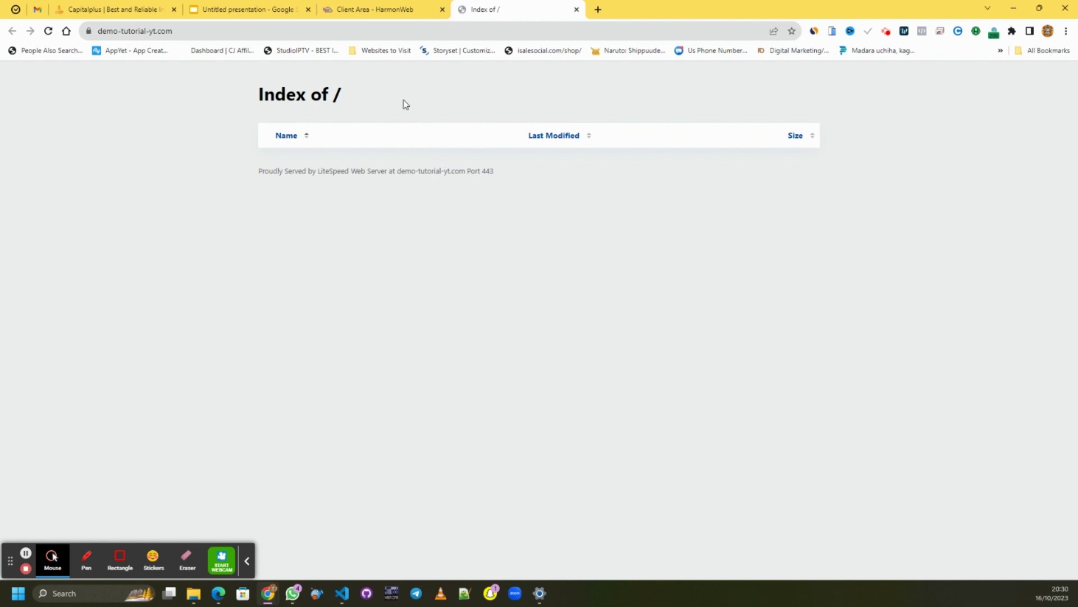
- Launch cPanel in a new tab from the Client Area's One Click Login cPanel tile
{"action": "left_click", "coordinate": [401, 14]}
{"action": "scroll", "coordinate": [687, 285], "scroll_direction": "down", "scroll_amount": 3}
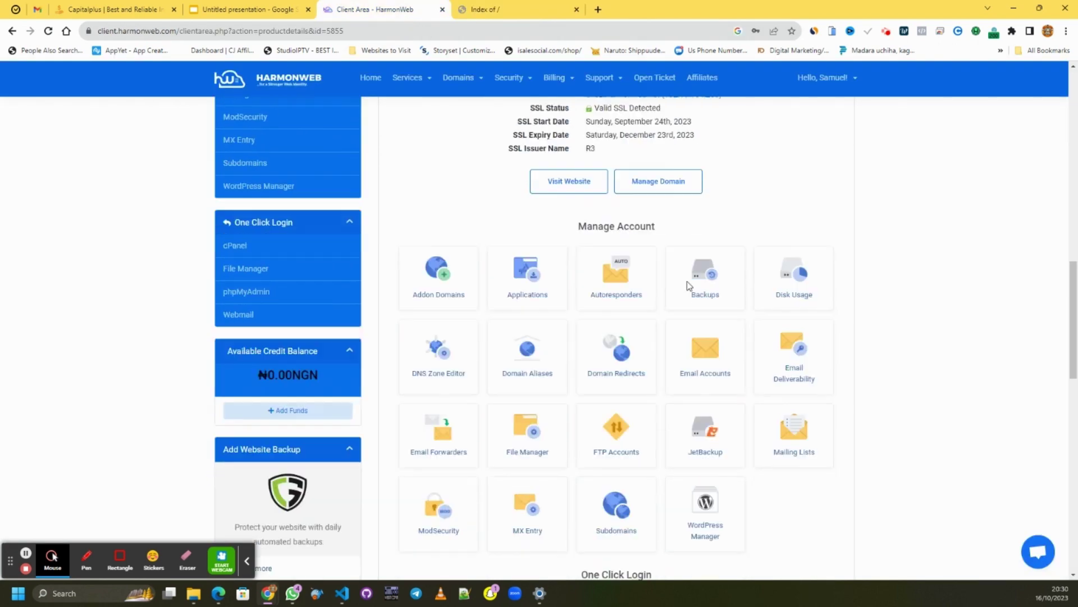
{"action": "scroll", "coordinate": [686, 285], "scroll_direction": "down", "scroll_amount": 7}
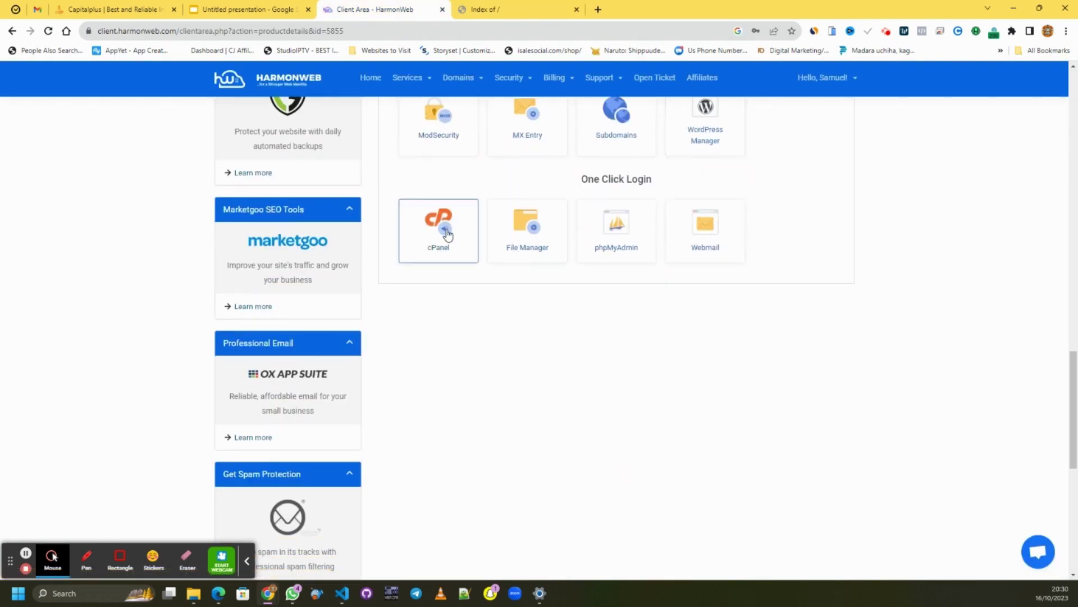
{"action": "left_click", "coordinate": [447, 233]}
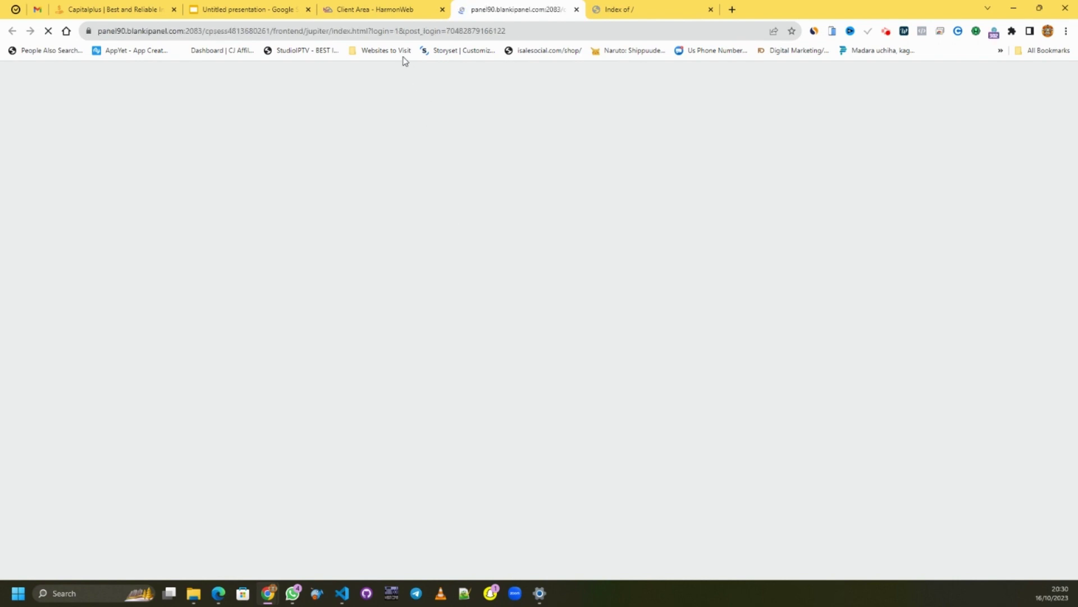
{"action": "left_click", "coordinate": [387, 12]}
{"action": "scroll", "coordinate": [477, 337], "scroll_direction": "up", "scroll_amount": 2}
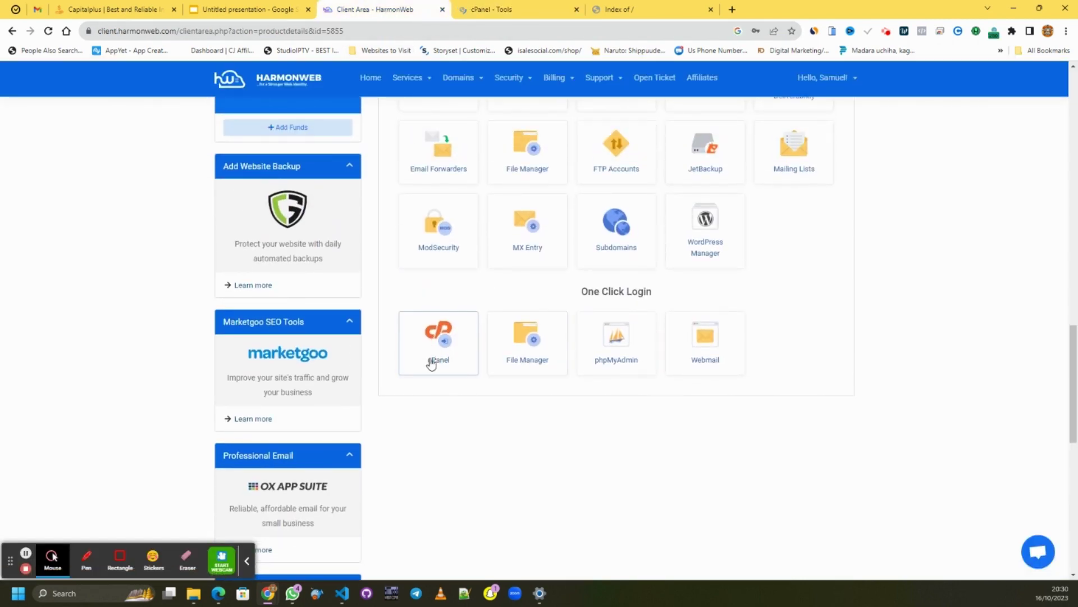
{"action": "left_click", "coordinate": [437, 355]}
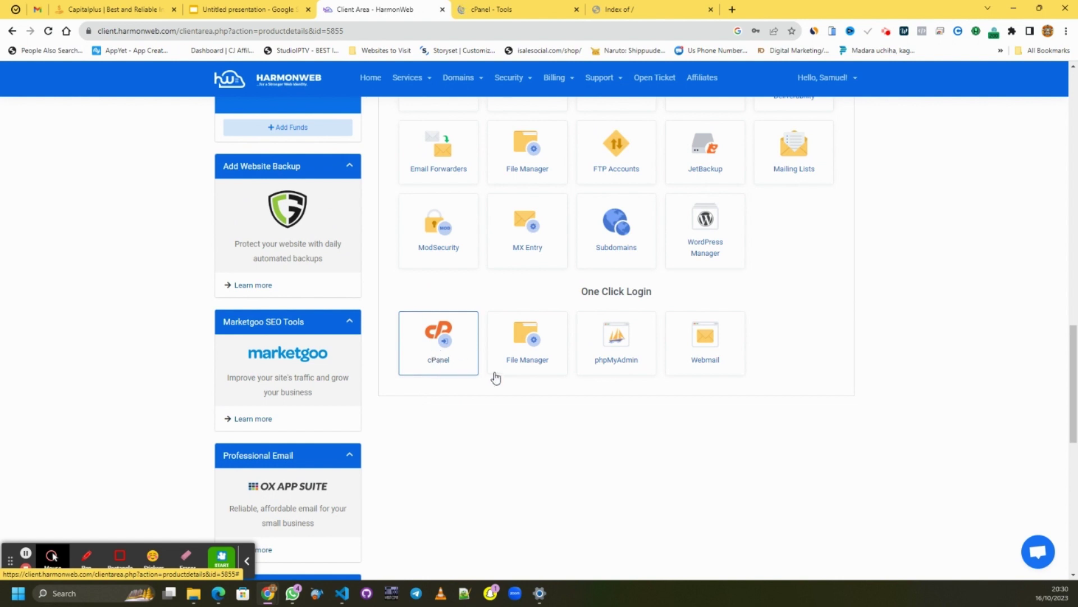
- In the cPanel tab, open WordPress Manager by Softaculous from the Software section
{"action": "left_click", "coordinate": [522, 10]}
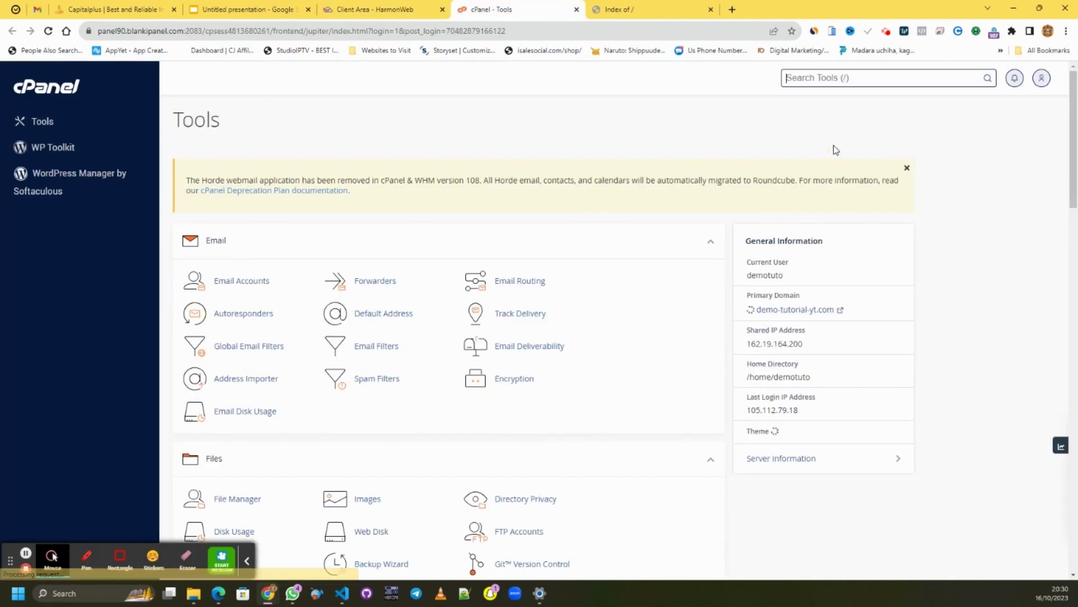
{"action": "scroll", "coordinate": [548, 197], "scroll_direction": "down", "scroll_amount": 10}
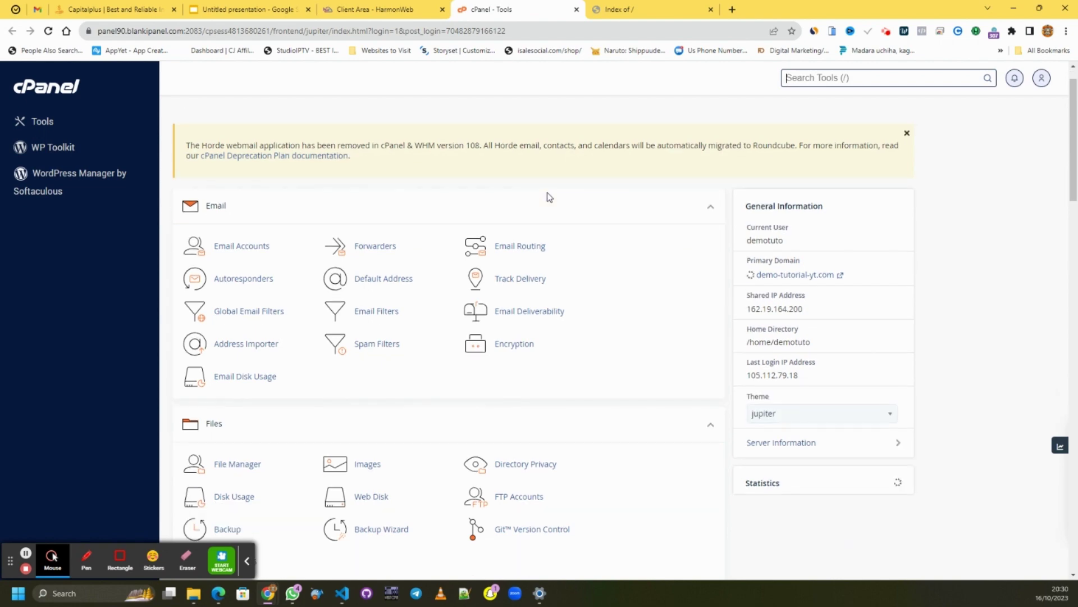
{"action": "scroll", "coordinate": [549, 191], "scroll_direction": "up", "scroll_amount": 3}
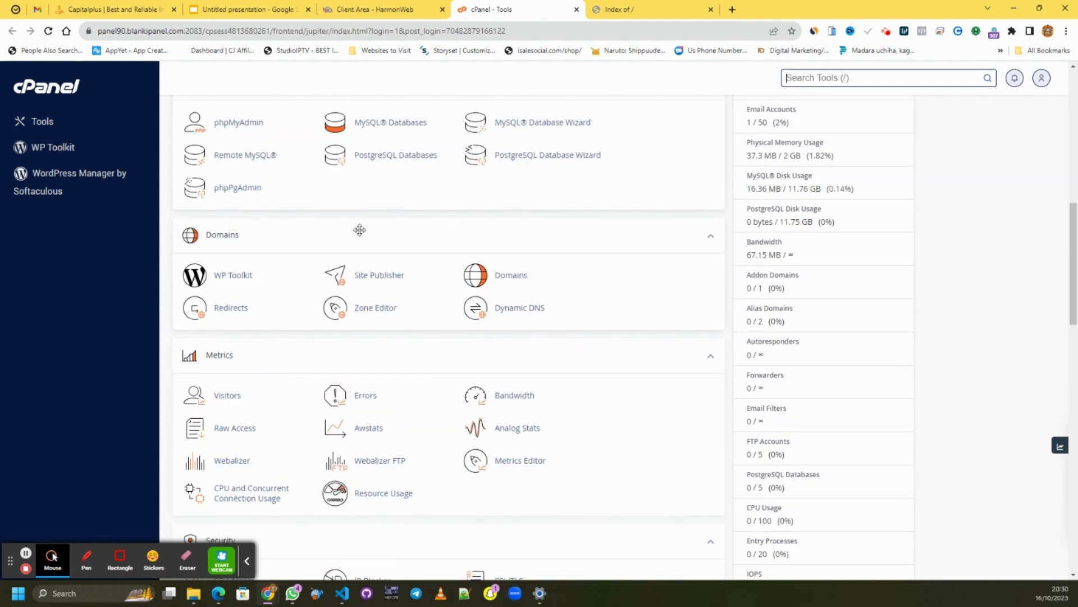
{"action": "scroll", "coordinate": [359, 231], "scroll_direction": "down", "scroll_amount": 4}
{"action": "scroll", "coordinate": [357, 235], "scroll_direction": "down", "scroll_amount": 6}
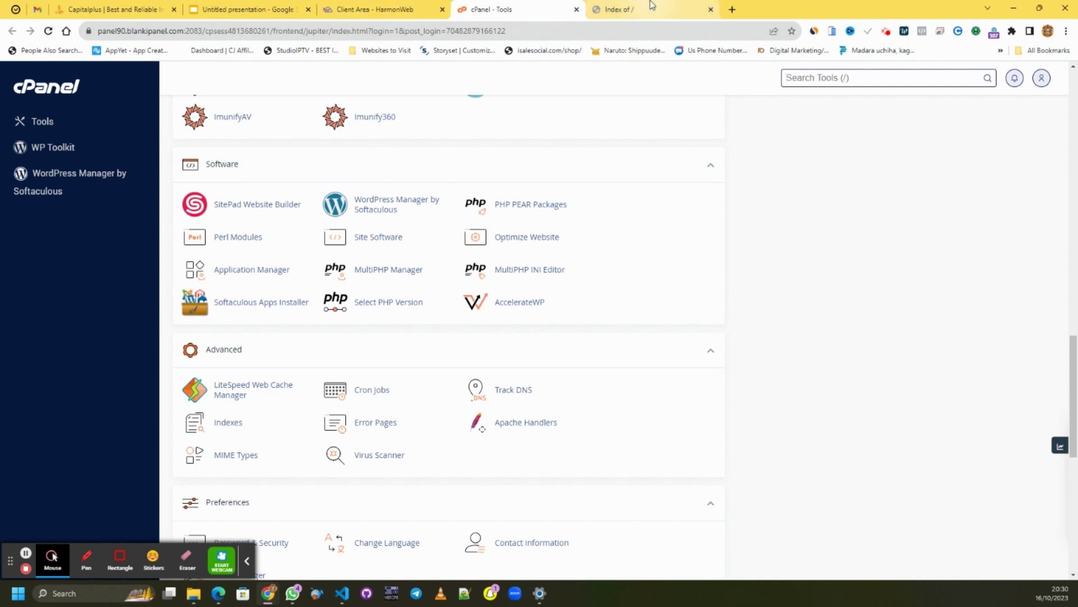
{"action": "left_click", "coordinate": [411, 205]}
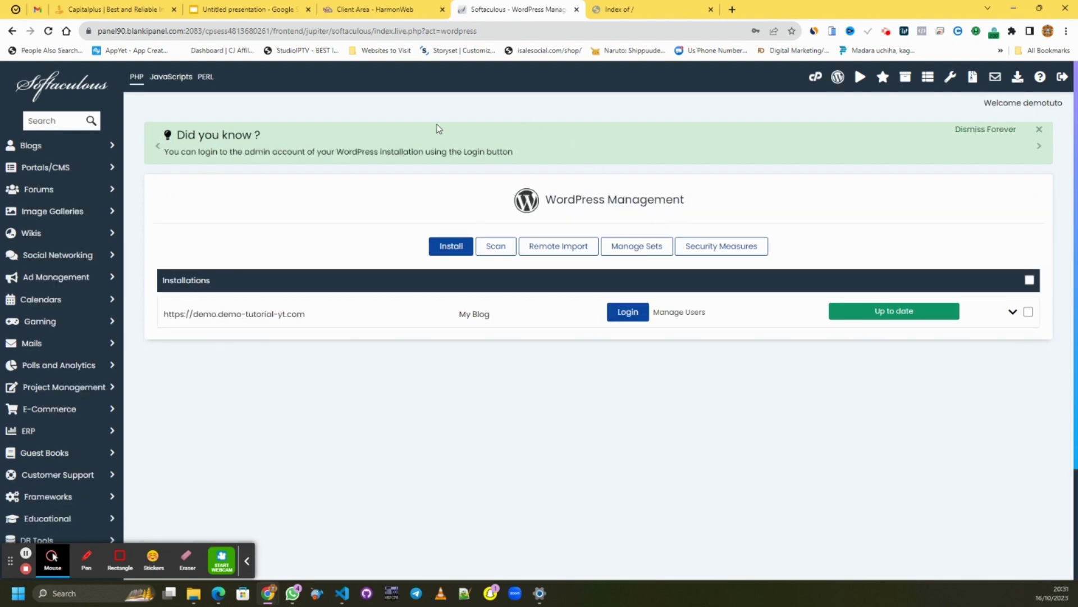
- Start a fresh WordPress install in Softaculous and check the target domain's address
{"action": "left_click", "coordinate": [451, 247]}
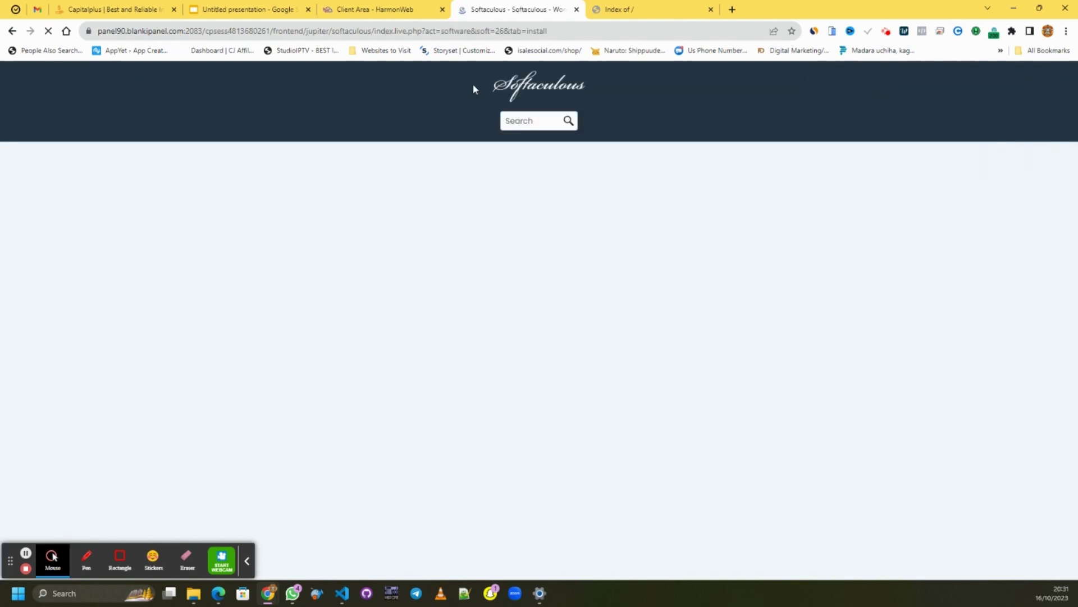
{"action": "scroll", "coordinate": [428, 232], "scroll_direction": "down", "scroll_amount": 4}
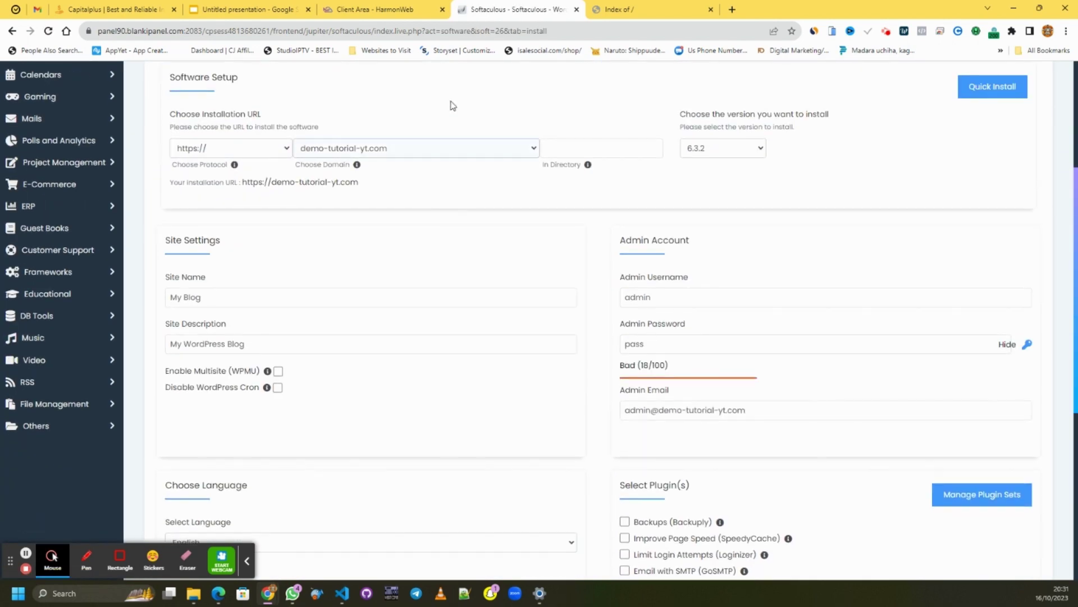
{"action": "left_click", "coordinate": [640, 16]}
{"action": "left_click", "coordinate": [229, 30]}
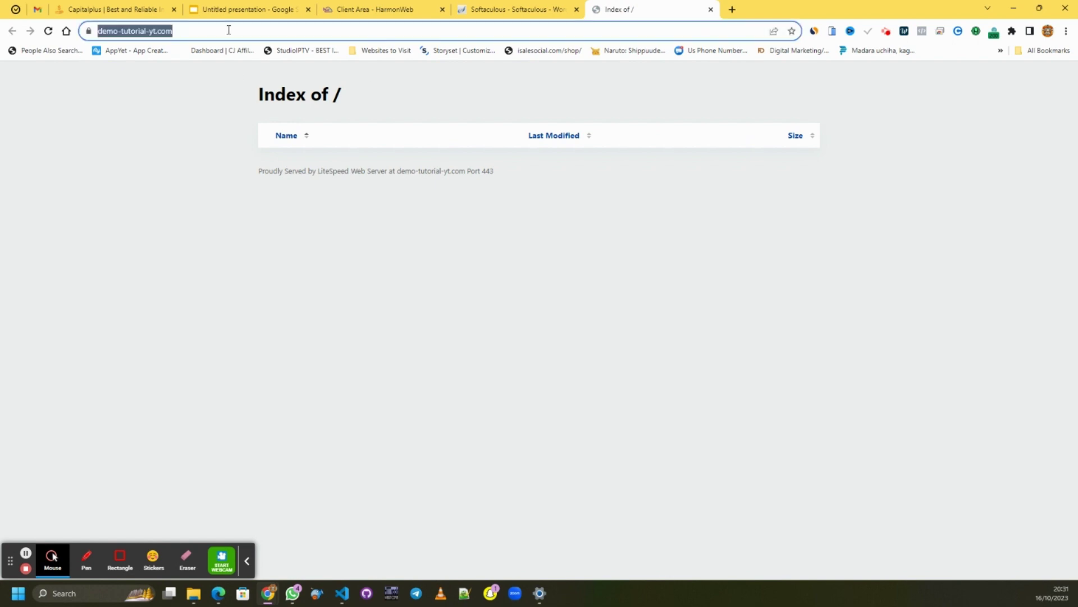
{"action": "left_click", "coordinate": [468, 12]}
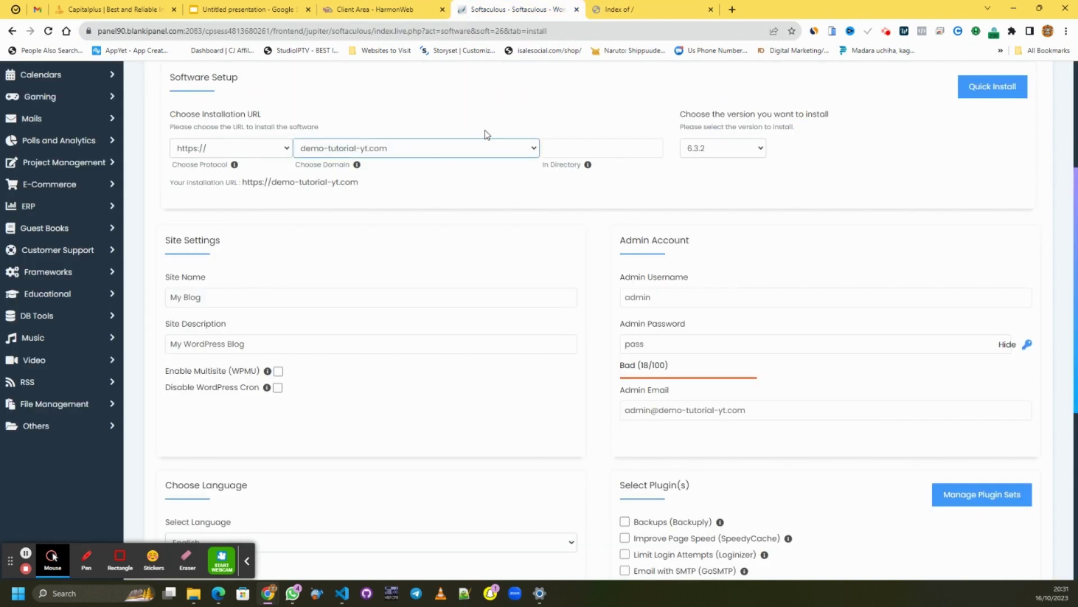
- Set Site Name to 'Portfolio Demo' and Site Description to 'Welcome to My Portfolio'
{"action": "left_click", "coordinate": [226, 296]}
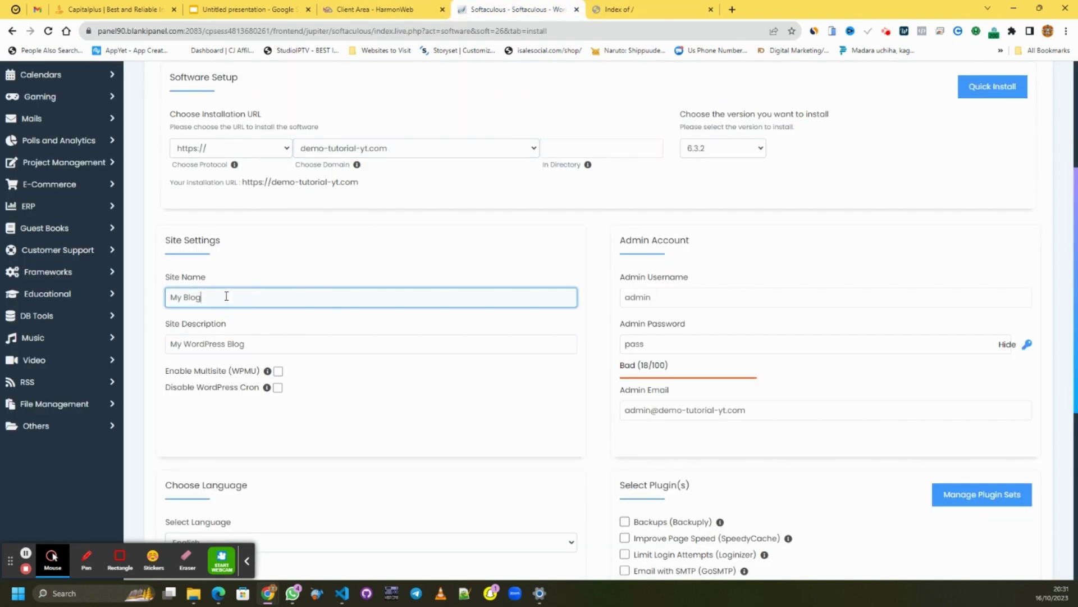
{"action": "key", "text": "ctrl+a"}
{"action": "type", "text": "Portfo"}
{"action": "left_click", "coordinate": [253, 341]}
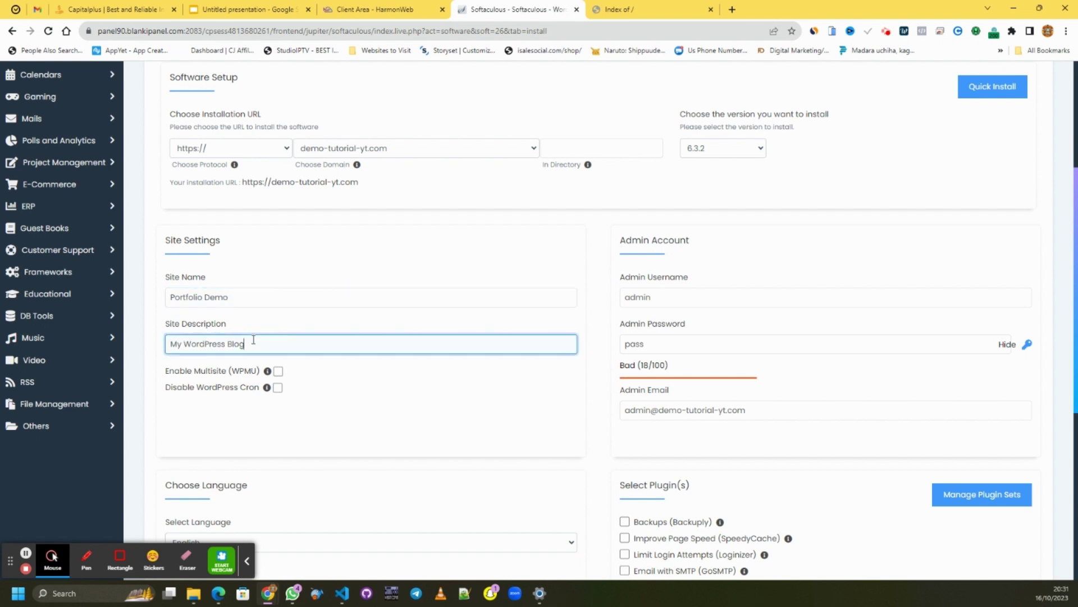
{"action": "key", "text": "ctrl+a"}
{"action": "type", "text": "We"}
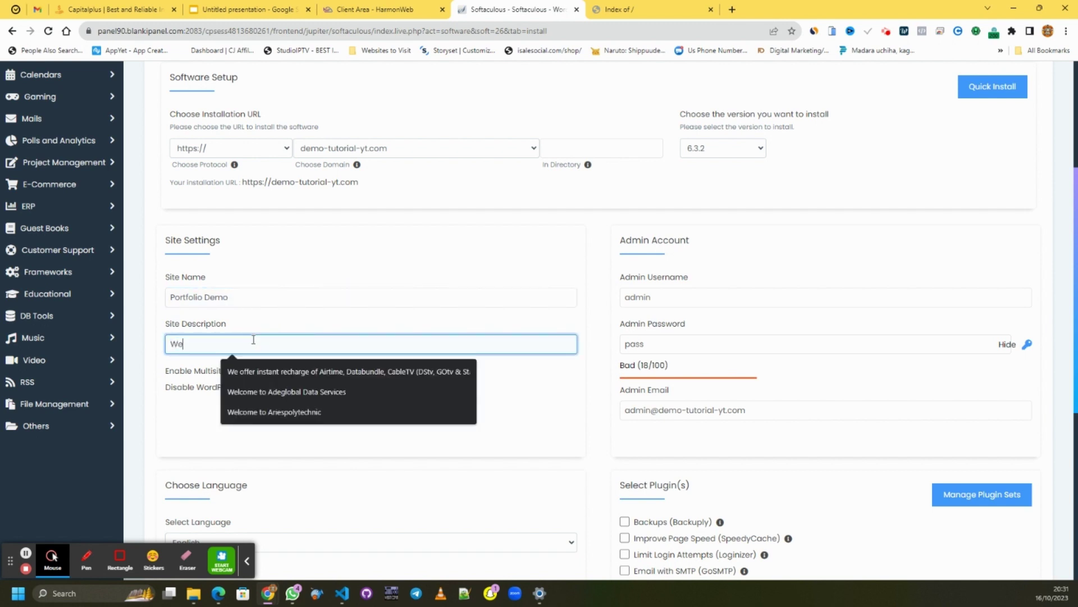
{"action": "type", "text": "lco"}
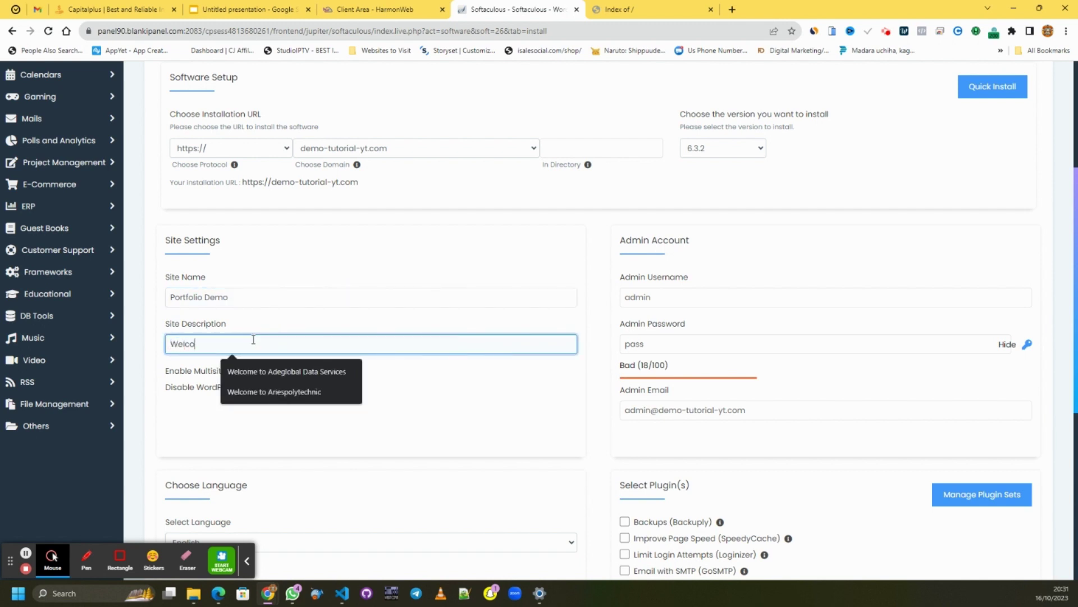
{"action": "type", "text": "me to My Portfolio"}
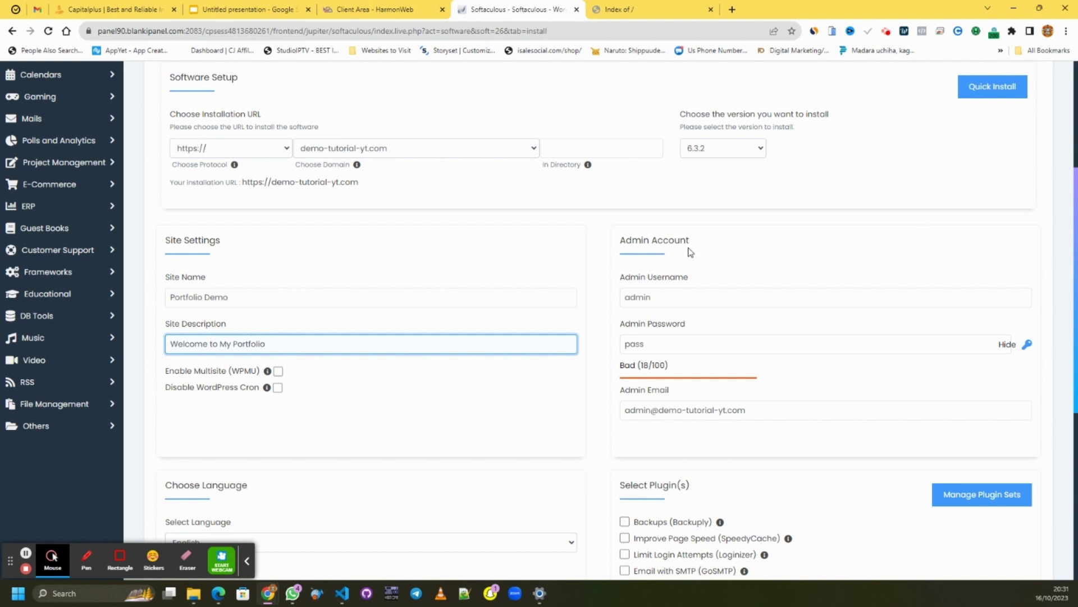
{"action": "scroll", "coordinate": [691, 247], "scroll_direction": "down", "scroll_amount": 1}
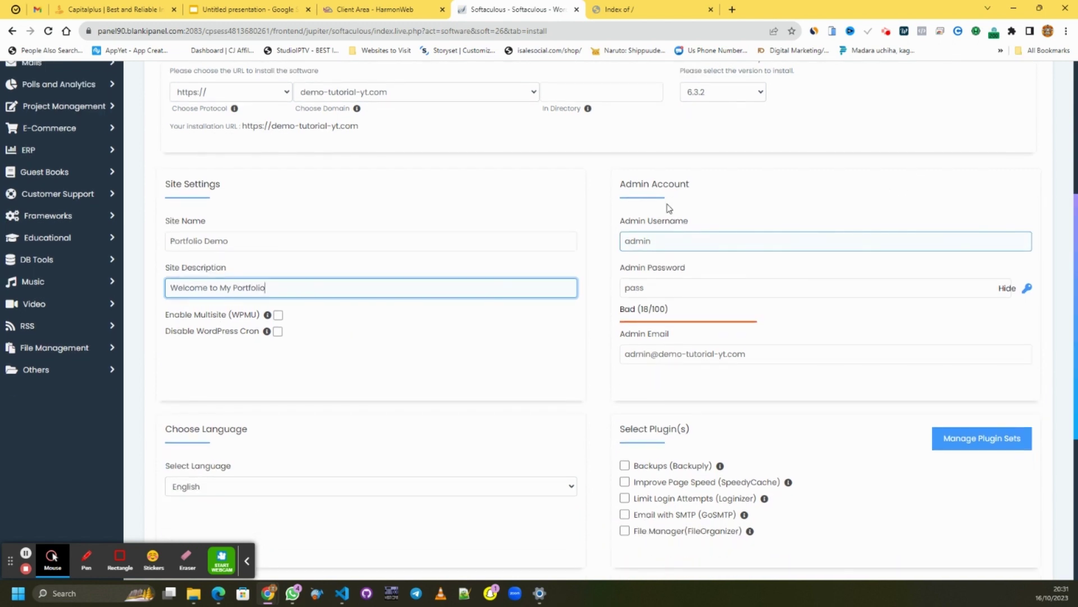
- Edit the admin username and replace the default admin password with a new one
{"action": "left_click", "coordinate": [661, 242]}
{"action": "left_click", "coordinate": [663, 243]}
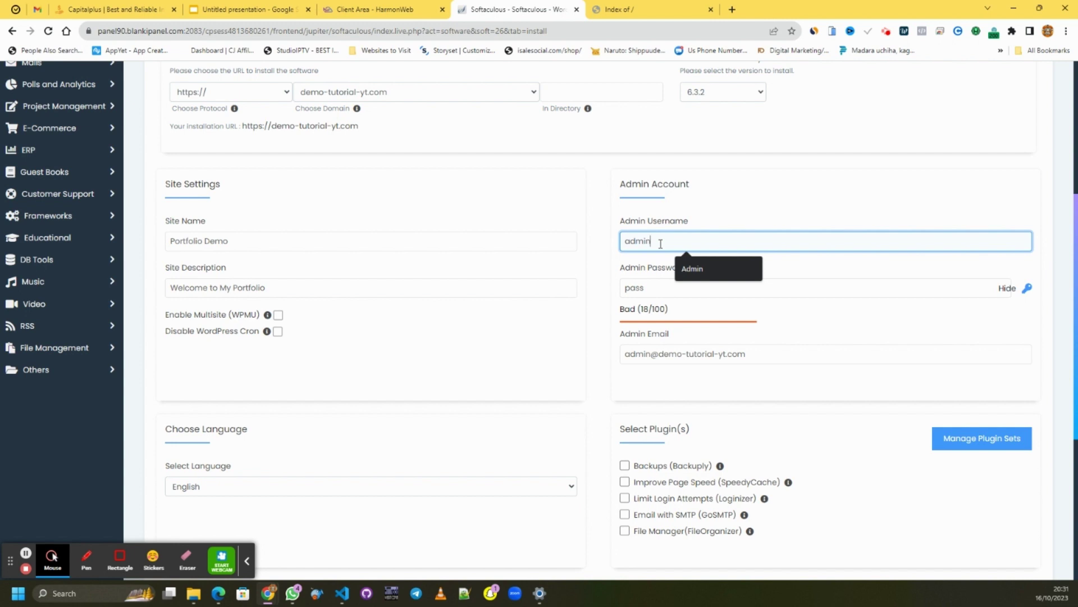
{"action": "left_click", "coordinate": [662, 288]}
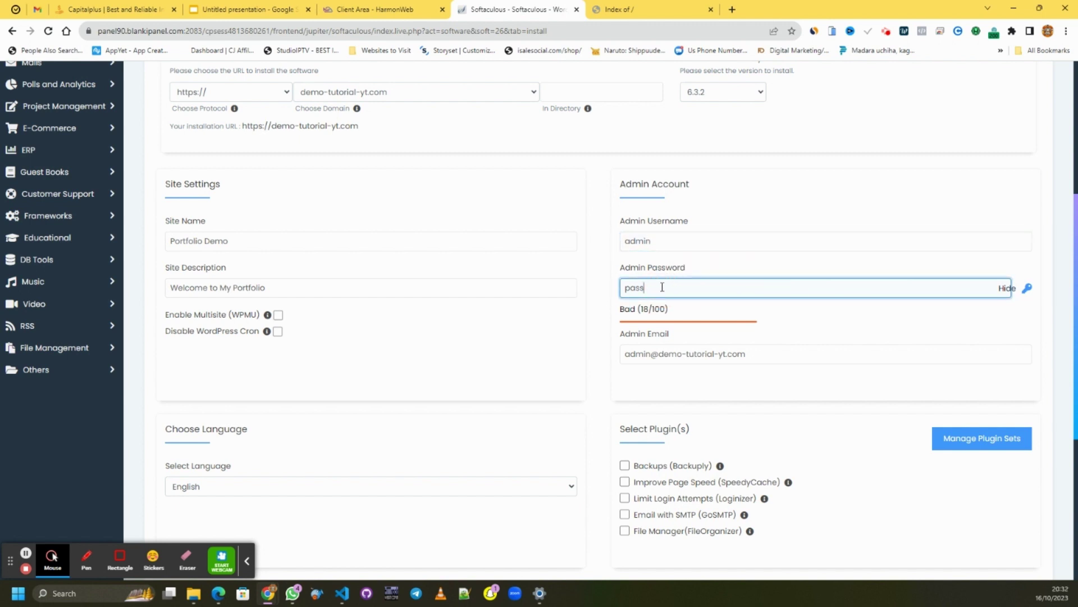
{"action": "key", "text": "BackSpace"}
{"action": "key", "text": "BackSpace"}
{"action": "key", "text": "BackSpace"}
{"action": "key", "text": "BackSpace"}
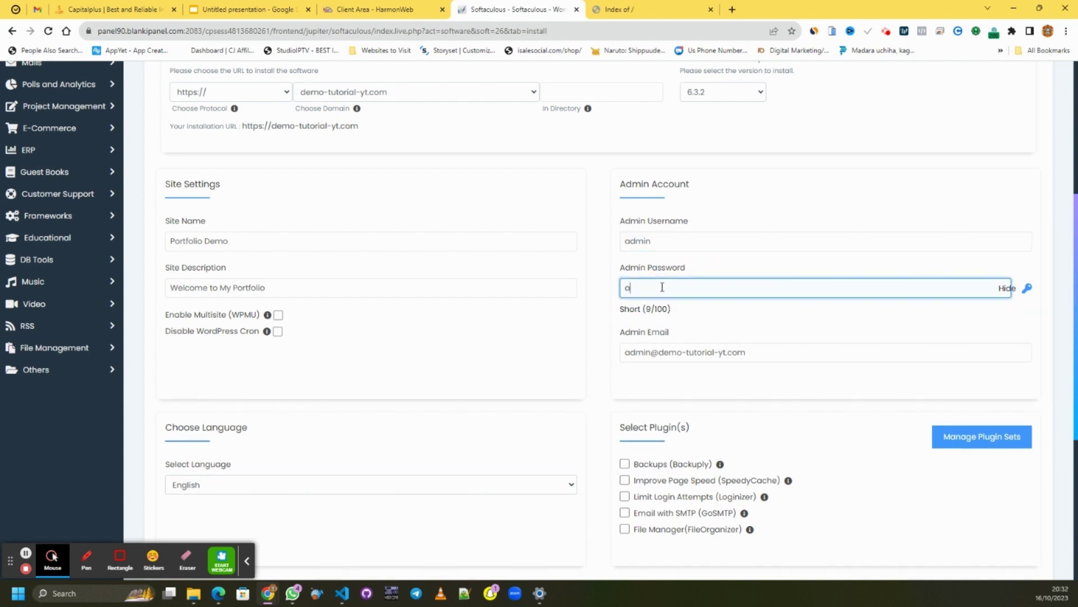
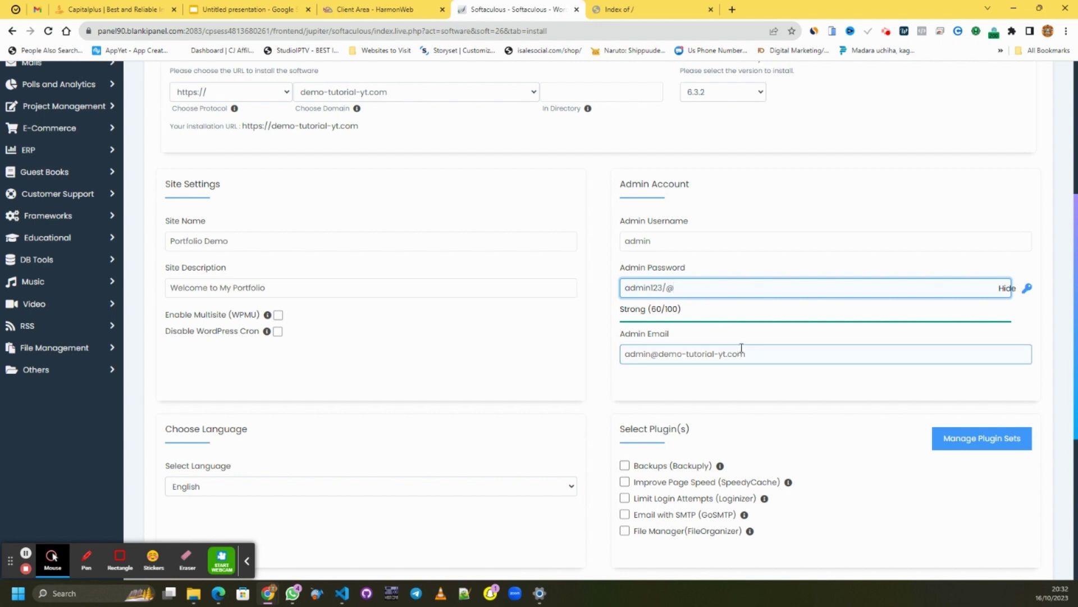
{"action": "left_click", "coordinate": [680, 344]}
- Check the admin email and remaining fields, then submit the Portfolio Demo installation
{"action": "scroll", "coordinate": [698, 353], "scroll_direction": "down", "scroll_amount": 2}
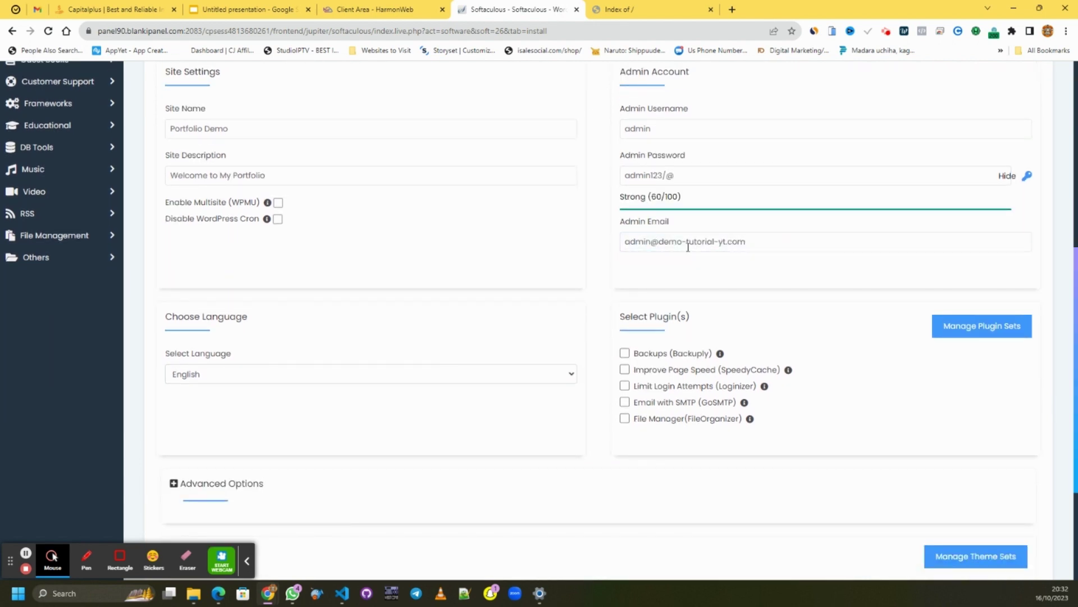
{"action": "left_click", "coordinate": [677, 261]}
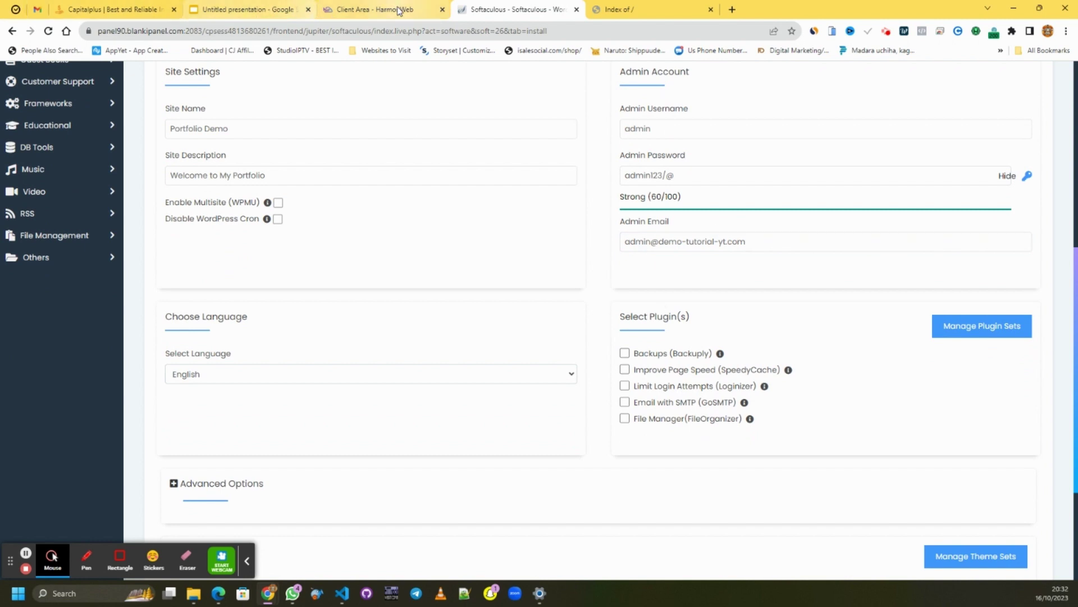
{"action": "scroll", "coordinate": [777, 217], "scroll_direction": "up", "scroll_amount": 2}
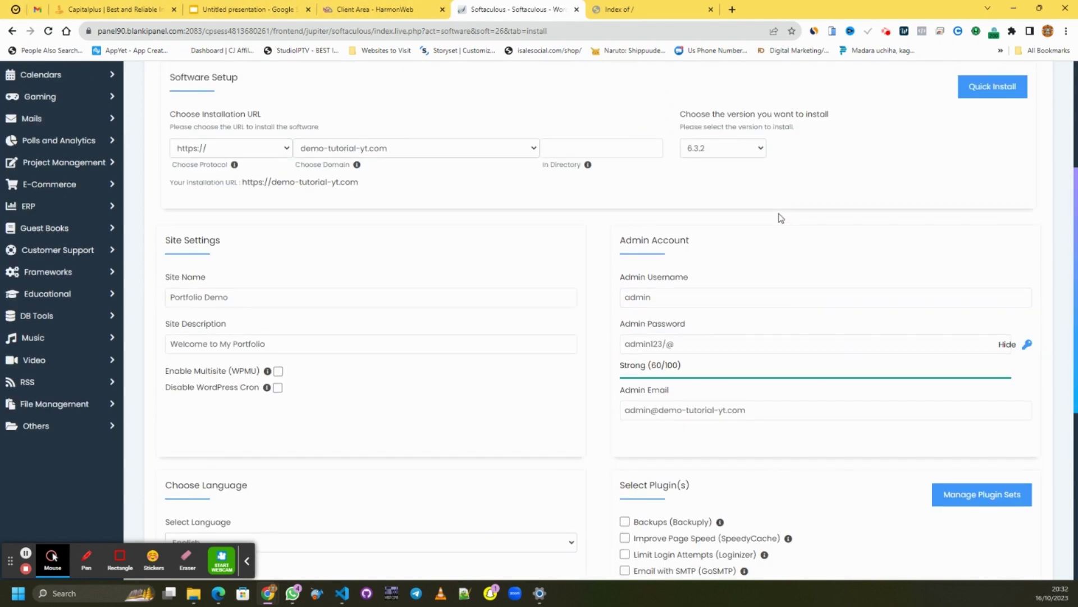
{"action": "scroll", "coordinate": [719, 298], "scroll_direction": "down", "scroll_amount": 1}
{"action": "left_click", "coordinate": [718, 298]}
{"action": "scroll", "coordinate": [592, 258], "scroll_direction": "down", "scroll_amount": 2}
{"action": "scroll", "coordinate": [592, 258], "scroll_direction": "down", "scroll_amount": 3}
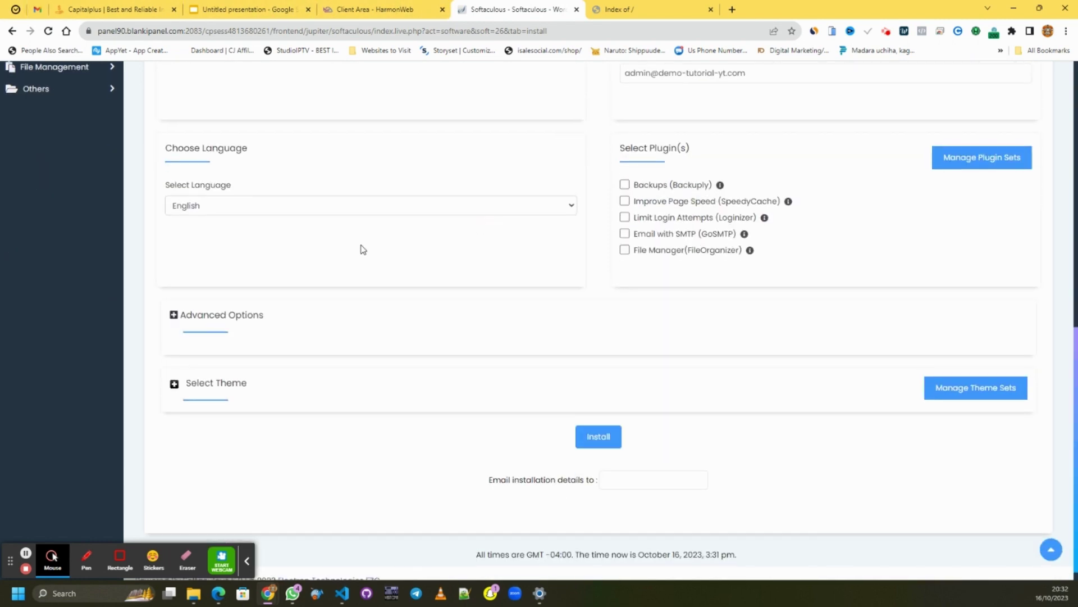
{"action": "scroll", "coordinate": [730, 213], "scroll_direction": "up", "scroll_amount": 1}
{"action": "scroll", "coordinate": [725, 169], "scroll_direction": "down", "scroll_amount": 1}
{"action": "scroll", "coordinate": [702, 193], "scroll_direction": "up", "scroll_amount": 2}
{"action": "left_click", "coordinate": [741, 185]}
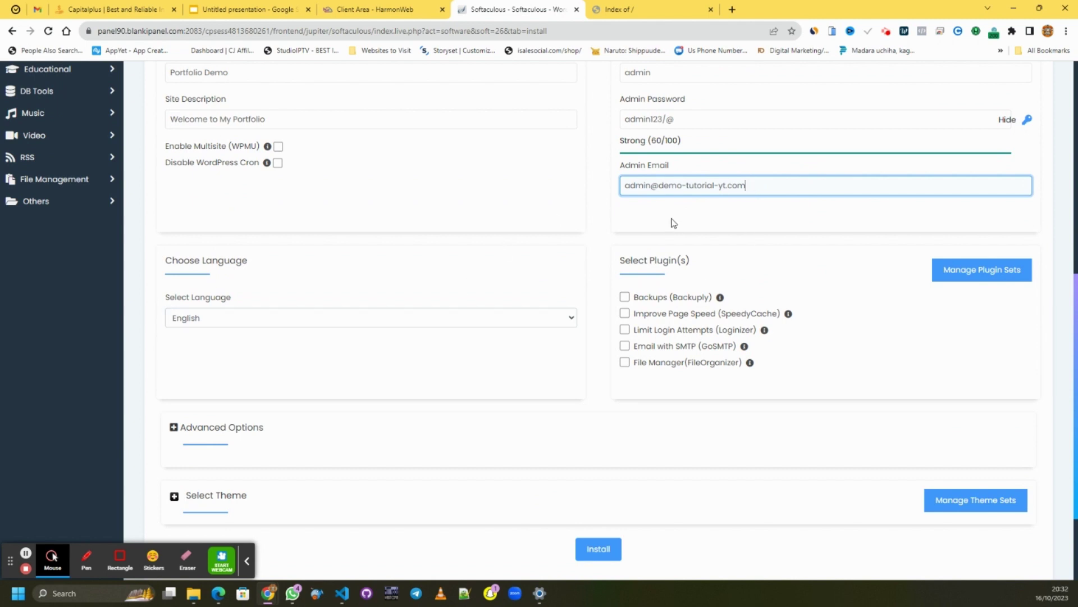
{"action": "scroll", "coordinate": [725, 219], "scroll_direction": "down", "scroll_amount": 2}
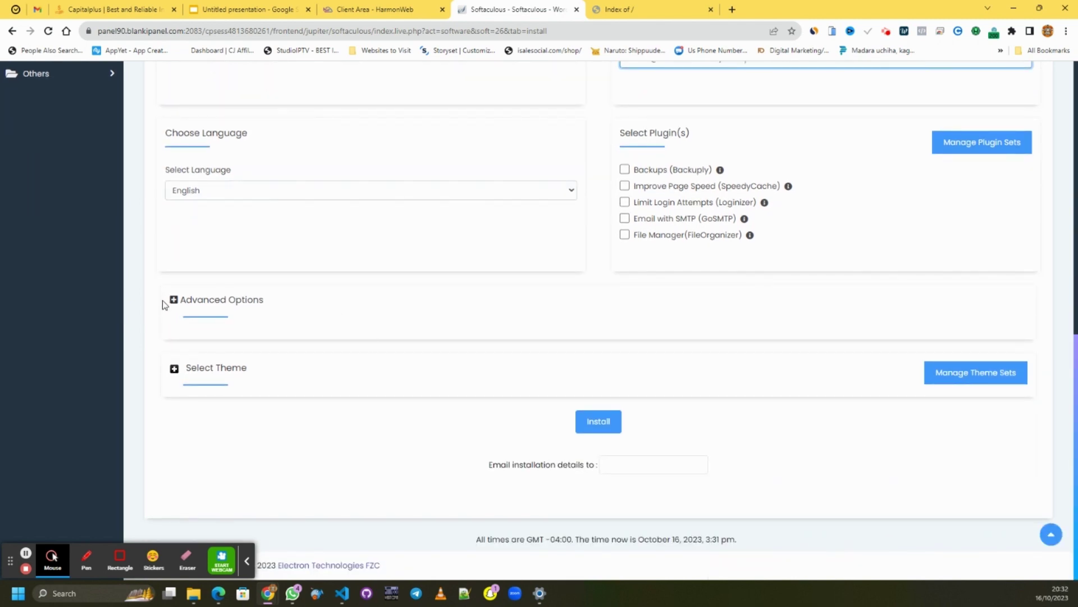
{"action": "left_click", "coordinate": [579, 427]}
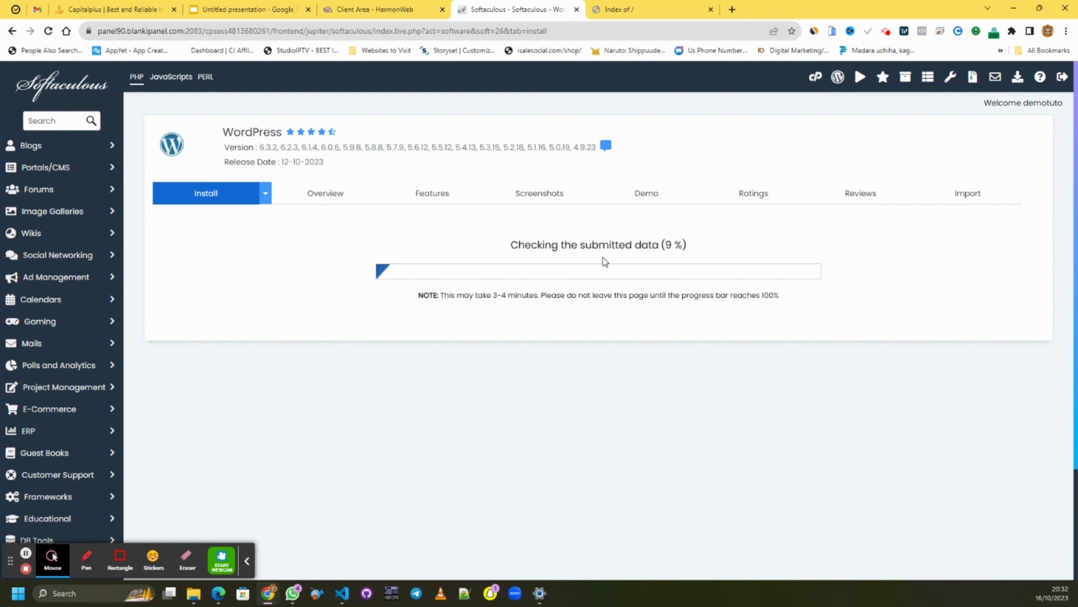
- Search YouTube for 'Harmonweb' and subscribe to Harmon Web with All notifications
{"action": "left_click", "coordinate": [738, 9]}
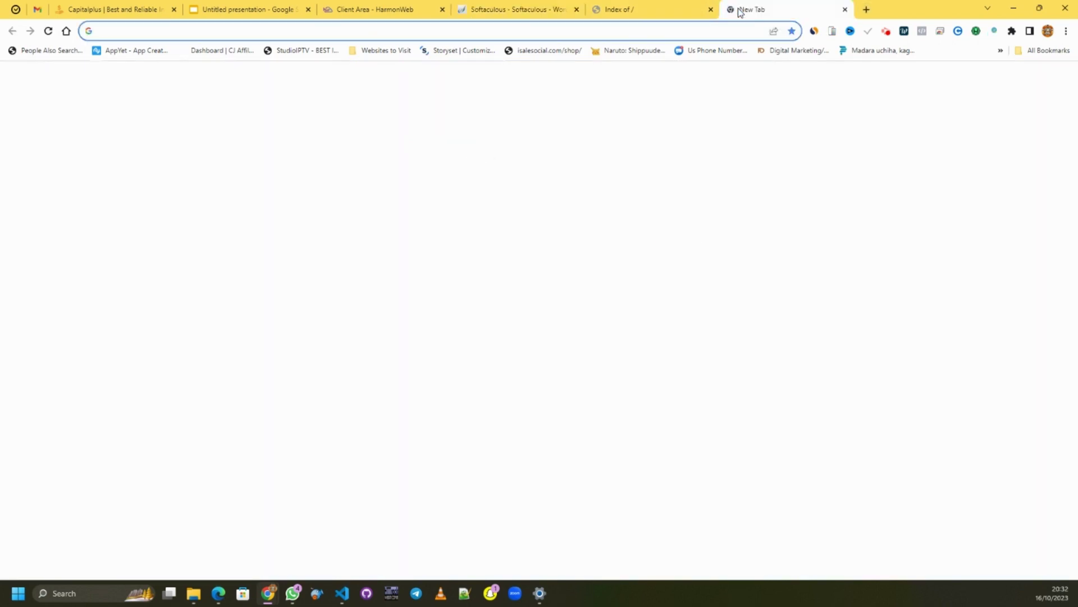
{"action": "type", "text": "youtube.com"}
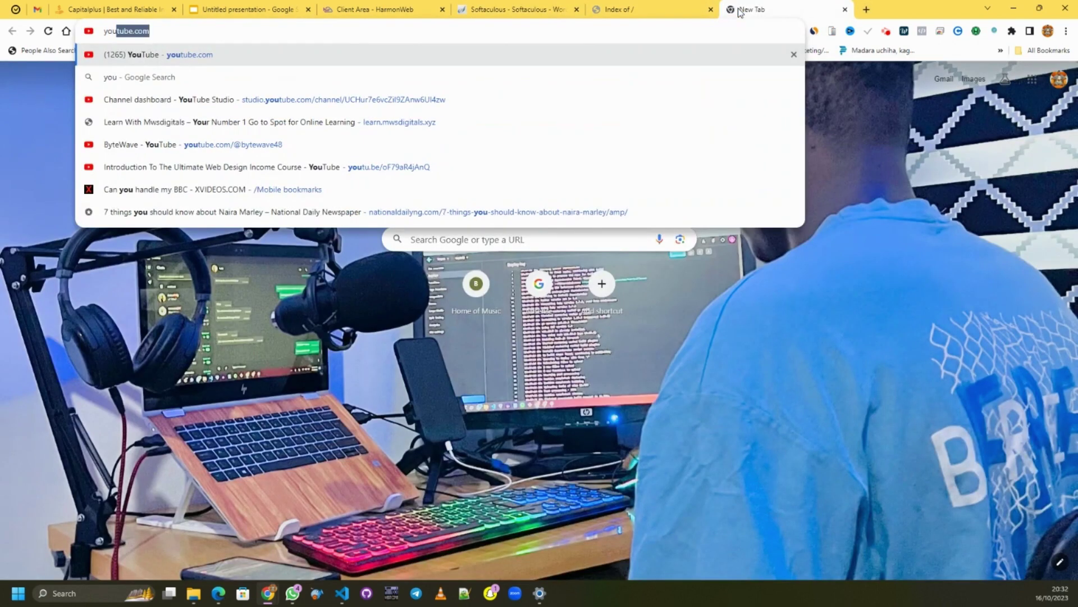
{"action": "key", "text": "Return"}
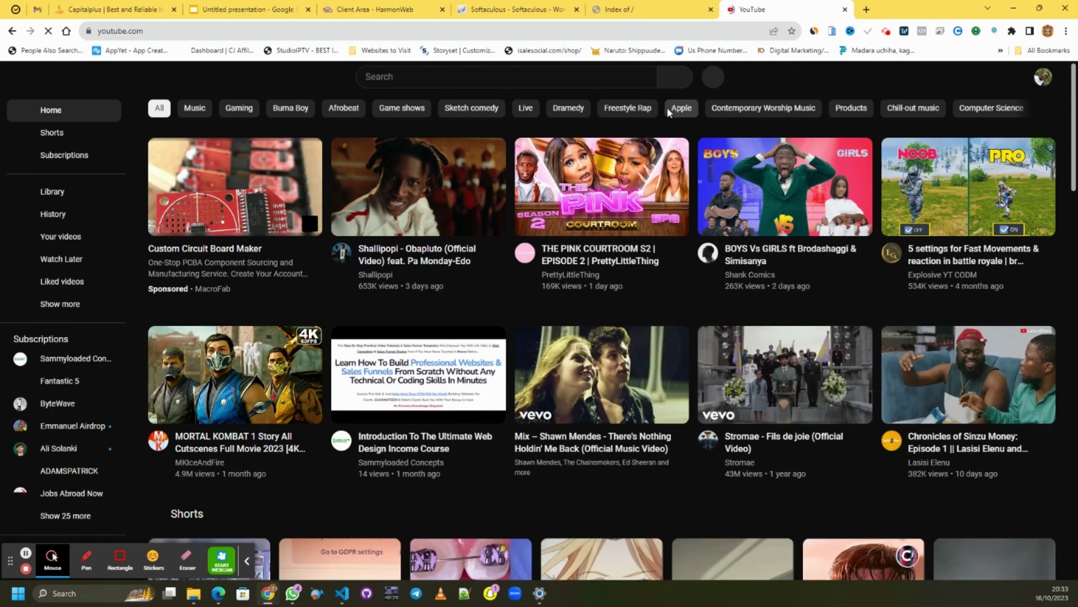
{"action": "left_click", "coordinate": [582, 75]}
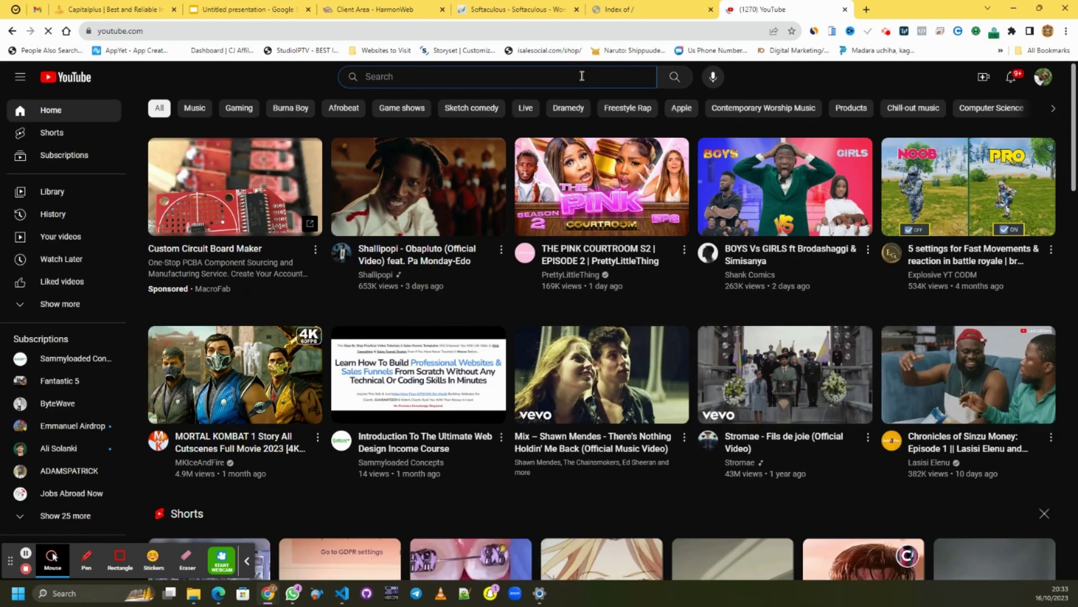
{"action": "type", "text": "Harm"}
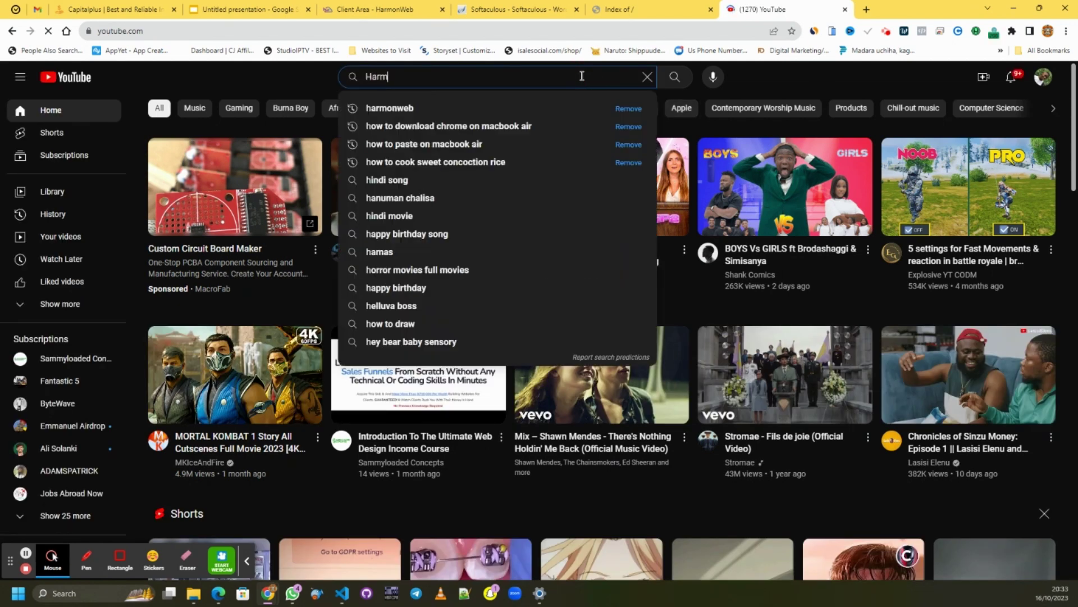
{"action": "type", "text": "onwr"}
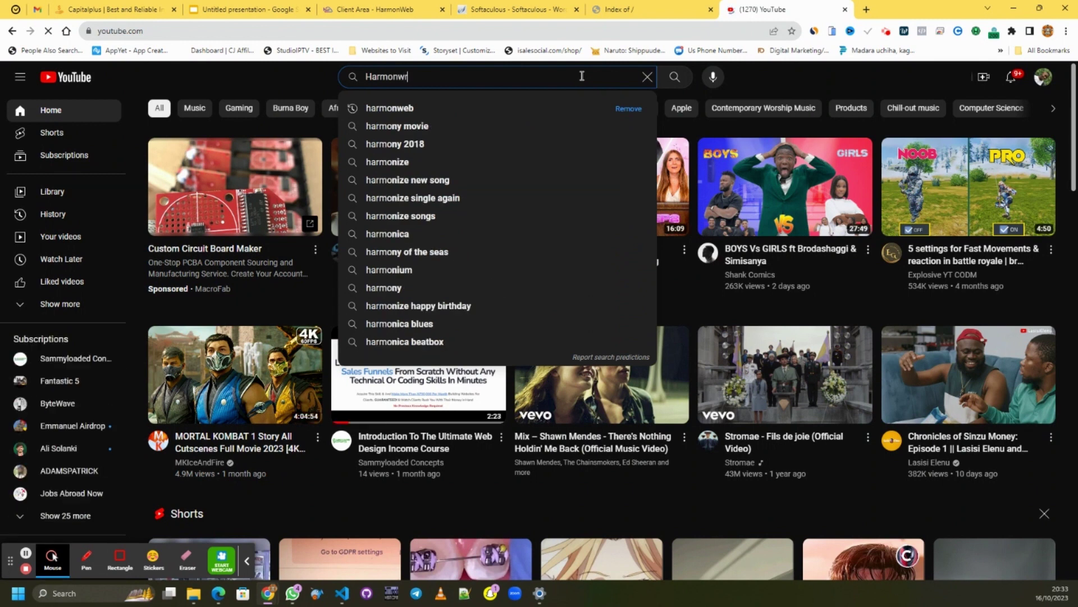
{"action": "key", "text": "BackSpace"}
{"action": "type", "text": "eb"}
{"action": "key", "text": "Return"}
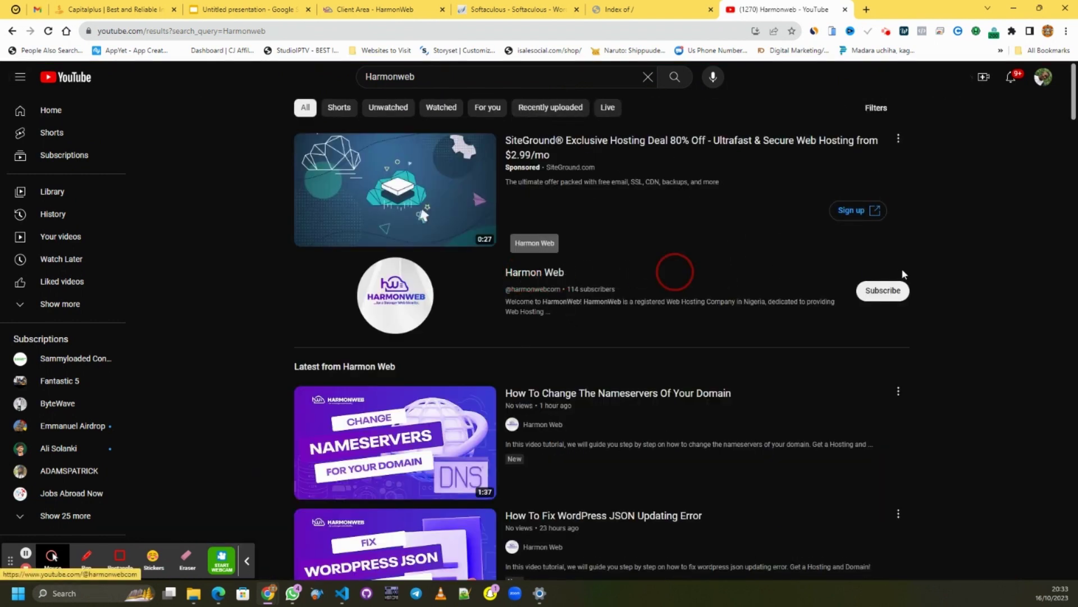
{"action": "left_click", "coordinate": [869, 299]}
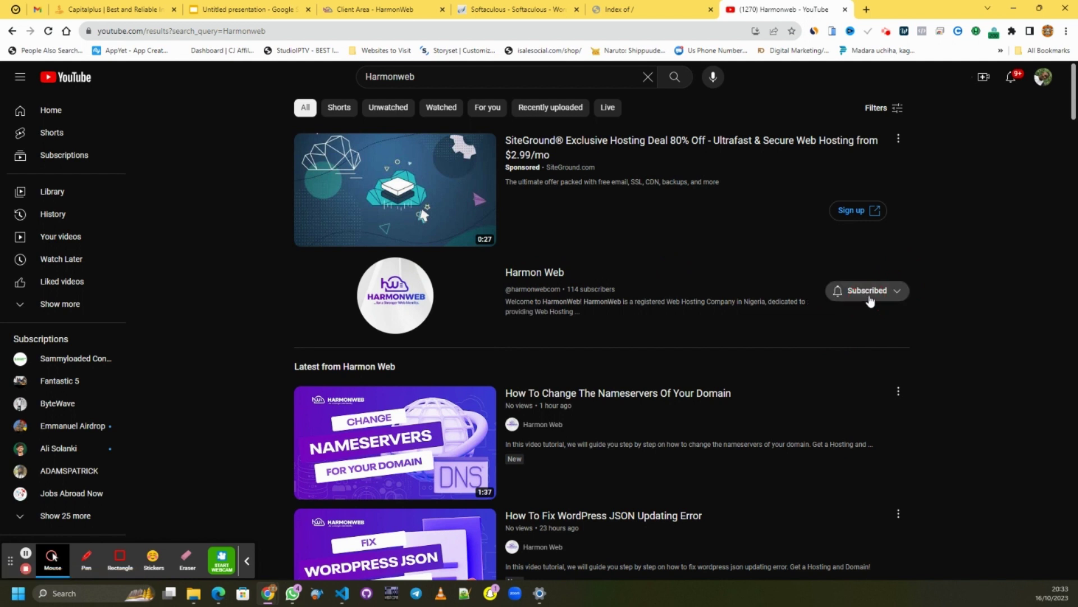
{"action": "left_click", "coordinate": [836, 292]}
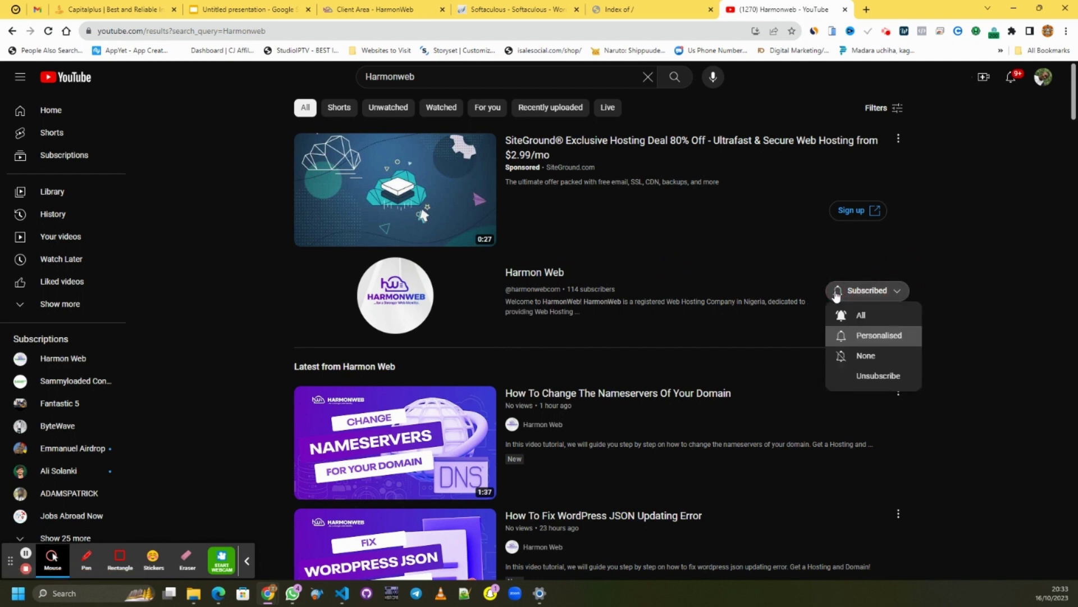
{"action": "left_click", "coordinate": [850, 319]}
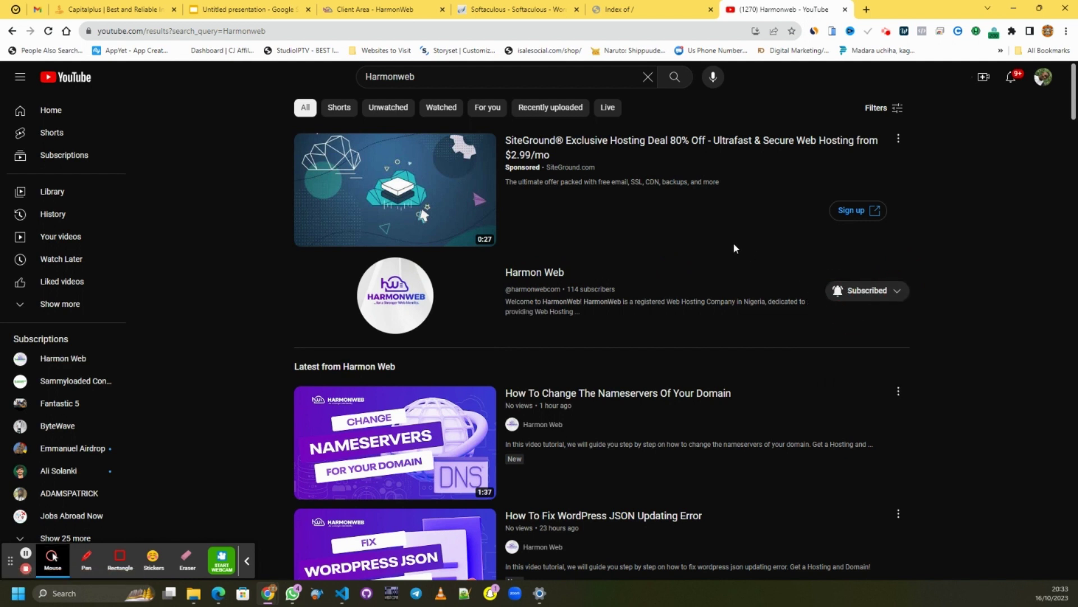
- Browse the Harmon Web channel's Videos tab, then return to the Softaculous install
{"action": "left_click", "coordinate": [556, 274]}
{"action": "scroll", "coordinate": [688, 240], "scroll_direction": "down", "scroll_amount": 4}
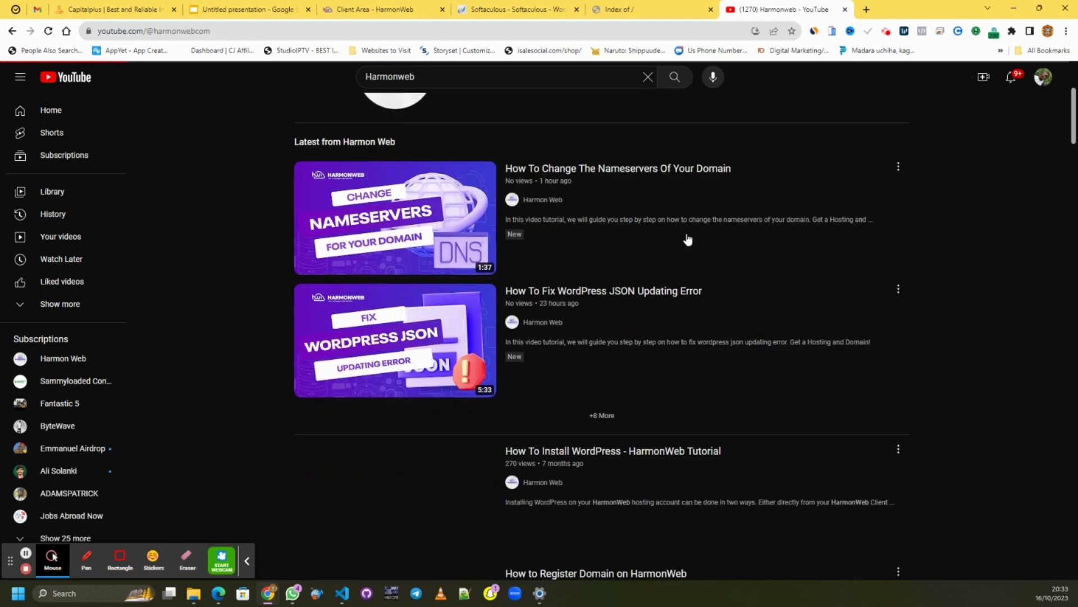
{"action": "scroll", "coordinate": [688, 239], "scroll_direction": "down", "scroll_amount": 3}
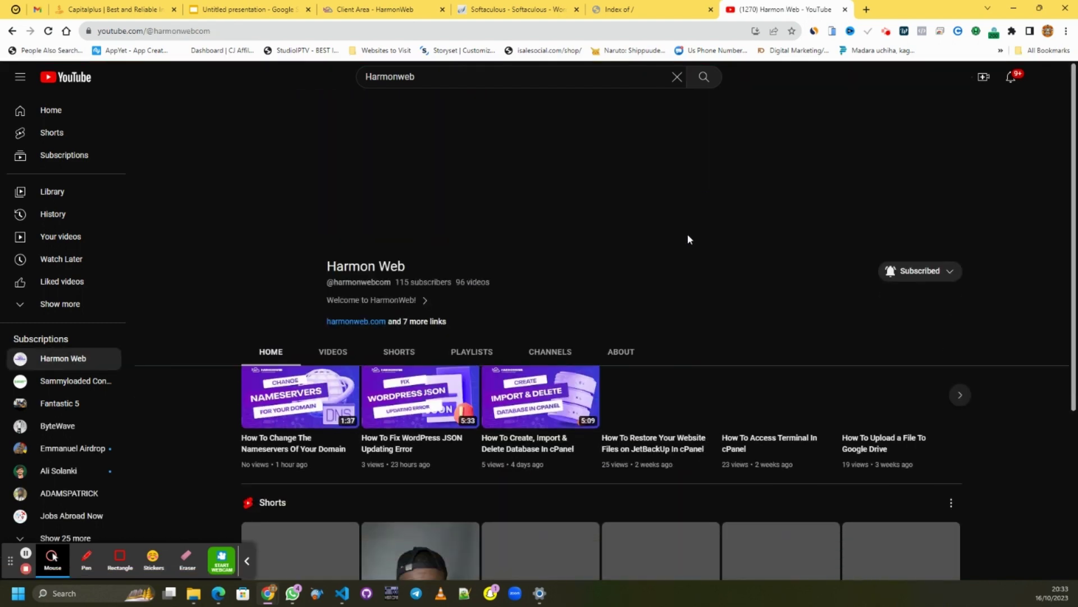
{"action": "scroll", "coordinate": [682, 234], "scroll_direction": "down", "scroll_amount": 3}
{"action": "scroll", "coordinate": [368, 200], "scroll_direction": "up", "scroll_amount": 3}
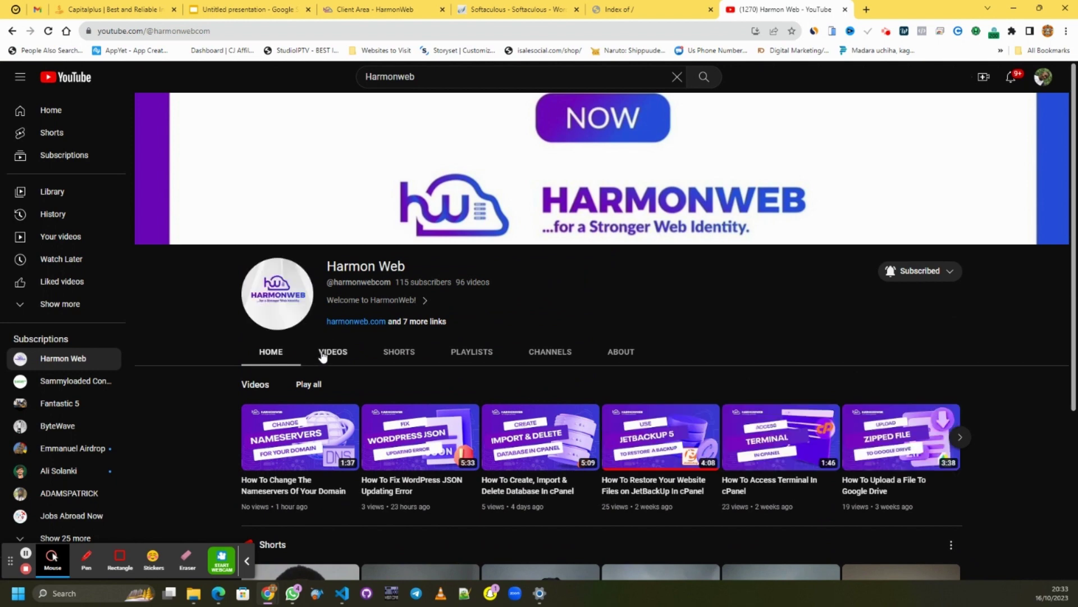
{"action": "left_click", "coordinate": [324, 353]}
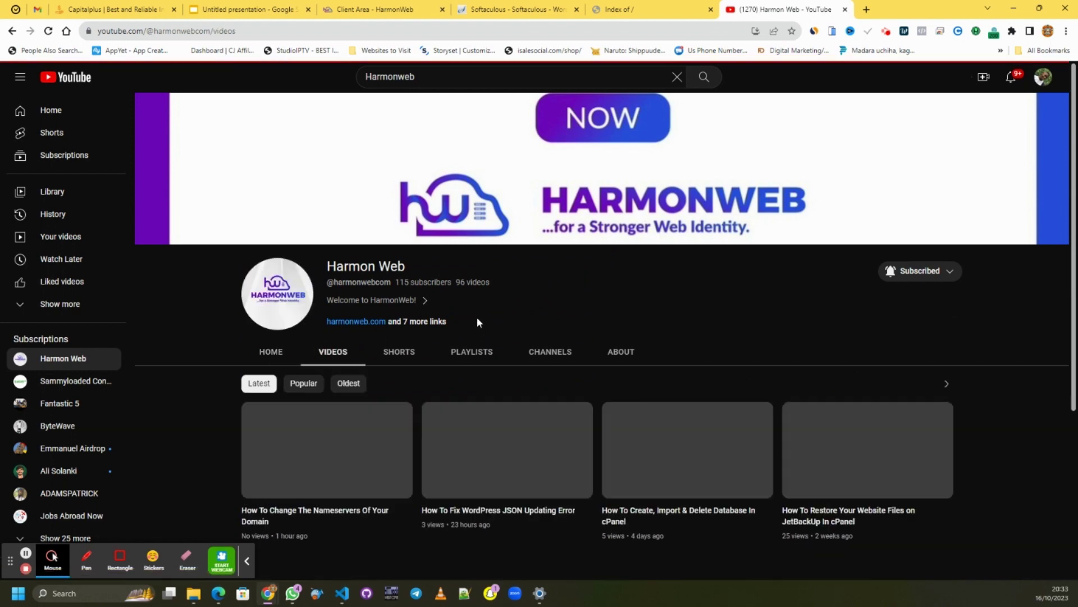
{"action": "scroll", "coordinate": [511, 273], "scroll_direction": "down", "scroll_amount": 4}
{"action": "scroll", "coordinate": [512, 274], "scroll_direction": "up", "scroll_amount": 2}
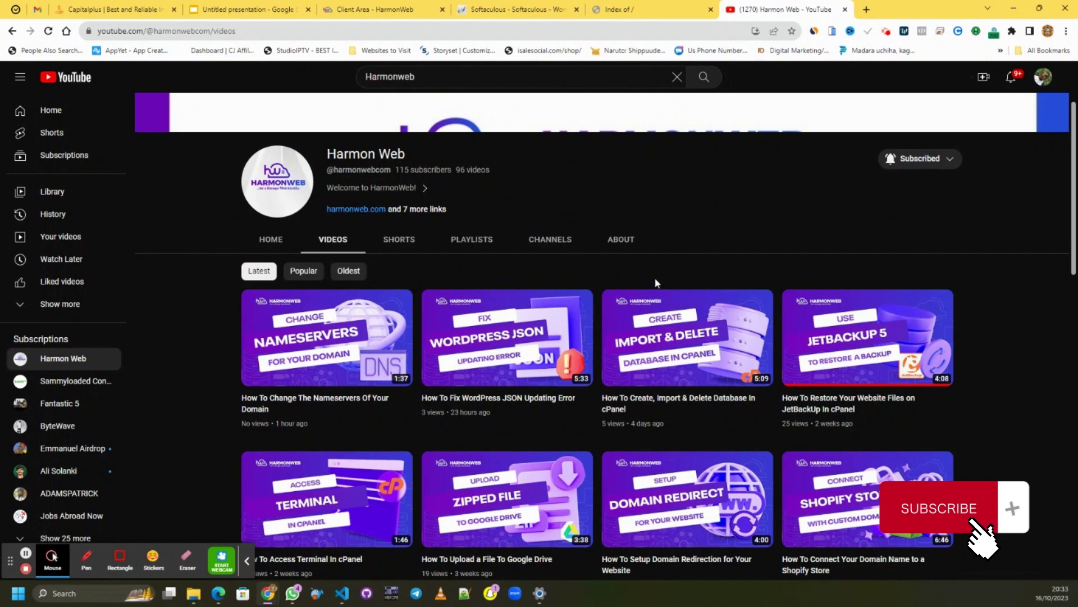
{"action": "scroll", "coordinate": [655, 281], "scroll_direction": "down", "scroll_amount": 3}
{"action": "scroll", "coordinate": [685, 362], "scroll_direction": "down", "scroll_amount": 4}
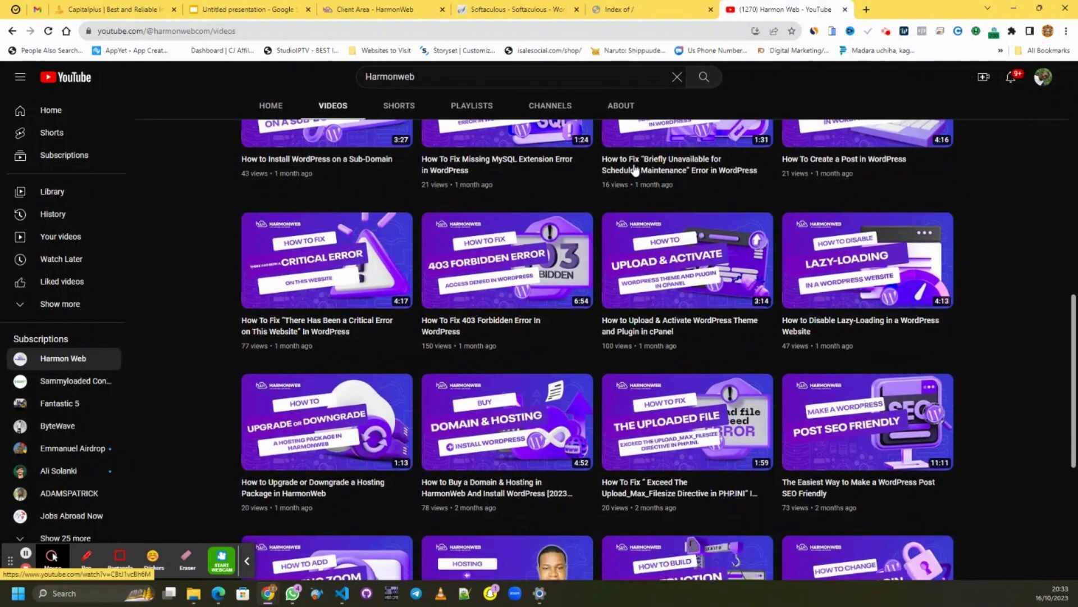
{"action": "left_click", "coordinate": [500, 10]}
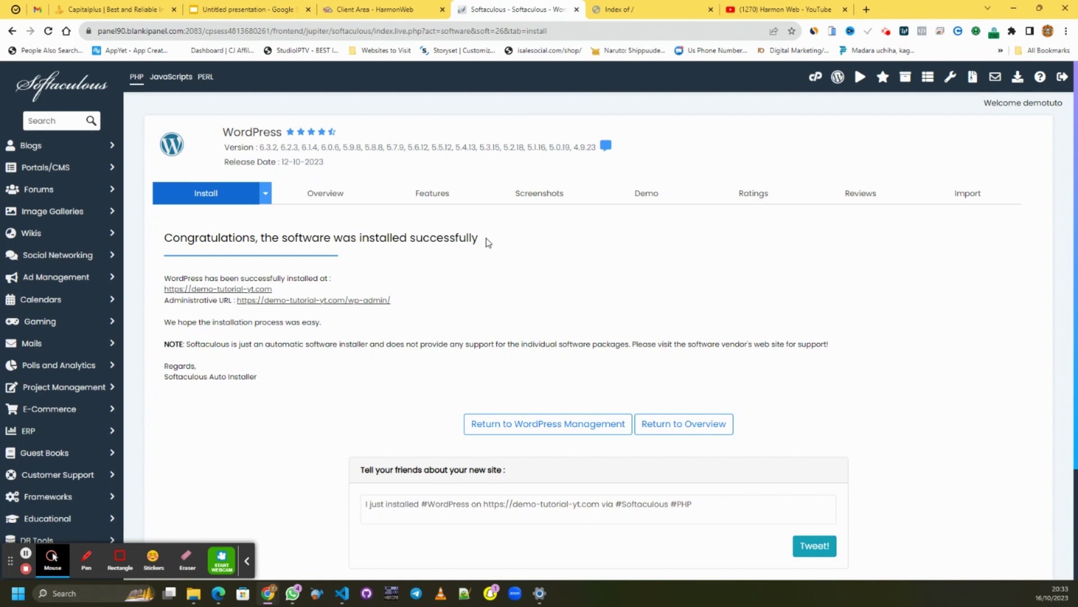
- Reload the 'Index of /' tab so the new Portfolio Demo WordPress homepage appears
{"action": "left_click", "coordinate": [661, 9]}
{"action": "right_click", "coordinate": [517, 229]}
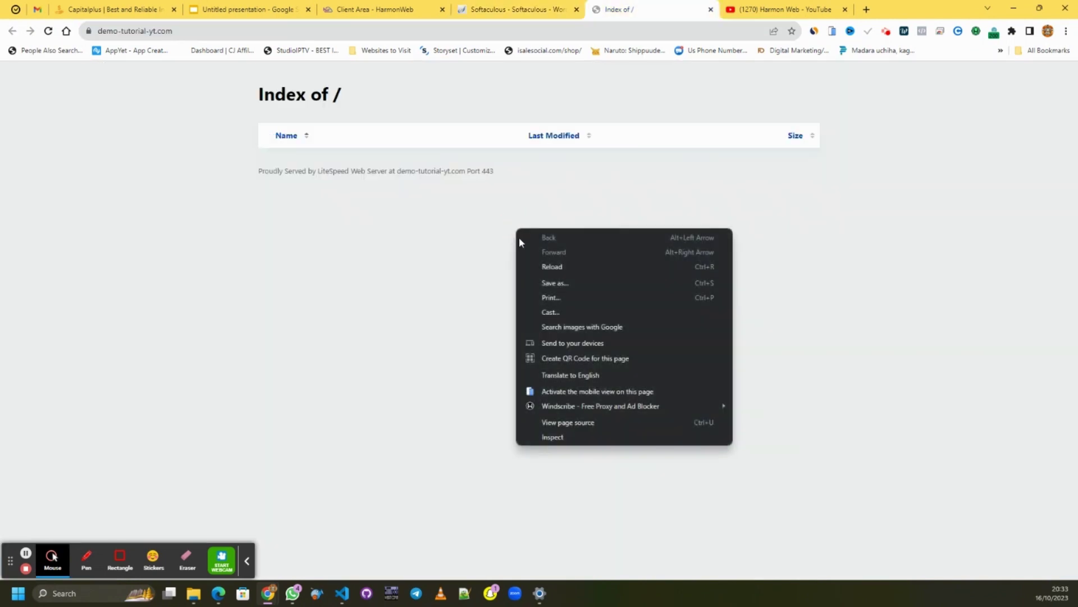
{"action": "left_click", "coordinate": [552, 266]}
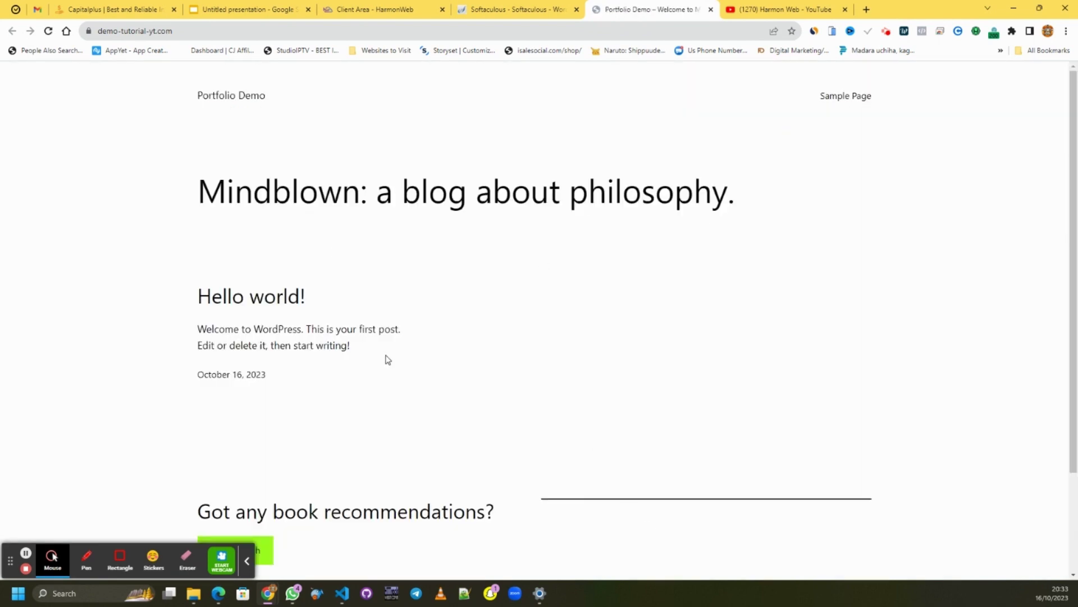
{"action": "left_click", "coordinate": [521, 11]}
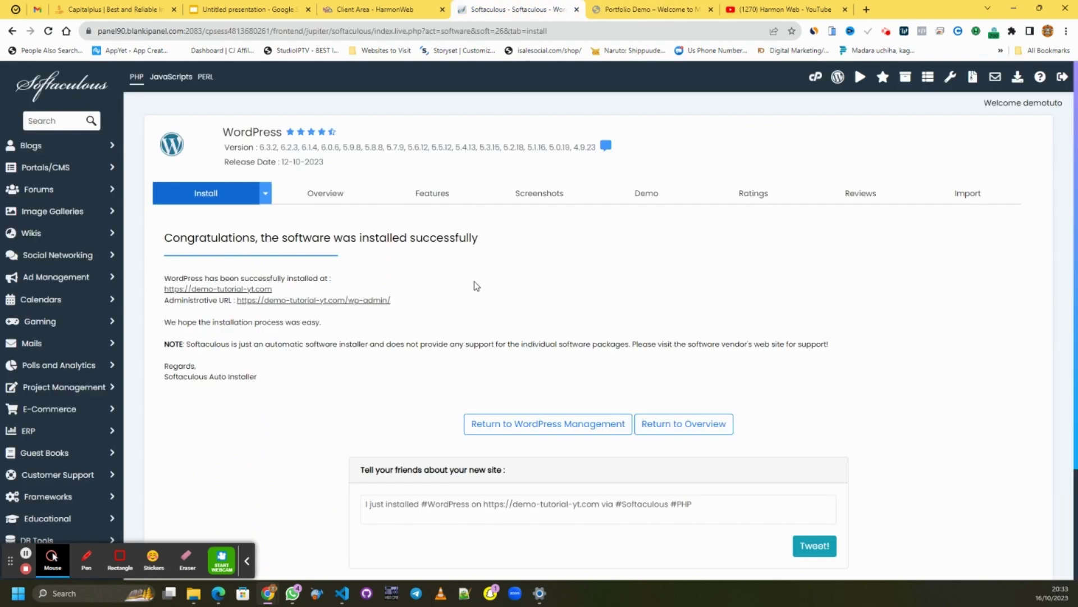
{"action": "left_click", "coordinate": [646, 10]}
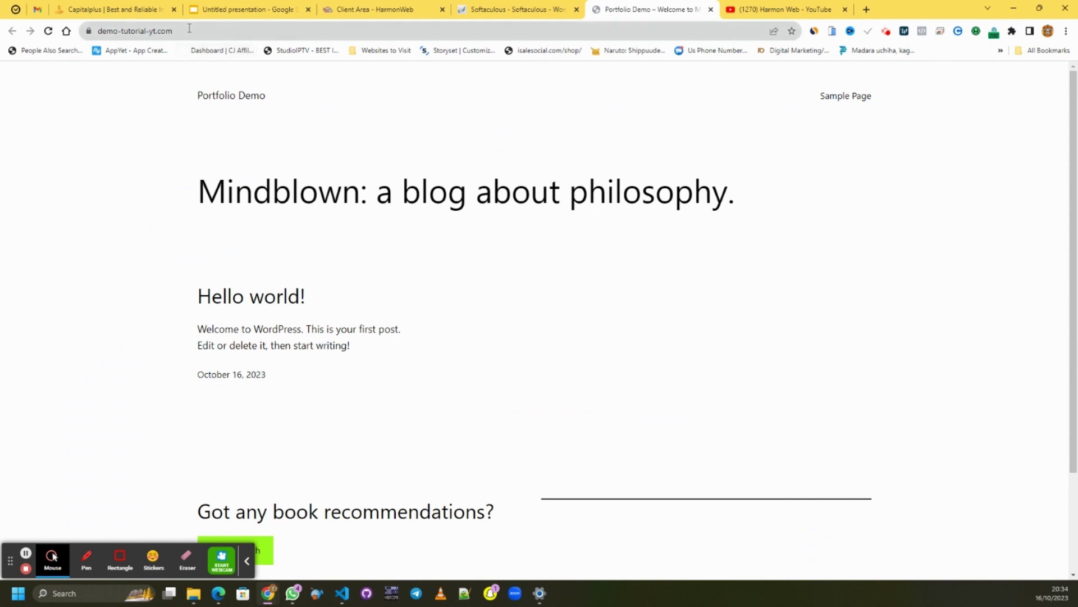
{"action": "left_click", "coordinate": [191, 28]}
{"action": "left_click", "coordinate": [191, 29]}
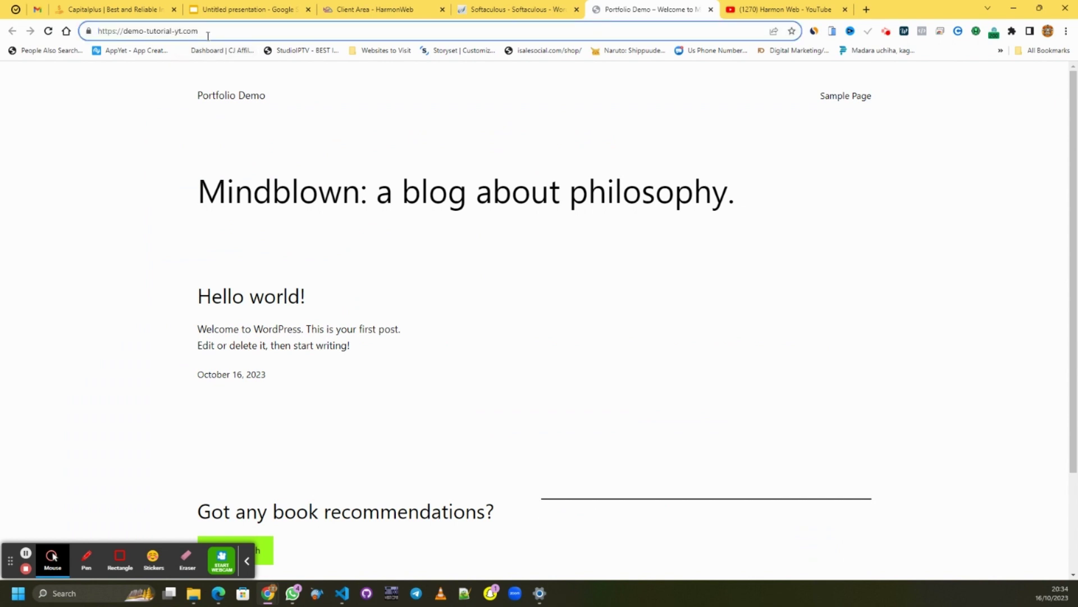
- Go to the site's /wp-admin address and open its administrative login page
{"action": "type", "text": "/wp-adm"}
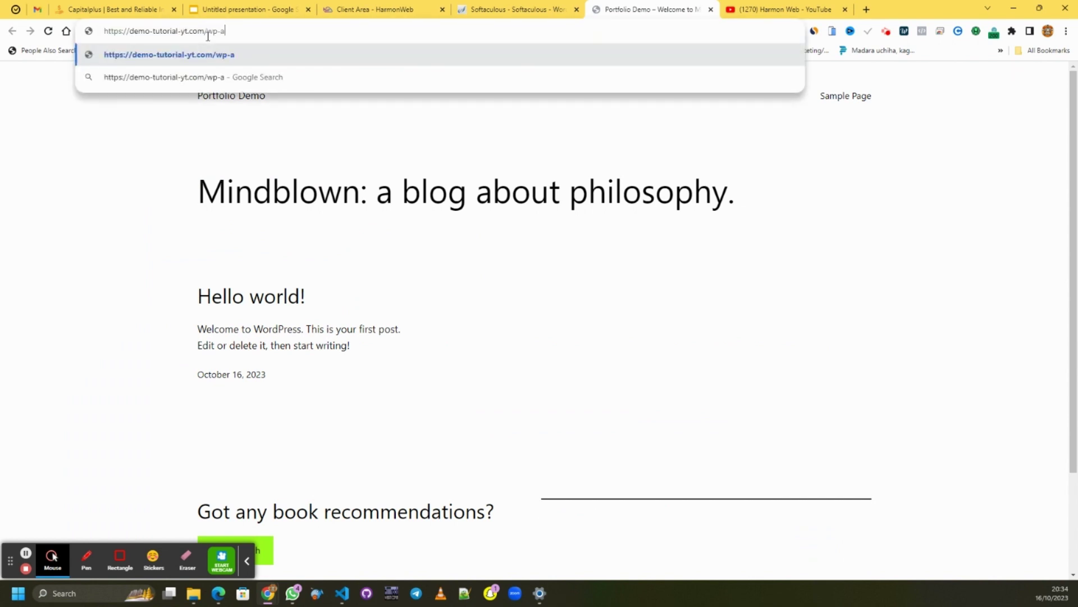
{"action": "type", "text": "in"}
{"action": "key", "text": "Return"}
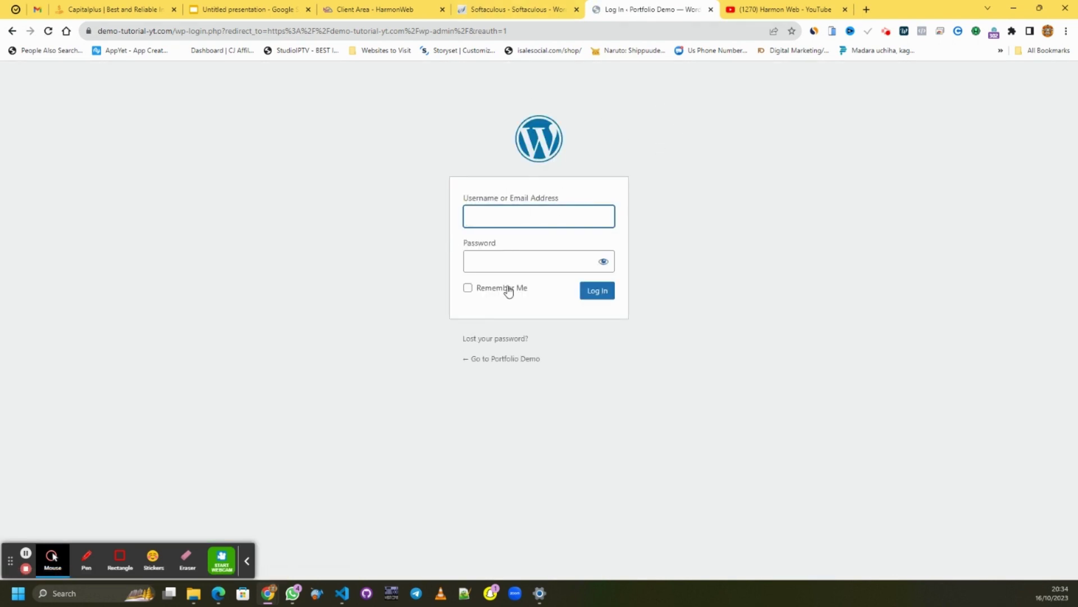
{"action": "left_click", "coordinate": [548, 9]}
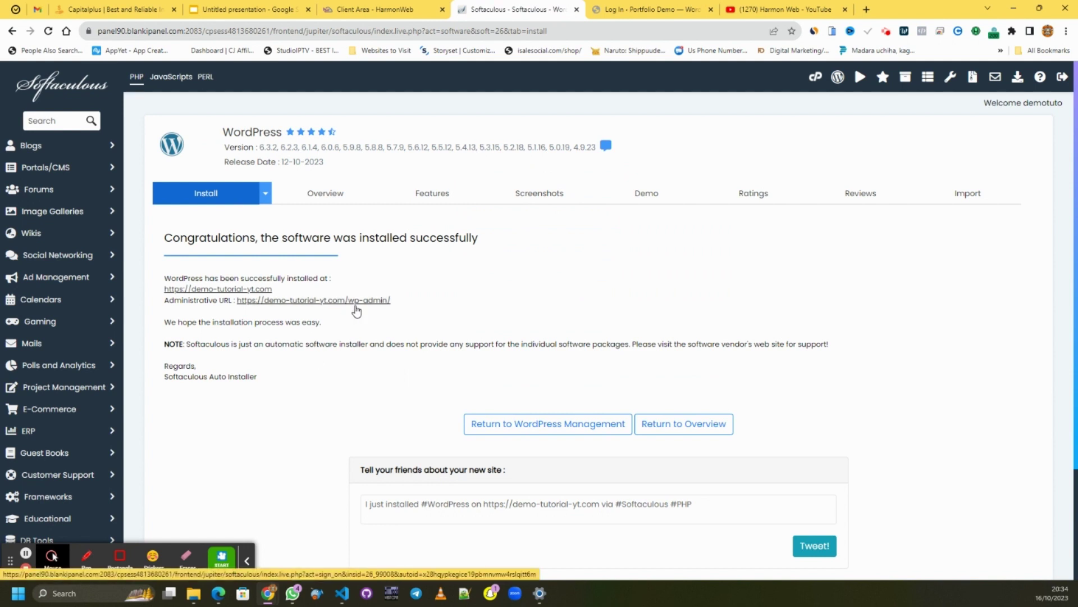
{"action": "left_click", "coordinate": [357, 306]}
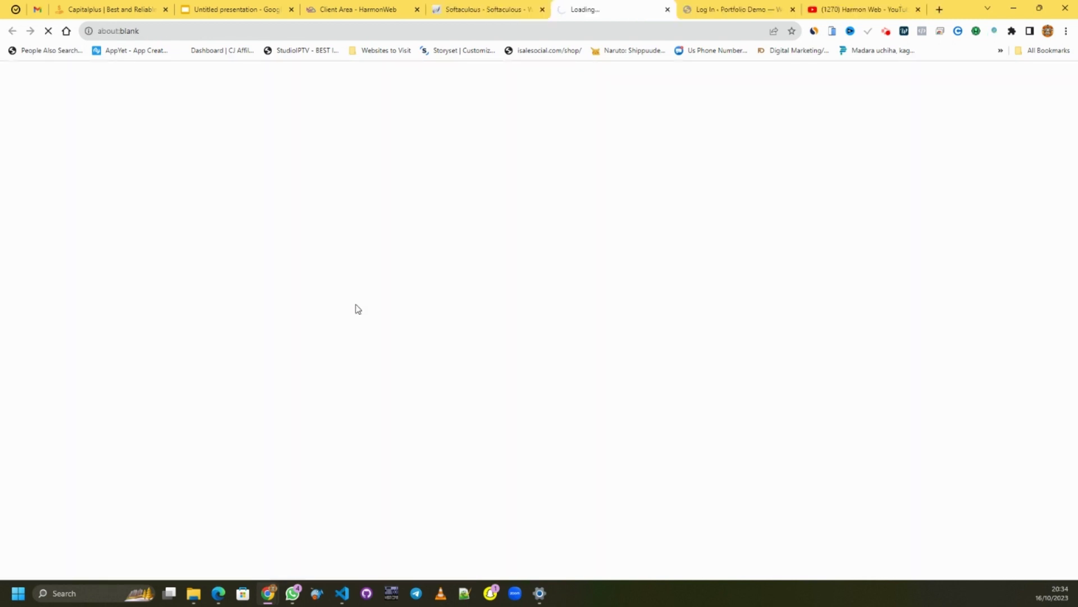
{"action": "left_click", "coordinate": [712, 11]}
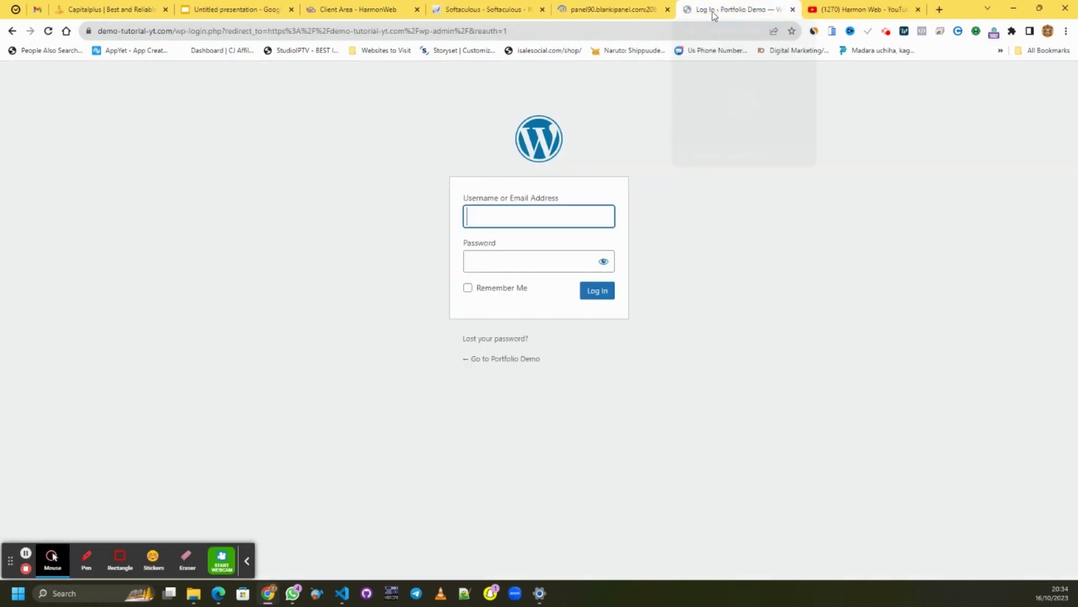
{"action": "left_click", "coordinate": [536, 210]}
- Return to WordPress Management, load the plain site address, and reach the admin dashboard
{"action": "left_click", "coordinate": [451, 17]}
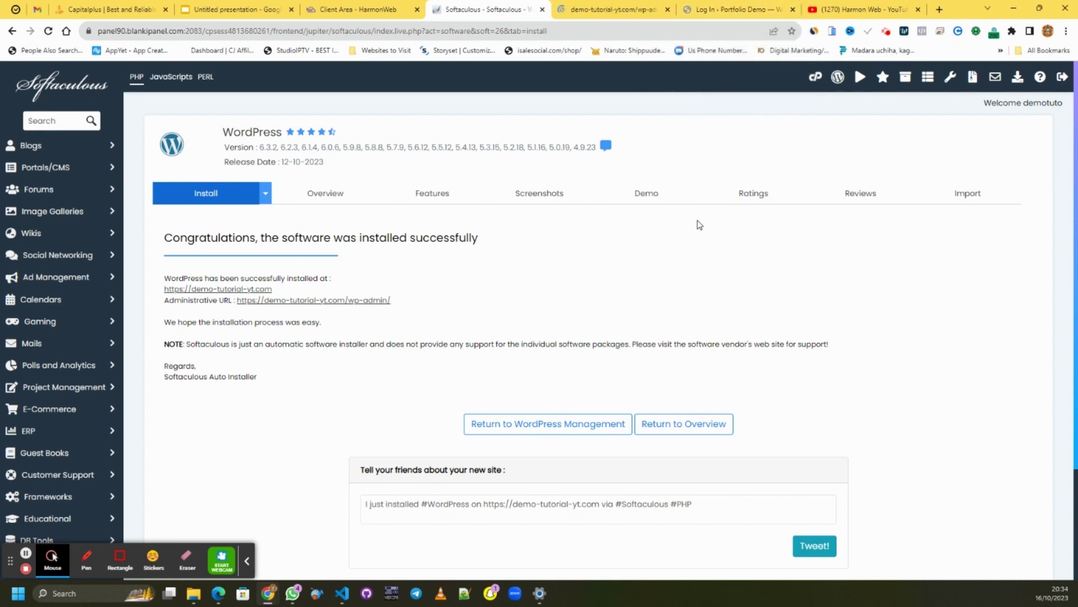
{"action": "scroll", "coordinate": [598, 306], "scroll_direction": "down", "scroll_amount": 2}
{"action": "scroll", "coordinate": [643, 254], "scroll_direction": "up", "scroll_amount": 2}
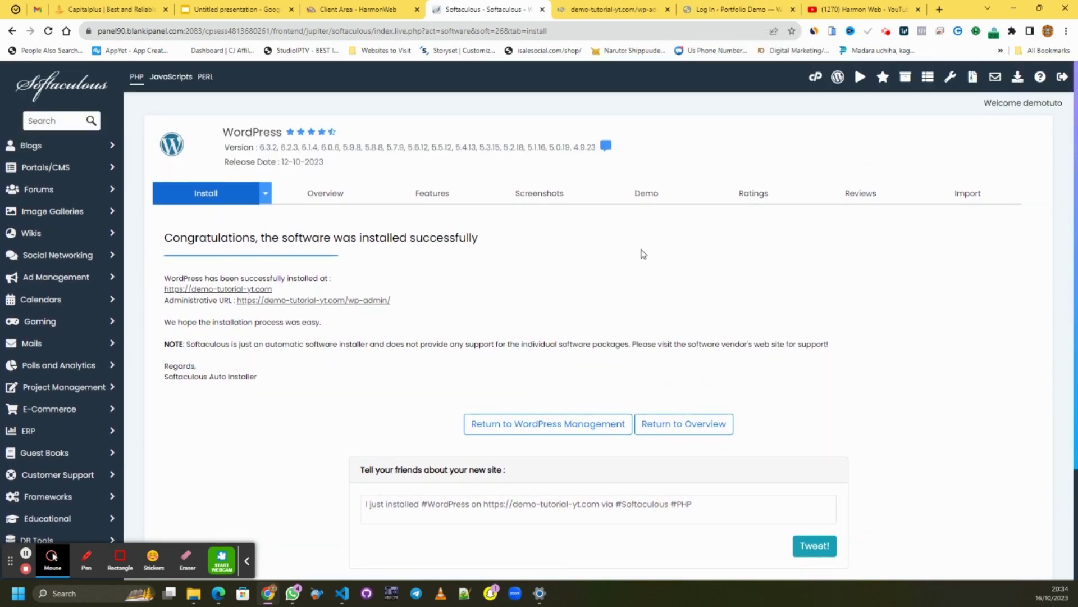
{"action": "left_click", "coordinate": [571, 429]}
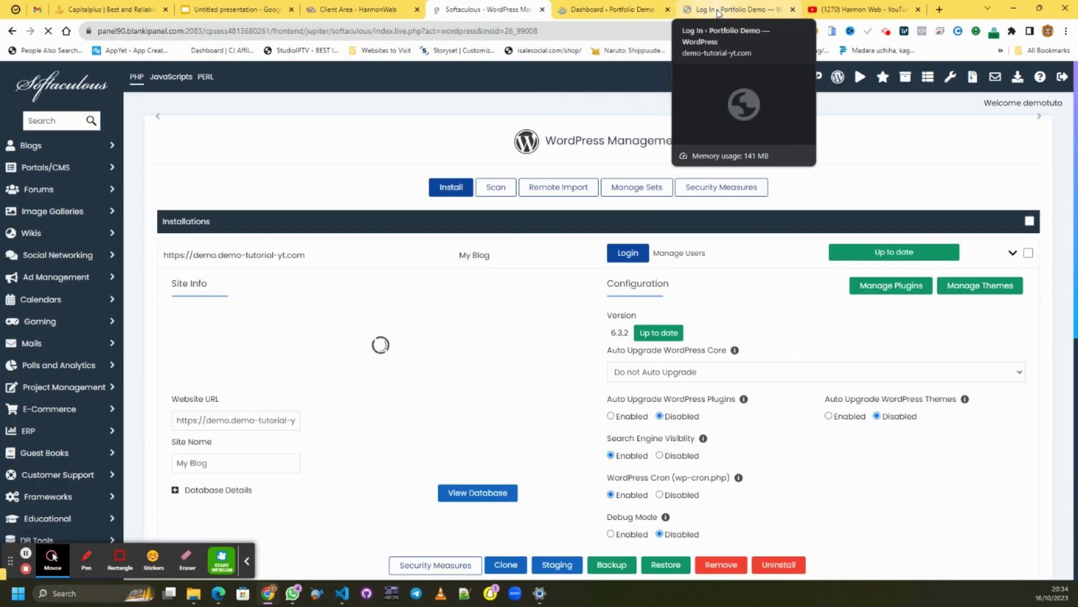
{"action": "left_click", "coordinate": [730, 10]}
{"action": "left_click_drag", "start_coordinate": [528, 34], "coordinate": [175, 39]}
{"action": "key", "text": "BackSpace"}
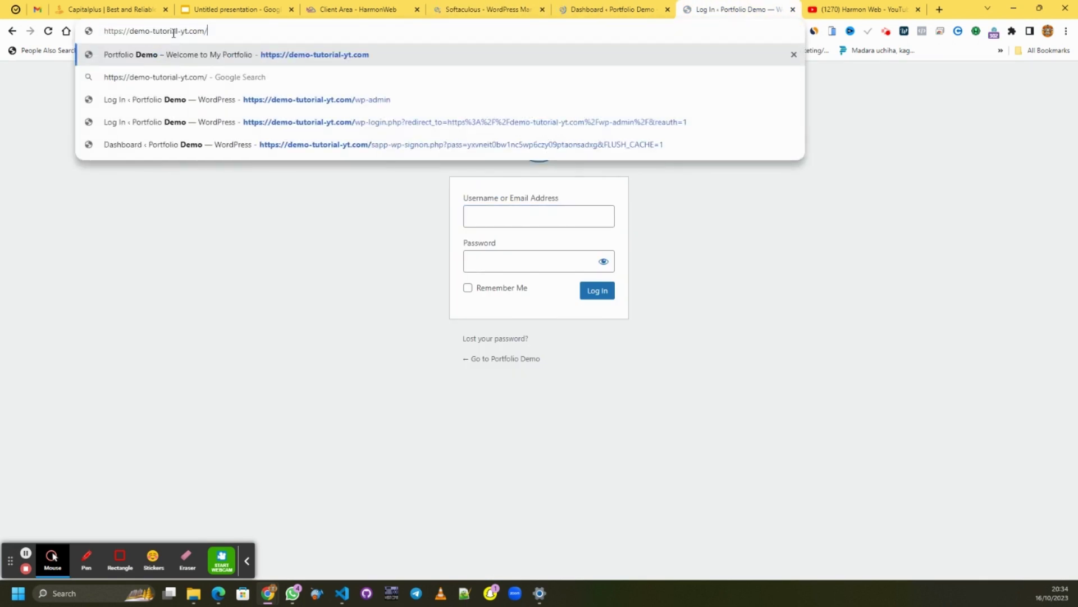
{"action": "key", "text": "Return"}
{"action": "left_click", "coordinate": [597, 11]}
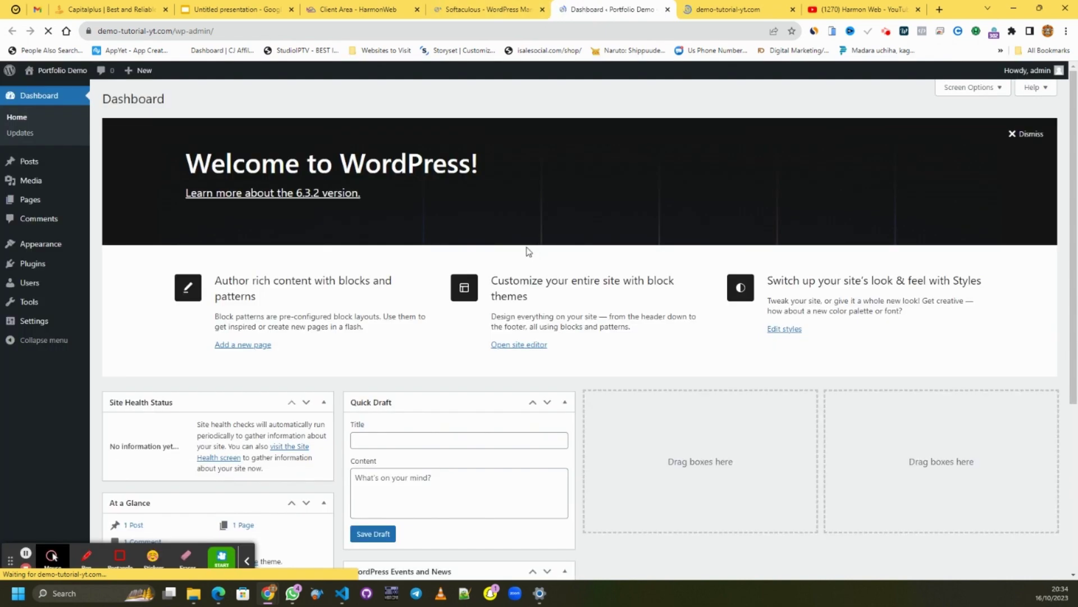
- Dismiss the Welcome panel and move Events and News and Activity into the empty columns
{"action": "scroll", "coordinate": [563, 244], "scroll_direction": "down", "scroll_amount": 5}
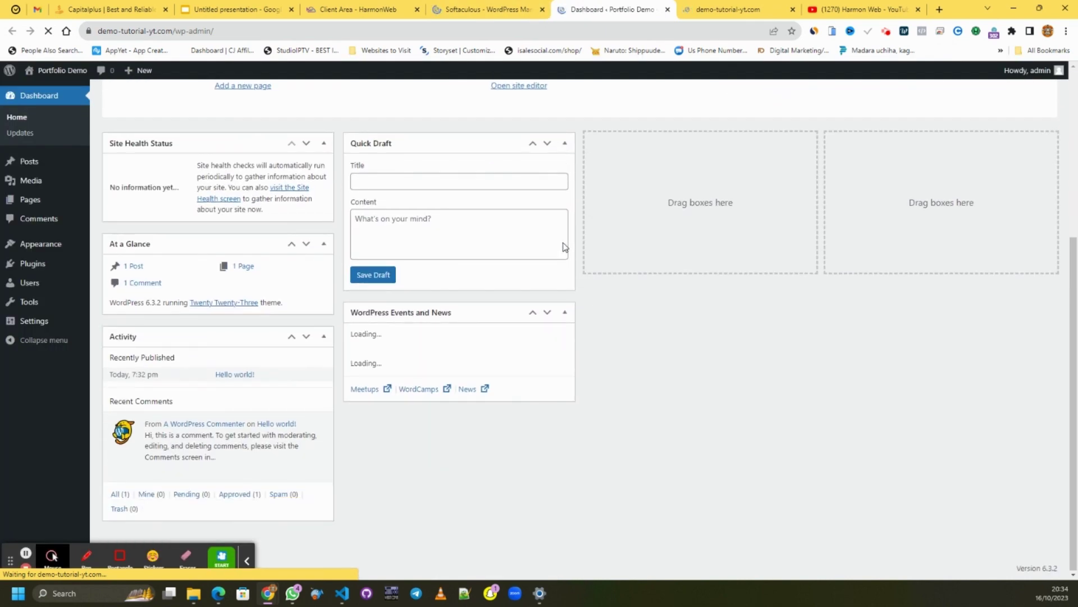
{"action": "scroll", "coordinate": [566, 244], "scroll_direction": "up", "scroll_amount": 5}
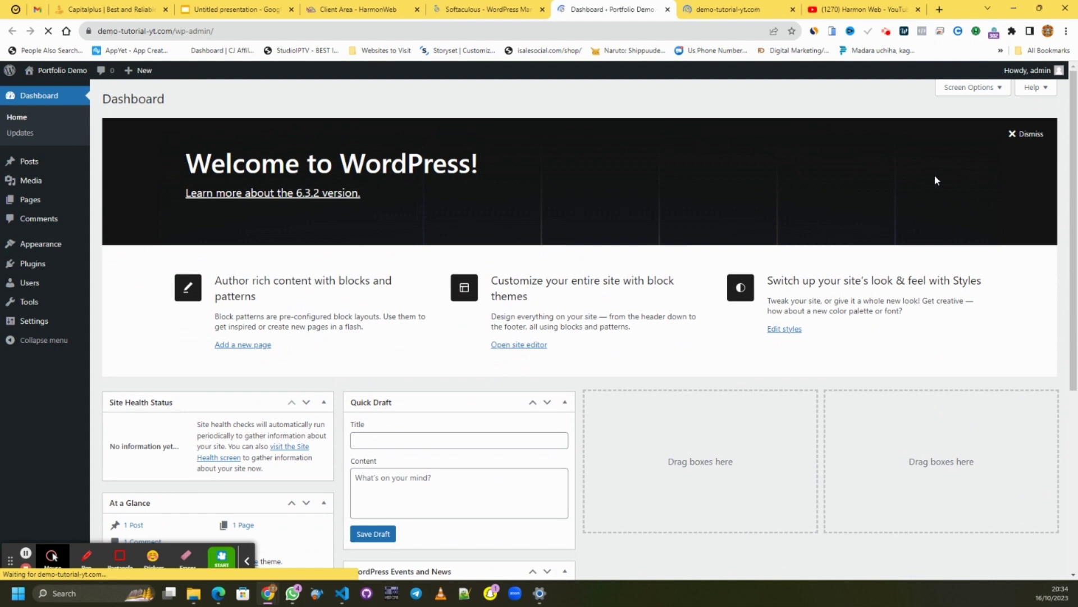
{"action": "left_click", "coordinate": [1026, 134]}
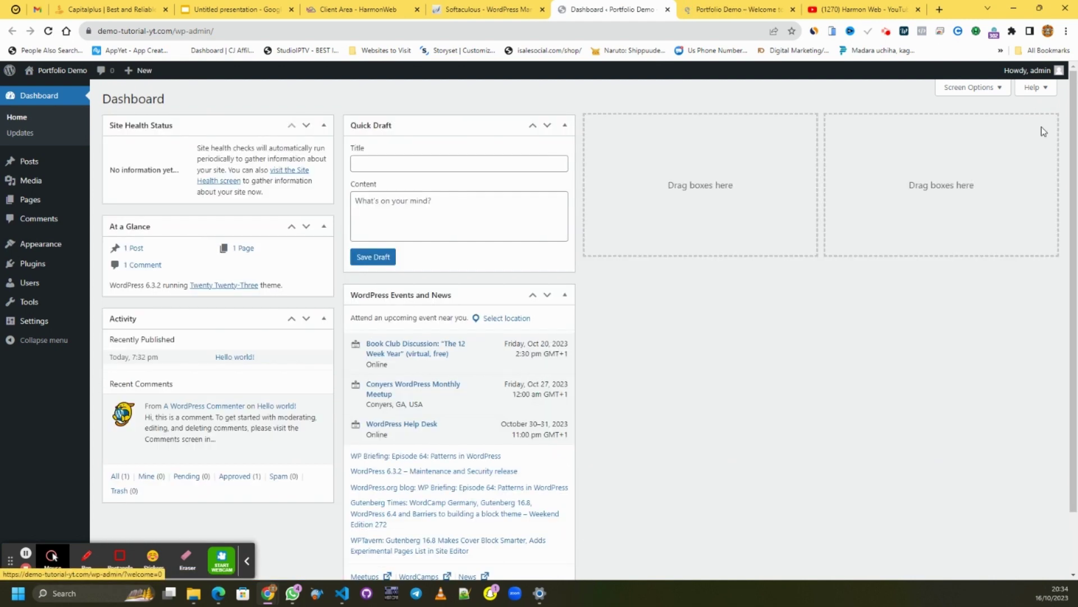
{"action": "left_click_drag", "start_coordinate": [456, 292], "coordinate": [727, 115]}
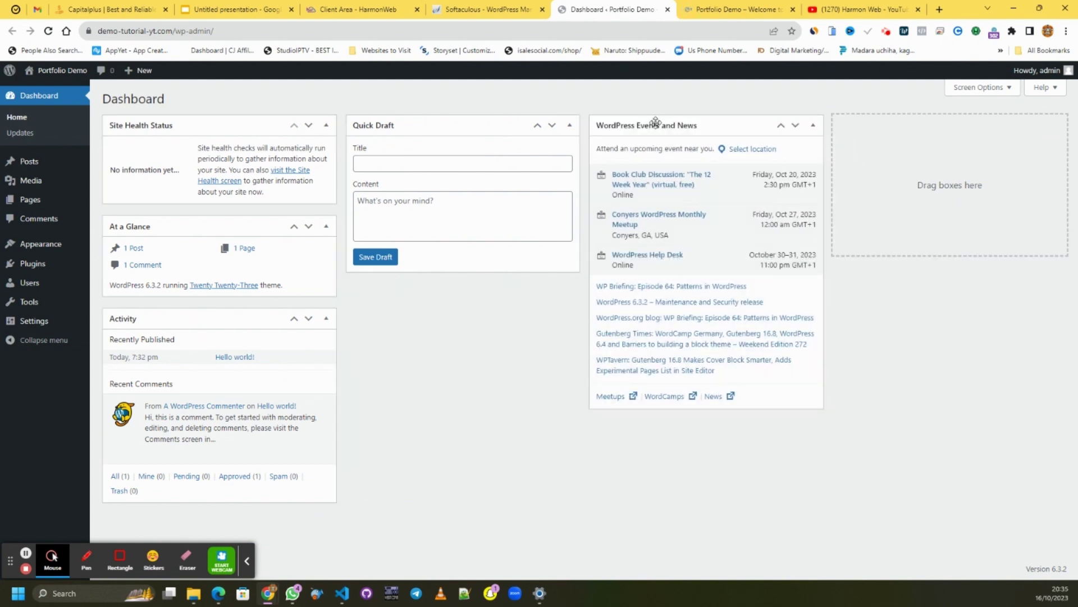
{"action": "left_click_drag", "start_coordinate": [656, 122], "coordinate": [963, 127]}
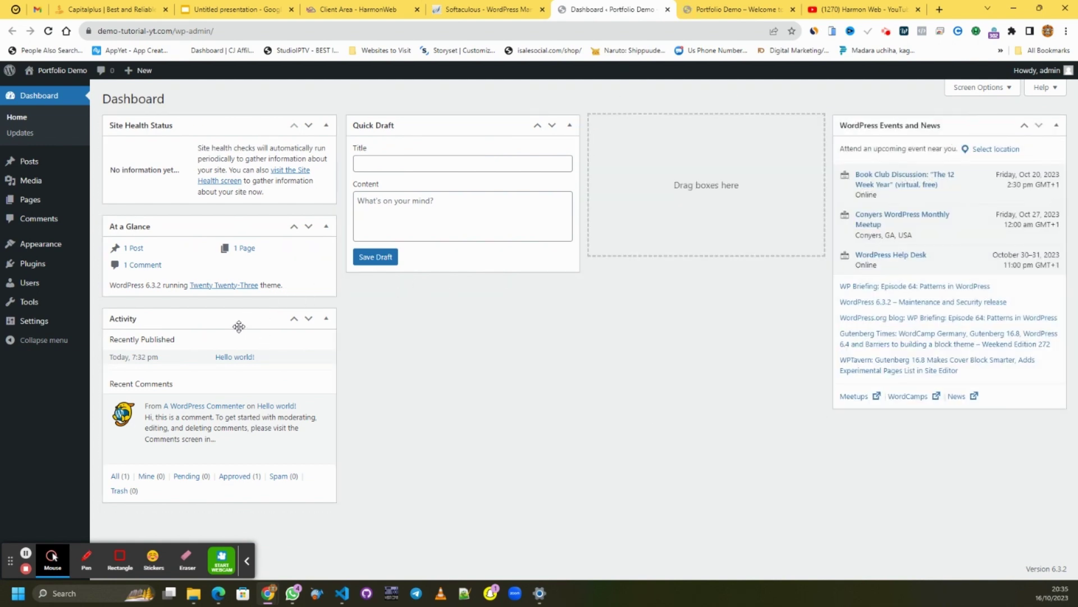
{"action": "left_click_drag", "start_coordinate": [238, 319], "coordinate": [733, 116]}
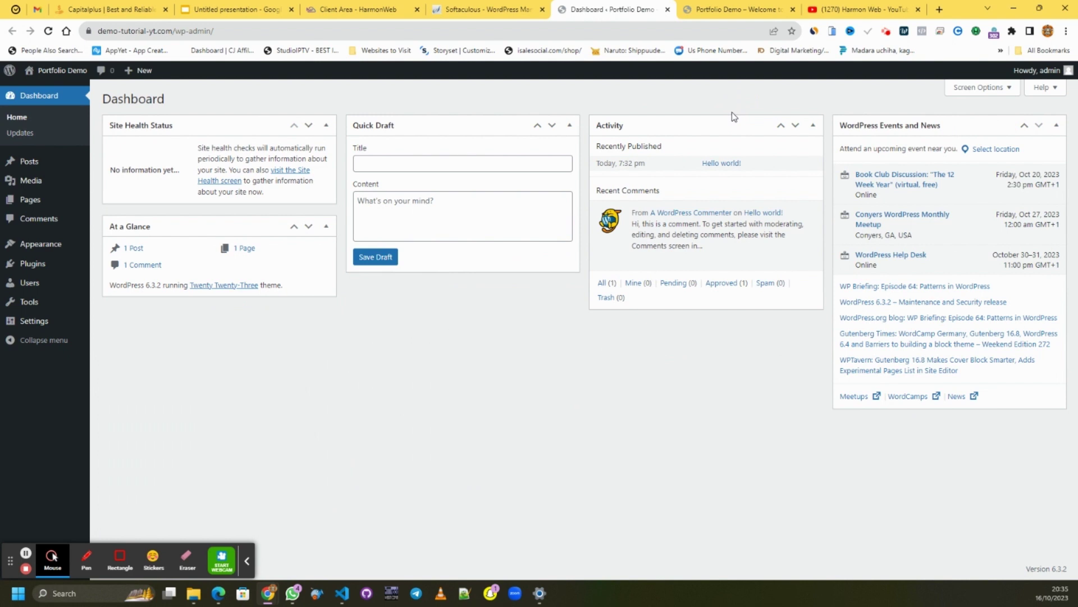
{"action": "left_click", "coordinate": [731, 9]}
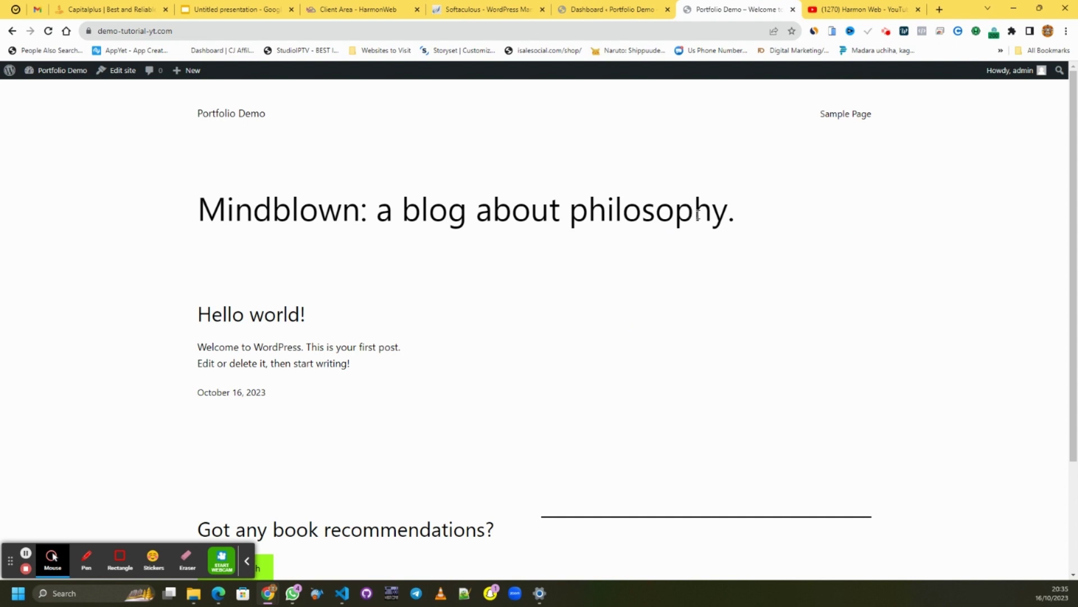
{"action": "left_click", "coordinate": [607, 11]}
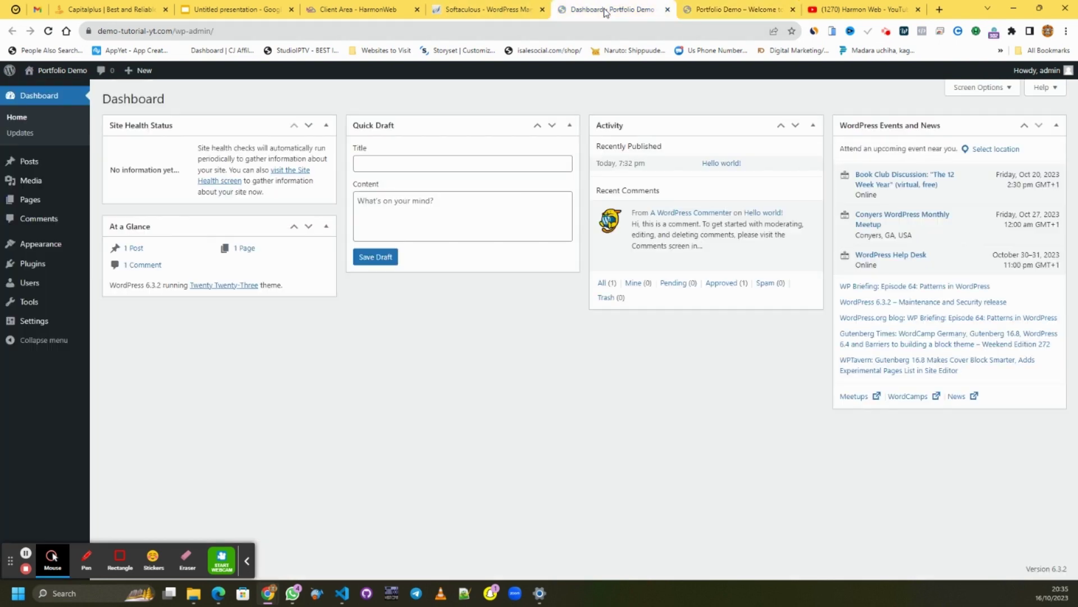
- Install the Astra theme from Appearance > Themes > Add New after browsing Popular themes
{"action": "left_click", "coordinate": [47, 248]}
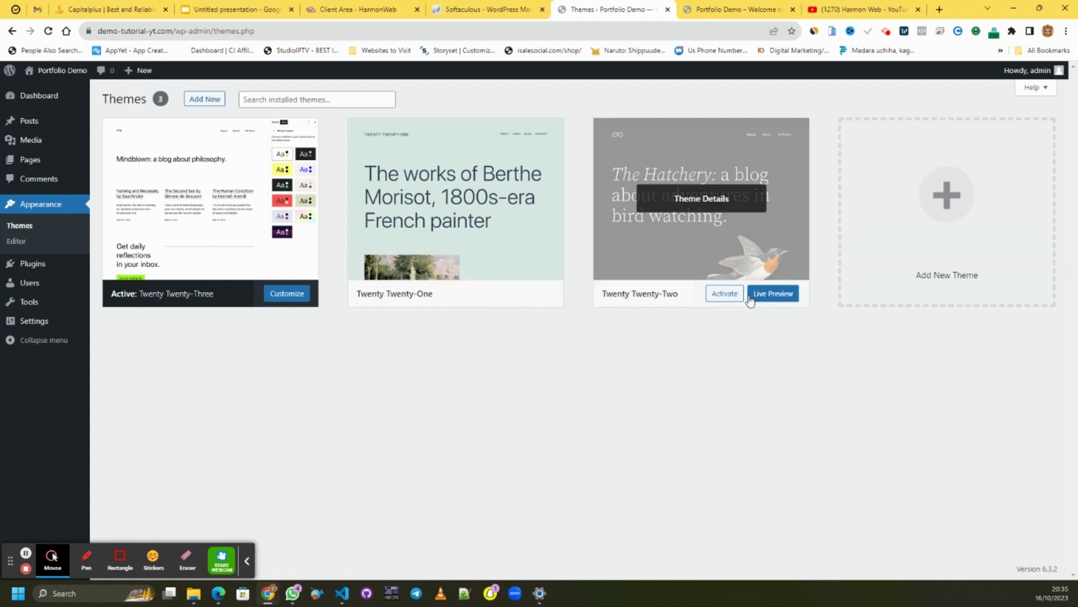
{"action": "left_click", "coordinate": [202, 101]}
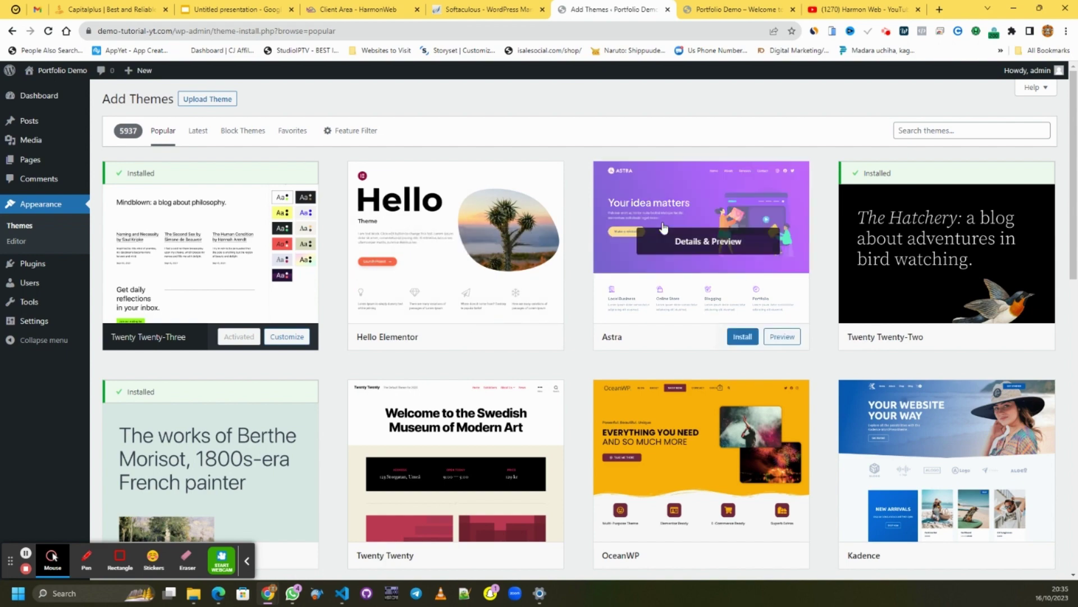
{"action": "scroll", "coordinate": [715, 327], "scroll_direction": "down", "scroll_amount": 7}
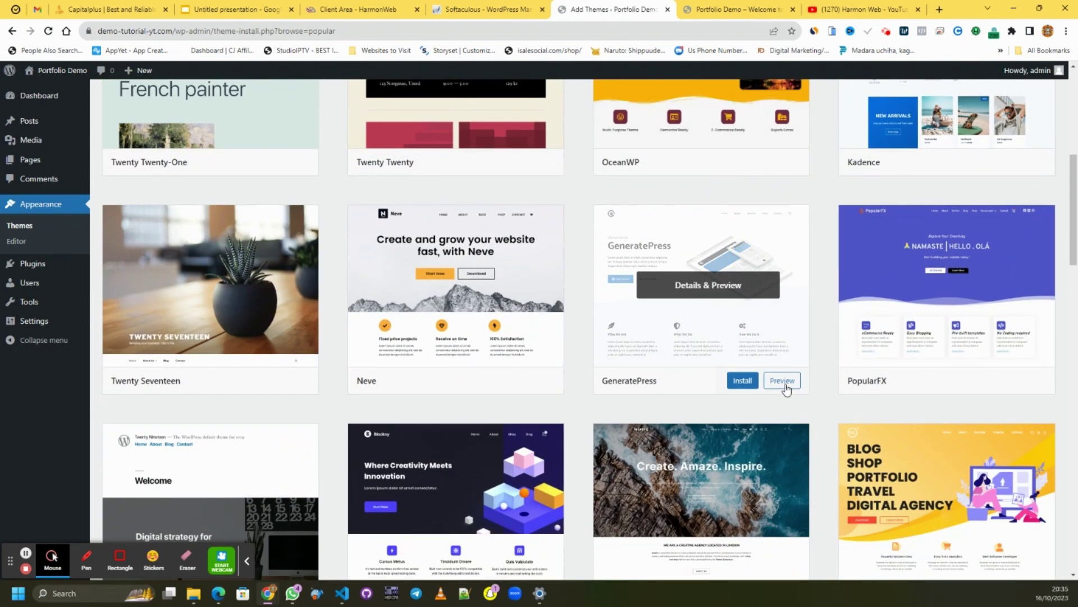
{"action": "scroll", "coordinate": [848, 329], "scroll_direction": "down", "scroll_amount": 5}
{"action": "scroll", "coordinate": [847, 326], "scroll_direction": "down", "scroll_amount": 3}
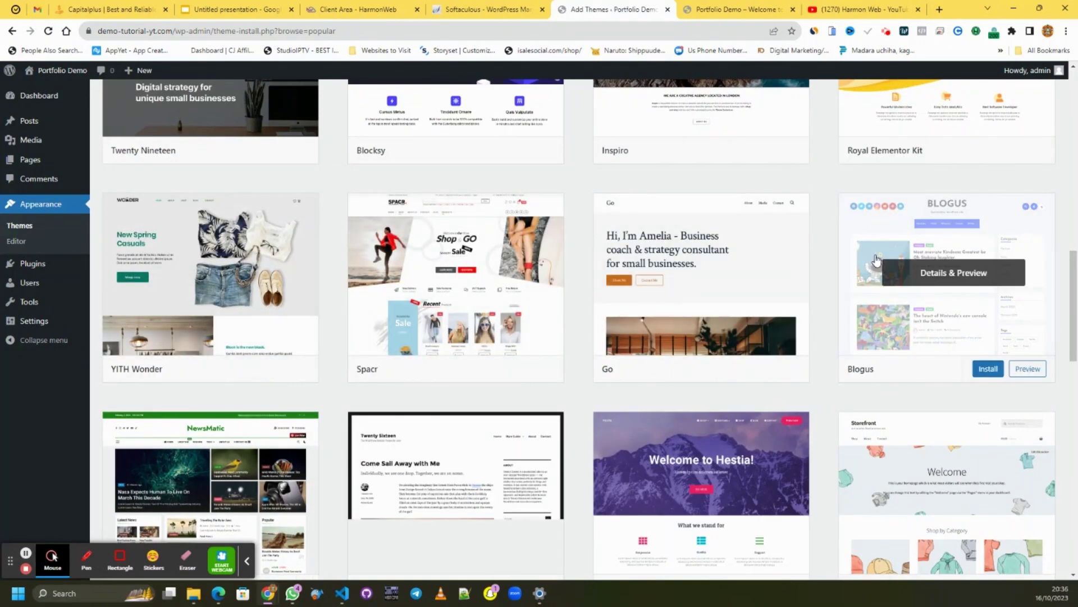
{"action": "scroll", "coordinate": [876, 261], "scroll_direction": "down", "scroll_amount": 4}
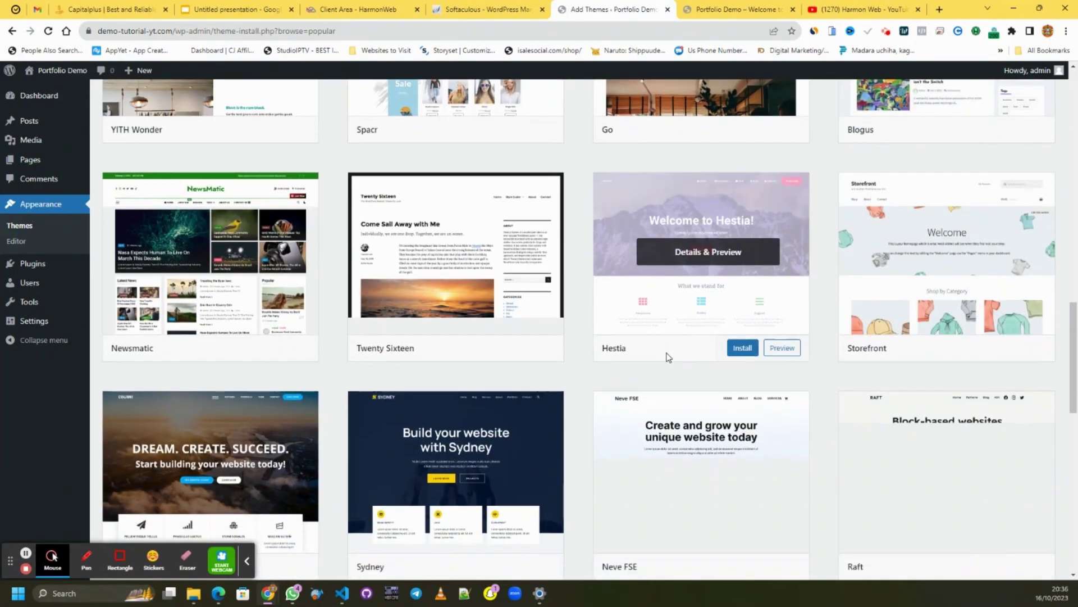
{"action": "scroll", "coordinate": [666, 356], "scroll_direction": "down", "scroll_amount": 4}
{"action": "scroll", "coordinate": [664, 353], "scroll_direction": "up", "scroll_amount": 8}
{"action": "scroll", "coordinate": [663, 352], "scroll_direction": "up", "scroll_amount": 10}
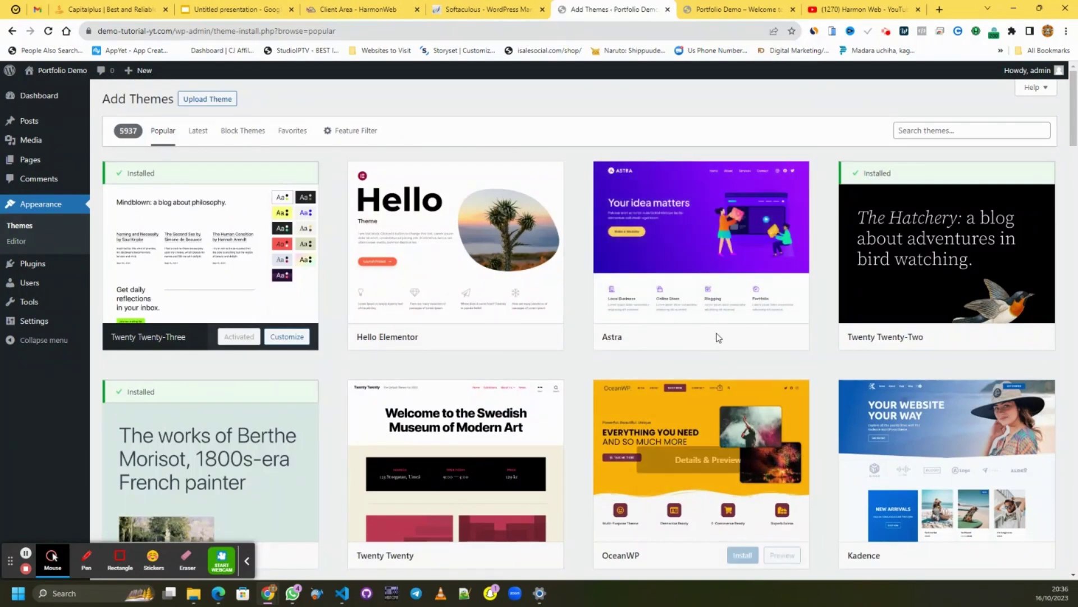
{"action": "left_click", "coordinate": [738, 336]}
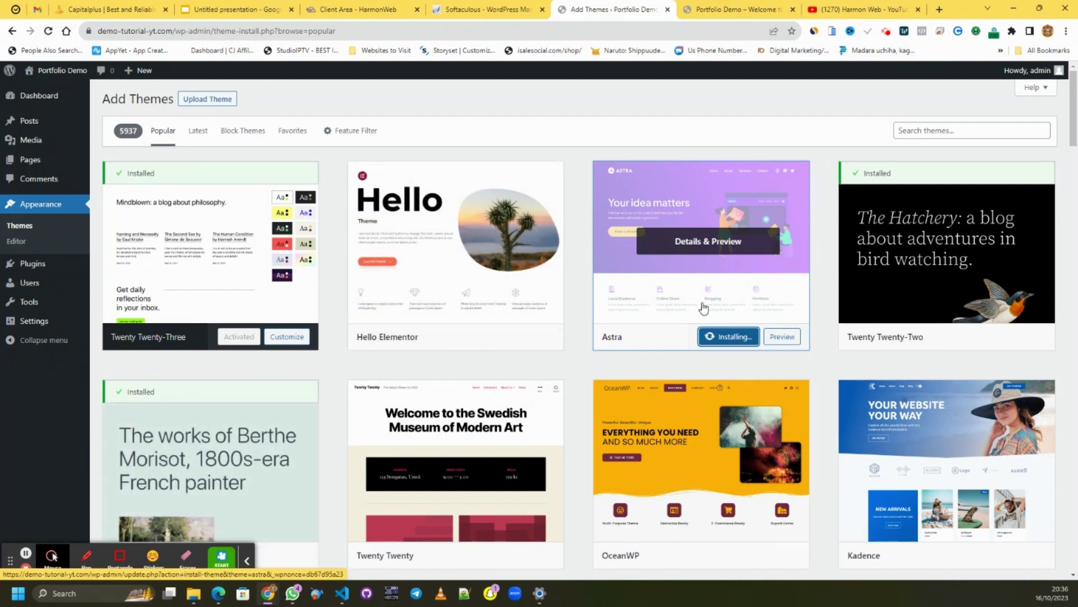
{"action": "left_click", "coordinate": [848, 9]}
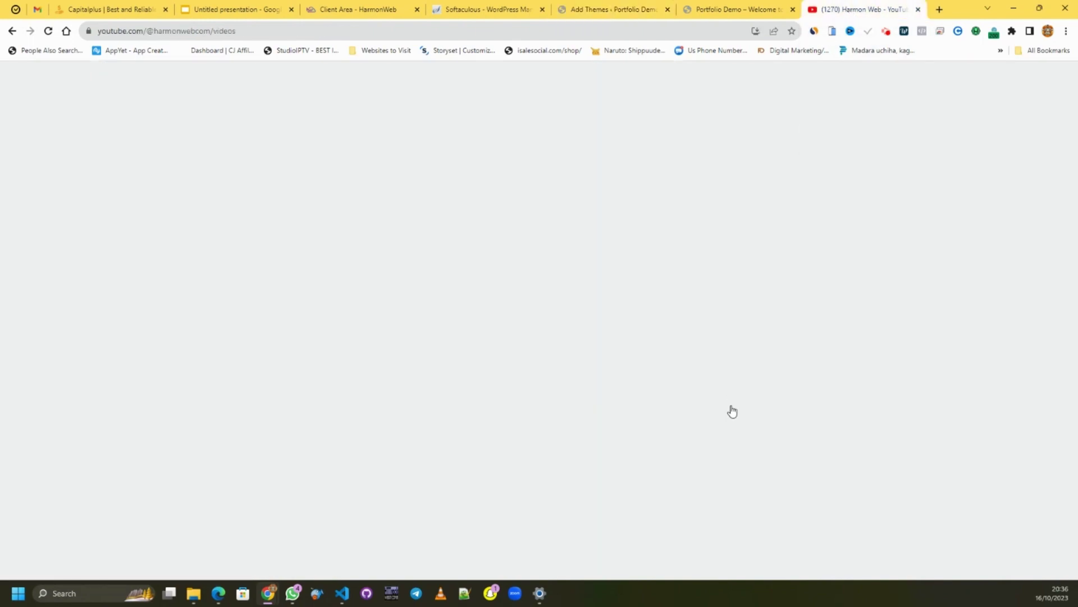
- Scroll through the Harmon Web Videos grid, then return to WordPress's Add Themes page
{"action": "scroll", "coordinate": [595, 230], "scroll_direction": "down", "scroll_amount": 5}
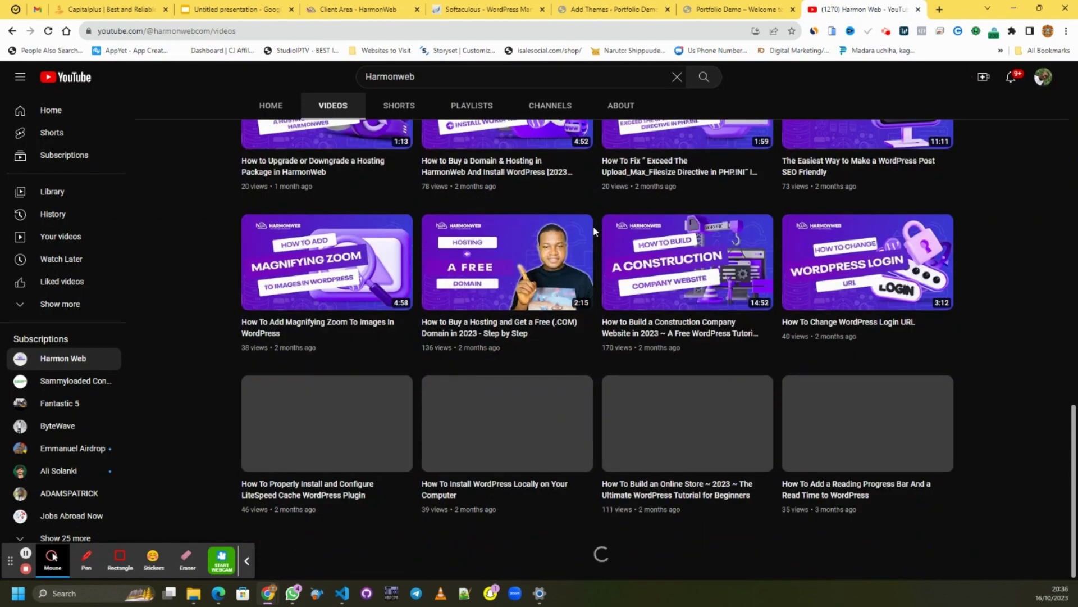
{"action": "scroll", "coordinate": [595, 230], "scroll_direction": "up", "scroll_amount": 13}
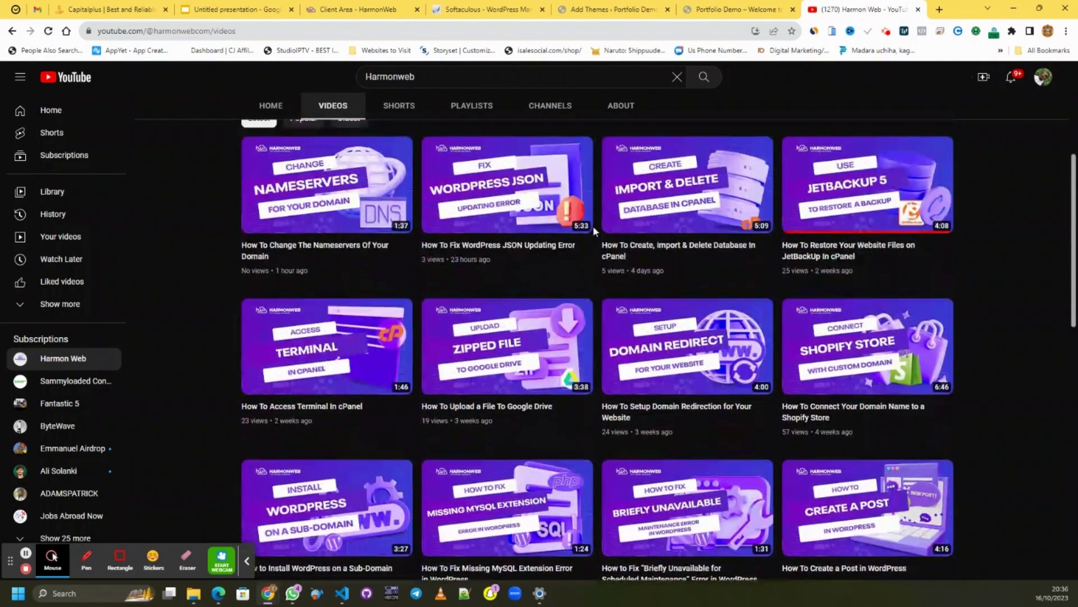
{"action": "scroll", "coordinate": [594, 231], "scroll_direction": "up", "scroll_amount": 5}
{"action": "scroll", "coordinate": [602, 246], "scroll_direction": "down", "scroll_amount": 10}
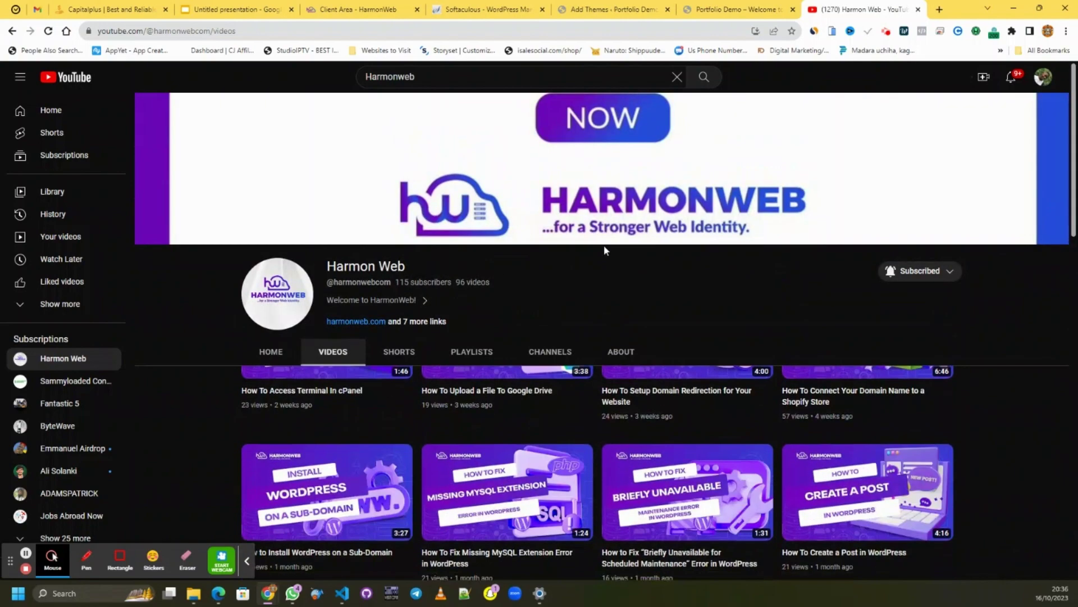
{"action": "scroll", "coordinate": [1000, 369], "scroll_direction": "down", "scroll_amount": 5}
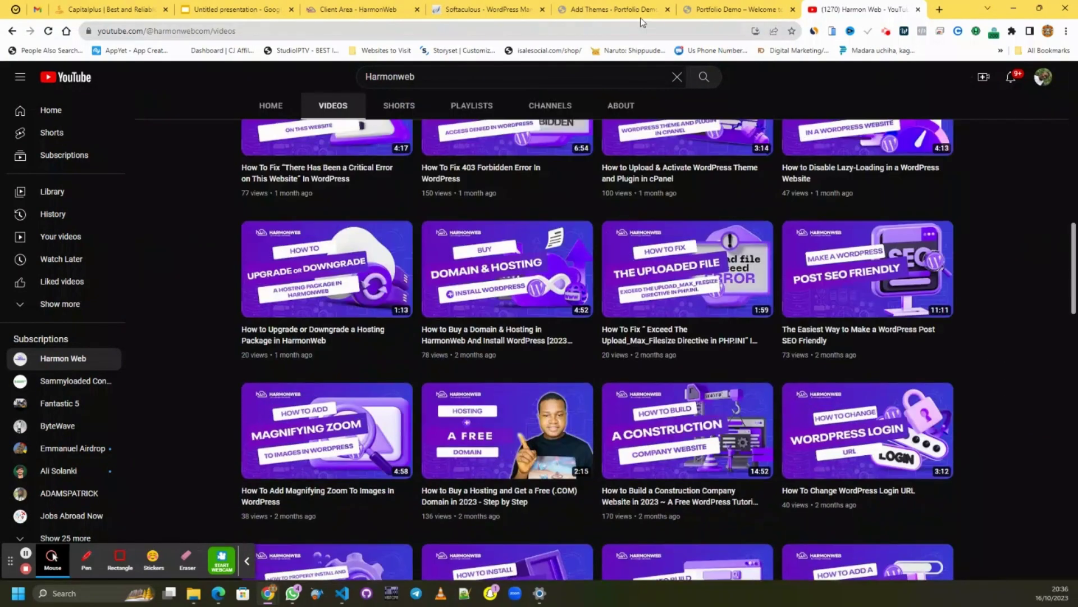
{"action": "left_click", "coordinate": [597, 9]}
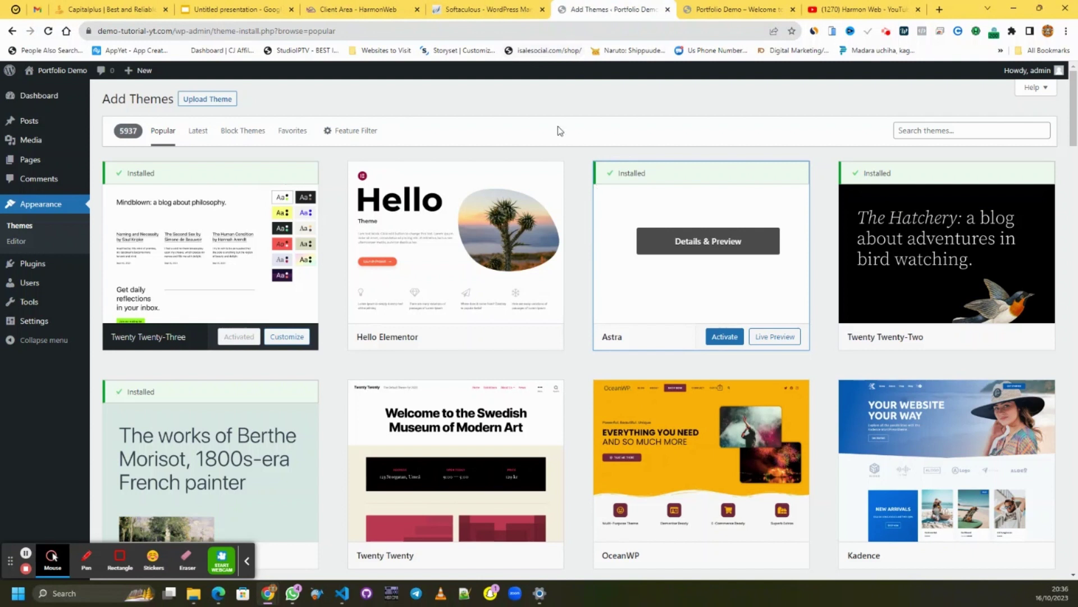
- Activate the Astra theme and reload the Portfolio Demo front page to see its new layout
{"action": "left_click", "coordinate": [731, 339]}
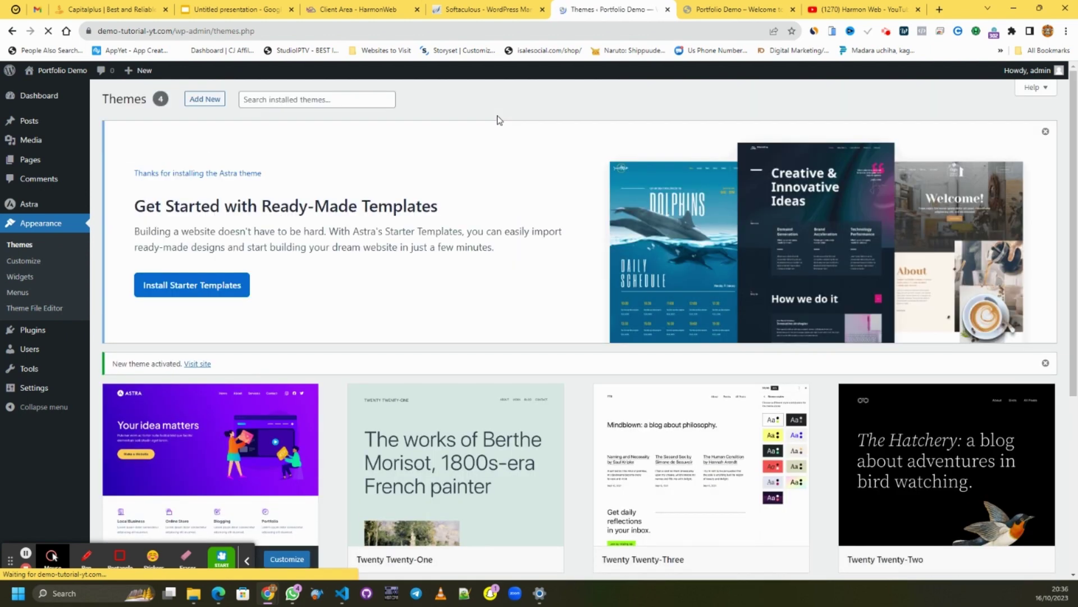
{"action": "left_click", "coordinate": [738, 10]}
{"action": "right_click", "coordinate": [491, 197]}
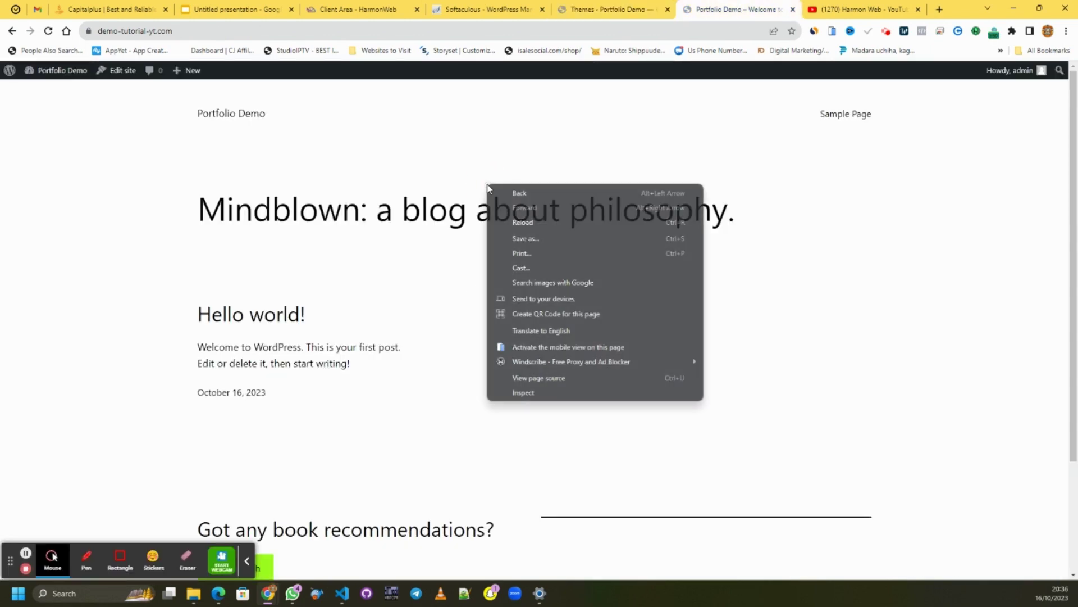
{"action": "left_click", "coordinate": [525, 225]}
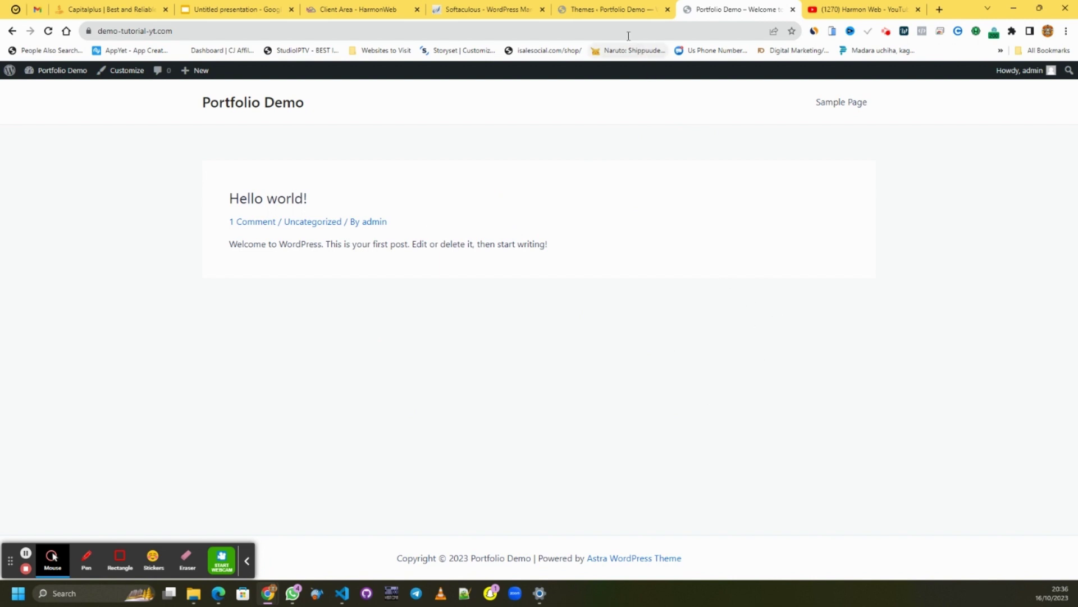
- From the Themes admin page, launch Install Starter Templates in the Astra banner
{"action": "left_click", "coordinate": [609, 12]}
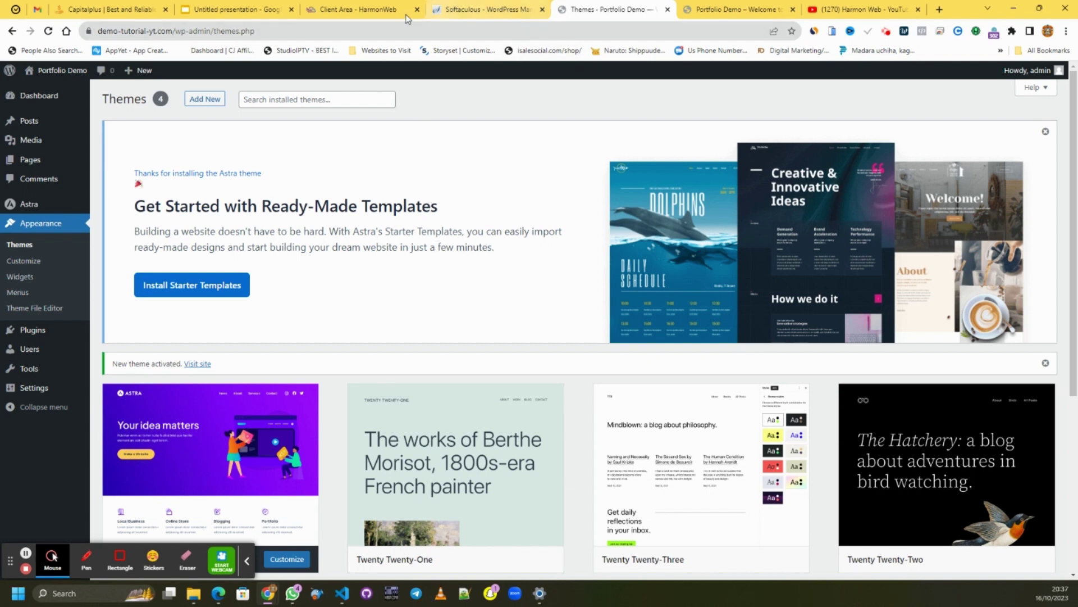
{"action": "left_click", "coordinate": [209, 292]}
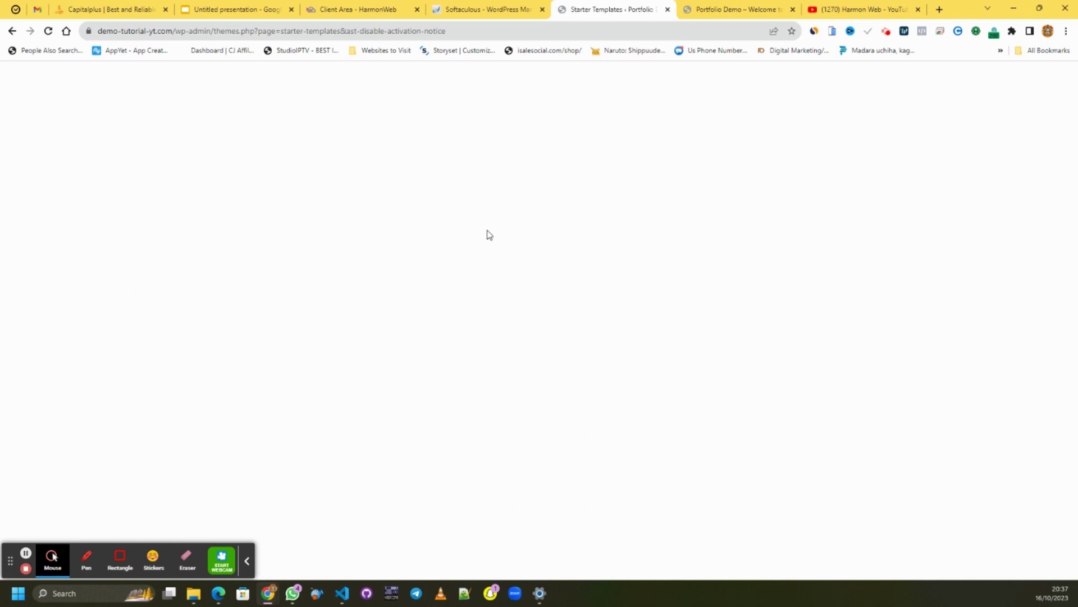
- Reload the blank Starter Templates page, then reopen it from Themes in a new tab
{"action": "left_click", "coordinate": [50, 32]}
{"action": "left_click", "coordinate": [12, 30]}
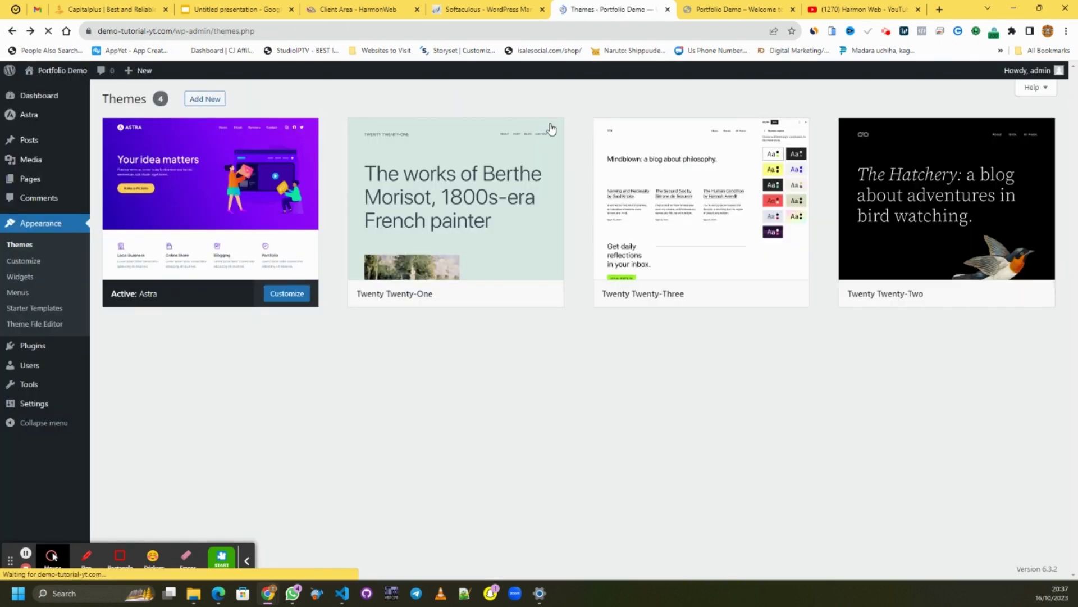
{"action": "right_click", "coordinate": [46, 313]}
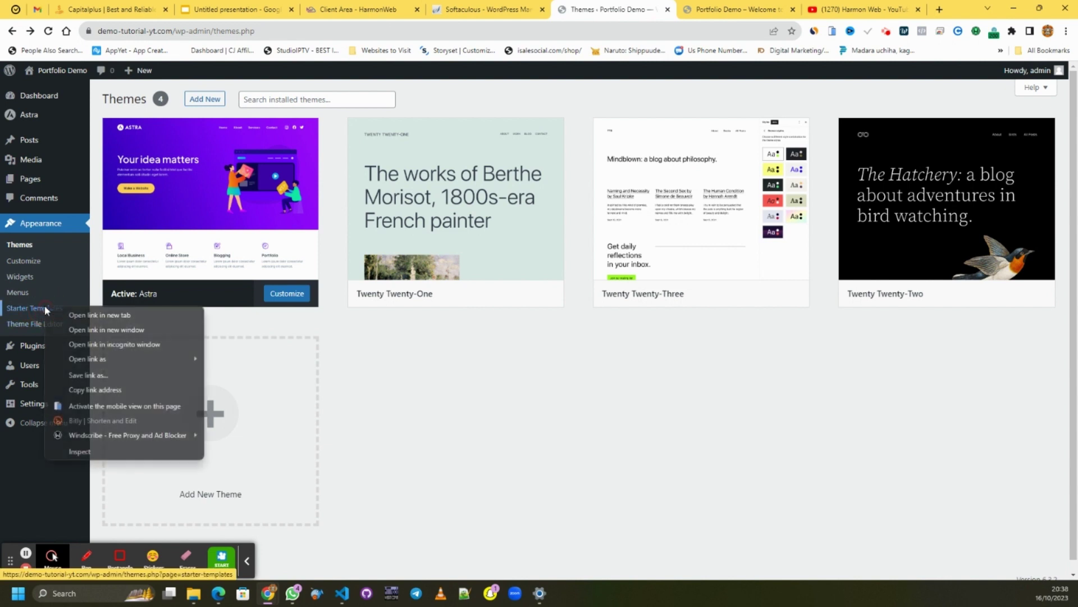
{"action": "left_click", "coordinate": [74, 319]}
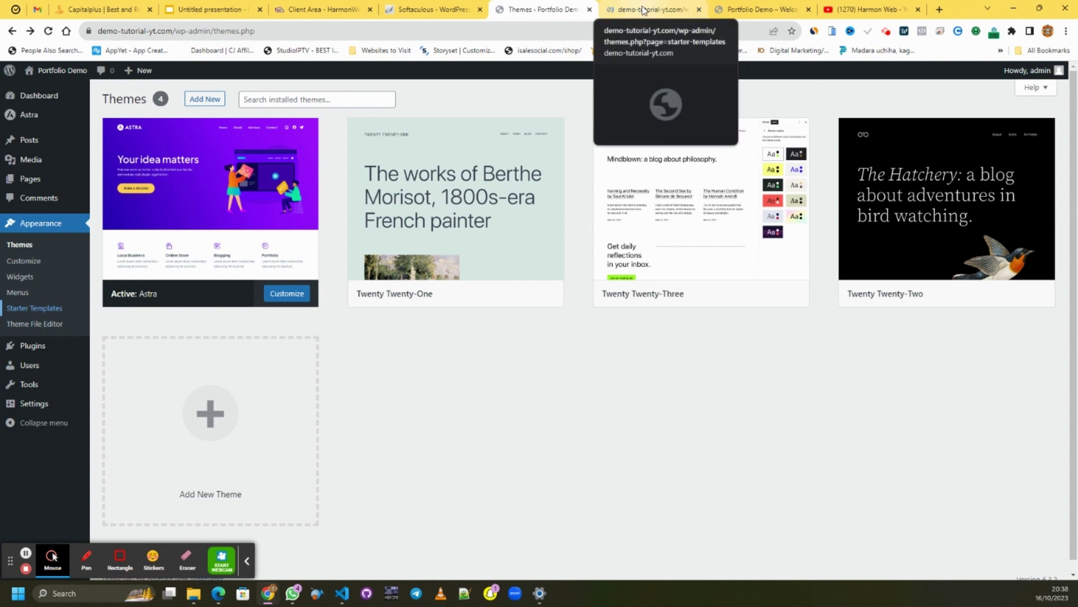
- Pick Elementor as the page builder and browse the Business, Professionals and Personal Sites categories
{"action": "left_click", "coordinate": [643, 10]}
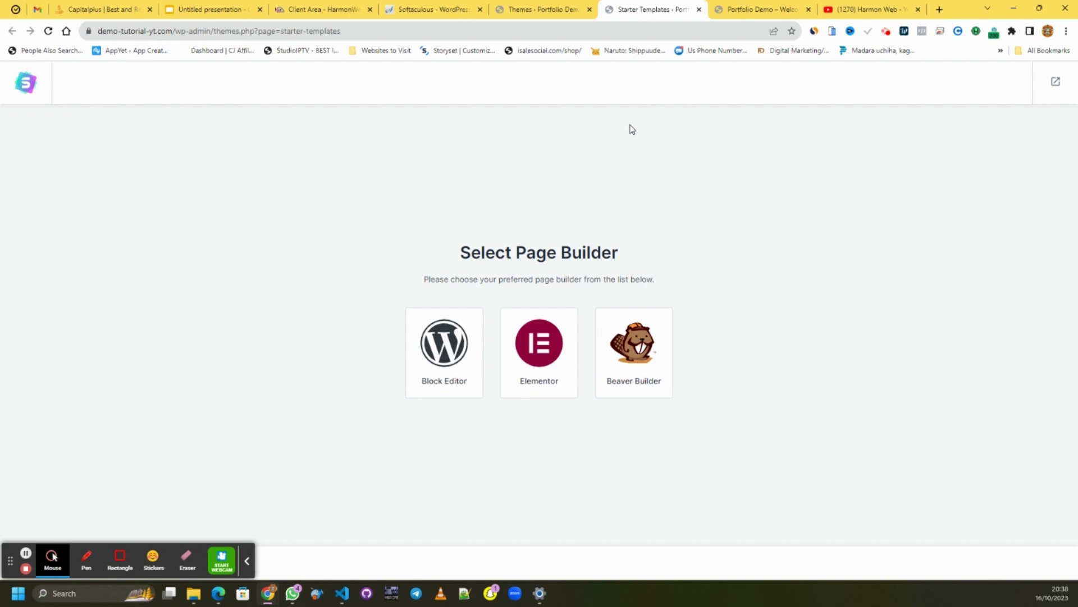
{"action": "left_click", "coordinate": [550, 361]}
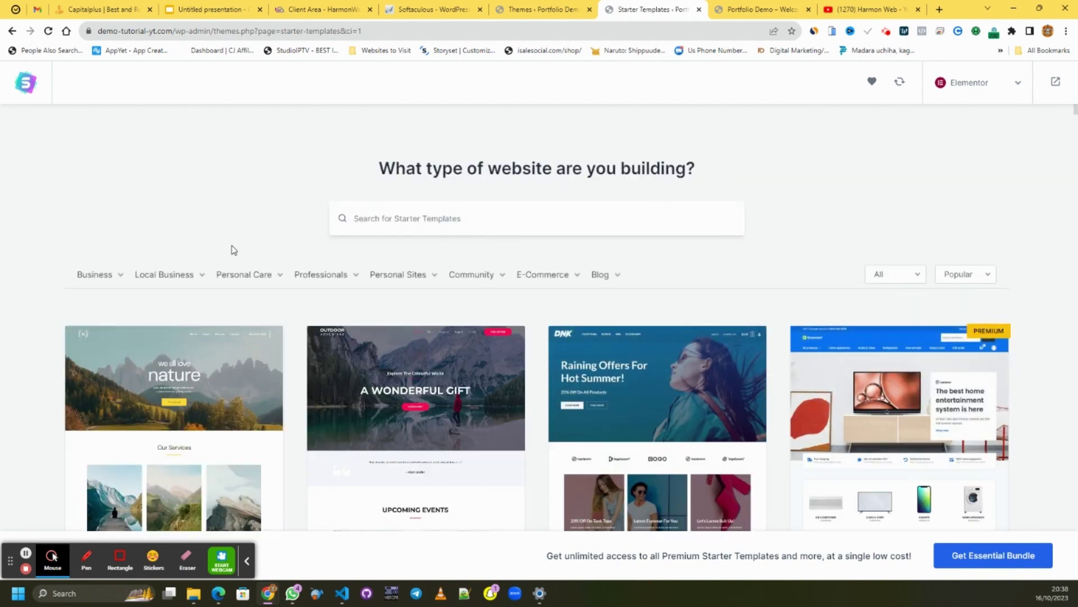
{"action": "mouse_move", "coordinate": [84, 281]}
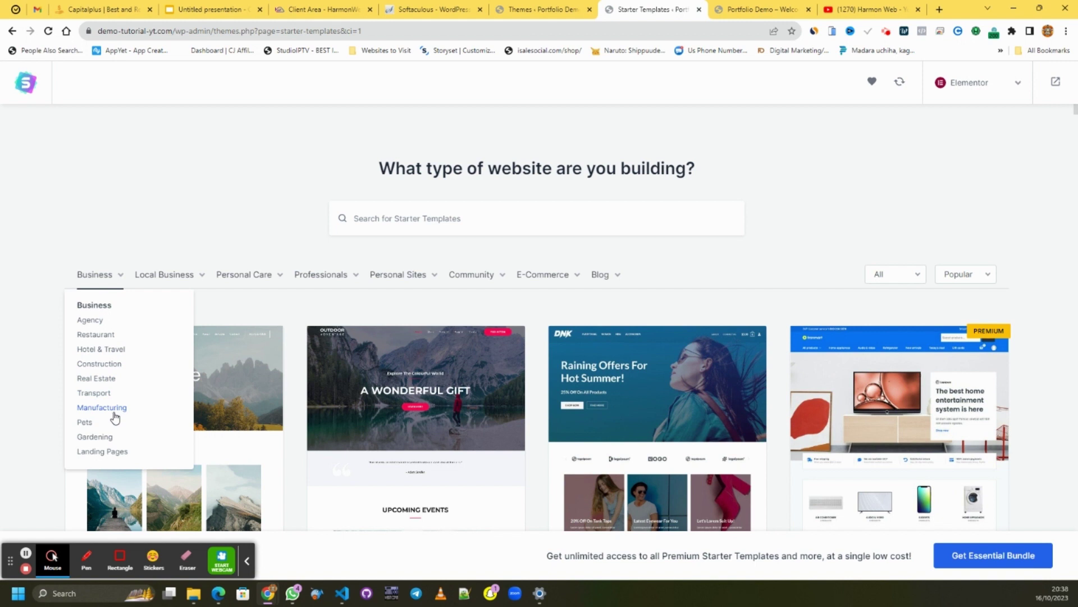
{"action": "mouse_move", "coordinate": [149, 284]}
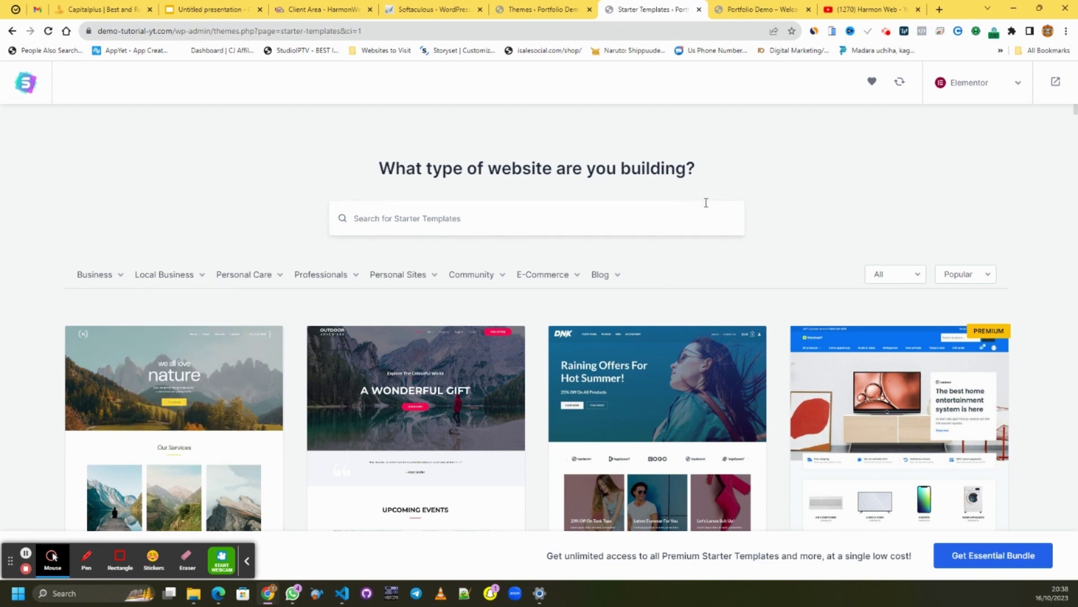
{"action": "scroll", "coordinate": [725, 202], "scroll_direction": "down", "scroll_amount": 5}
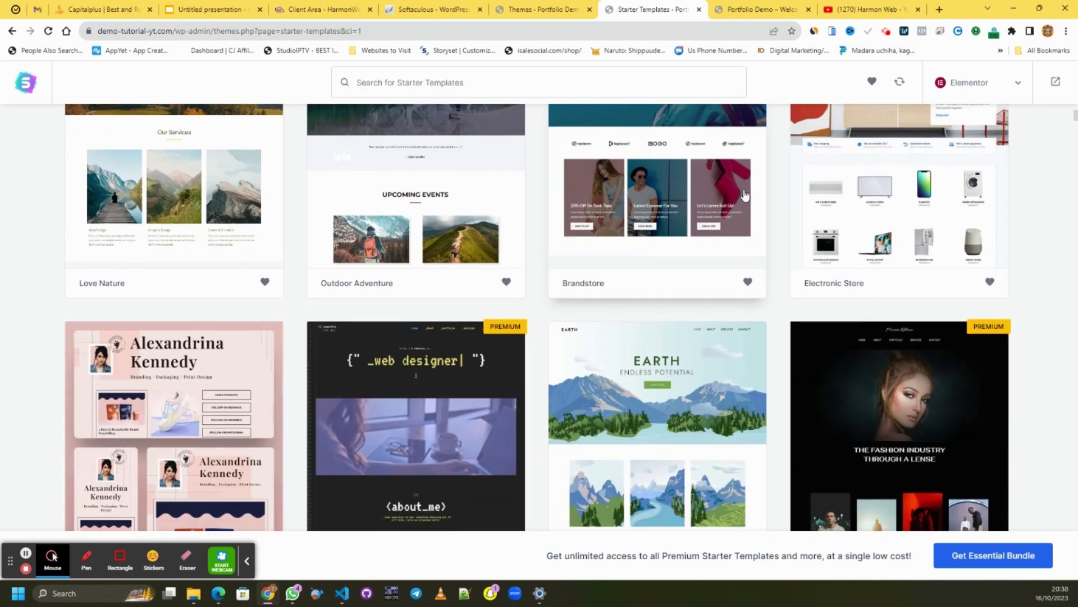
{"action": "scroll", "coordinate": [749, 191], "scroll_direction": "down", "scroll_amount": 3}
{"action": "scroll", "coordinate": [748, 190], "scroll_direction": "up", "scroll_amount": 8}
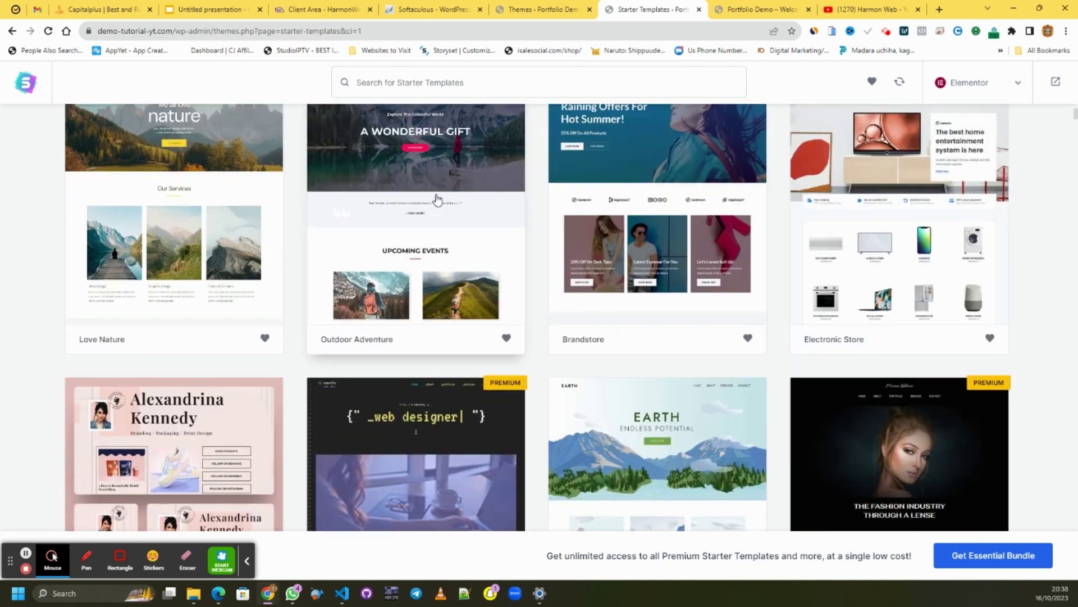
{"action": "mouse_move", "coordinate": [329, 278]}
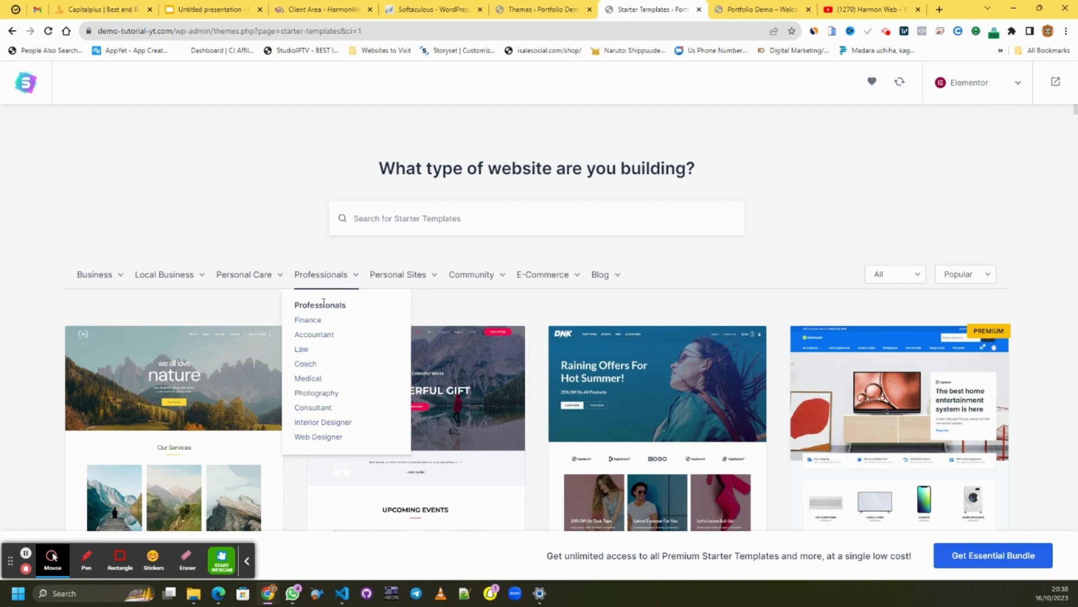
{"action": "mouse_move", "coordinate": [396, 277]}
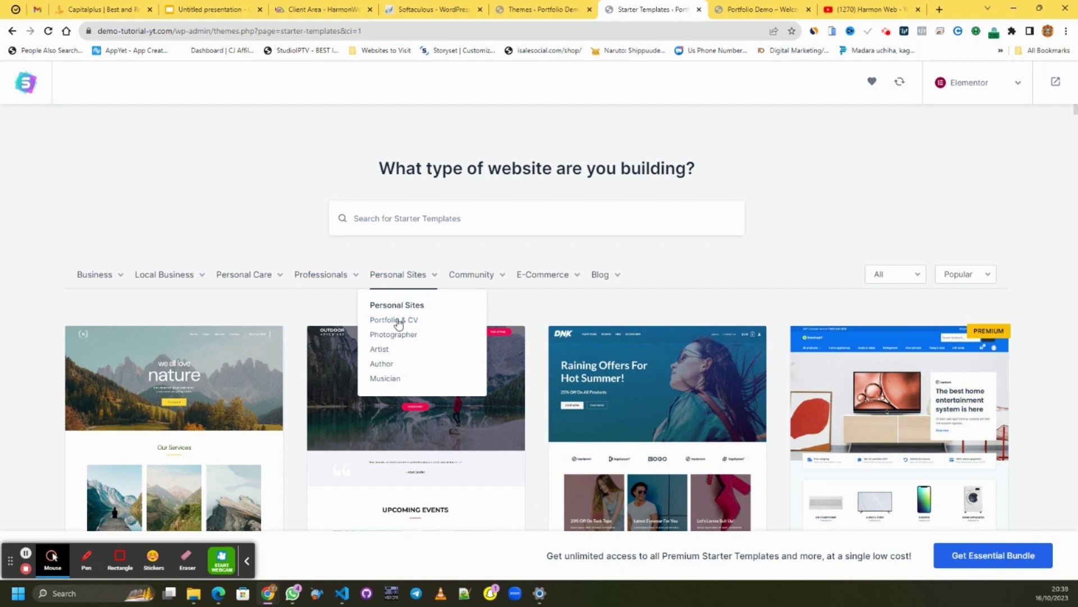
- Filter to Portfolio & CV templates, browse the results, and select the Personal Portfolio template
{"action": "left_click", "coordinate": [398, 324]}
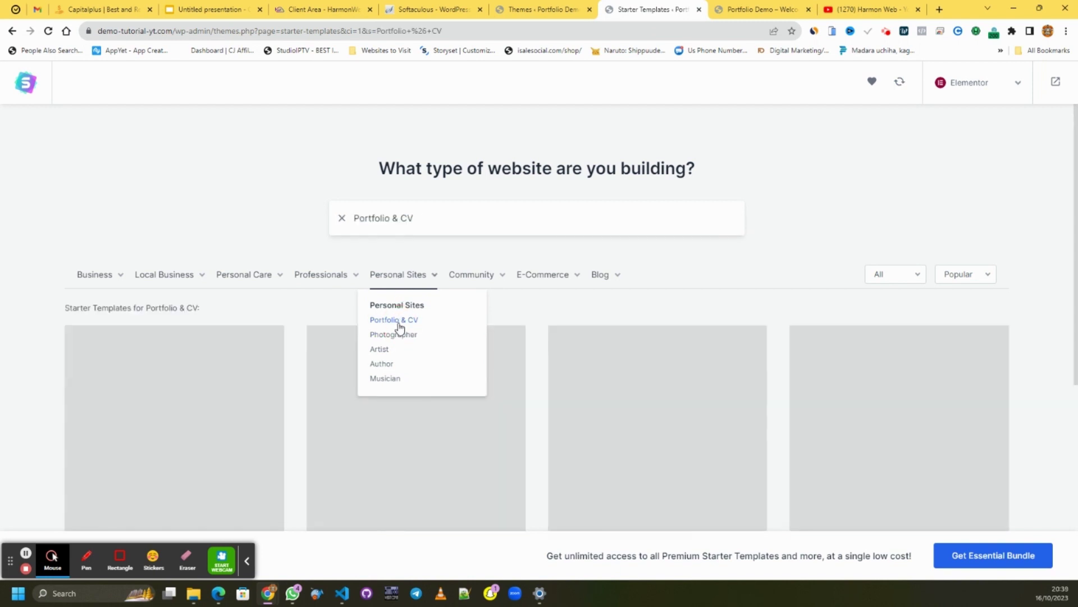
{"action": "scroll", "coordinate": [886, 194], "scroll_direction": "down", "scroll_amount": 2}
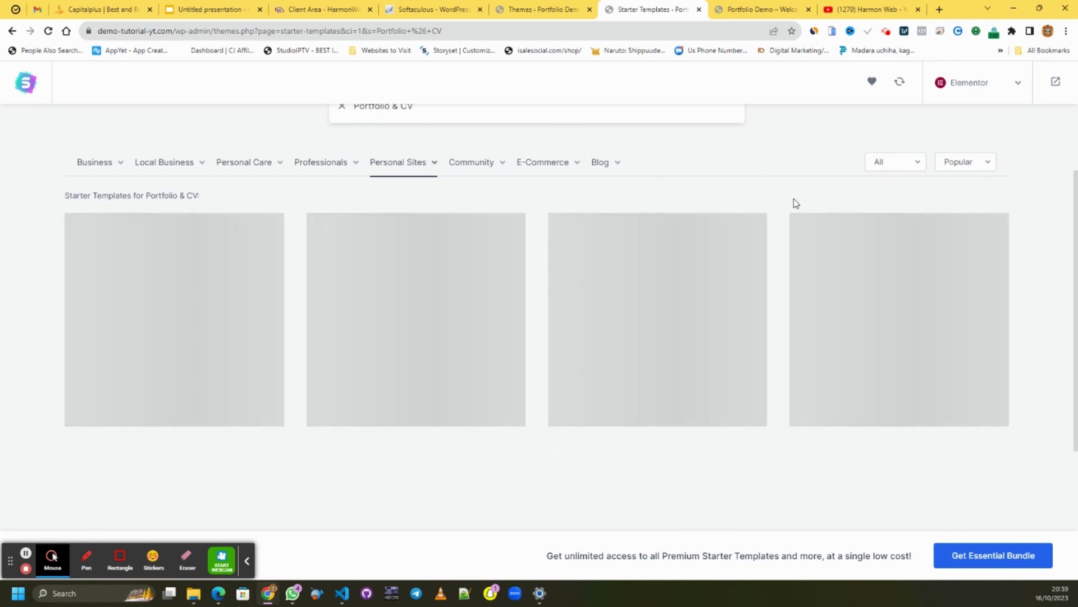
{"action": "scroll", "coordinate": [751, 187], "scroll_direction": "down", "scroll_amount": 1}
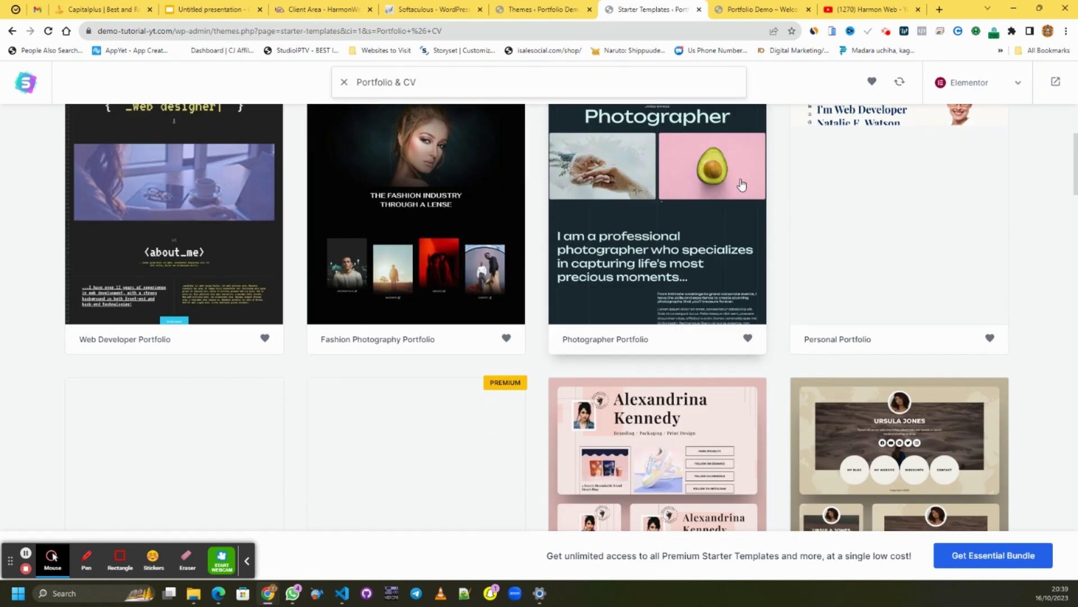
{"action": "scroll", "coordinate": [702, 200], "scroll_direction": "up", "scroll_amount": 3}
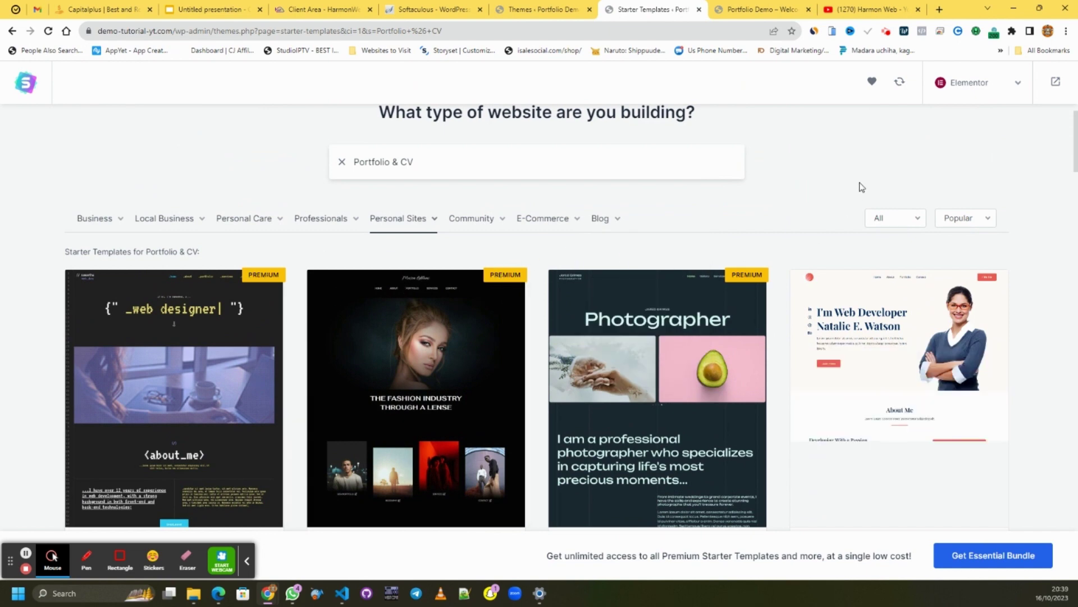
{"action": "scroll", "coordinate": [994, 251], "scroll_direction": "down", "scroll_amount": 3}
{"action": "scroll", "coordinate": [725, 301], "scroll_direction": "down", "scroll_amount": 2}
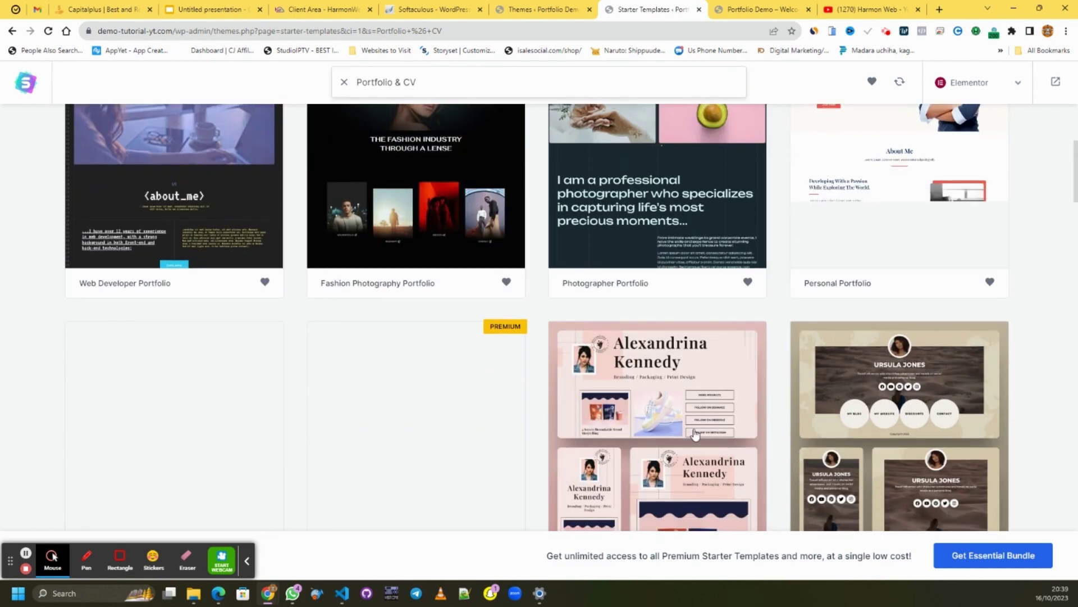
{"action": "scroll", "coordinate": [877, 272], "scroll_direction": "down", "scroll_amount": 5}
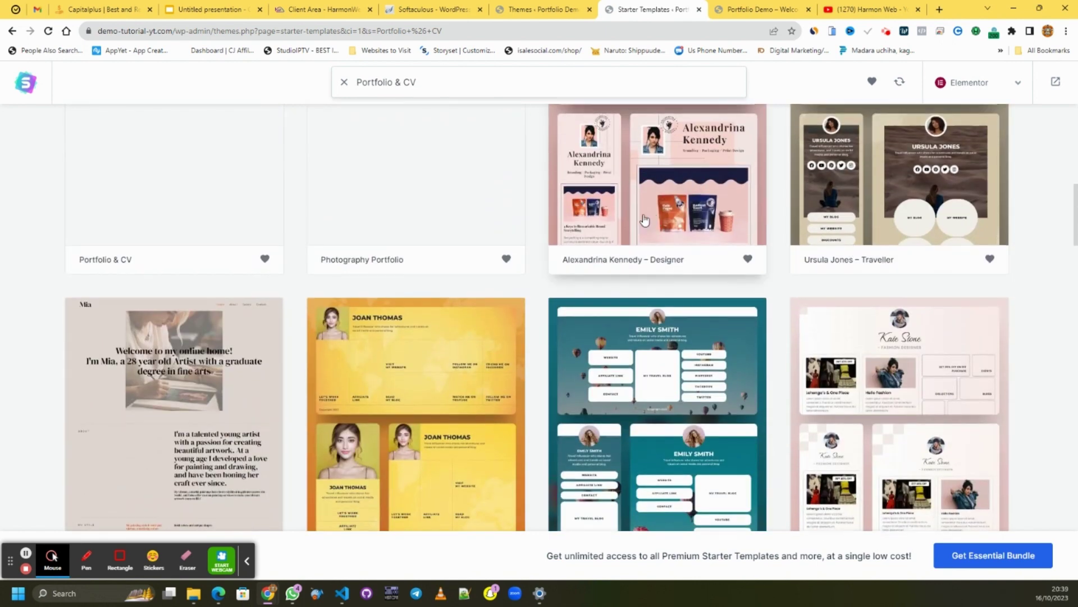
{"action": "scroll", "coordinate": [562, 223], "scroll_direction": "down", "scroll_amount": 3}
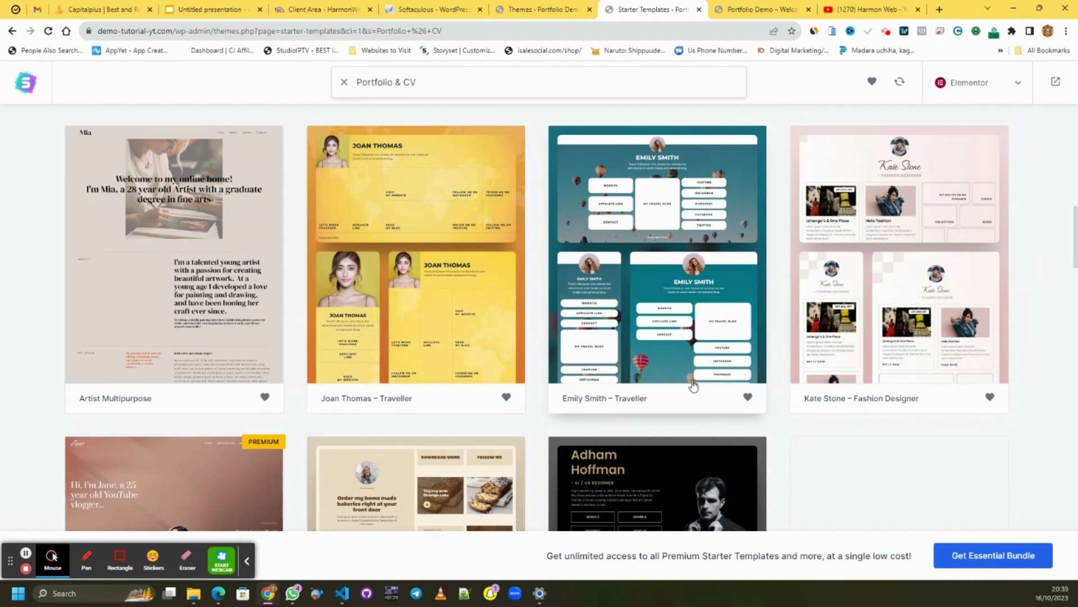
{"action": "scroll", "coordinate": [934, 238], "scroll_direction": "down", "scroll_amount": 1}
{"action": "scroll", "coordinate": [921, 308], "scroll_direction": "down", "scroll_amount": 1}
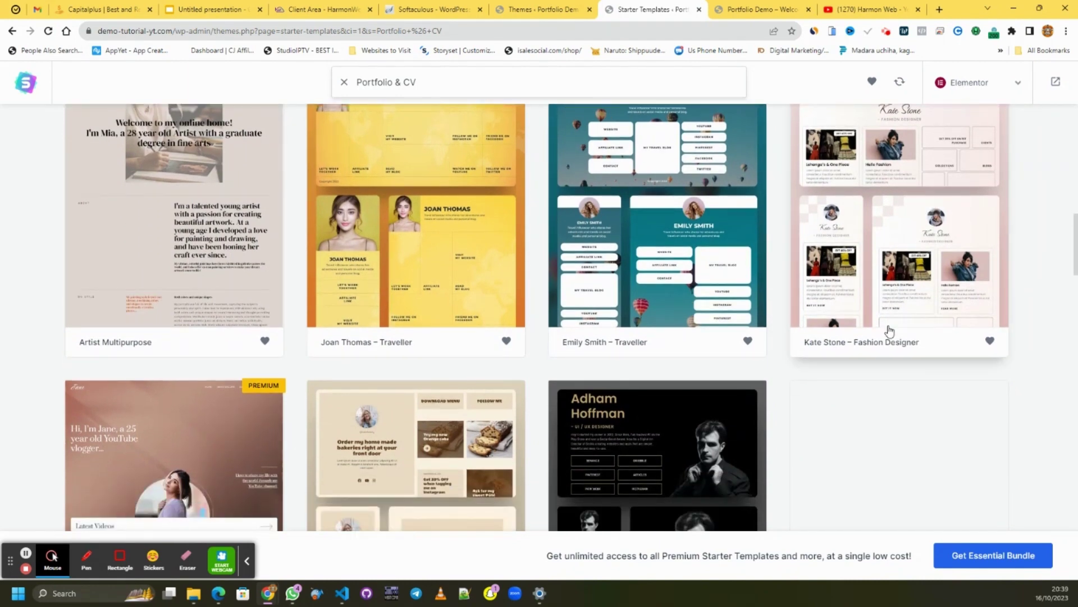
{"action": "scroll", "coordinate": [886, 280], "scroll_direction": "down", "scroll_amount": 2}
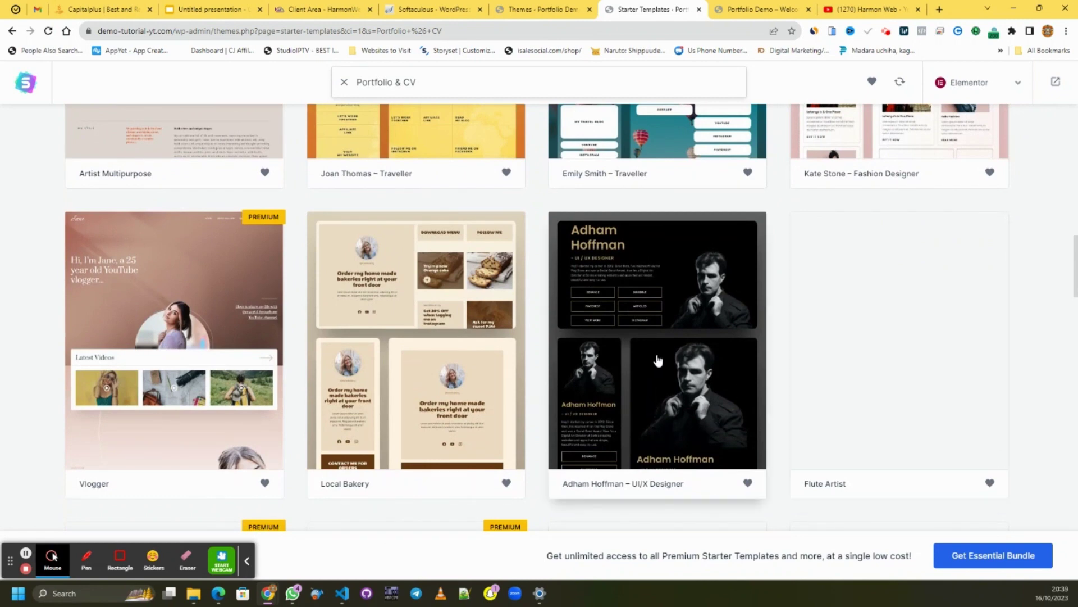
{"action": "scroll", "coordinate": [643, 288], "scroll_direction": "down", "scroll_amount": 3}
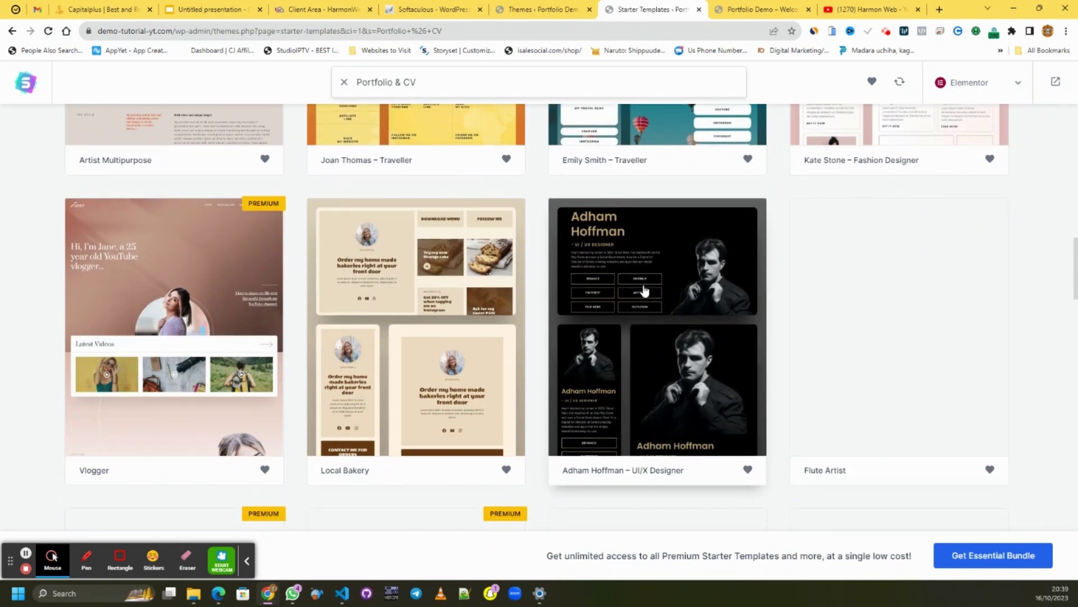
{"action": "scroll", "coordinate": [210, 248], "scroll_direction": "down", "scroll_amount": 12}
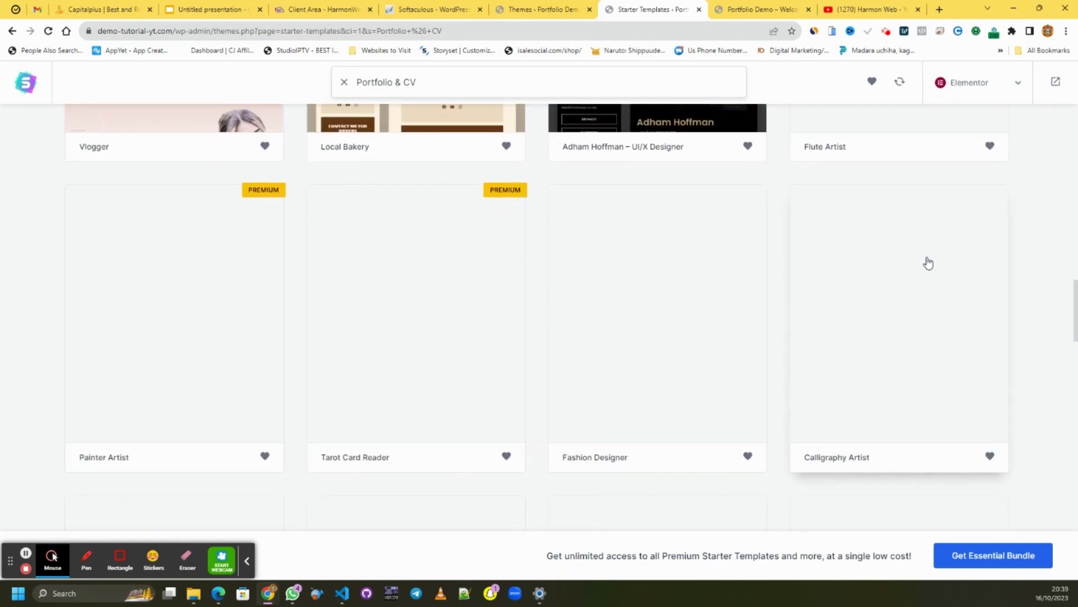
{"action": "scroll", "coordinate": [809, 237], "scroll_direction": "down", "scroll_amount": 15}
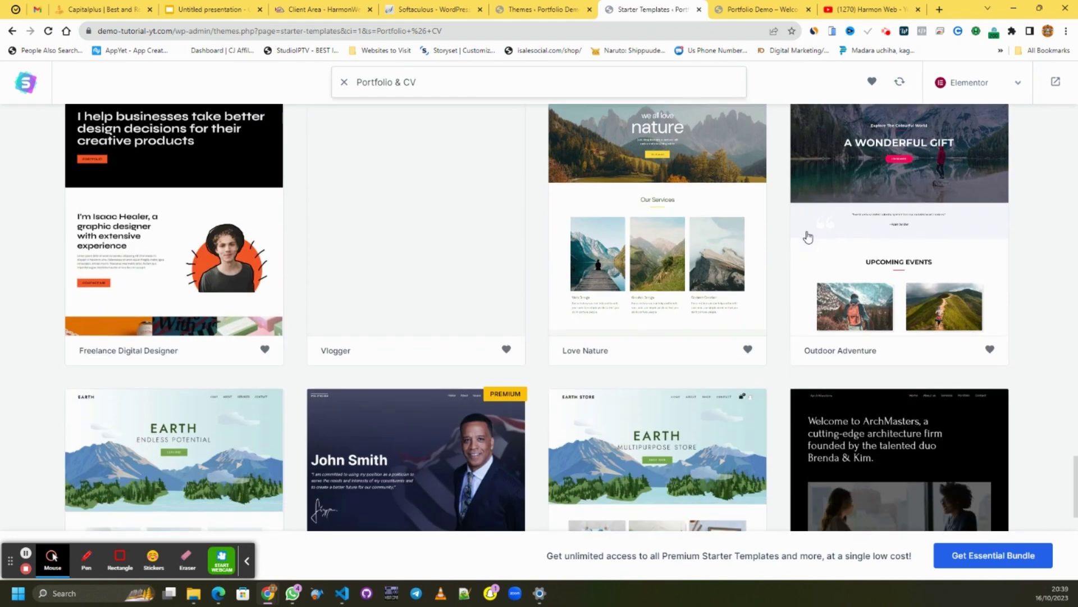
{"action": "scroll", "coordinate": [808, 237], "scroll_direction": "down", "scroll_amount": 2}
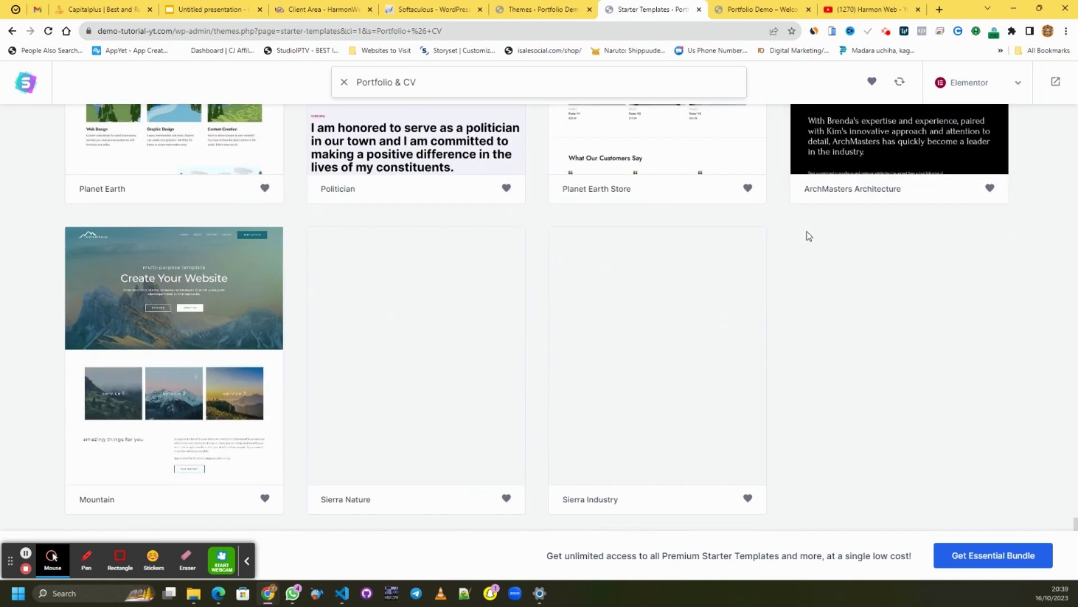
{"action": "scroll", "coordinate": [807, 237], "scroll_direction": "up", "scroll_amount": 10}
{"action": "scroll", "coordinate": [808, 237], "scroll_direction": "up", "scroll_amount": 15}
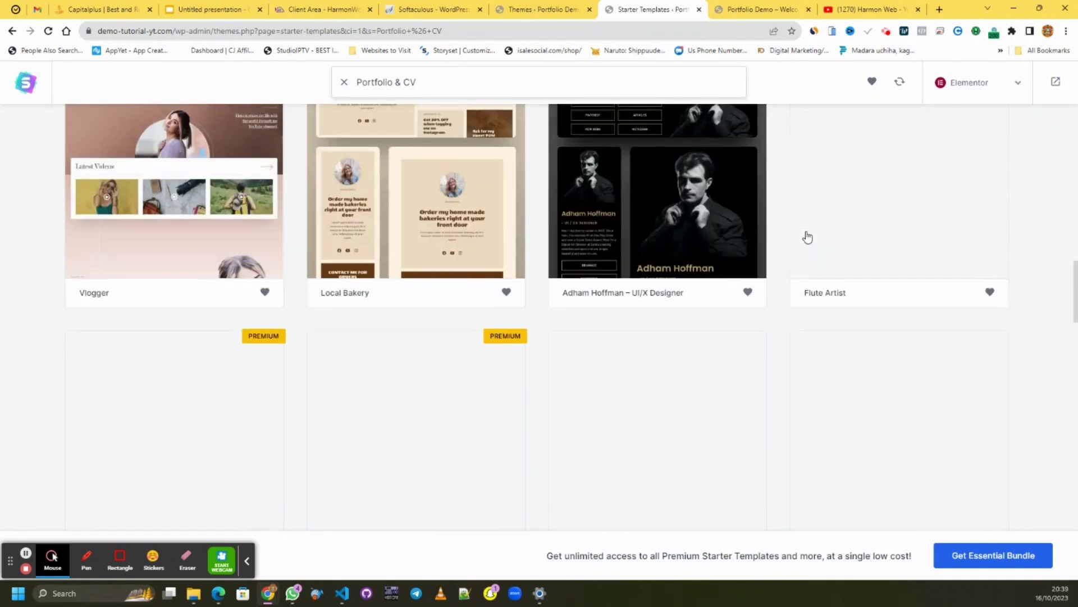
{"action": "scroll", "coordinate": [807, 237], "scroll_direction": "down", "scroll_amount": 3}
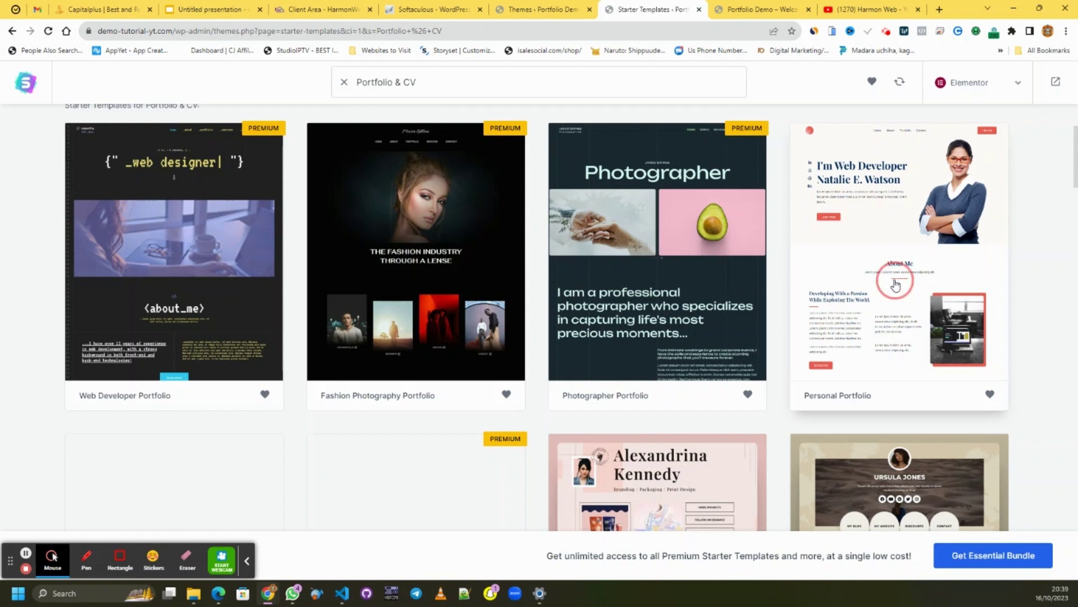
{"action": "left_click", "coordinate": [896, 285]}
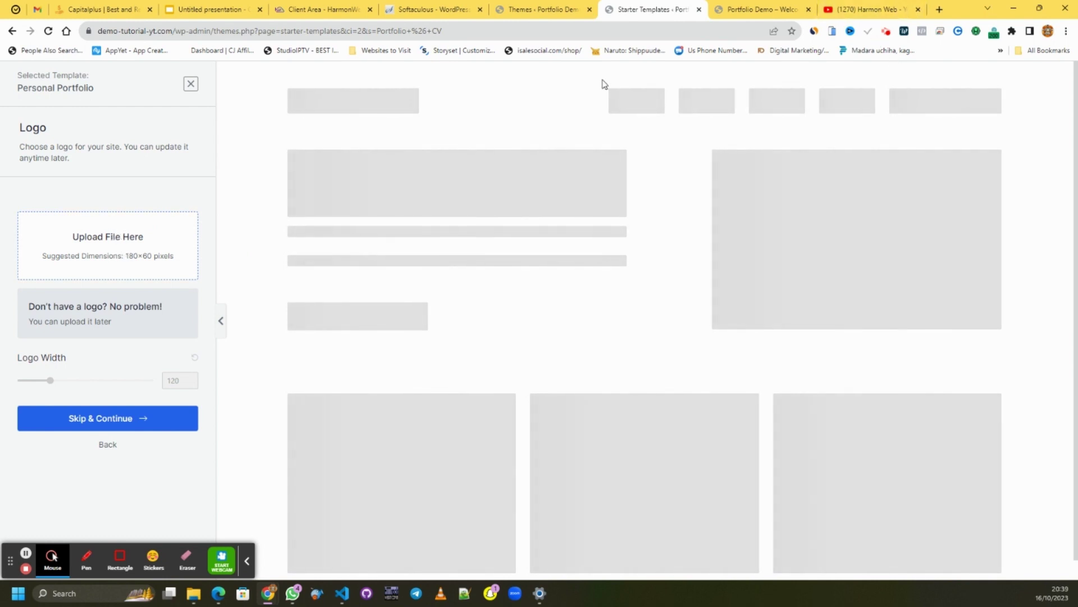
- Open the HarmonWeb website in a new browser tab
{"action": "left_click", "coordinate": [940, 10]}
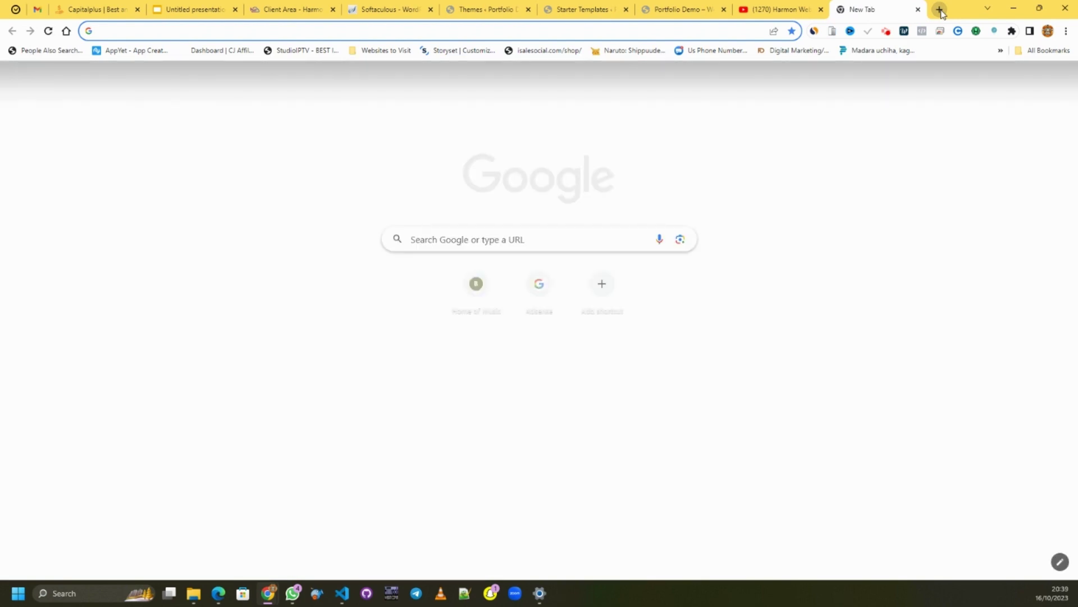
{"action": "type", "text": "harmonweb"}
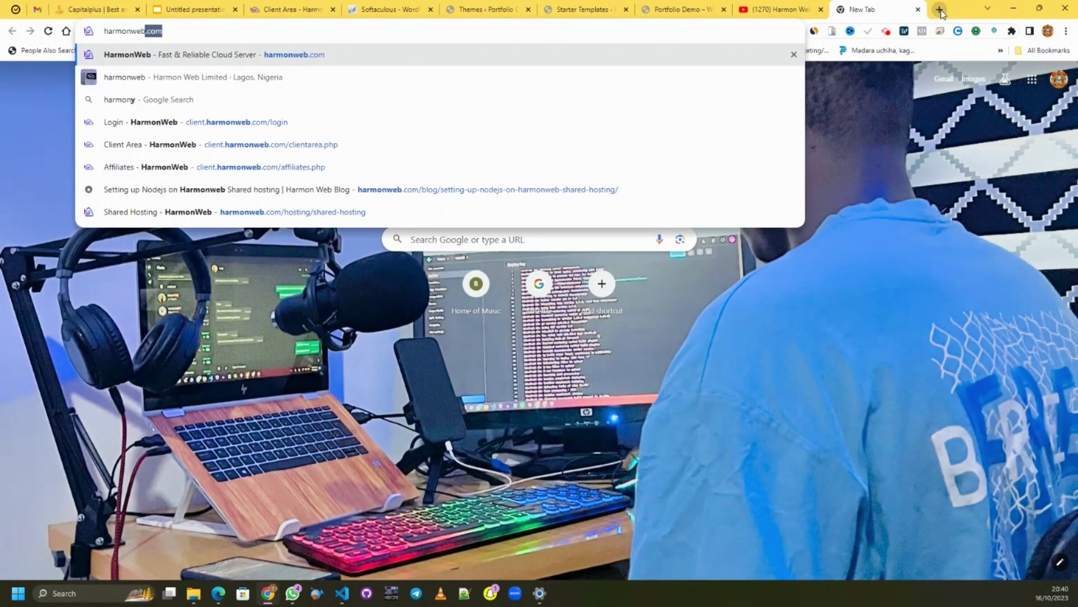
{"action": "key", "text": "Return"}
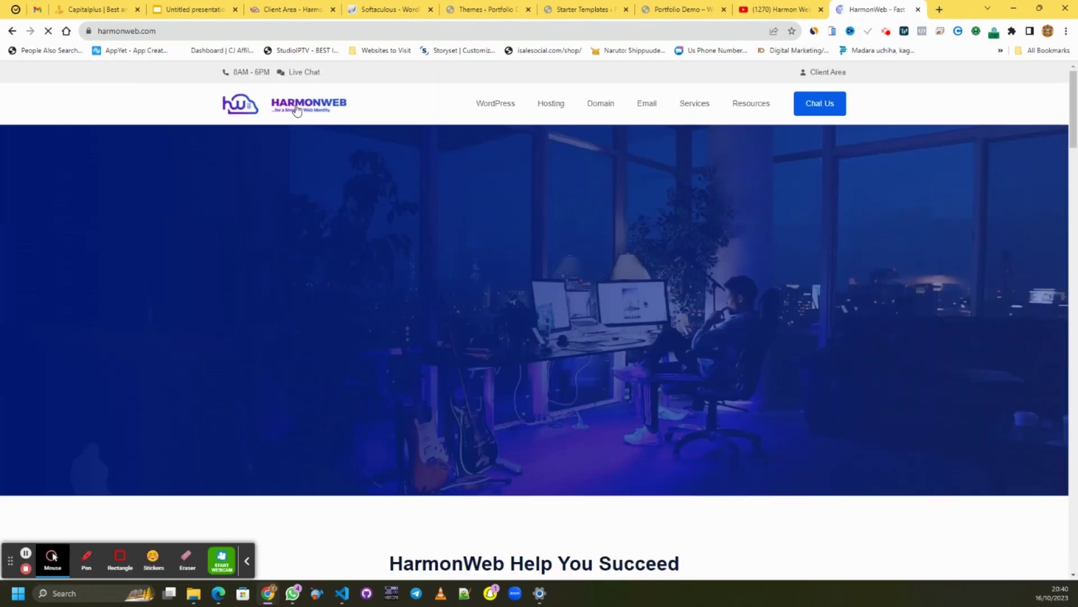
- Save the HarmonWeb logo to Downloads as harmonweb-logo.png, replacing the existing file
{"action": "right_click", "coordinate": [296, 106]}
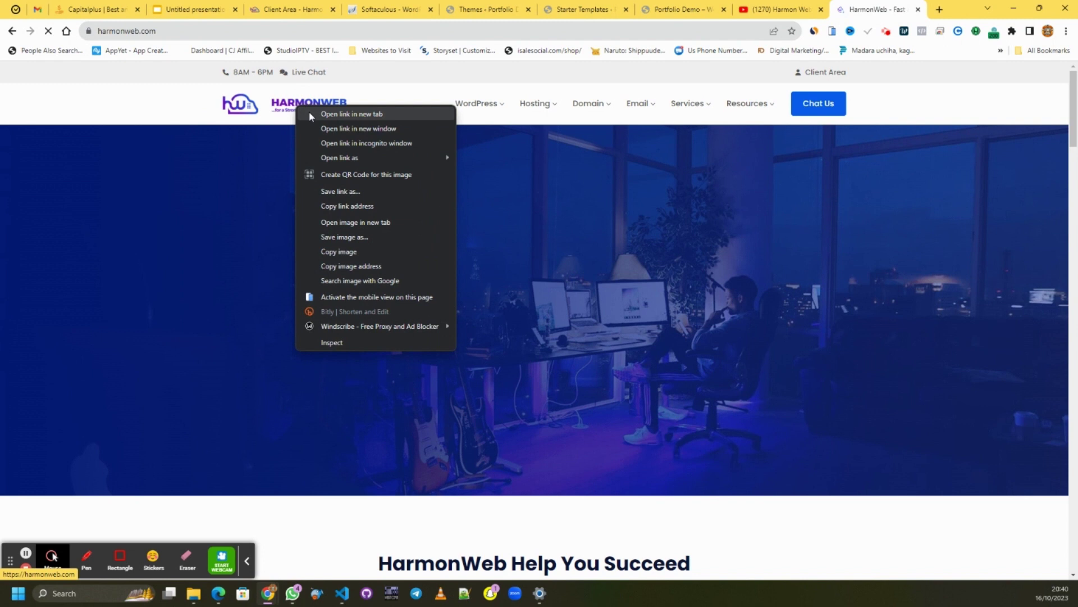
{"action": "left_click", "coordinate": [356, 242]}
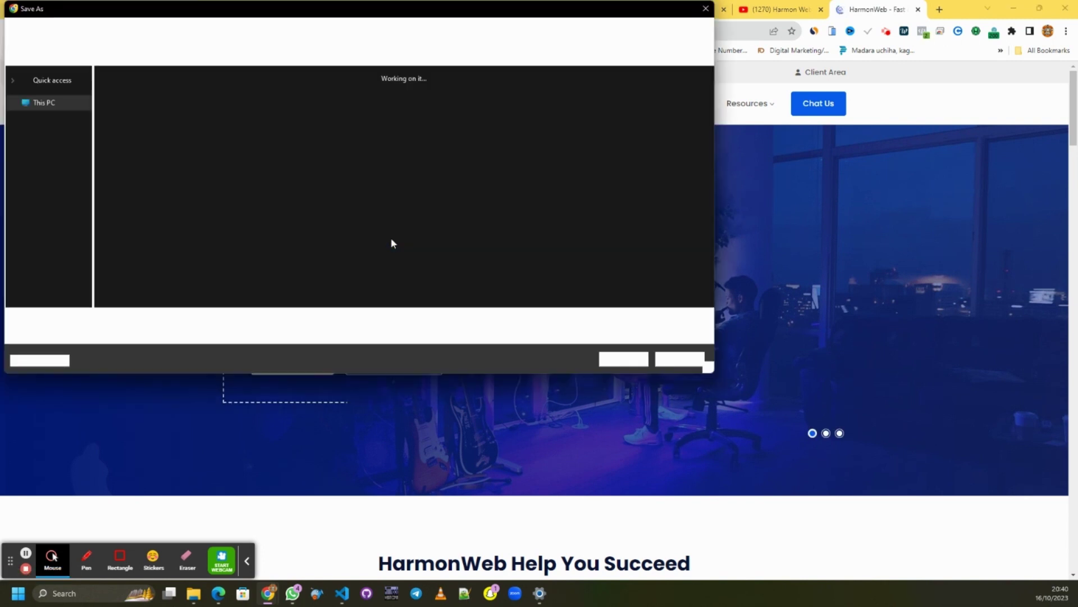
{"action": "left_click", "coordinate": [55, 210]}
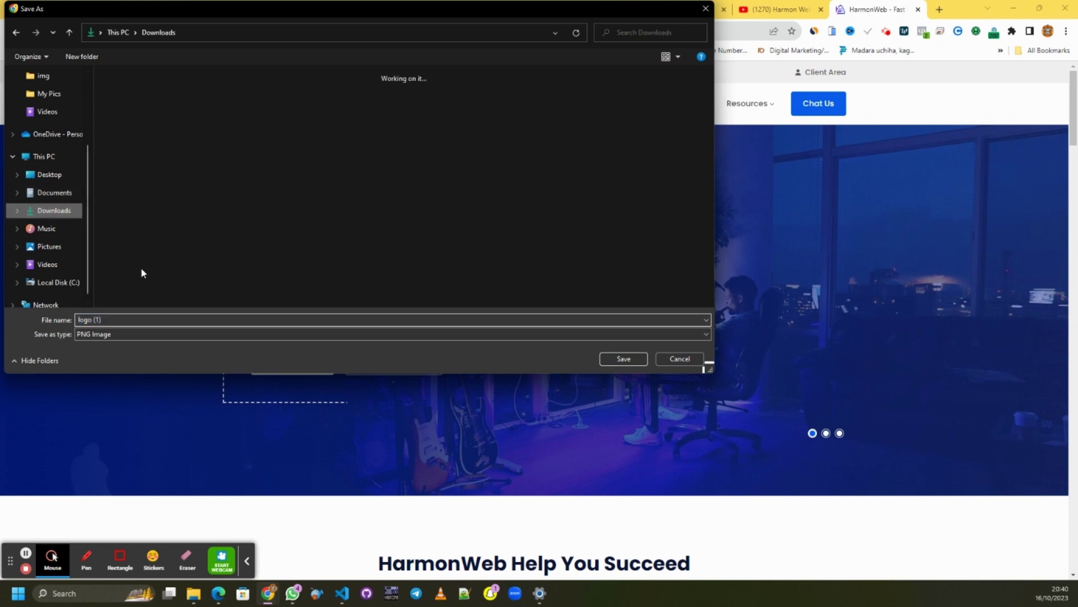
{"action": "type", "text": "h"}
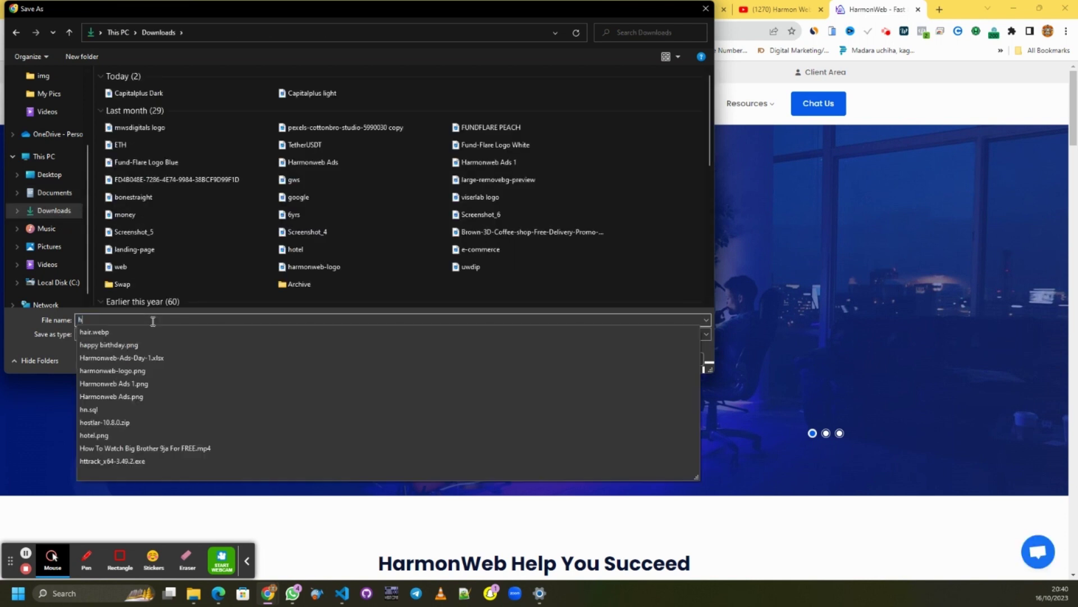
{"action": "type", "text": "armon"}
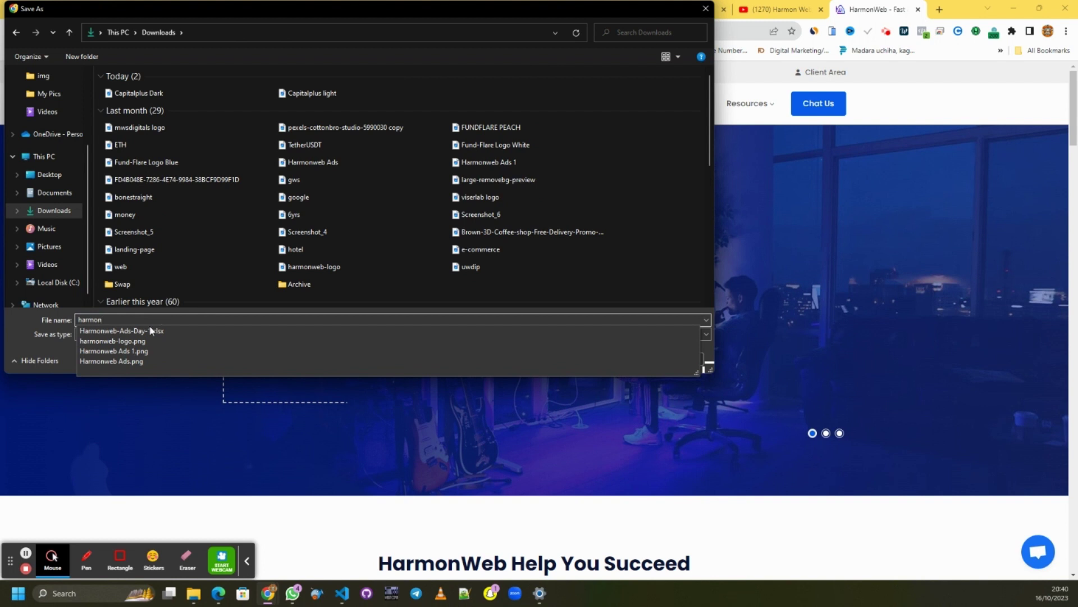
{"action": "left_click", "coordinate": [129, 341]}
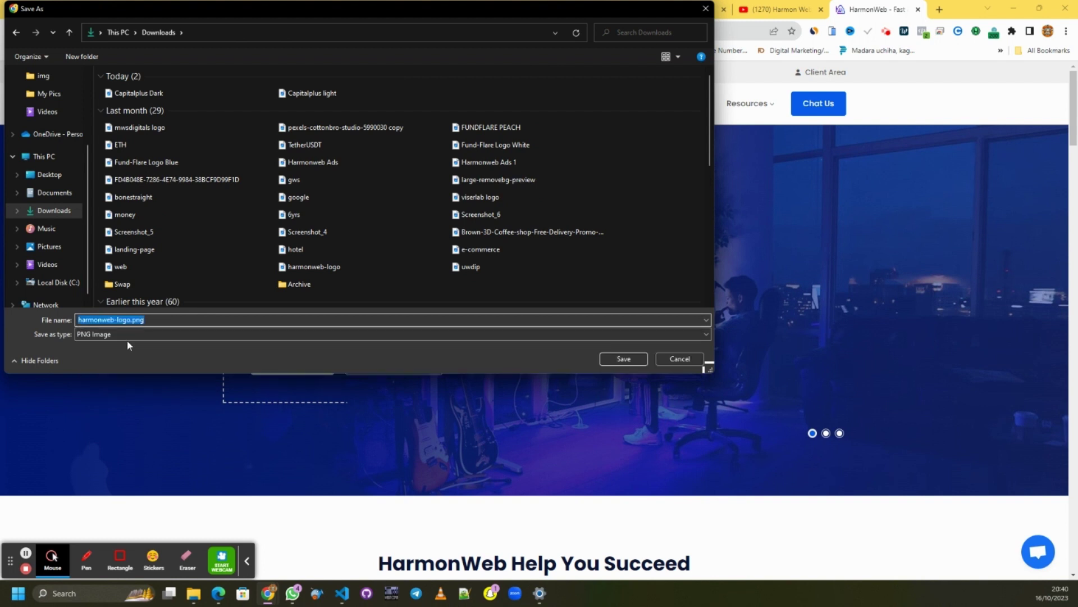
{"action": "key", "text": "Return"}
{"action": "left_click", "coordinate": [572, 298]}
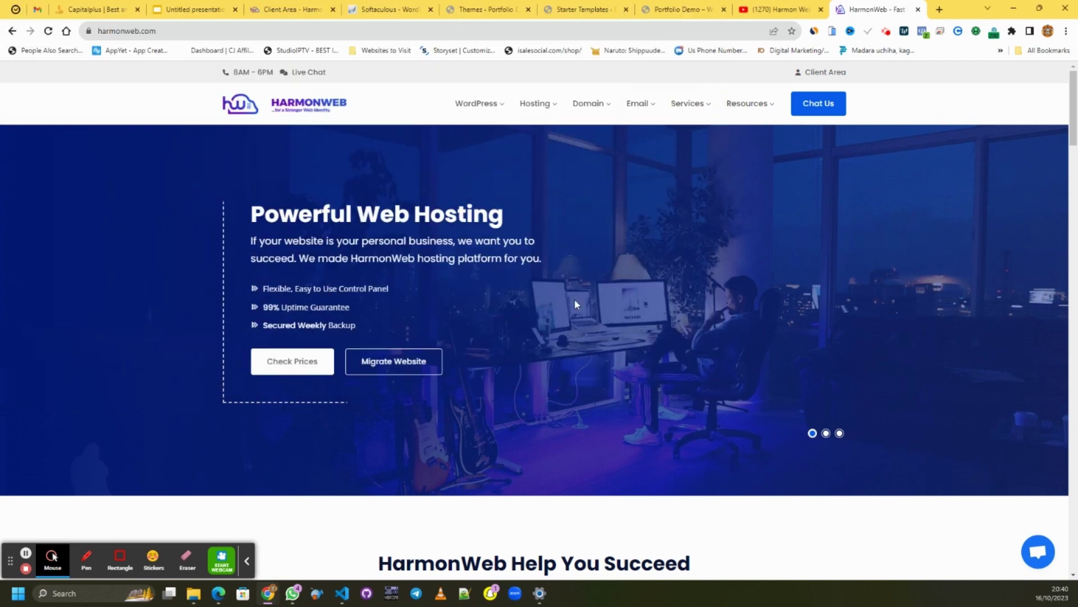
{"action": "left_click", "coordinate": [579, 8]}
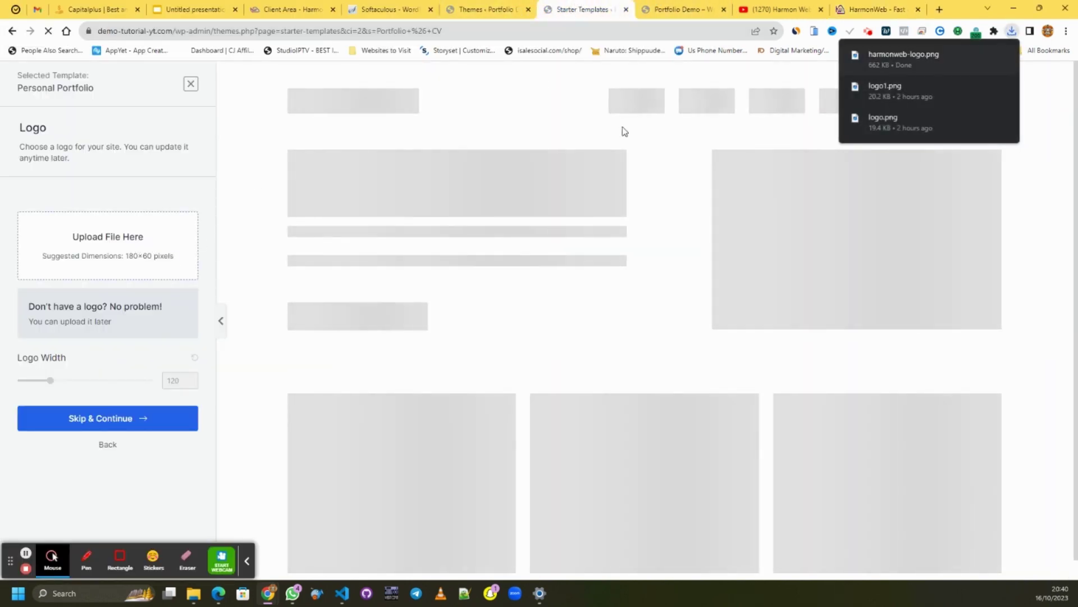
- Upload harmonweb-logo.png from Chrome downloads and select it as the template's logo
{"action": "left_click", "coordinate": [107, 247]}
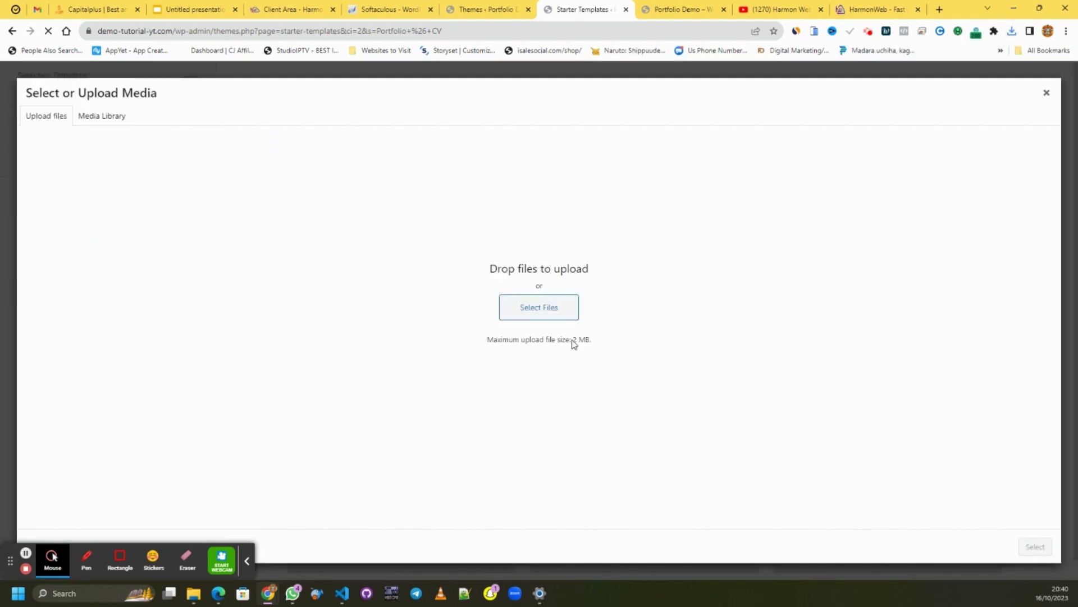
{"action": "left_click", "coordinate": [1012, 30]}
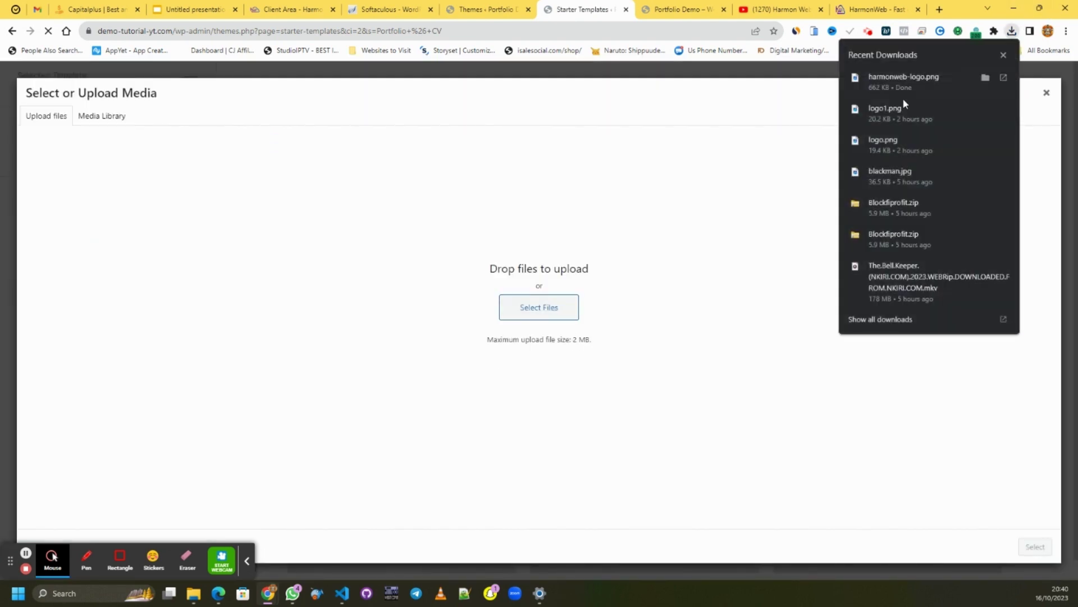
{"action": "left_click_drag", "start_coordinate": [904, 78], "coordinate": [540, 299]}
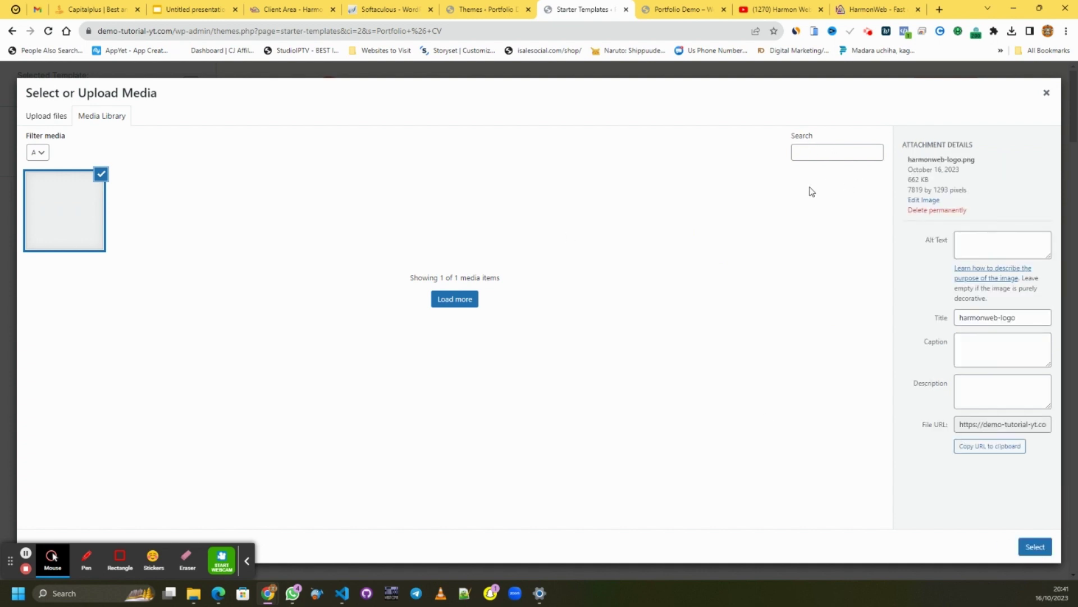
{"action": "left_click", "coordinate": [1036, 547]}
- Widen the logo to 210 and continue to the next setup step
{"action": "scroll", "coordinate": [873, 316], "scroll_direction": "down", "scroll_amount": 10}
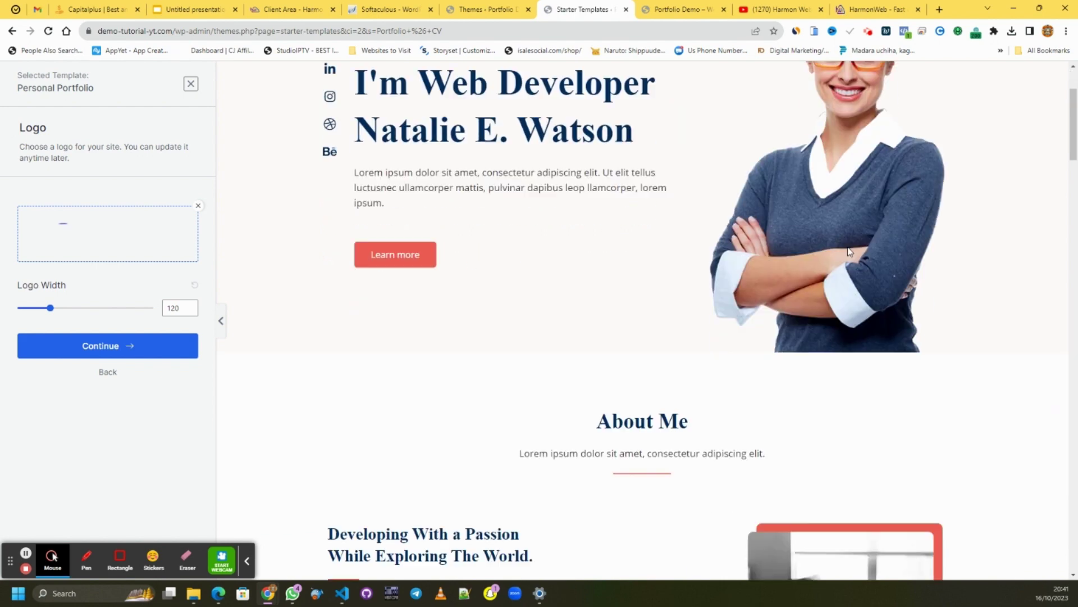
{"action": "scroll", "coordinate": [839, 251], "scroll_direction": "down", "scroll_amount": 15}
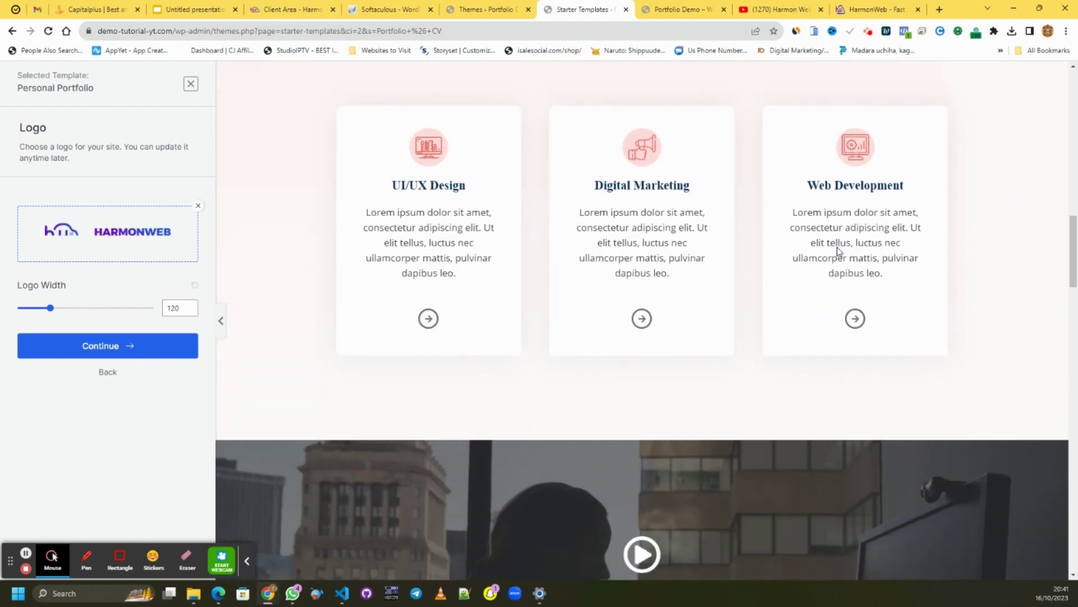
{"action": "scroll", "coordinate": [838, 252], "scroll_direction": "down", "scroll_amount": 6}
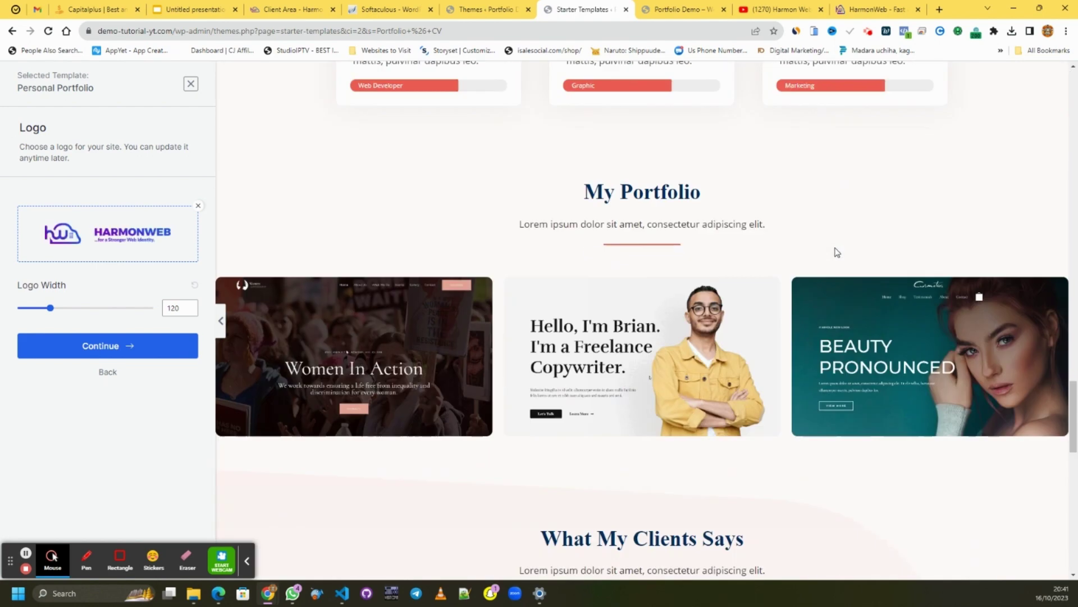
{"action": "scroll", "coordinate": [834, 252], "scroll_direction": "up", "scroll_amount": 5}
{"action": "scroll", "coordinate": [831, 252], "scroll_direction": "down", "scroll_amount": 18}
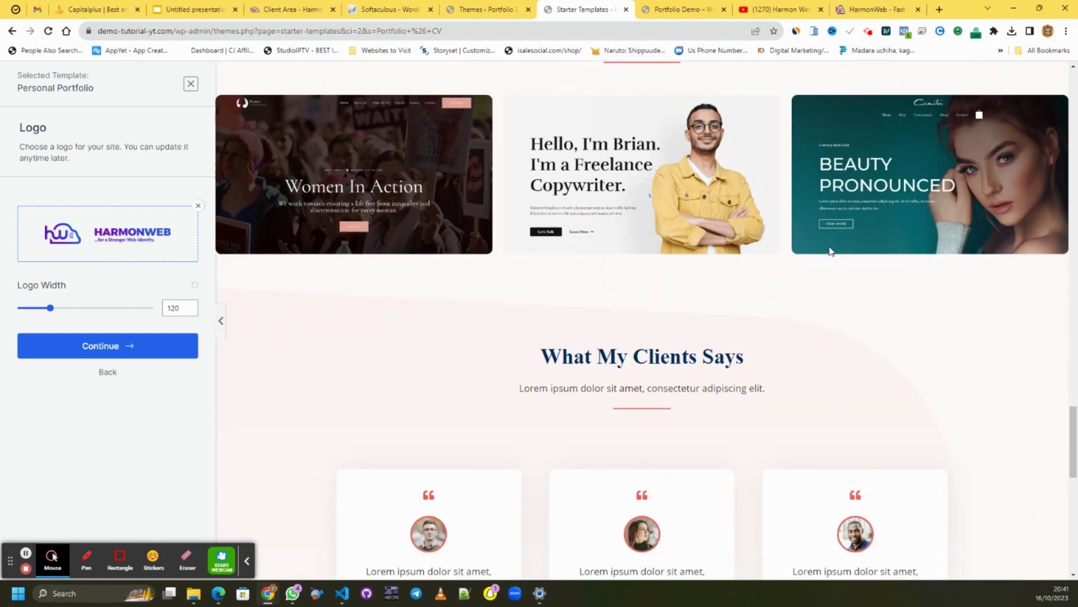
{"action": "scroll", "coordinate": [822, 246], "scroll_direction": "up", "scroll_amount": 20}
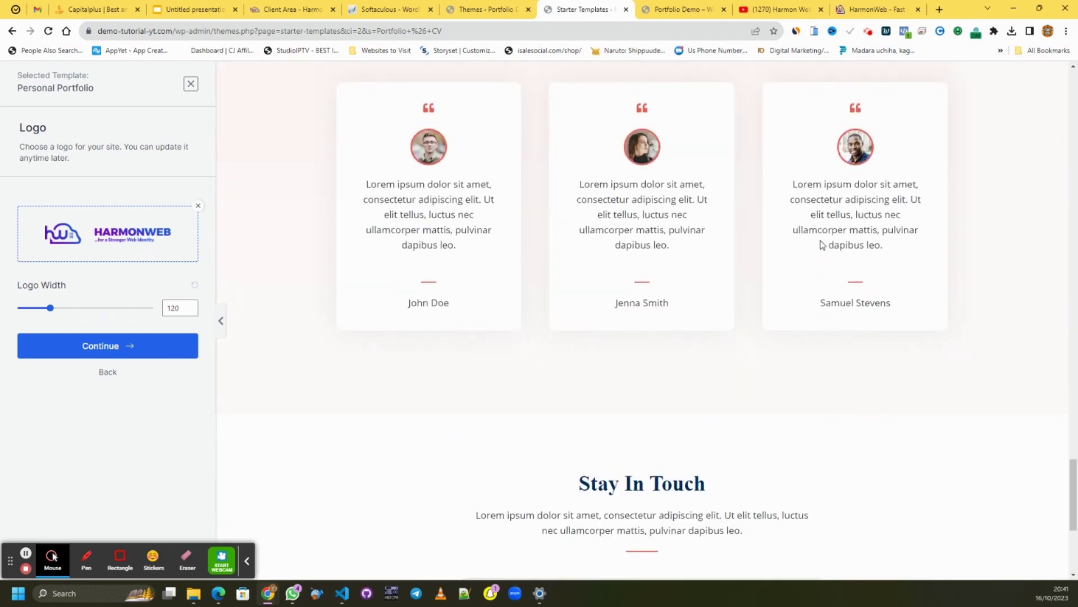
{"action": "scroll", "coordinate": [821, 244], "scroll_direction": "up", "scroll_amount": 15}
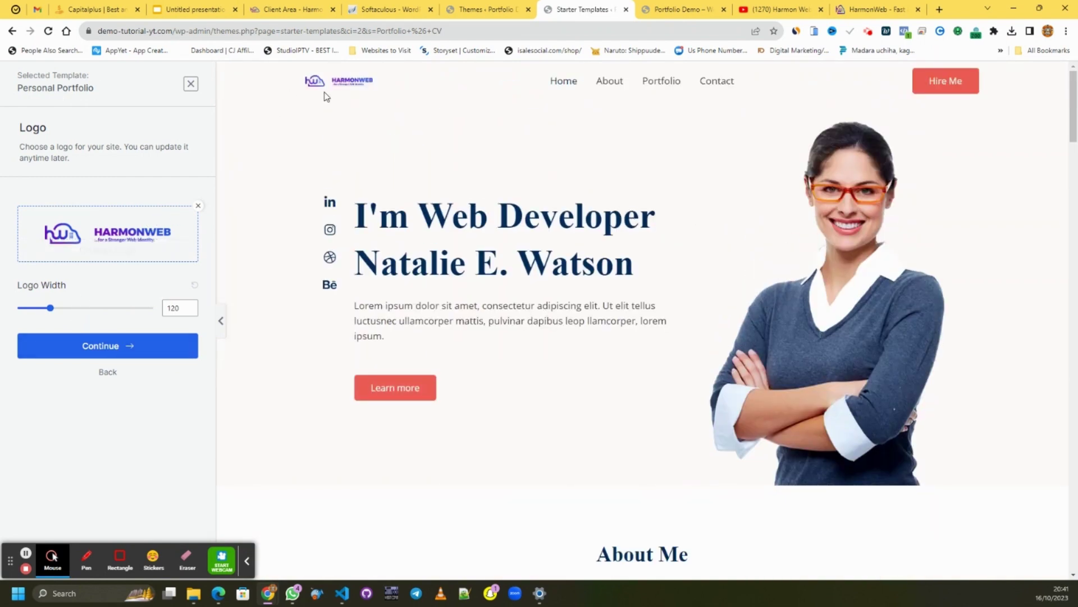
{"action": "left_click_drag", "start_coordinate": [50, 308], "coordinate": [76, 311]}
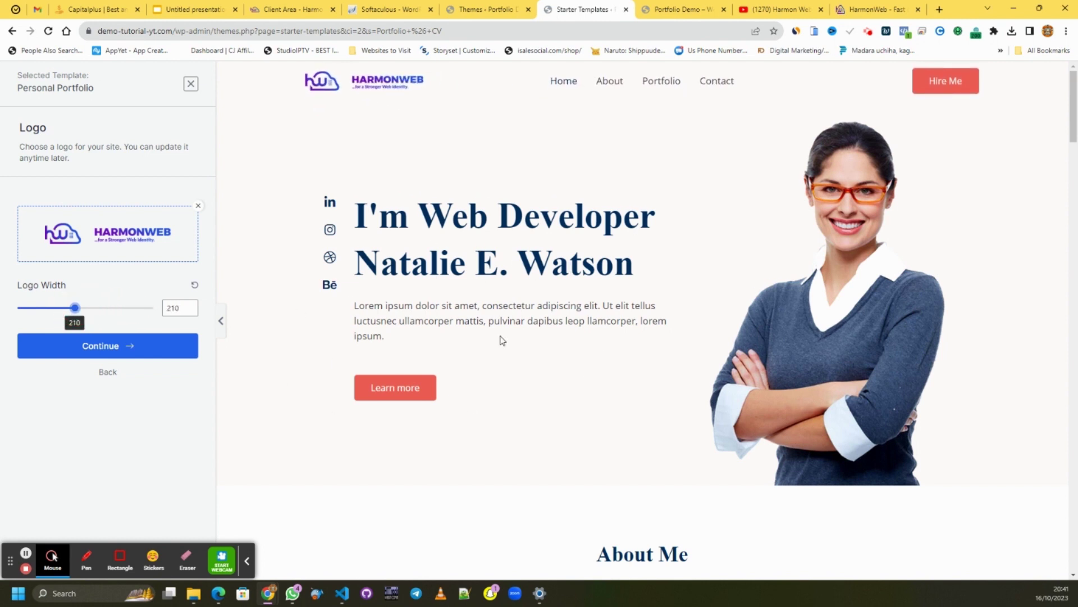
{"action": "left_click", "coordinate": [158, 346]}
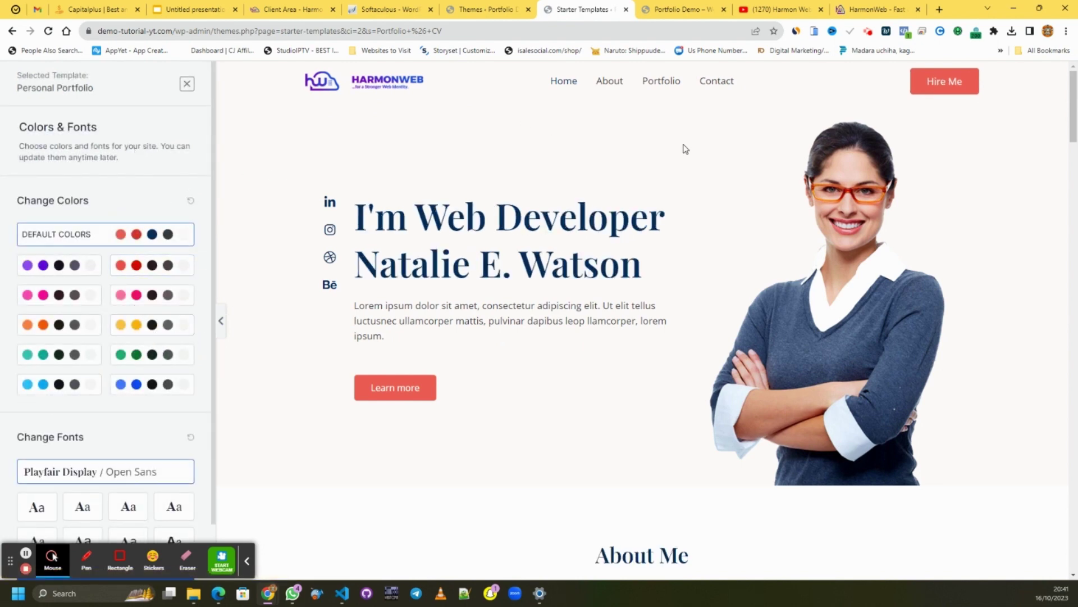
- Apply the blue colour palette to the Personal Portfolio template
{"action": "scroll", "coordinate": [761, 176], "scroll_direction": "down", "scroll_amount": 15}
{"action": "scroll", "coordinate": [749, 163], "scroll_direction": "up", "scroll_amount": 5}
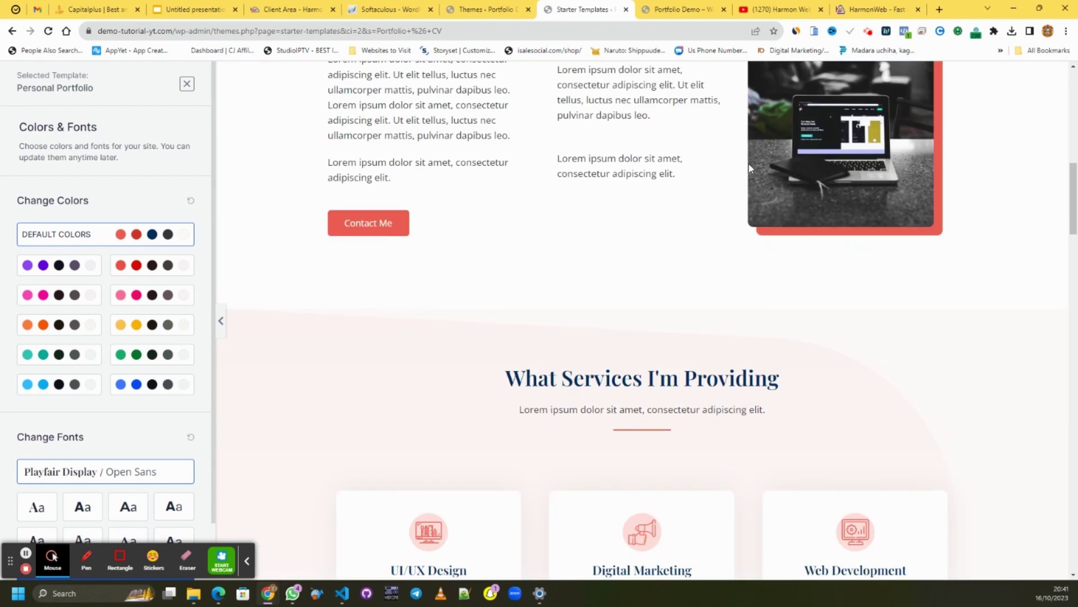
{"action": "scroll", "coordinate": [749, 163], "scroll_direction": "up", "scroll_amount": 4}
{"action": "left_click", "coordinate": [140, 388]}
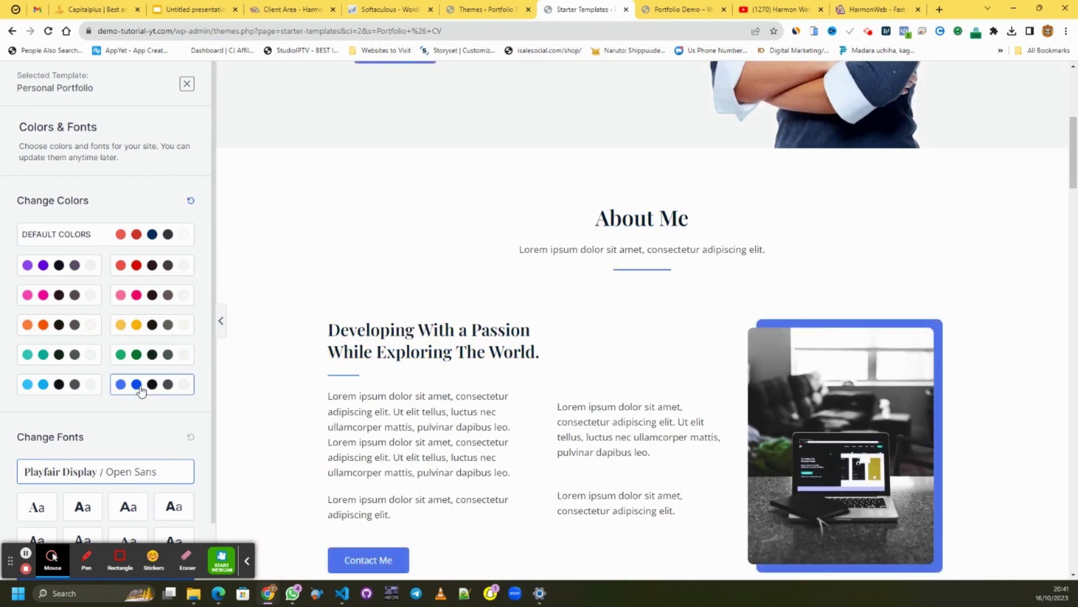
- Try Poppins / Lato and Montserrat / Lato, then settle on Rubik / Karla fonts and continue
{"action": "scroll", "coordinate": [932, 217], "scroll_direction": "up", "scroll_amount": 6}
{"action": "scroll", "coordinate": [942, 123], "scroll_direction": "down", "scroll_amount": 20}
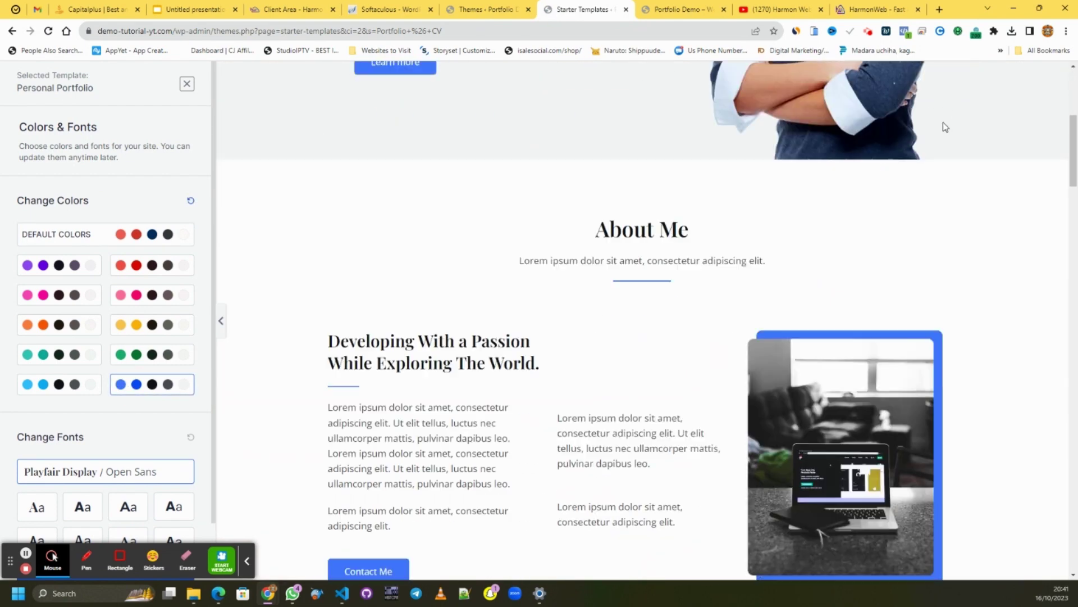
{"action": "scroll", "coordinate": [943, 123], "scroll_direction": "down", "scroll_amount": 15}
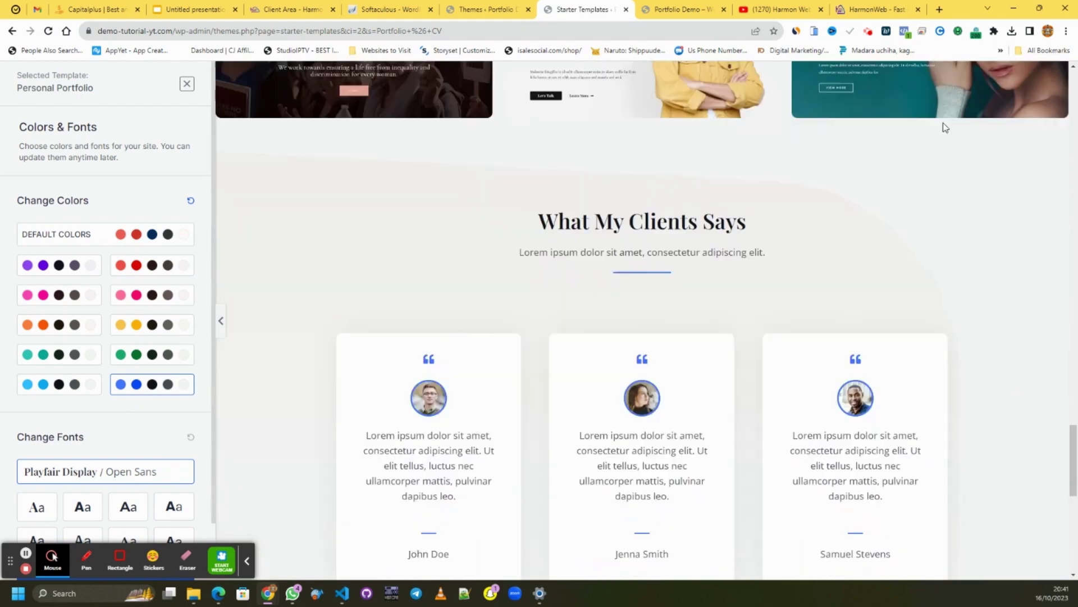
{"action": "scroll", "coordinate": [942, 122], "scroll_direction": "up", "scroll_amount": 14}
{"action": "scroll", "coordinate": [942, 129], "scroll_direction": "up", "scroll_amount": 10}
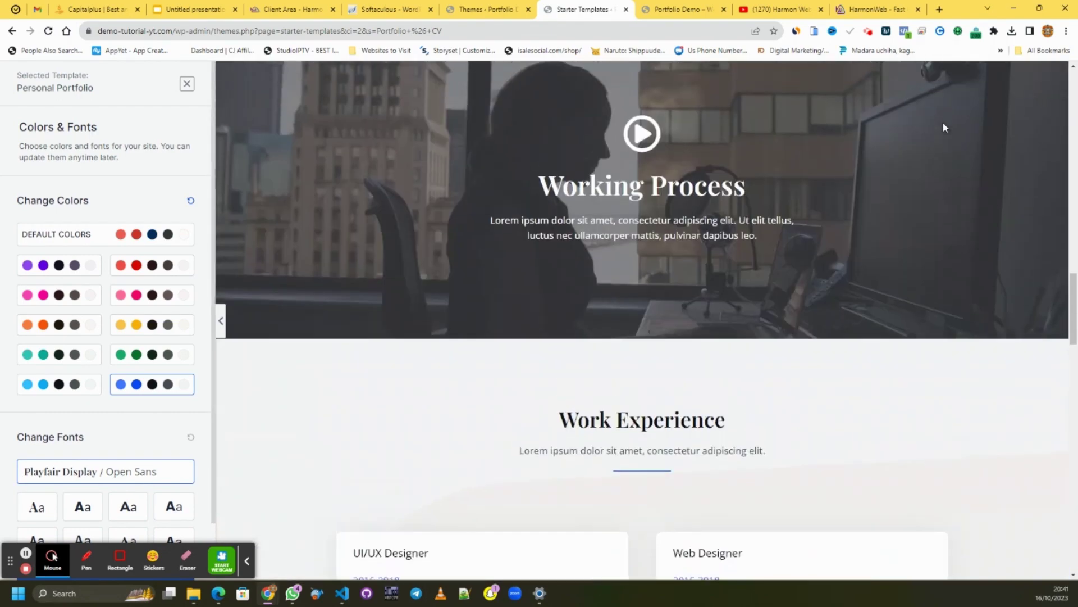
{"action": "scroll", "coordinate": [83, 506], "scroll_direction": "down", "scroll_amount": 1}
{"action": "scroll", "coordinate": [626, 236], "scroll_direction": "up", "scroll_amount": 10}
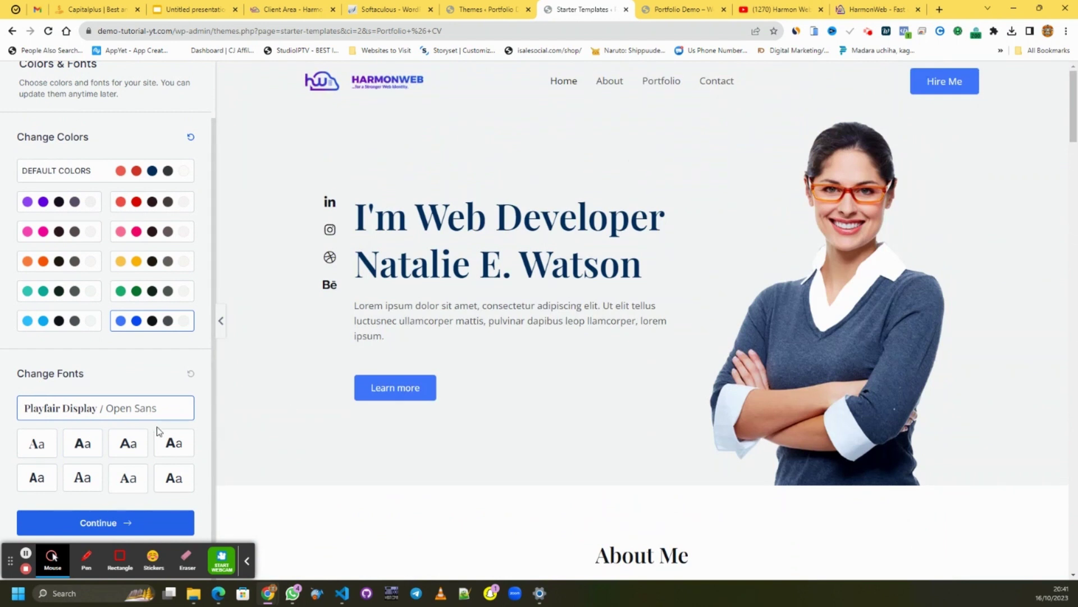
{"action": "left_click", "coordinate": [79, 449]}
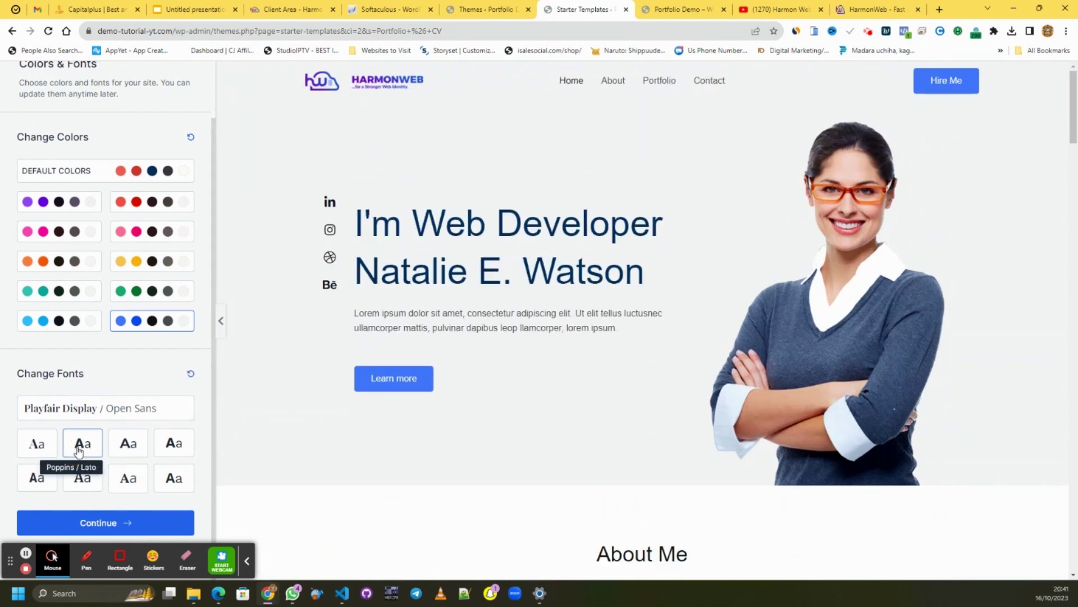
{"action": "left_click", "coordinate": [138, 447]}
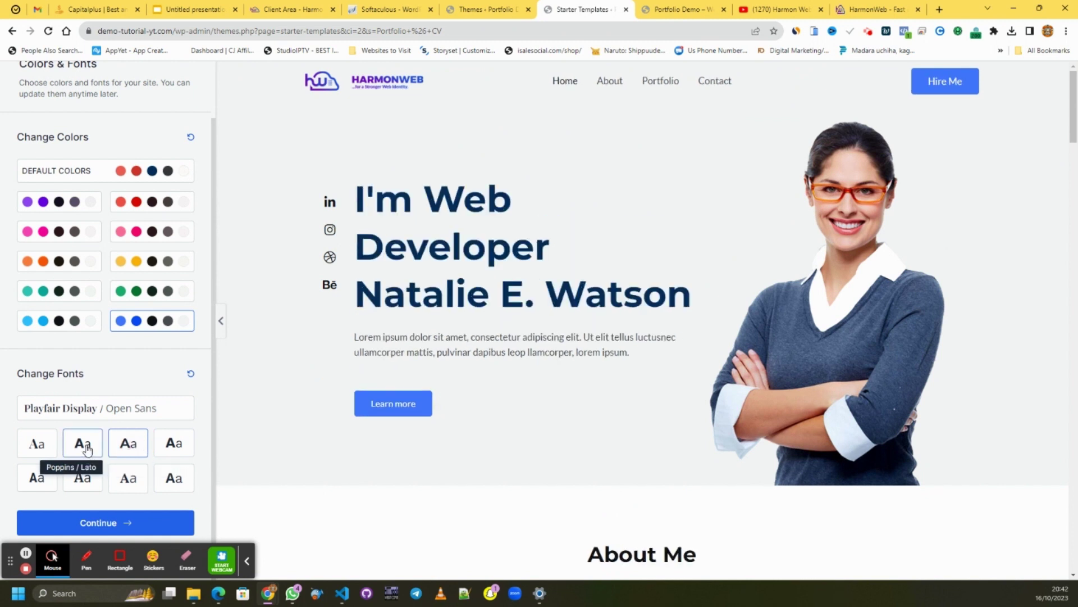
{"action": "left_click", "coordinate": [163, 447]}
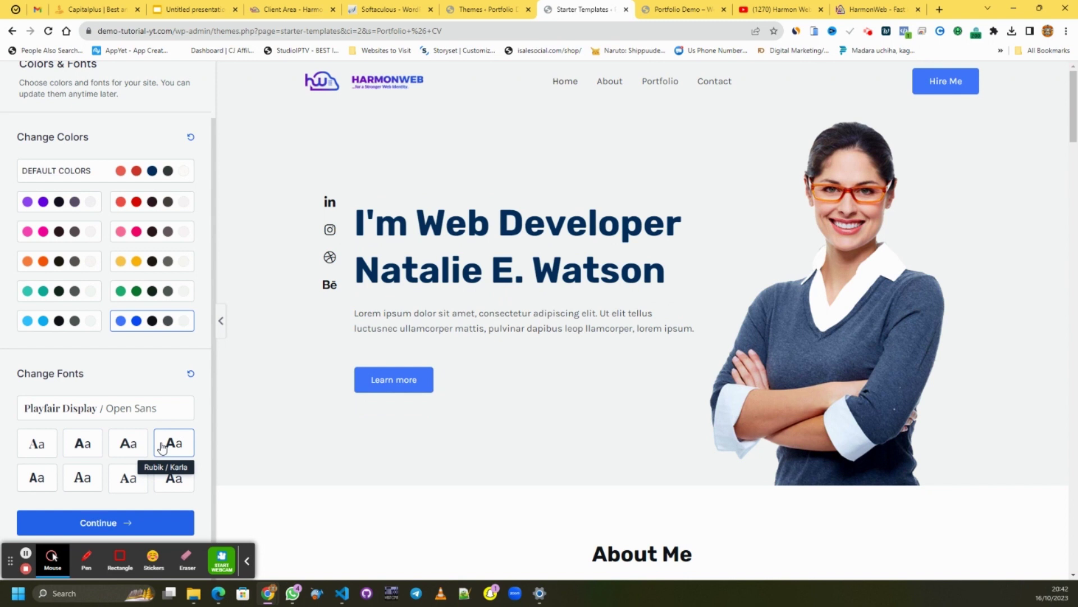
{"action": "left_click", "coordinate": [144, 521]}
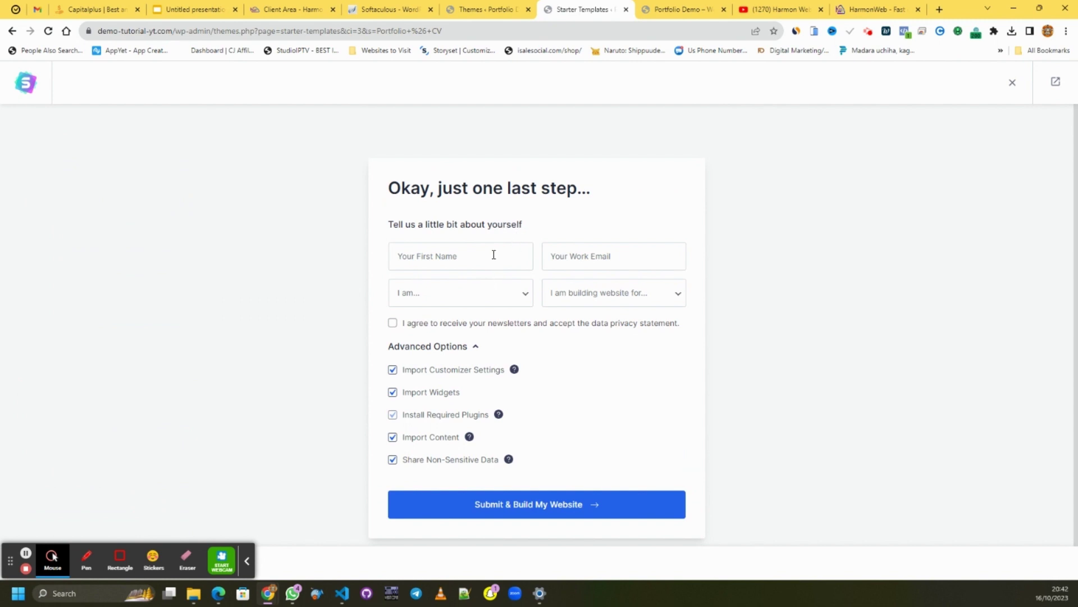
- Fill in the first name and work email fields of the final details form
{"action": "scroll", "coordinate": [497, 248], "scroll_direction": "down", "scroll_amount": 1}
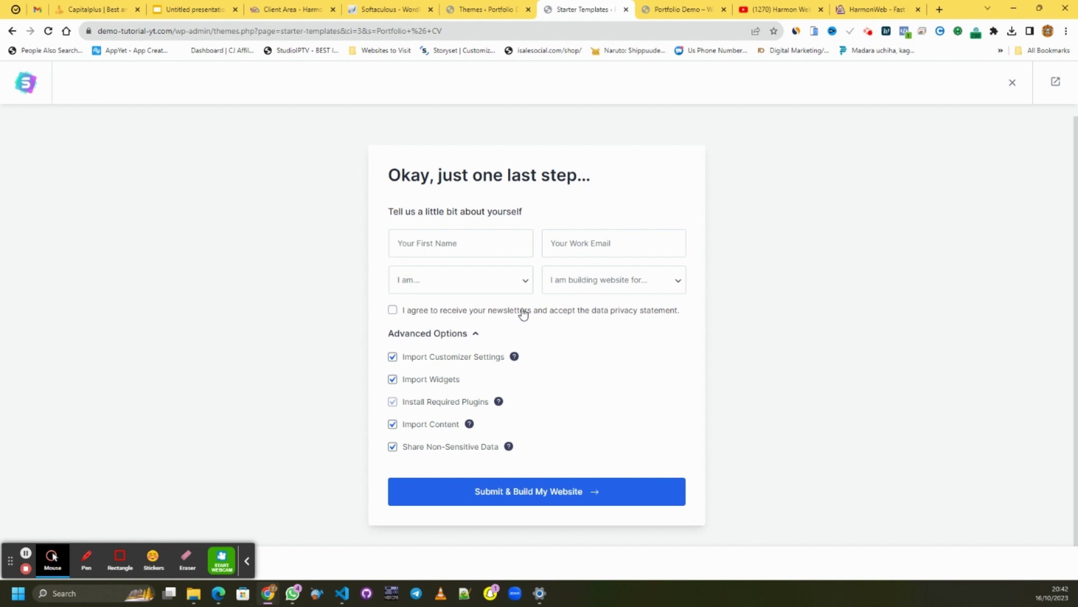
{"action": "left_click", "coordinate": [467, 244]}
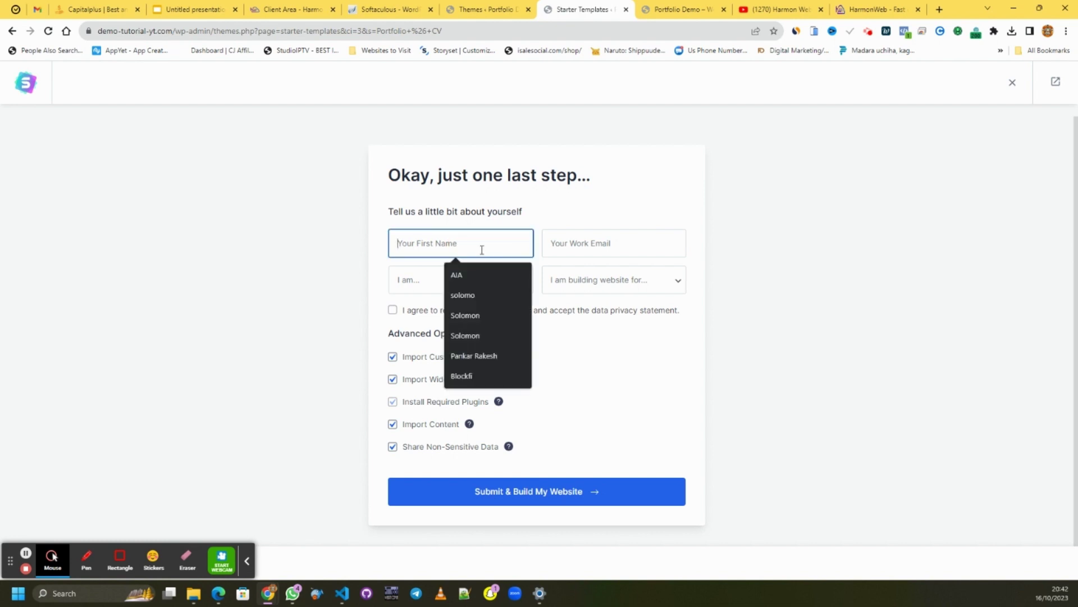
{"action": "type", "text": "pa"}
{"action": "key", "text": "BackSpace"}
{"action": "key", "text": "BackSpace"}
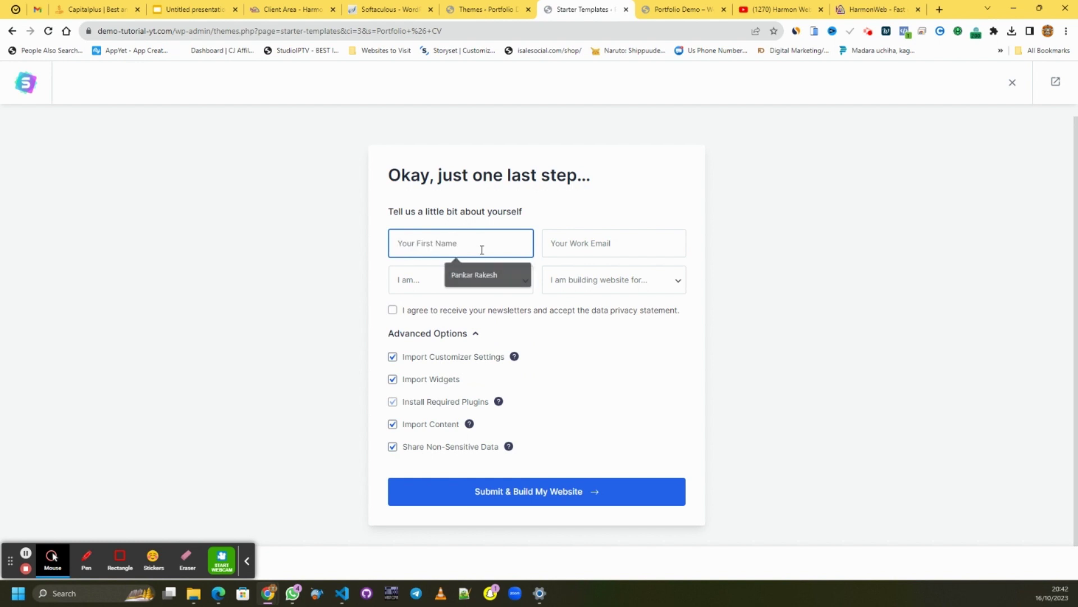
{"action": "type", "text": "demo"}
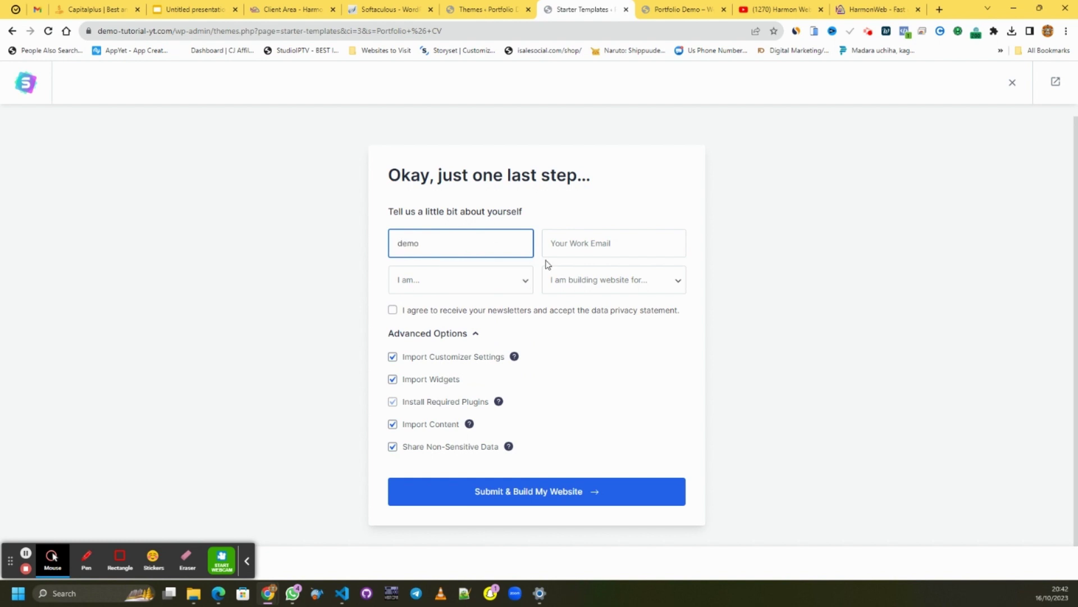
{"action": "left_click", "coordinate": [608, 242]}
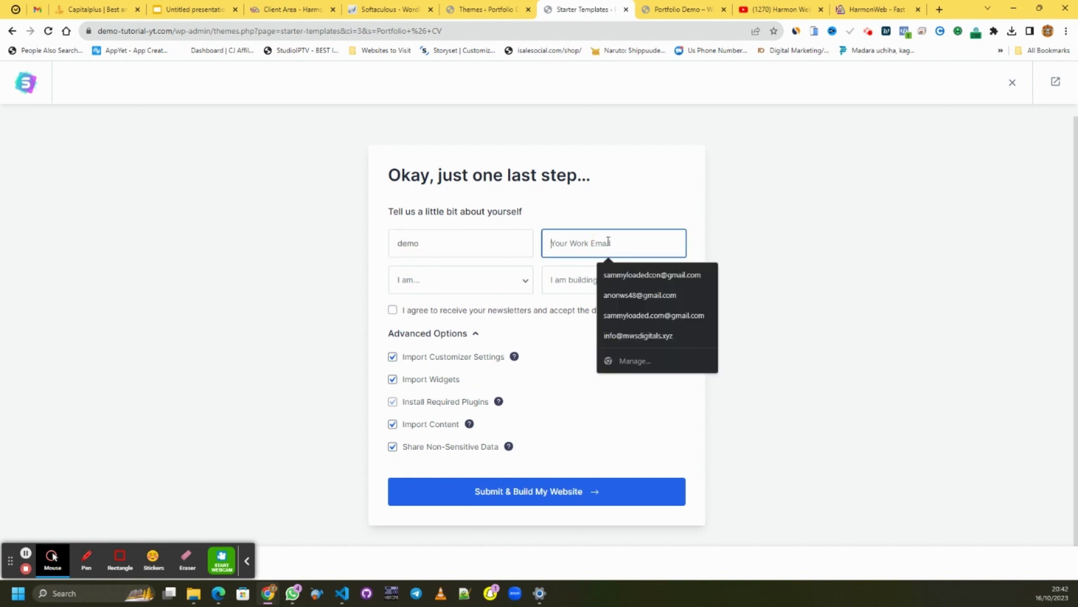
{"action": "type", "text": "demo"}
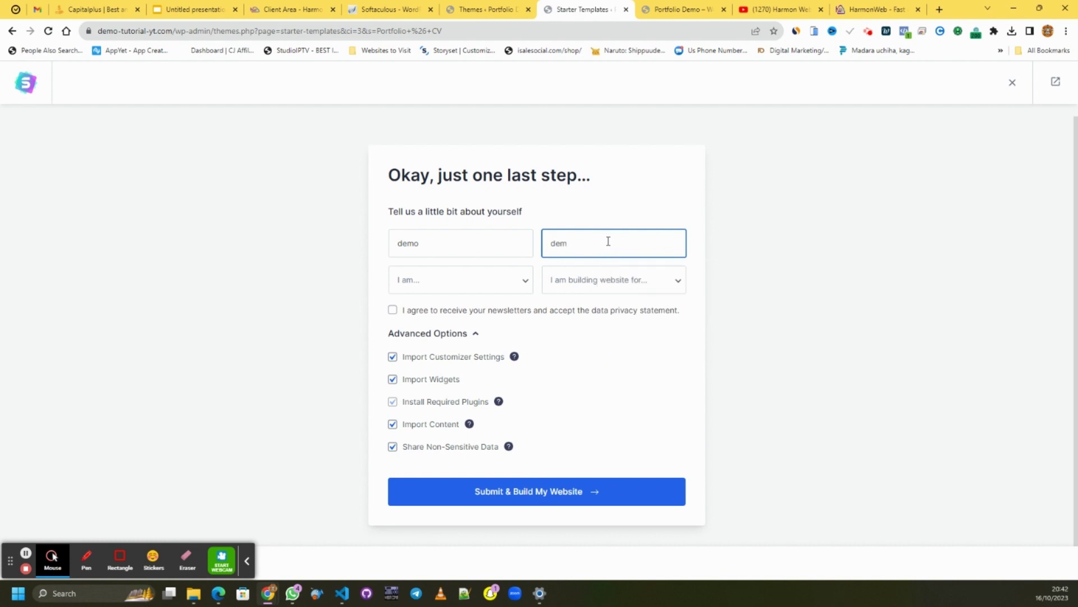
{"action": "key", "text": "BackSpace"}
{"action": "key", "text": "BackSpace"}
{"action": "key", "text": "BackSpace"}
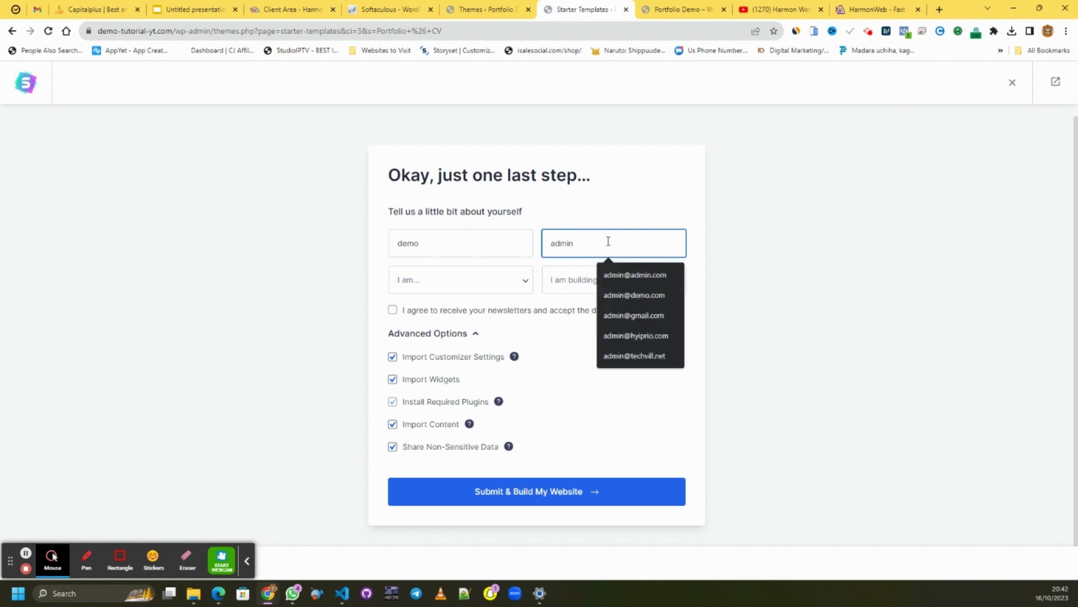
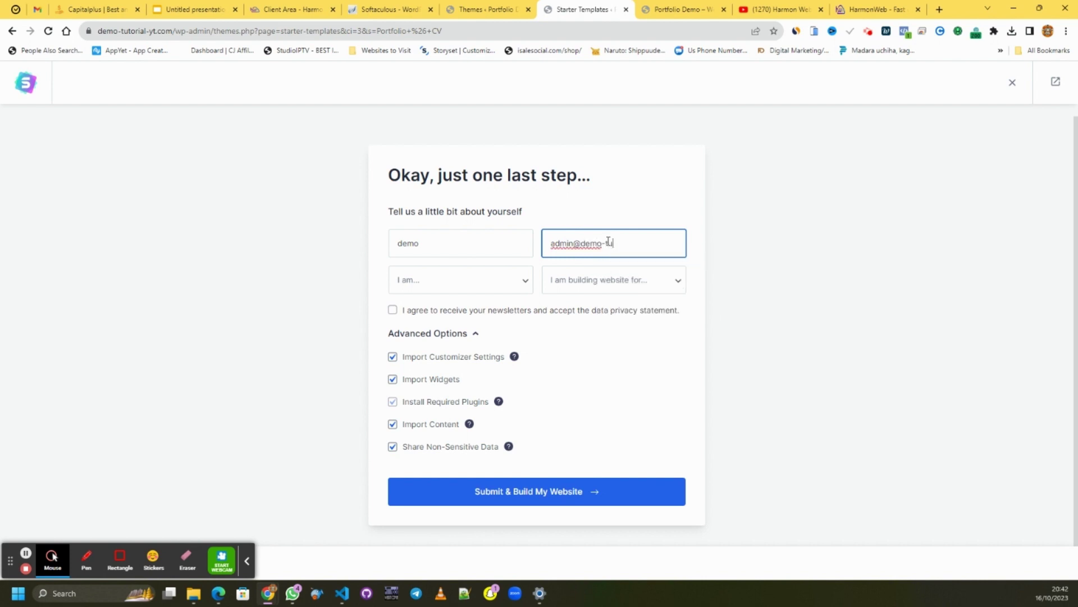
- Choose Beginner experience and Myself/My Company audience, then submit to build the website
{"action": "left_click", "coordinate": [470, 280]}
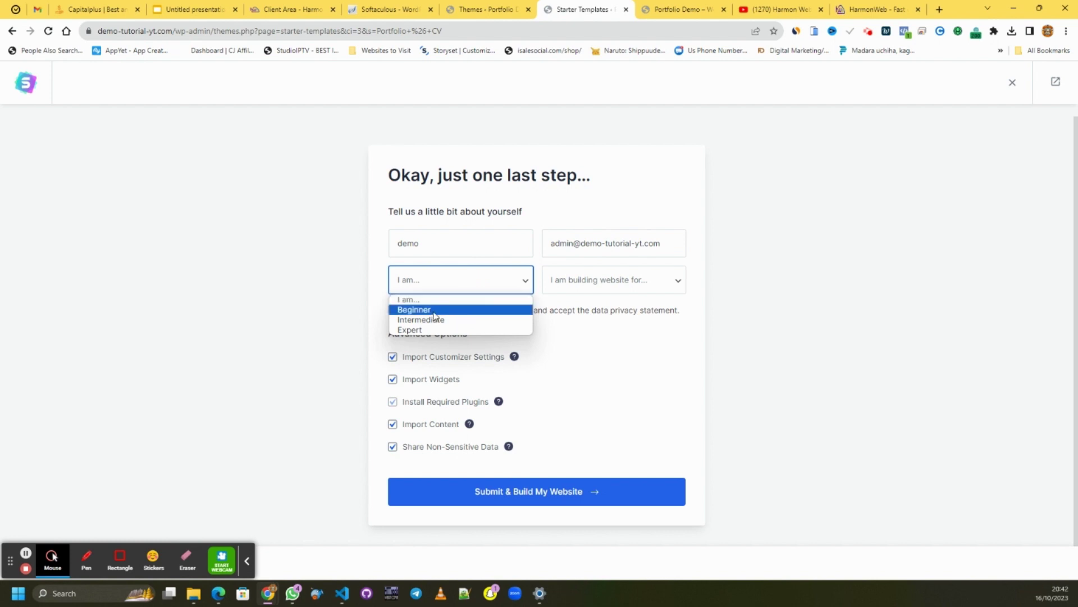
{"action": "left_click", "coordinate": [433, 311]}
{"action": "left_click", "coordinate": [635, 285]}
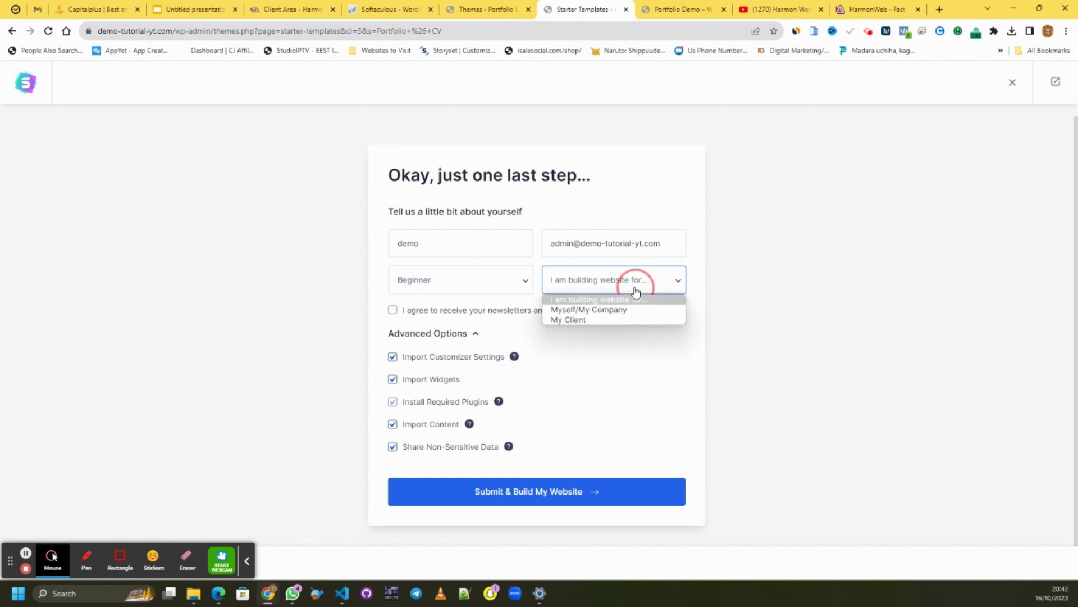
{"action": "left_click", "coordinate": [590, 310]}
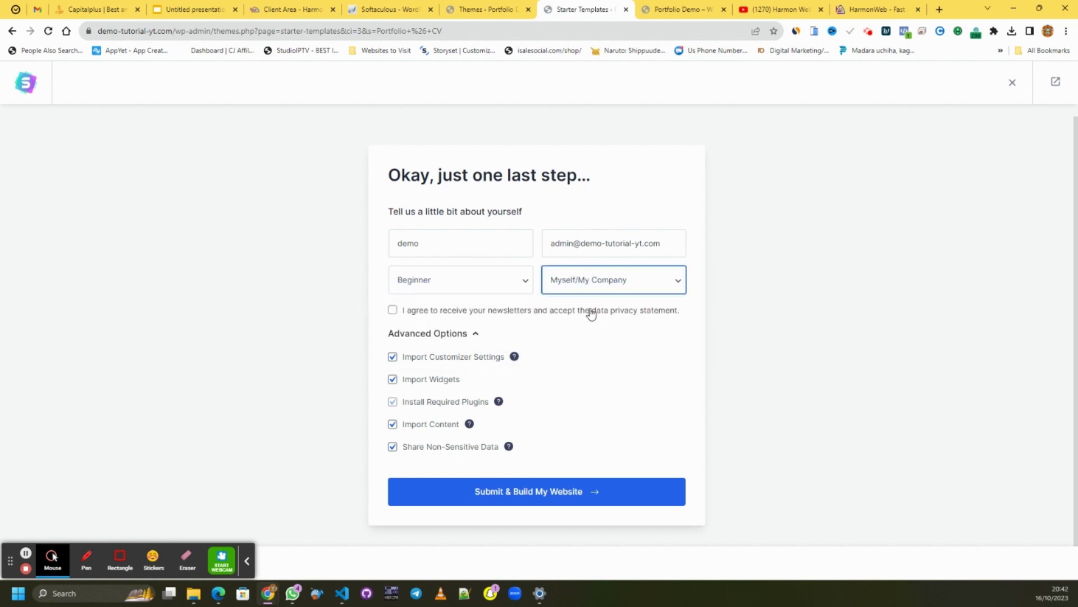
{"action": "left_click", "coordinate": [621, 282]}
{"action": "left_click", "coordinate": [589, 323]}
{"action": "left_click", "coordinate": [592, 290]}
{"action": "left_click", "coordinate": [587, 310]}
{"action": "left_click", "coordinate": [591, 487]}
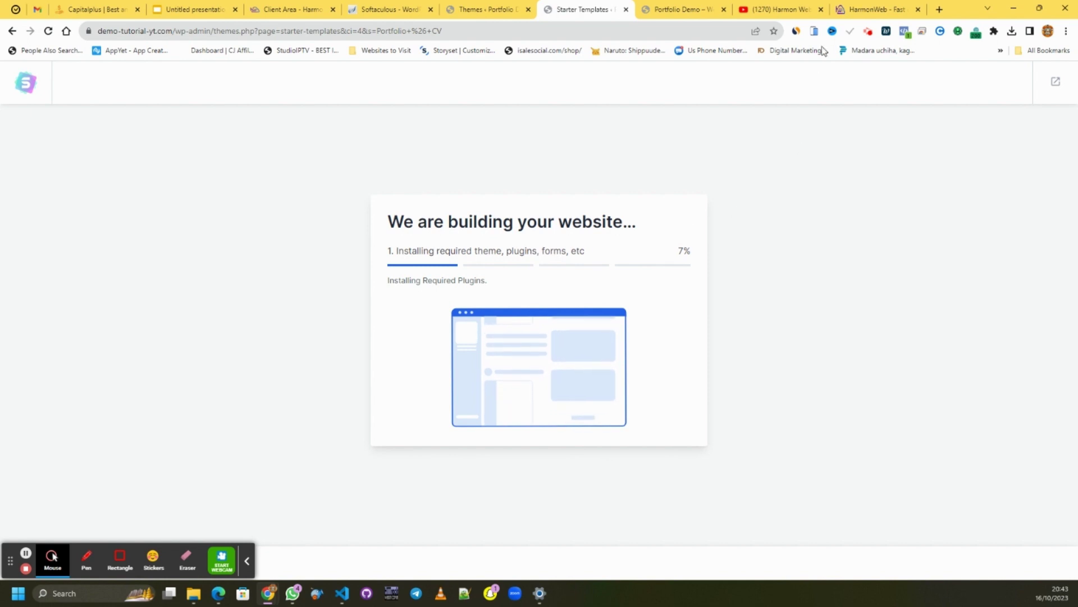
- Switch to the HarmonWeb homepage tab while the build sits at 7%
{"action": "left_click", "coordinate": [852, 10]}
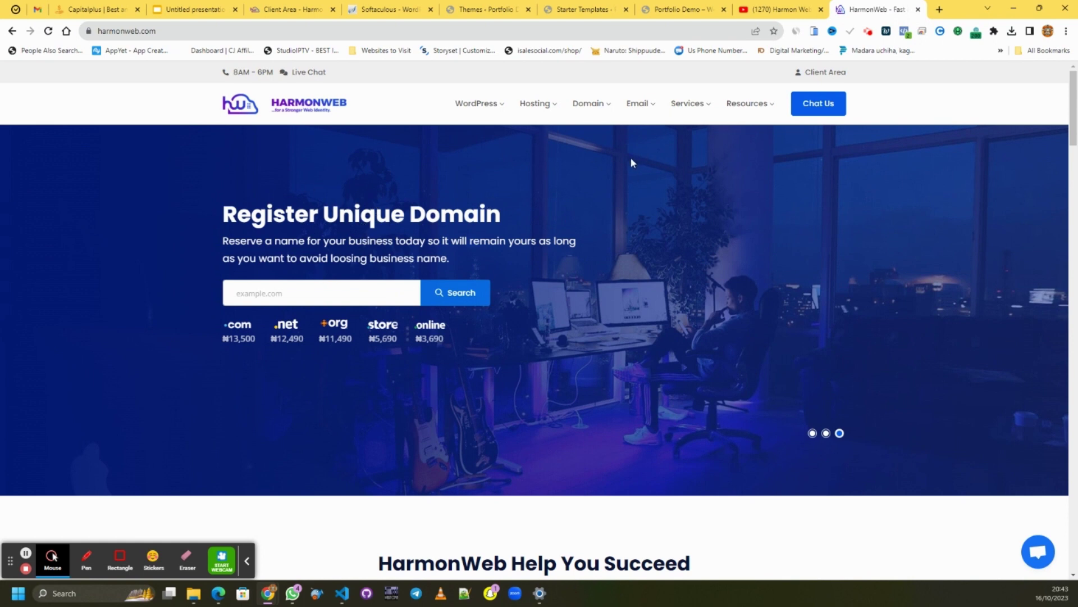
- Scroll through the HarmonWeb homepage's hosting package sections
{"action": "scroll", "coordinate": [537, 236], "scroll_direction": "down", "scroll_amount": 6}
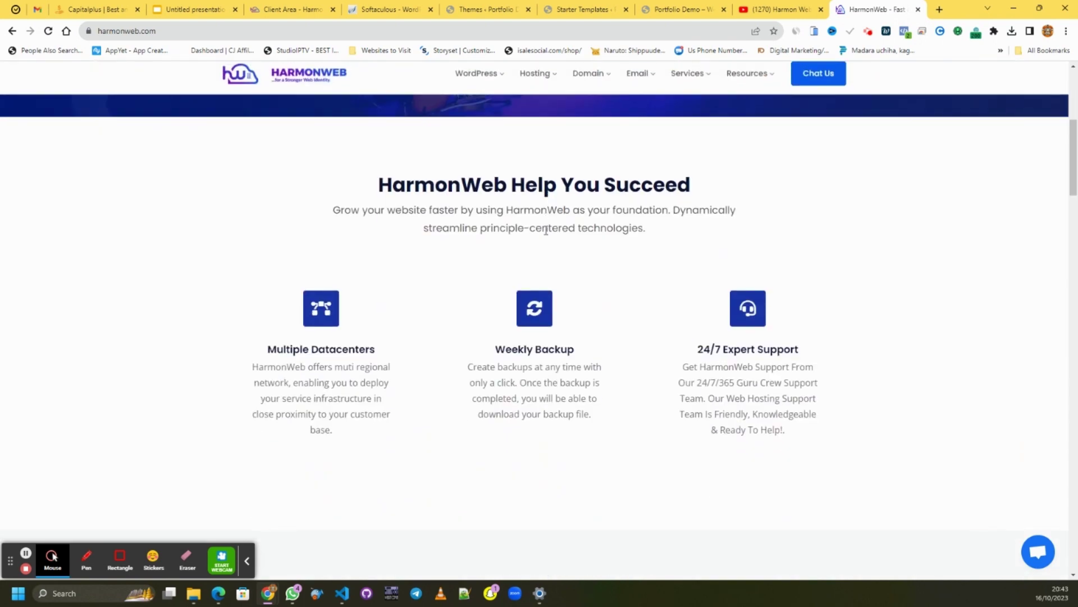
{"action": "scroll", "coordinate": [539, 230], "scroll_direction": "up", "scroll_amount": 6}
{"action": "scroll", "coordinate": [542, 232], "scroll_direction": "down", "scroll_amount": 7}
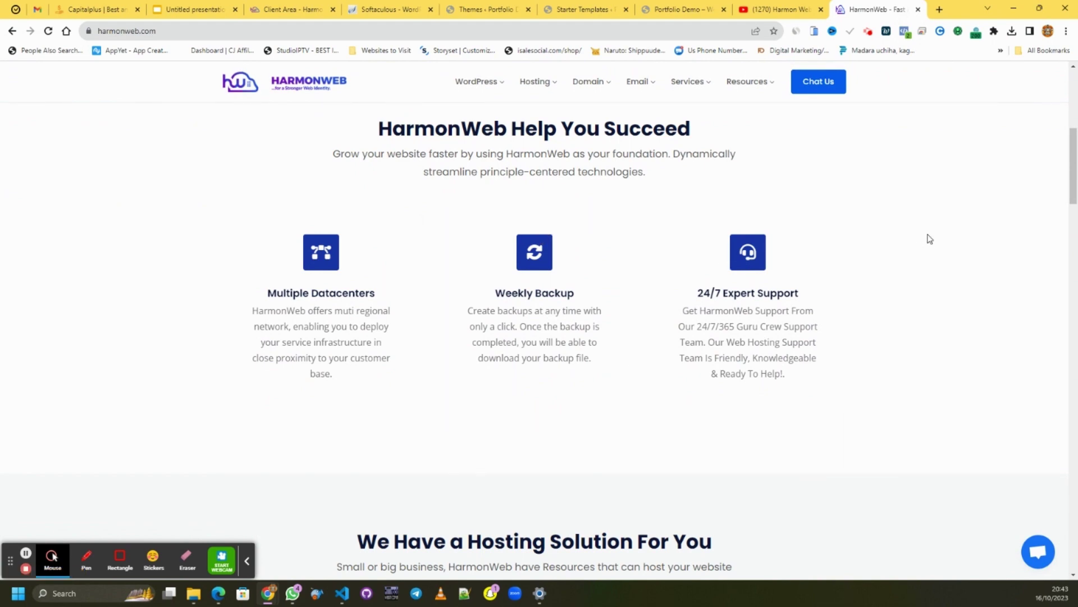
{"action": "scroll", "coordinate": [930, 234], "scroll_direction": "down", "scroll_amount": 8}
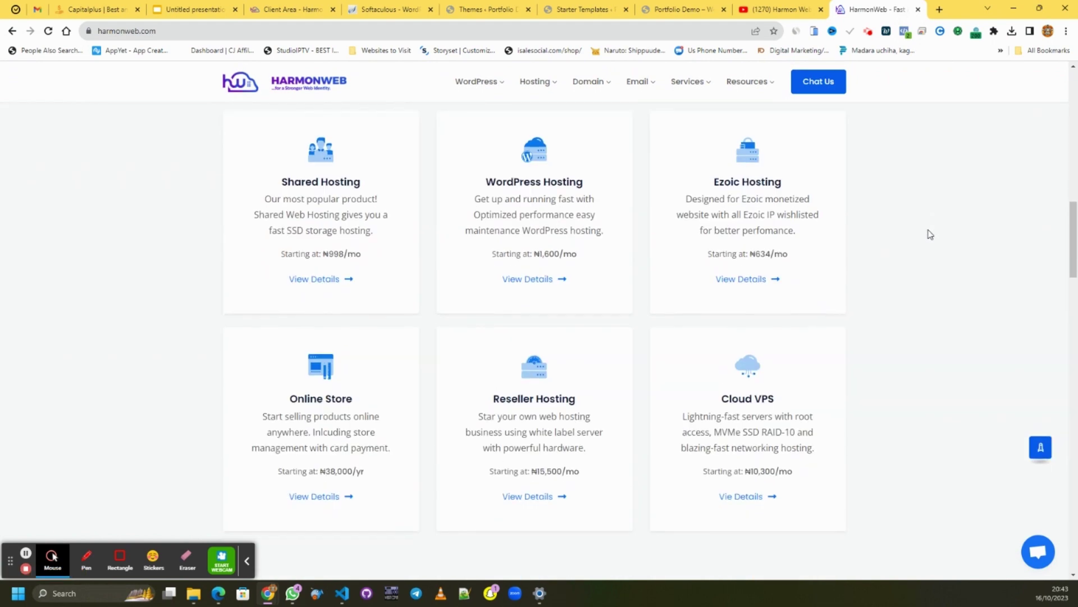
{"action": "scroll", "coordinate": [929, 233], "scroll_direction": "up", "scroll_amount": 3}
{"action": "scroll", "coordinate": [929, 230], "scroll_direction": "up", "scroll_amount": 1}
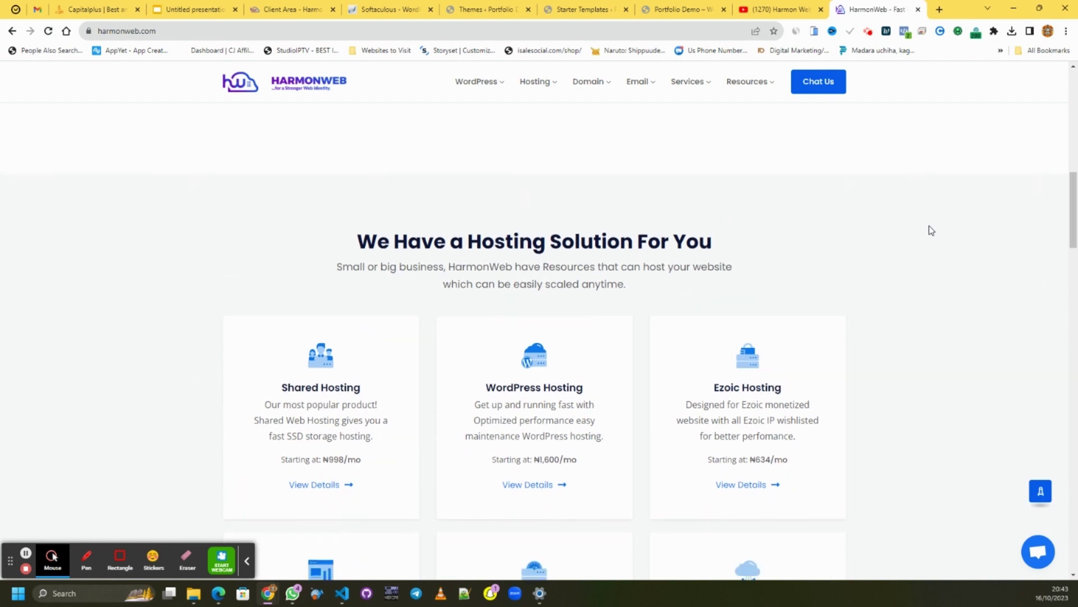
{"action": "scroll", "coordinate": [929, 231], "scroll_direction": "down", "scroll_amount": 2}
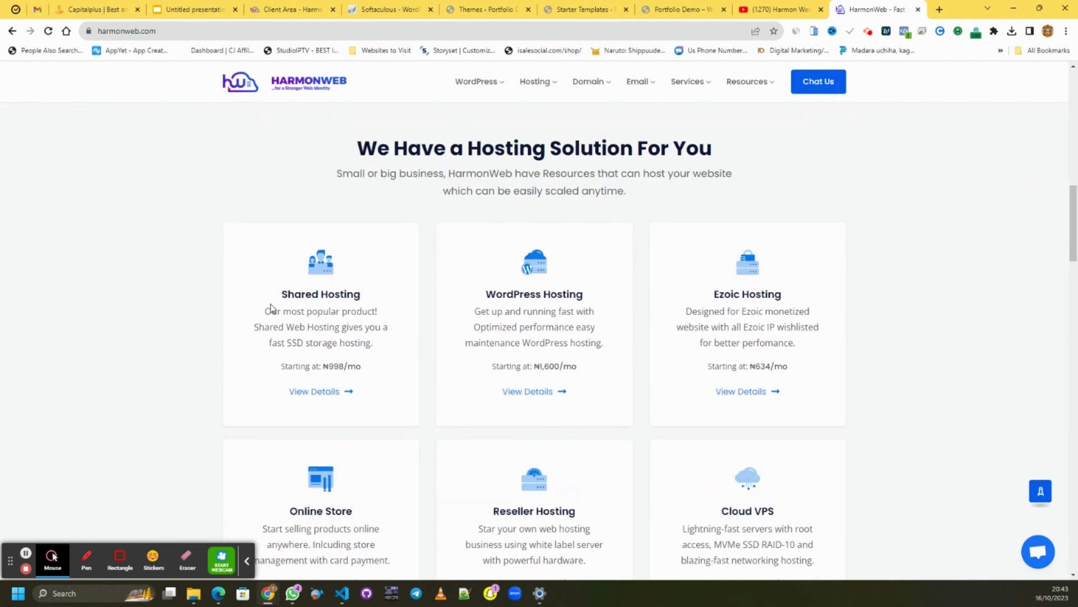
{"action": "scroll", "coordinate": [775, 298], "scroll_direction": "down", "scroll_amount": 6}
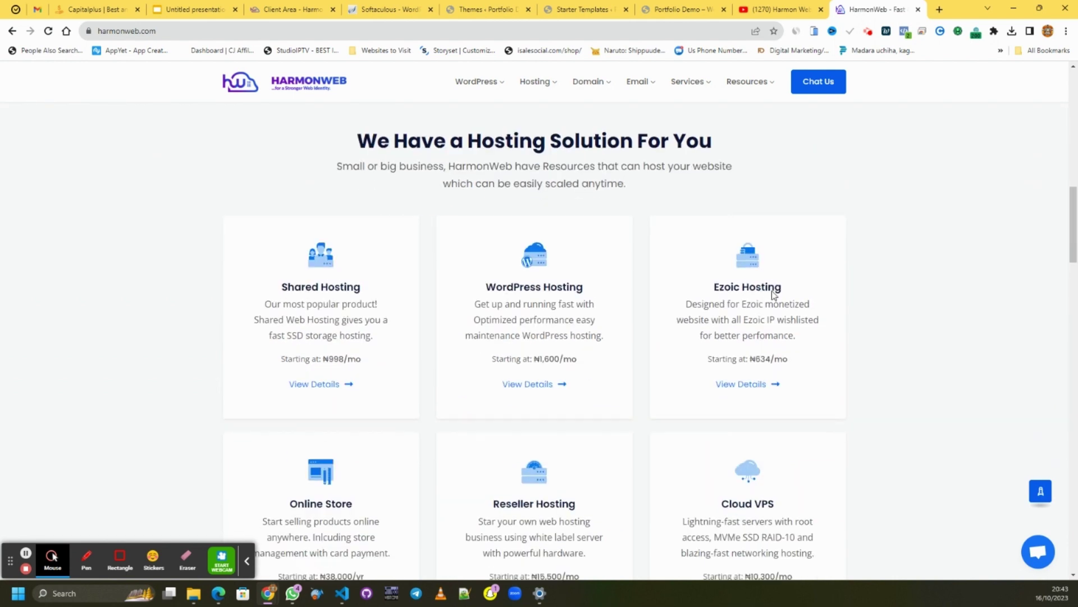
{"action": "scroll", "coordinate": [360, 184], "scroll_direction": "up", "scroll_amount": 3}
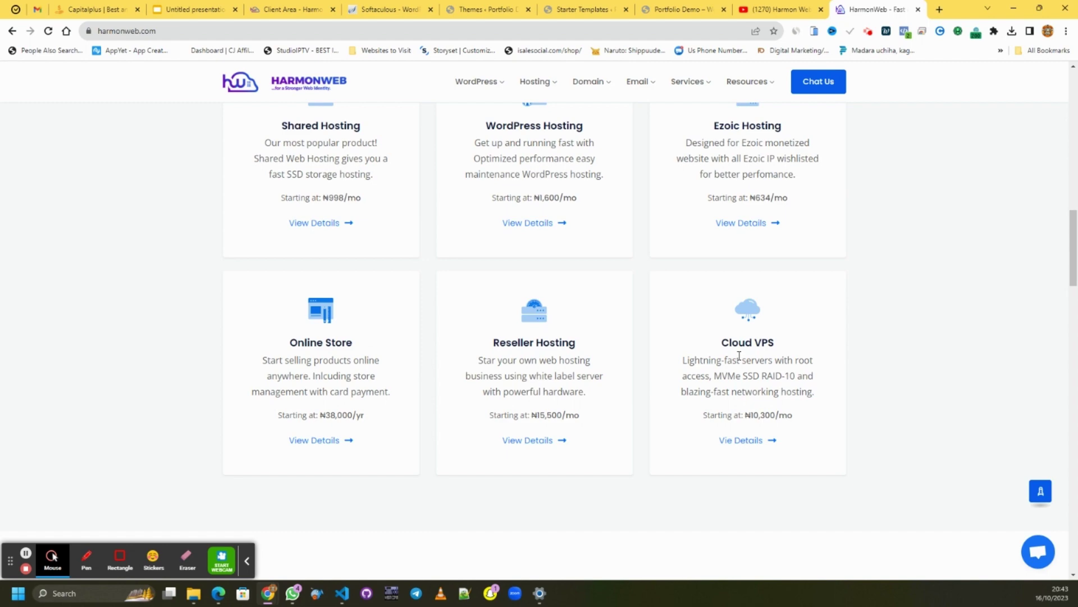
{"action": "scroll", "coordinate": [736, 359], "scroll_direction": "down", "scroll_amount": 7}
{"action": "scroll", "coordinate": [732, 356], "scroll_direction": "up", "scroll_amount": 6}
{"action": "mouse_move", "coordinate": [537, 86]}
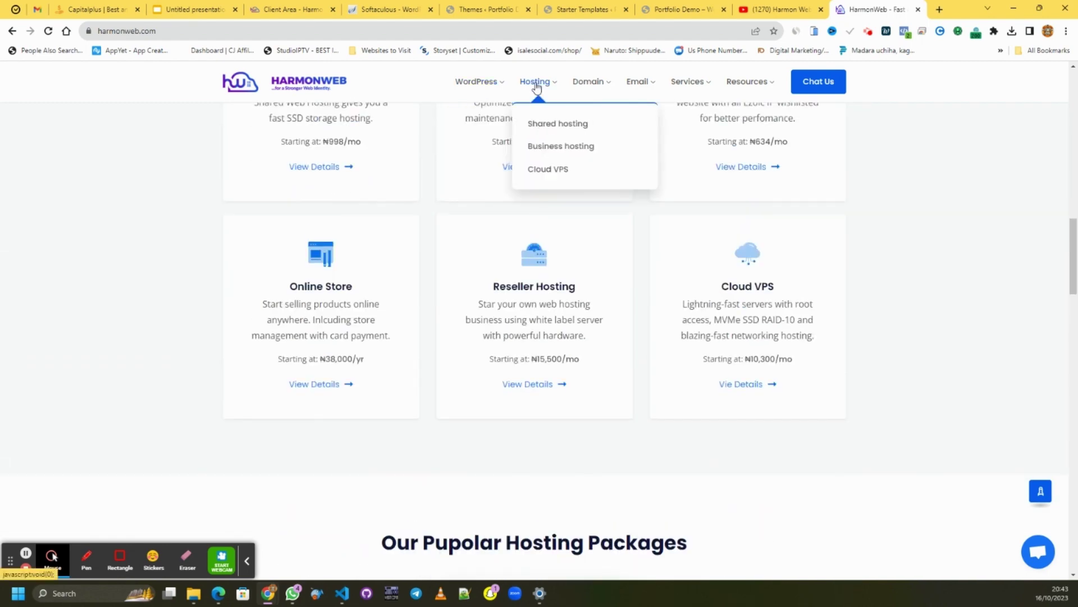
{"action": "mouse_move", "coordinate": [603, 88]}
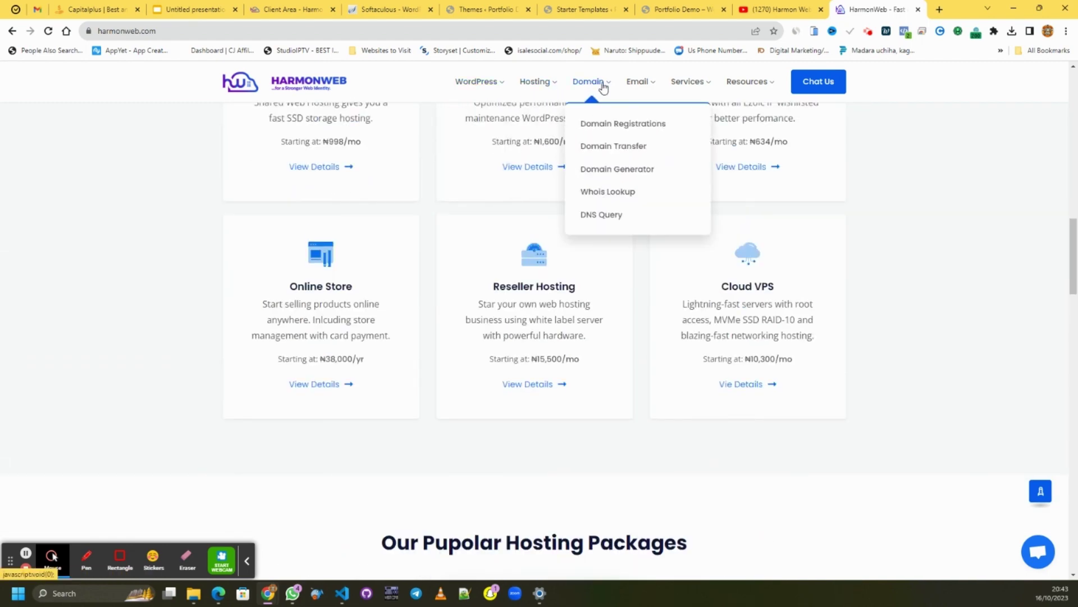
{"action": "mouse_move", "coordinate": [667, 89]}
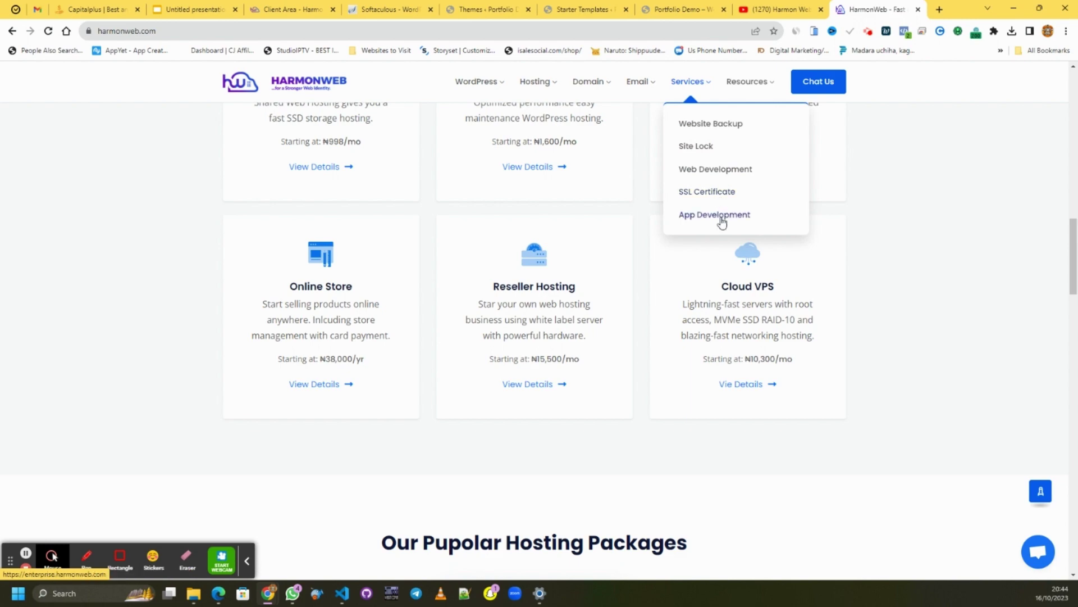
- Browse the pricing area and briefly highlight the Shared Hosting price ₦998/month
{"action": "scroll", "coordinate": [722, 222], "scroll_direction": "down", "scroll_amount": 5}
{"action": "scroll", "coordinate": [1011, 247], "scroll_direction": "down", "scroll_amount": 5}
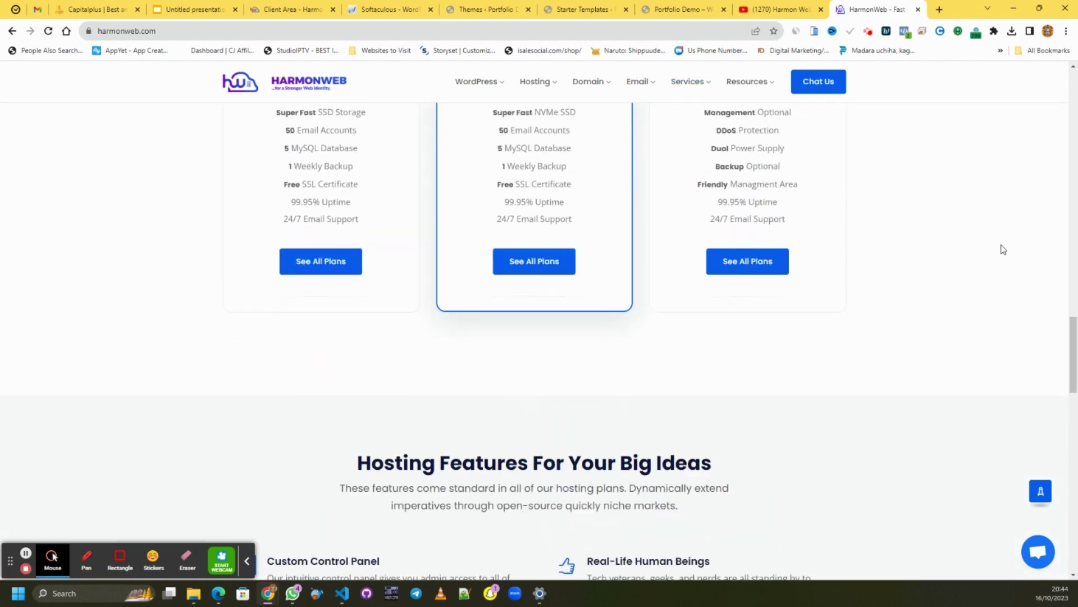
{"action": "scroll", "coordinate": [1004, 250], "scroll_direction": "up", "scroll_amount": 5}
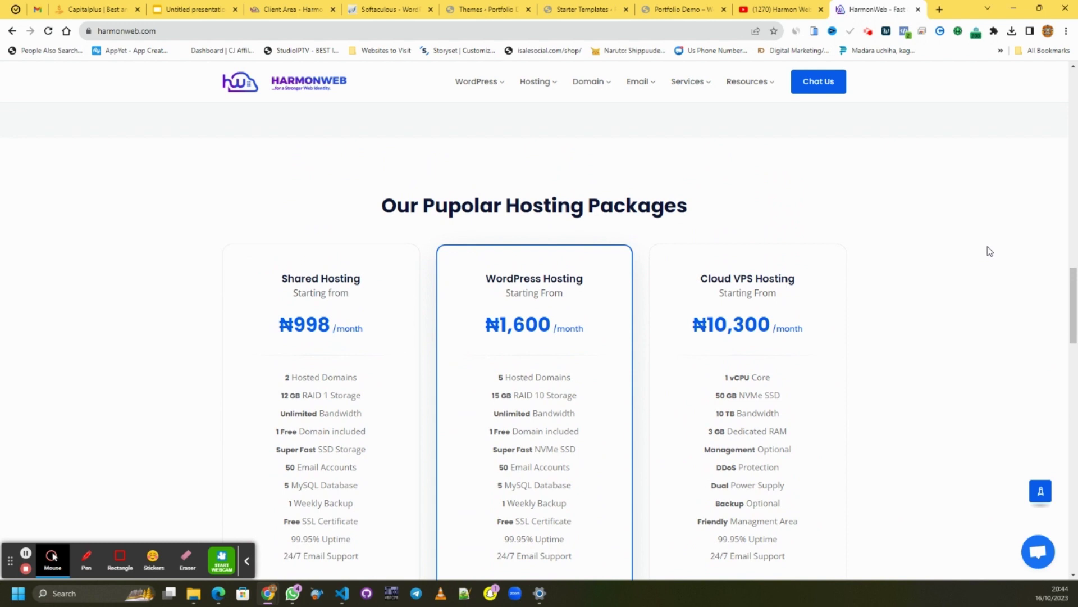
{"action": "scroll", "coordinate": [989, 251], "scroll_direction": "down", "scroll_amount": 1}
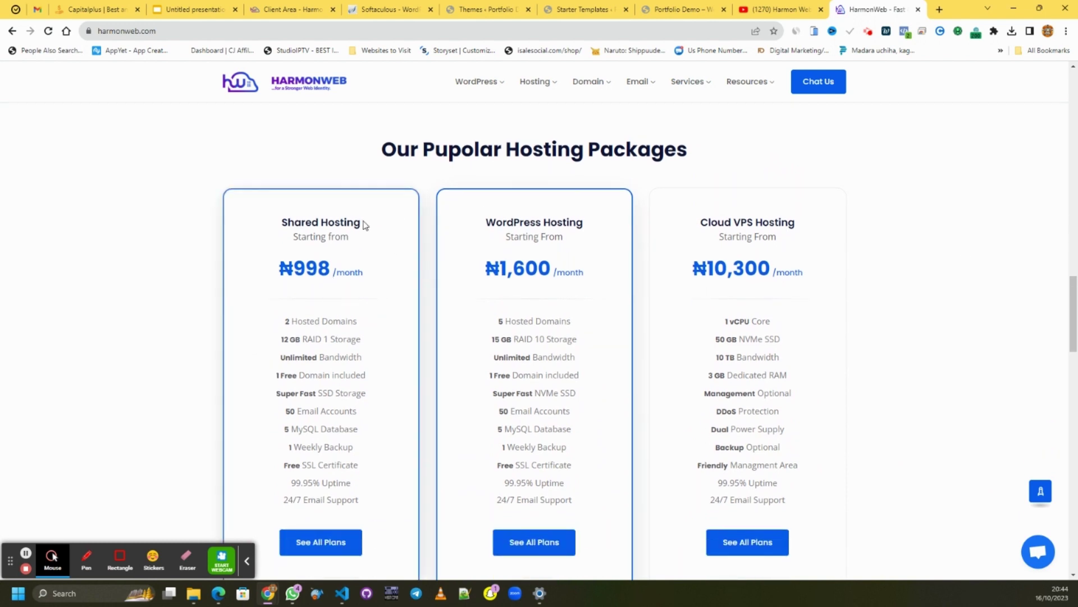
{"action": "scroll", "coordinate": [520, 178], "scroll_direction": "down", "scroll_amount": 1}
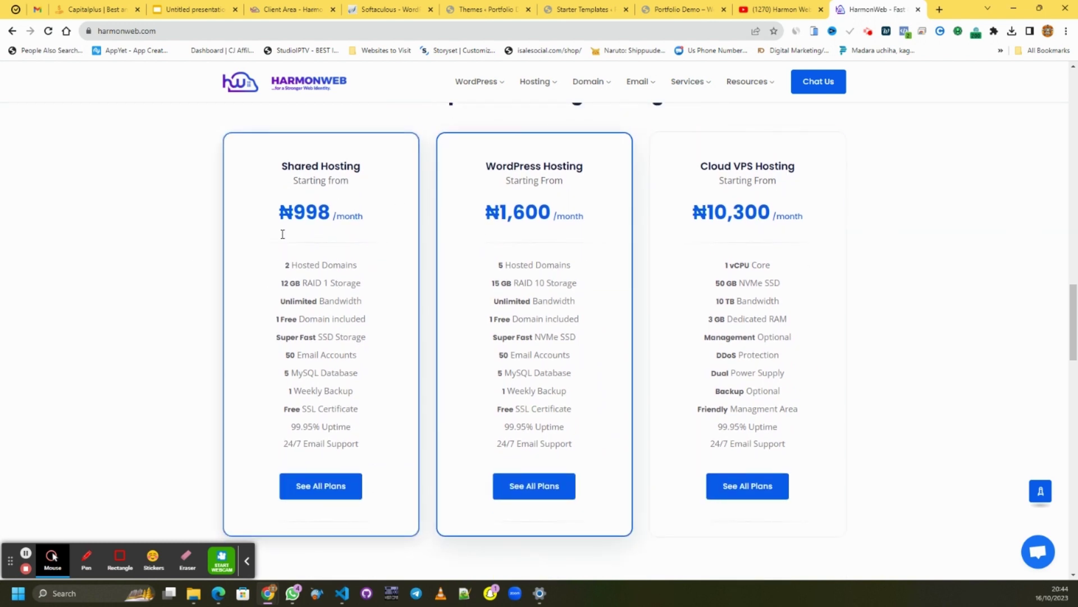
{"action": "scroll", "coordinate": [983, 245], "scroll_direction": "up", "scroll_amount": 2}
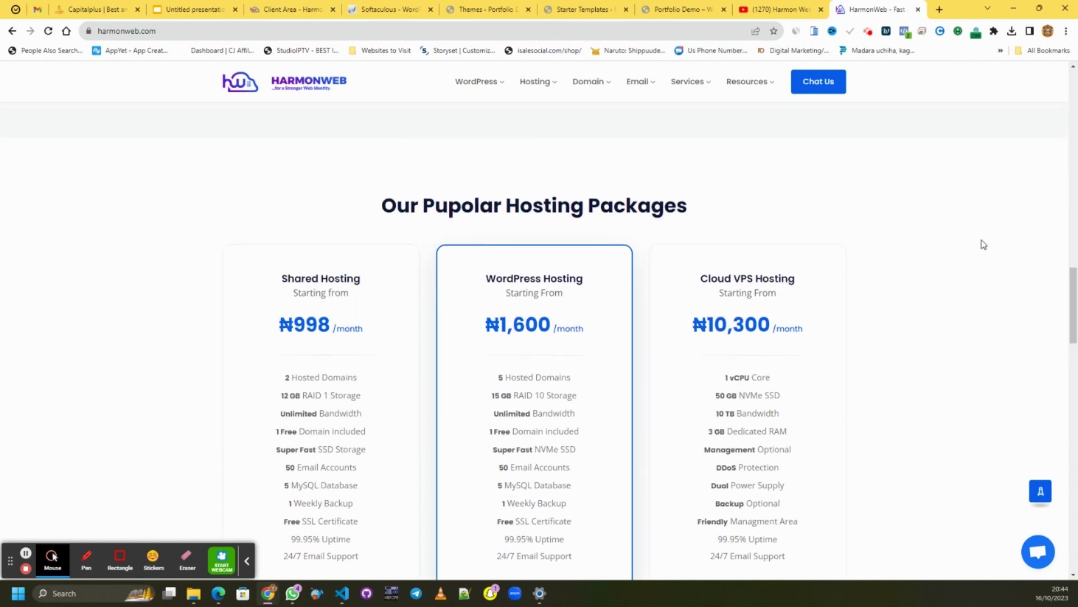
{"action": "scroll", "coordinate": [984, 245], "scroll_direction": "down", "scroll_amount": 2}
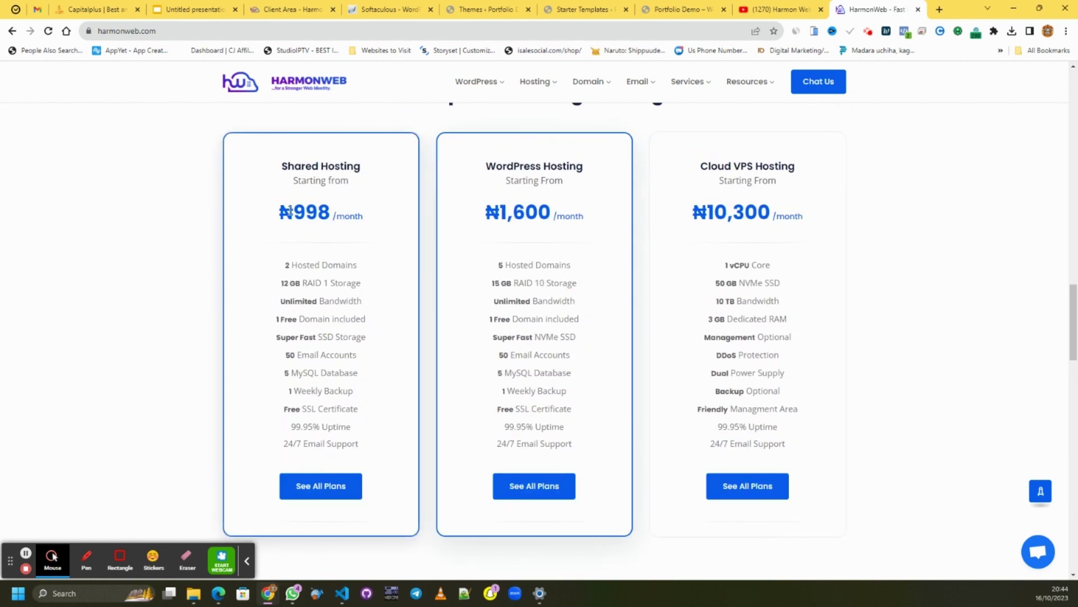
{"action": "left_click_drag", "start_coordinate": [281, 214], "coordinate": [366, 213]}
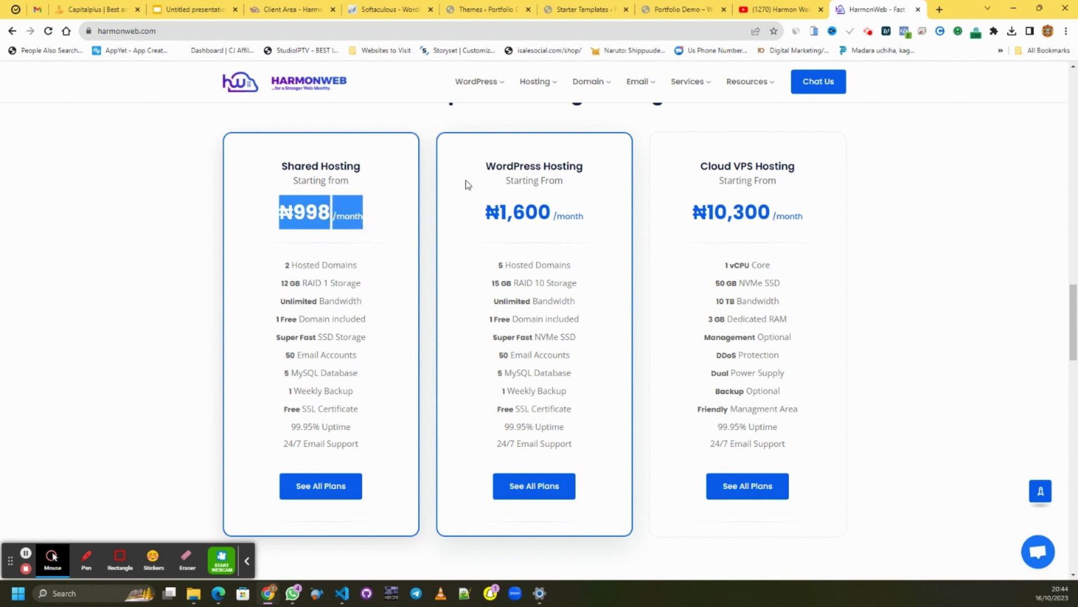
{"action": "left_click", "coordinate": [956, 229]}
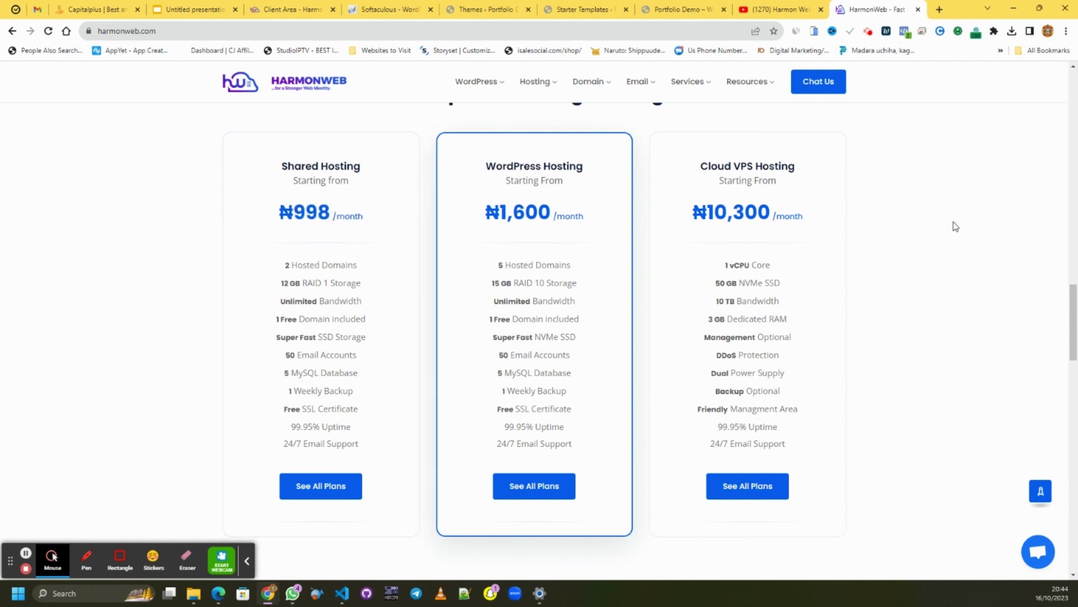
{"action": "scroll", "coordinate": [955, 226], "scroll_direction": "down", "scroll_amount": 1}
{"action": "scroll", "coordinate": [951, 232], "scroll_direction": "up", "scroll_amount": 2}
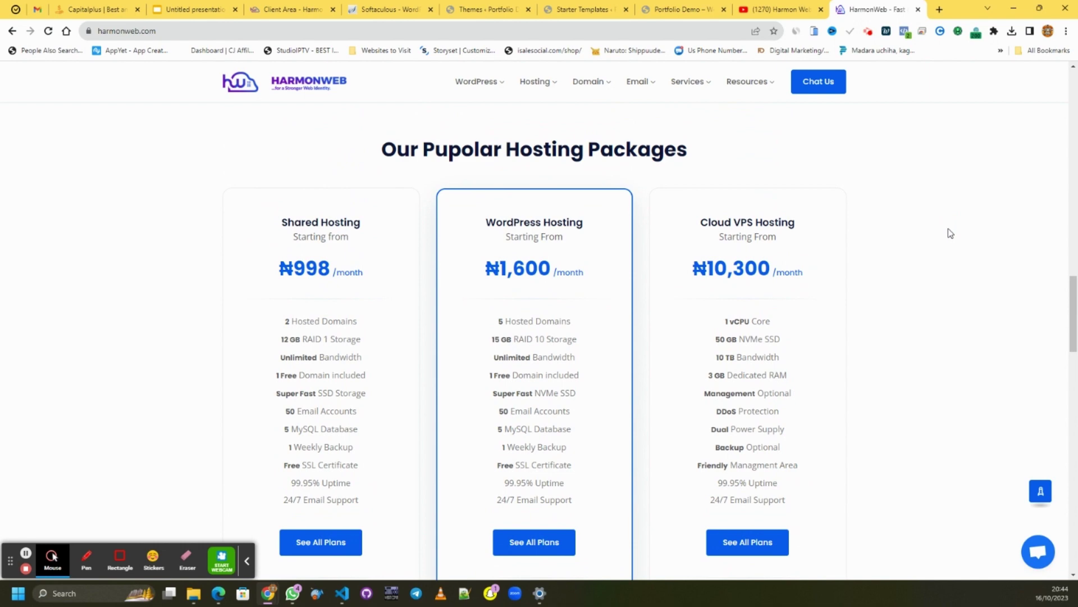
{"action": "scroll", "coordinate": [950, 233], "scroll_direction": "down", "scroll_amount": 12}
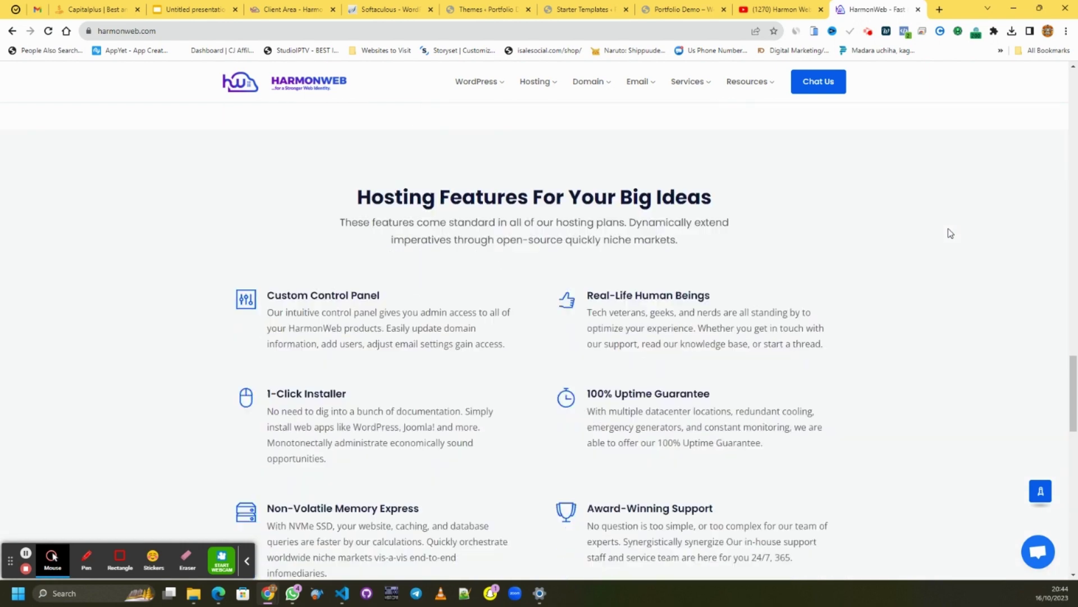
{"action": "scroll", "coordinate": [950, 233], "scroll_direction": "down", "scroll_amount": 14}
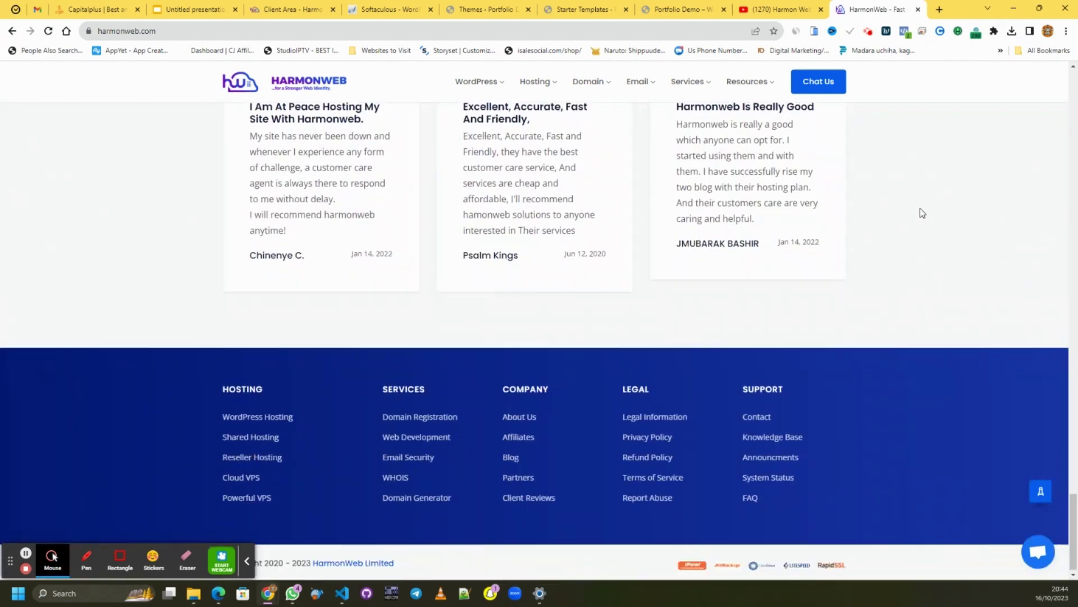
- Check the Starter Templates build progress, then return to HarmonWeb and scroll to the top
{"action": "left_click", "coordinate": [545, 12]}
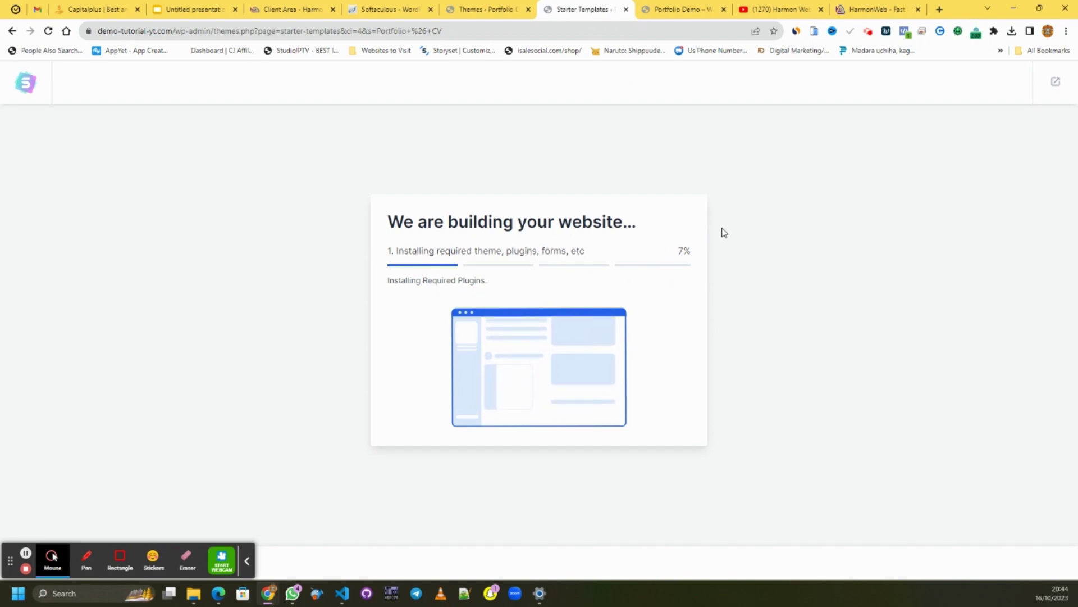
{"action": "left_click", "coordinate": [862, 9]}
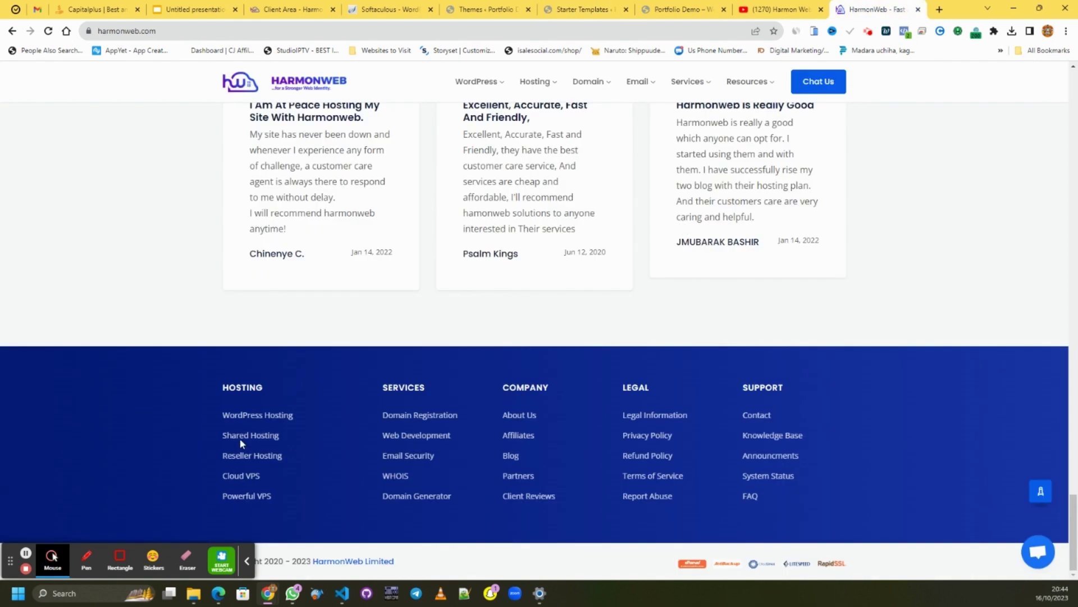
{"action": "scroll", "coordinate": [335, 372], "scroll_direction": "up", "scroll_amount": 10}
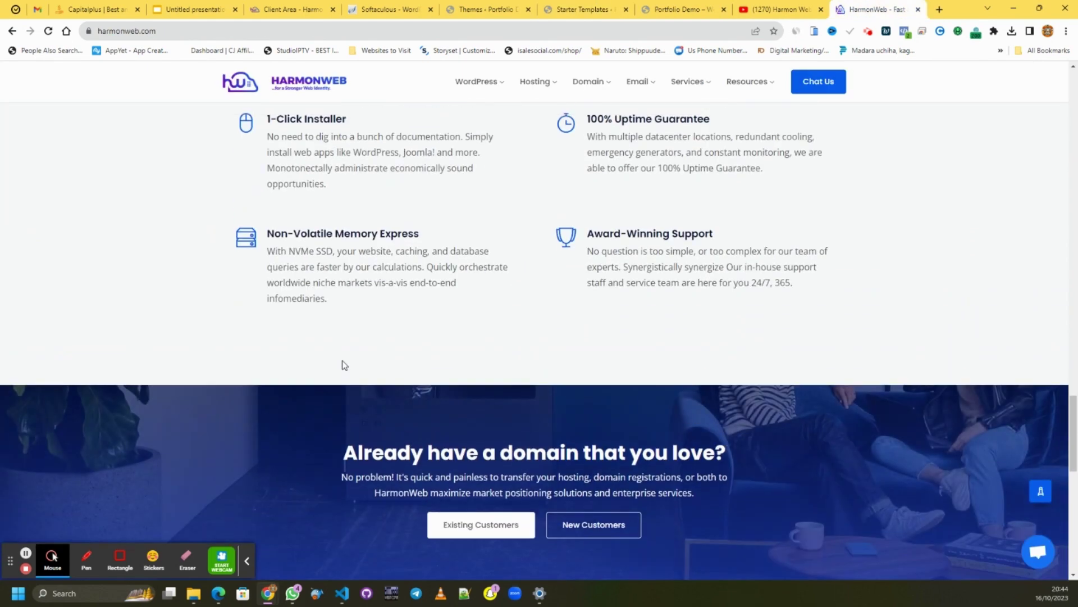
{"action": "scroll", "coordinate": [344, 365], "scroll_direction": "up", "scroll_amount": 10}
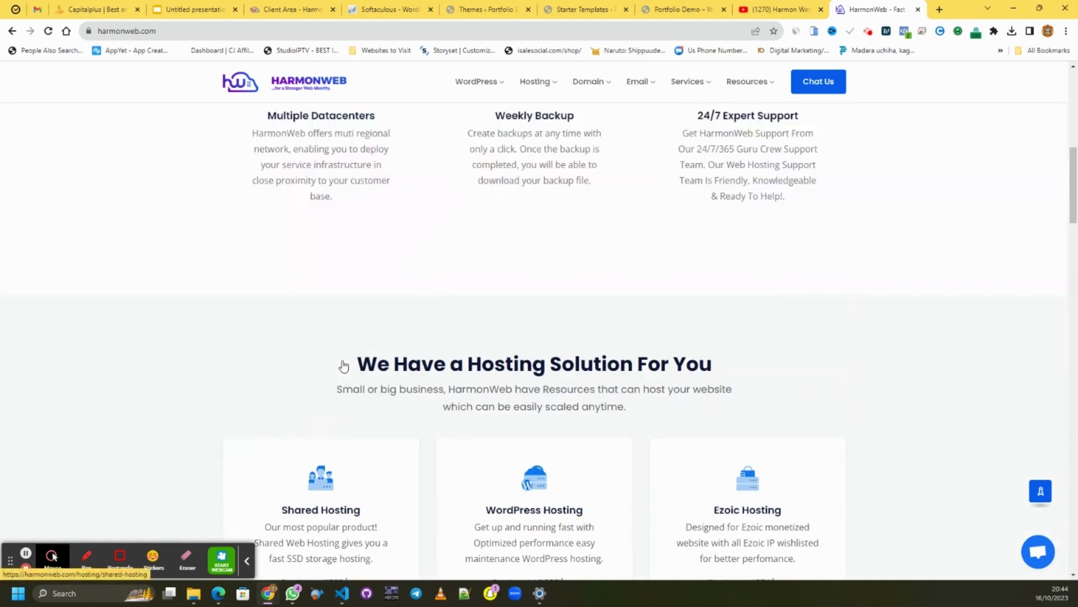
{"action": "scroll", "coordinate": [343, 366], "scroll_direction": "up", "scroll_amount": 5}
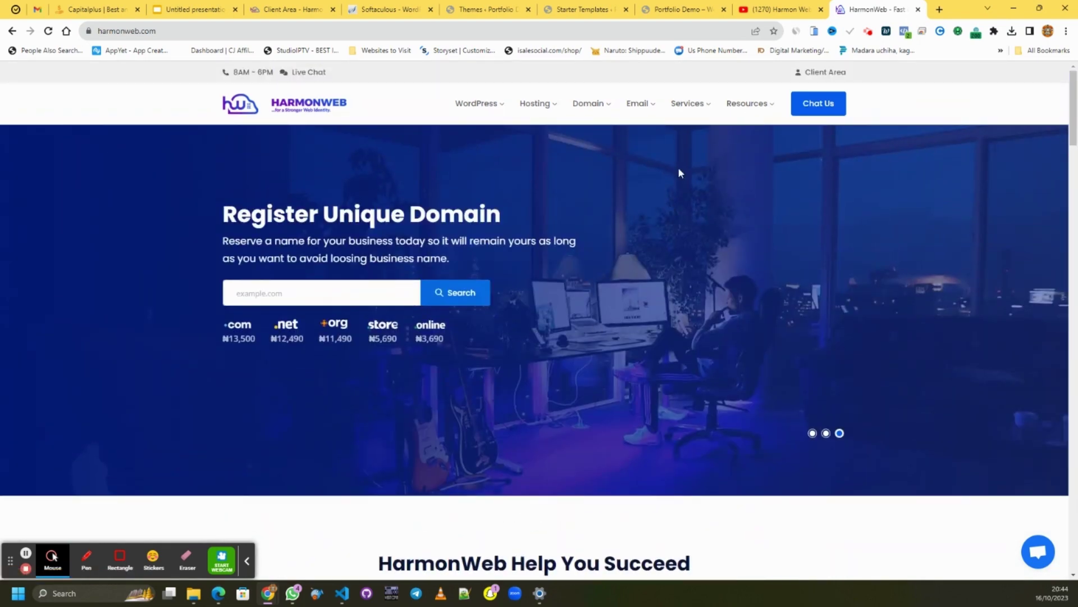
- Open the Academy link from the Resources menu in a new tab
{"action": "mouse_move", "coordinate": [748, 109]}
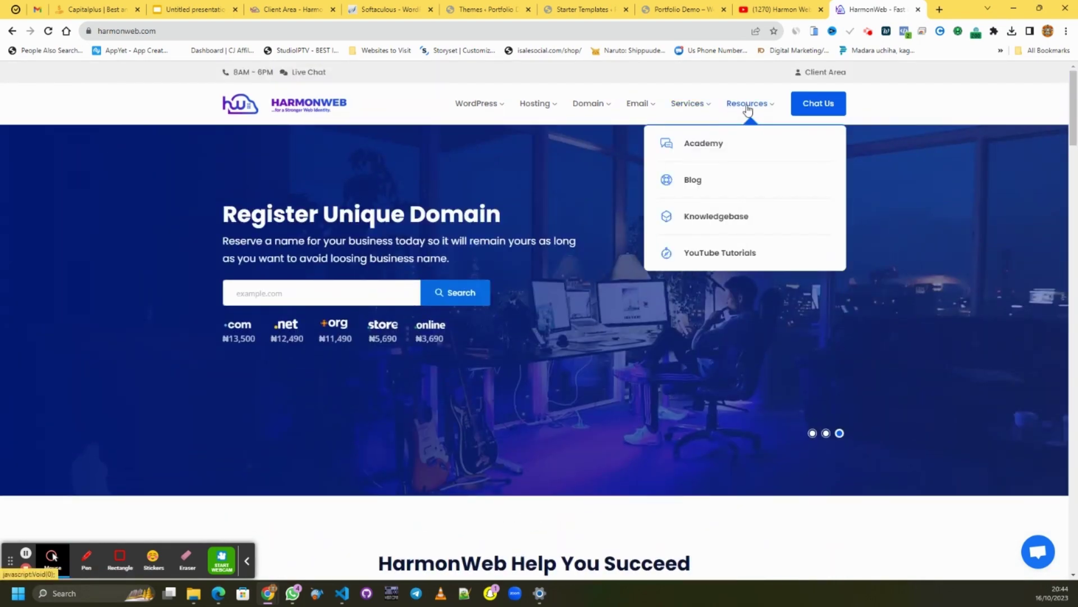
{"action": "right_click", "coordinate": [711, 148]}
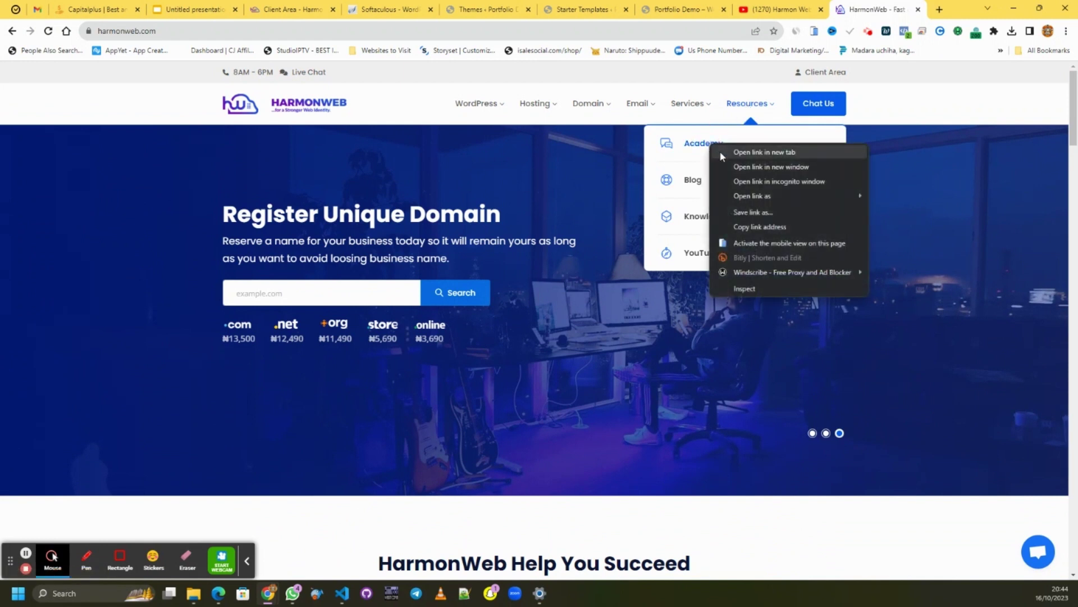
{"action": "left_click", "coordinate": [719, 151]}
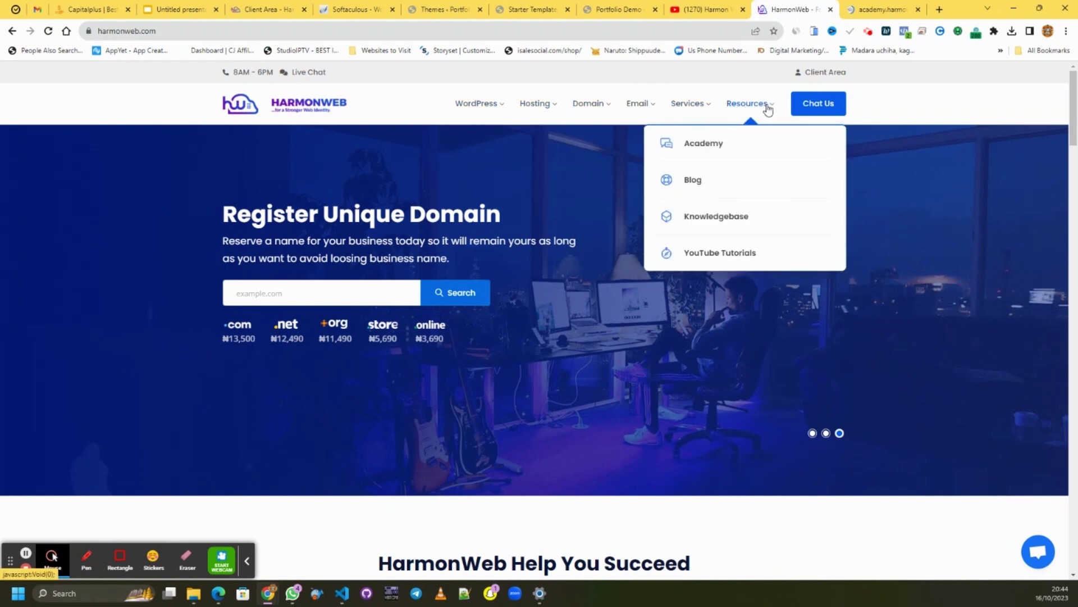
- Switch to the HarmonWeb Academy tab and look over its homepage
{"action": "mouse_move", "coordinate": [719, 125]}
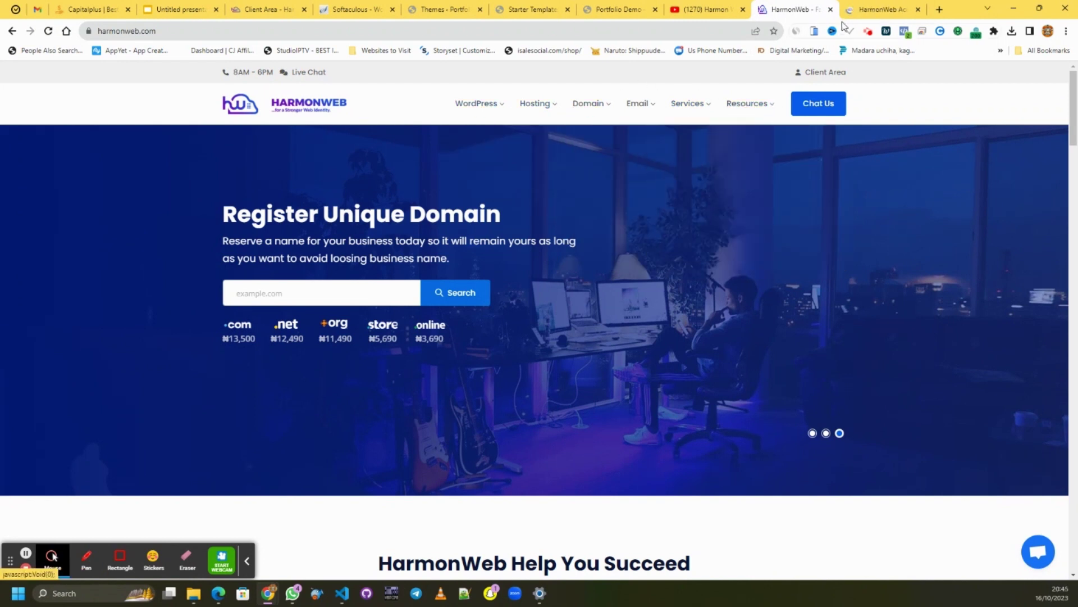
{"action": "left_click", "coordinate": [865, 13]}
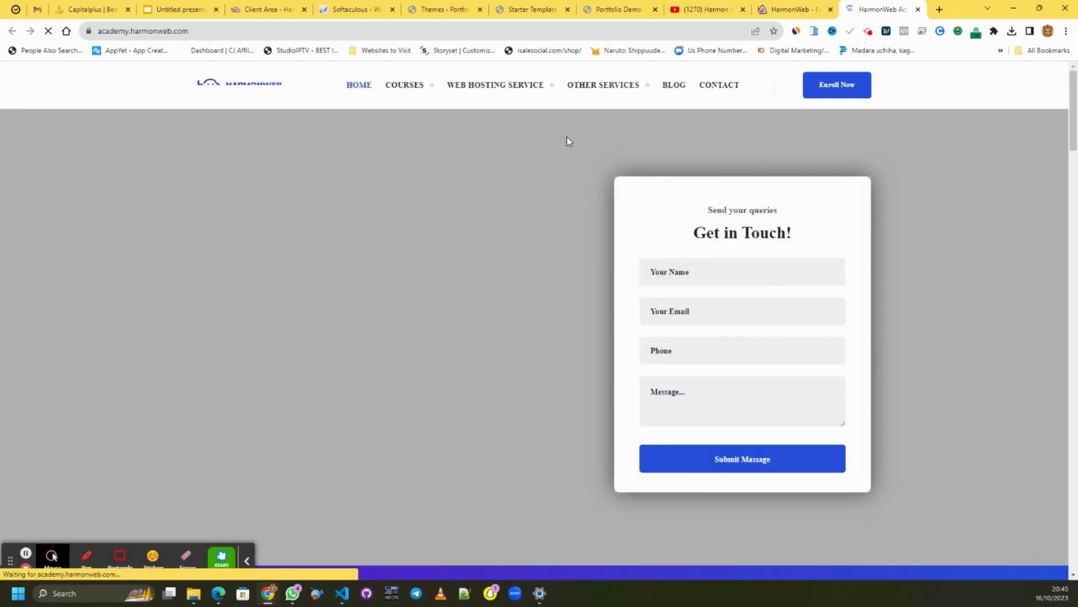
{"action": "scroll", "coordinate": [568, 136], "scroll_direction": "down", "scroll_amount": 10}
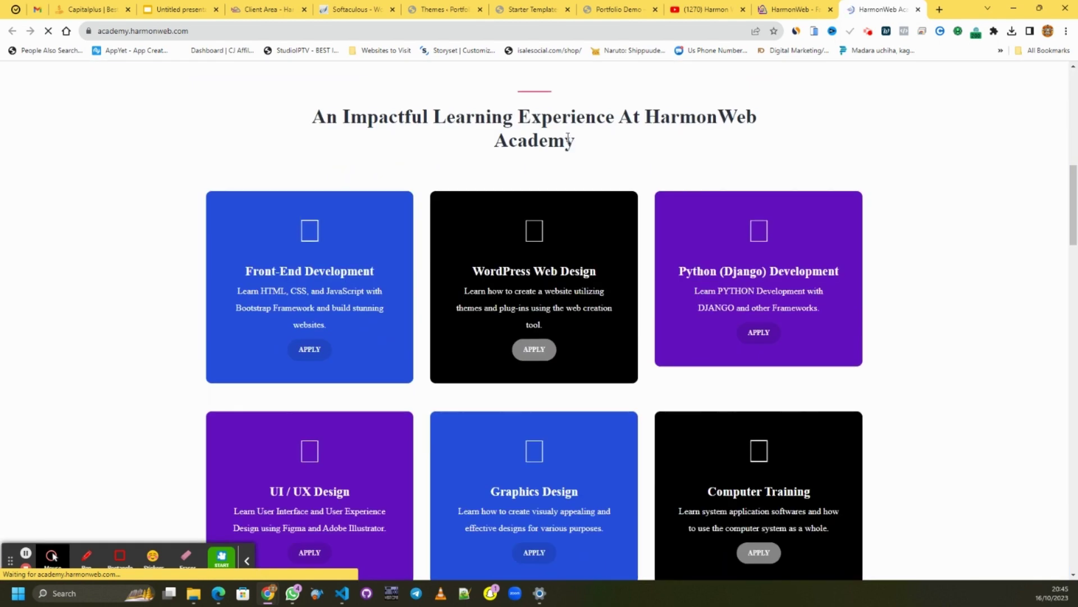
{"action": "scroll", "coordinate": [567, 136], "scroll_direction": "up", "scroll_amount": 7}
{"action": "scroll", "coordinate": [568, 139], "scroll_direction": "up", "scroll_amount": 4}
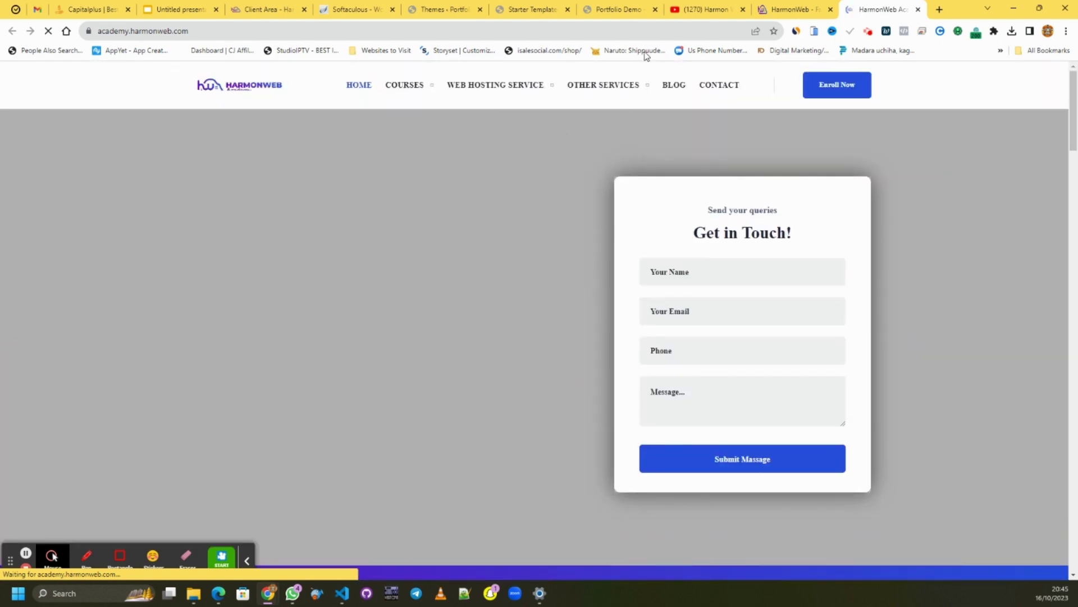
- Read the Elementor install error, retry, and submit to rebuild the website
{"action": "left_click", "coordinate": [505, 8]}
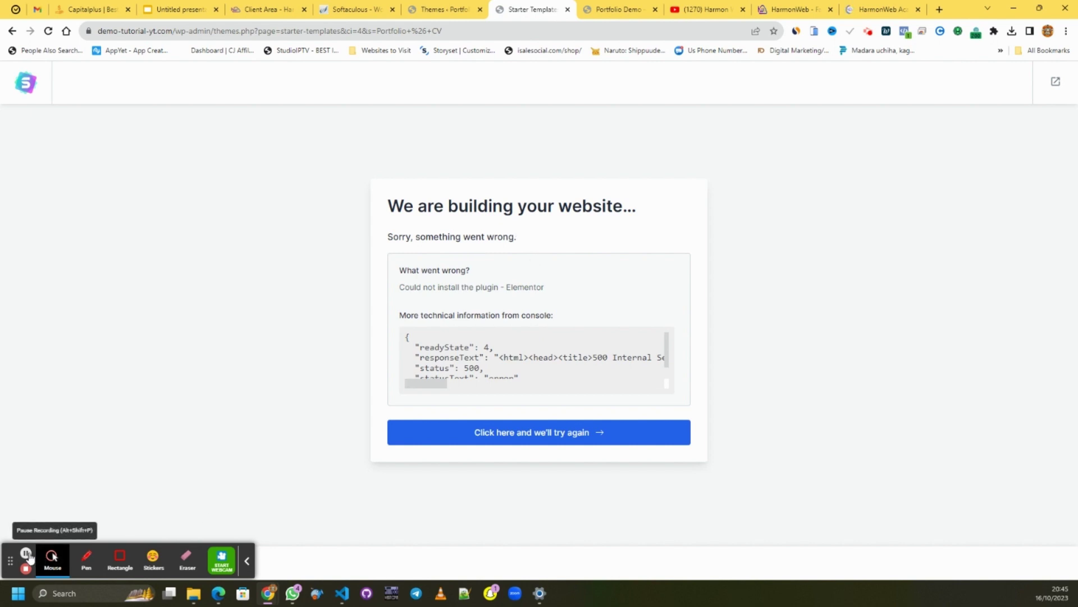
{"action": "scroll", "coordinate": [524, 367], "scroll_direction": "down", "scroll_amount": 1}
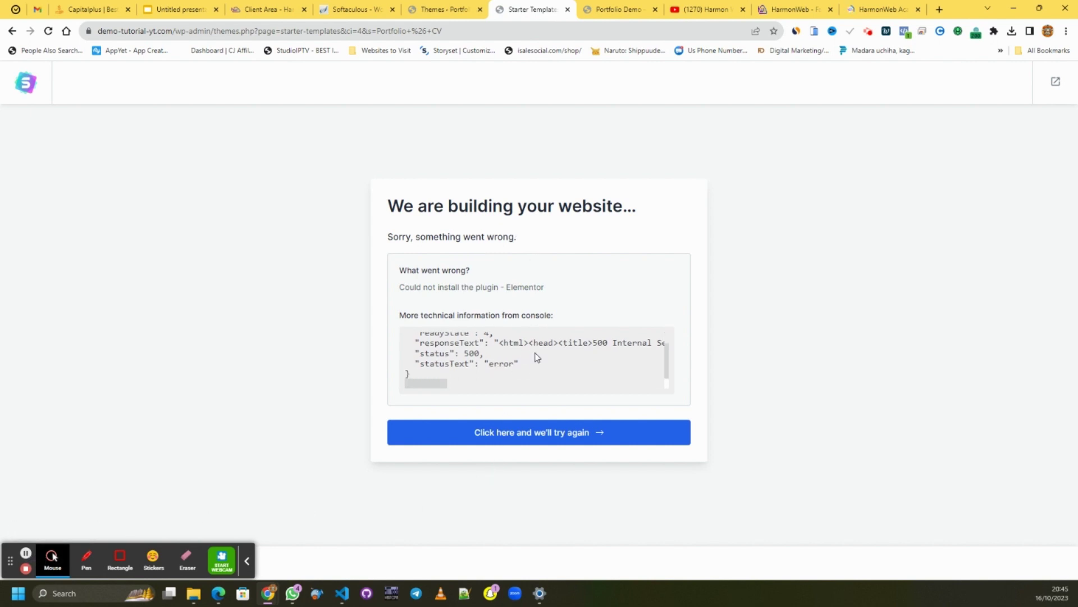
{"action": "scroll", "coordinate": [537, 357], "scroll_direction": "up", "scroll_amount": 1}
{"action": "scroll", "coordinate": [536, 352], "scroll_direction": "down", "scroll_amount": 1}
{"action": "mouse_move", "coordinate": [440, 384]}
{"action": "left_mouse_down"}
{"action": "mouse_move", "coordinate": [481, 387]}
{"action": "mouse_move", "coordinate": [444, 386]}
{"action": "left_mouse_up"}
{"action": "left_click", "coordinate": [528, 438]}
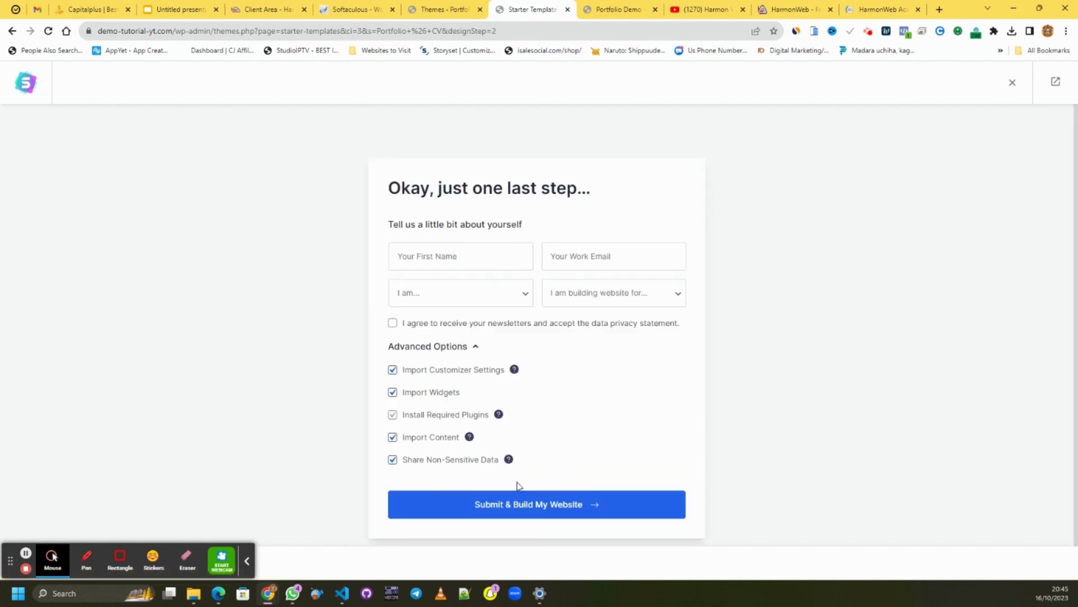
{"action": "left_click", "coordinate": [541, 505]}
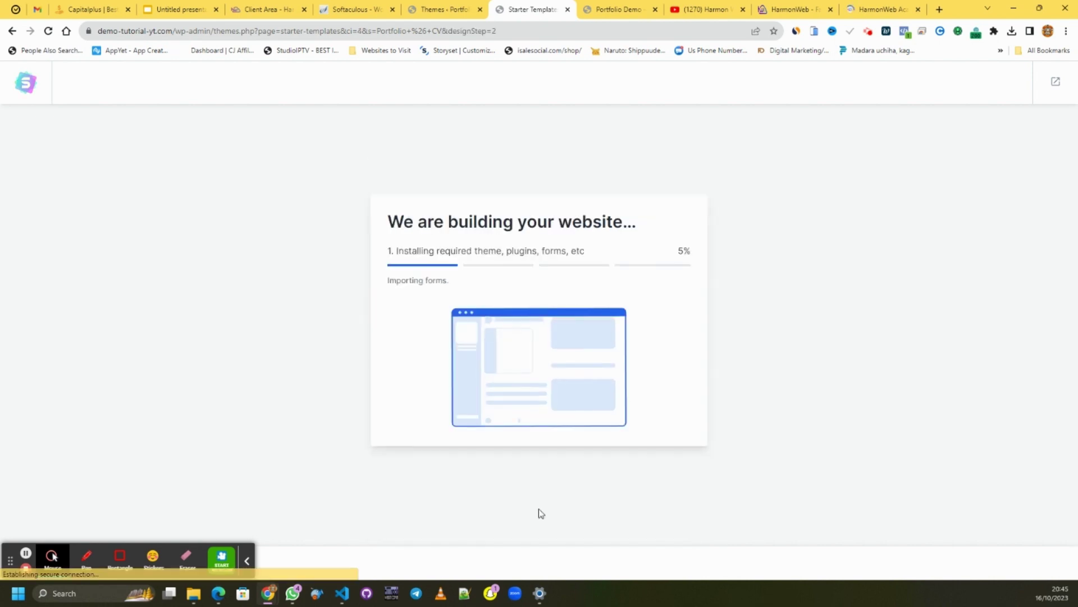
- Scroll the HarmonWeb Academy homepage through courses, partners, philosophy and footer, then back up
{"action": "left_click", "coordinate": [873, 16]}
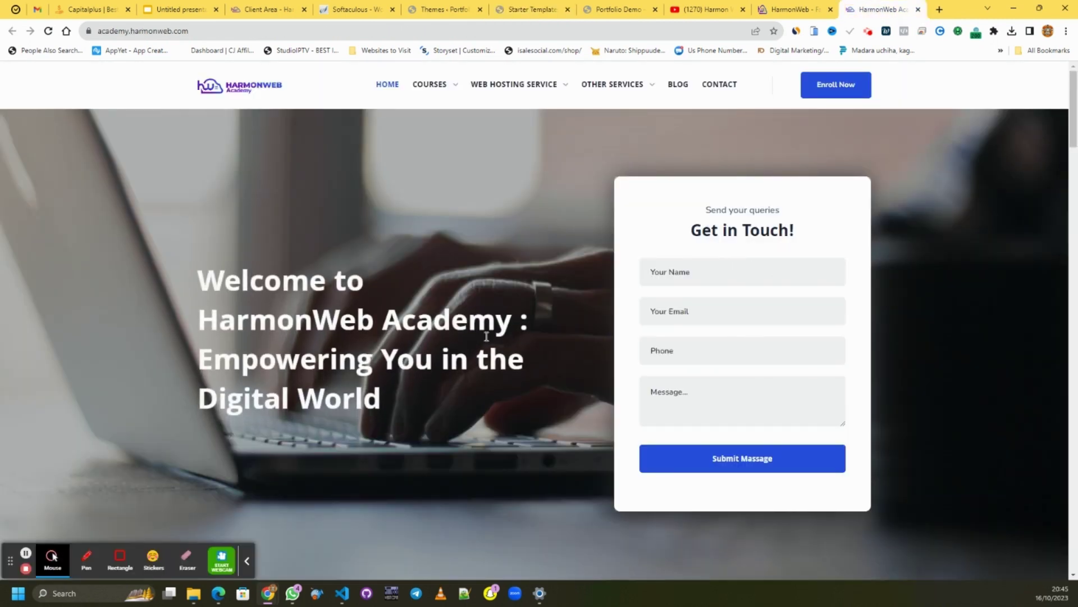
{"action": "scroll", "coordinate": [478, 271], "scroll_direction": "down", "scroll_amount": 9}
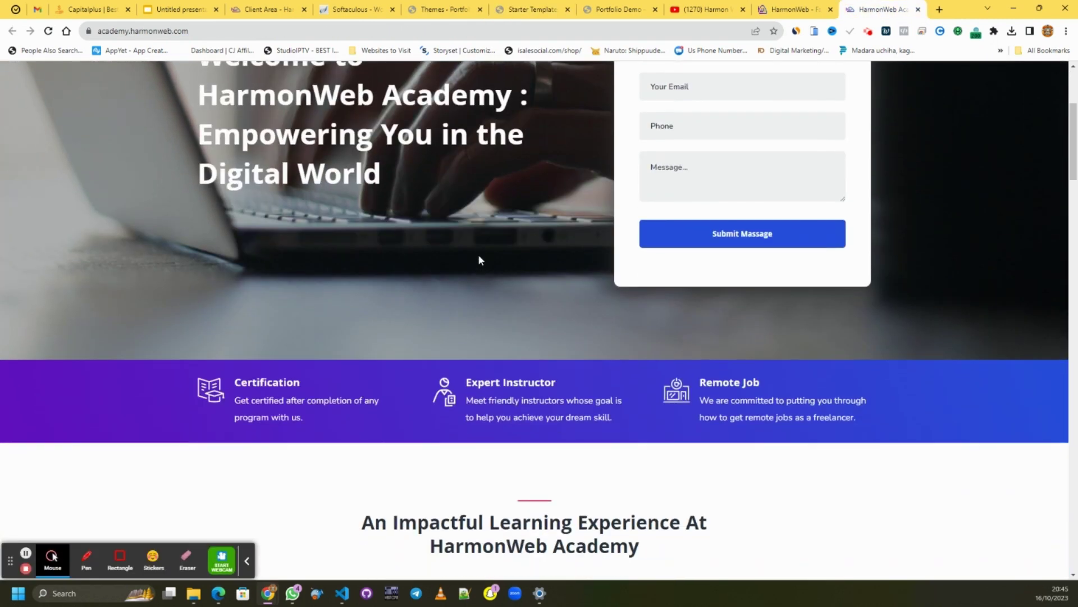
{"action": "scroll", "coordinate": [809, 202], "scroll_direction": "down", "scroll_amount": 4}
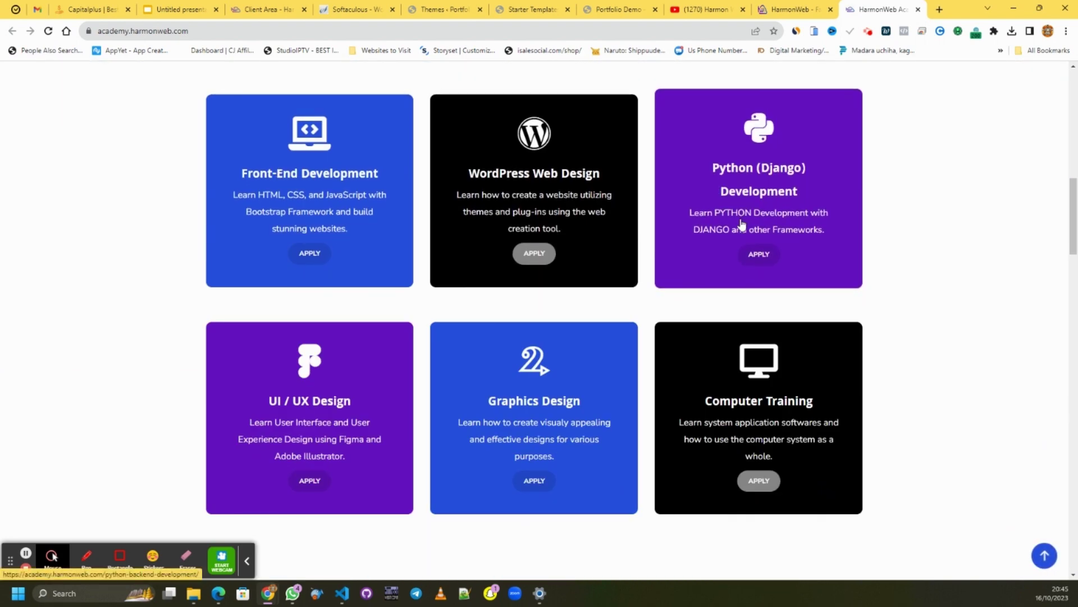
{"action": "scroll", "coordinate": [671, 351], "scroll_direction": "down", "scroll_amount": 5}
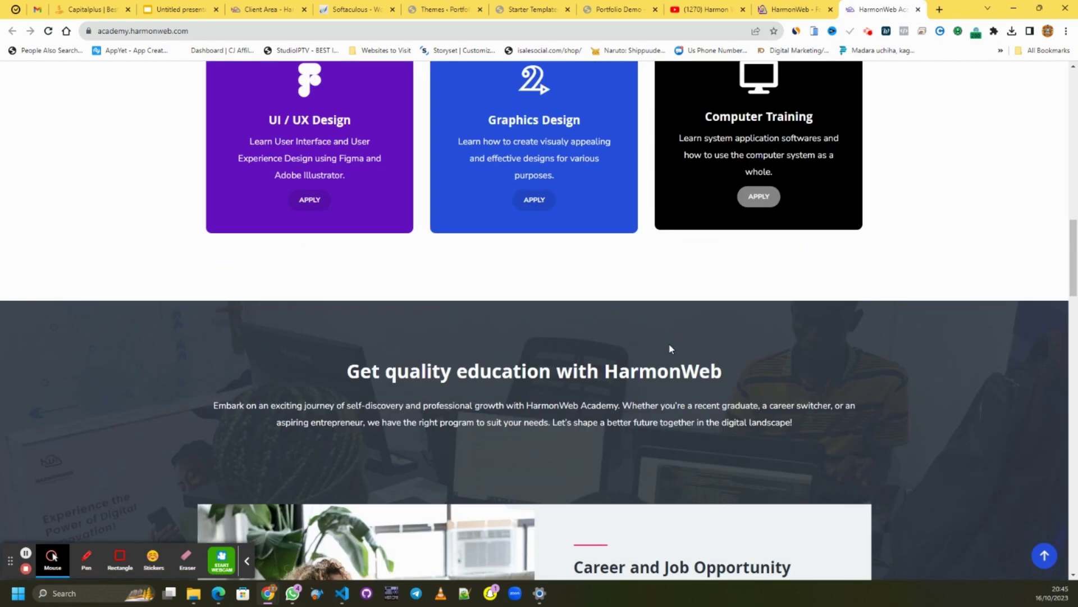
{"action": "scroll", "coordinate": [672, 351], "scroll_direction": "down", "scroll_amount": 15}
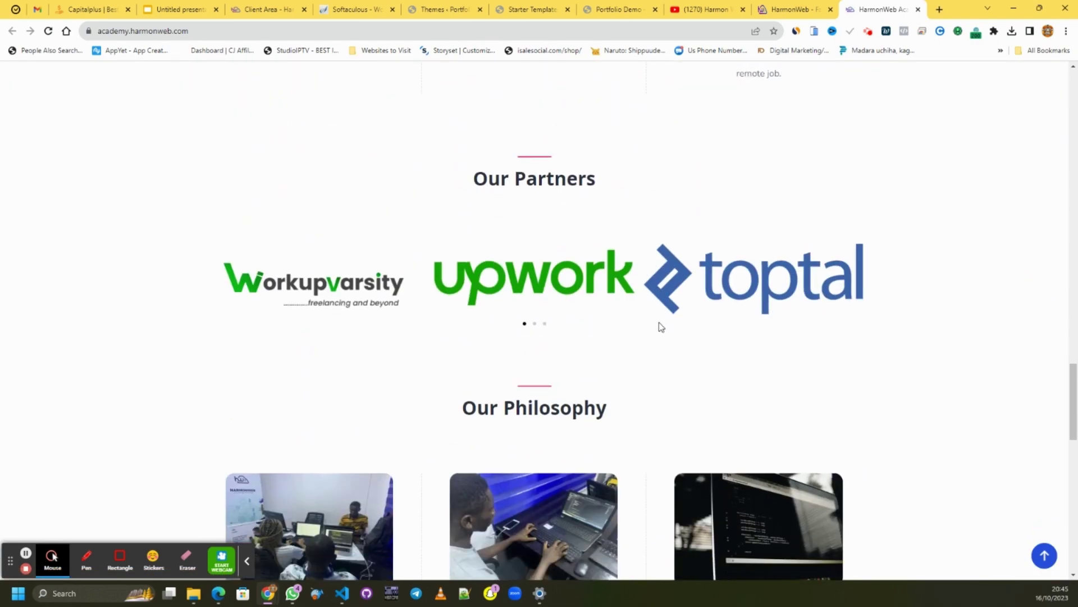
{"action": "scroll", "coordinate": [661, 327], "scroll_direction": "down", "scroll_amount": 7}
{"action": "scroll", "coordinate": [654, 317], "scroll_direction": "up", "scroll_amount": 6}
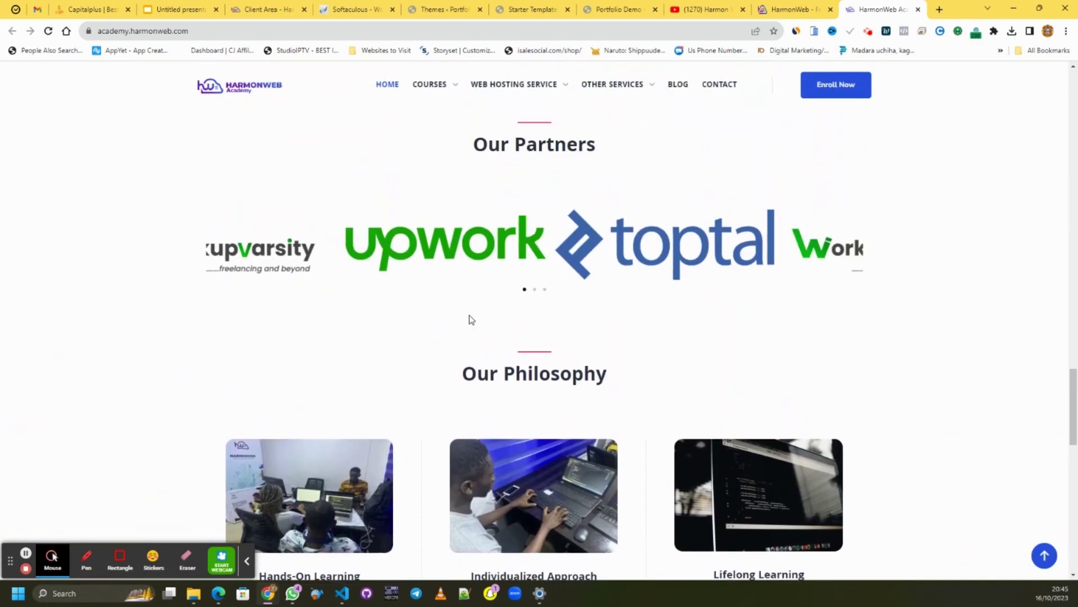
{"action": "scroll", "coordinate": [849, 159], "scroll_direction": "down", "scroll_amount": 4}
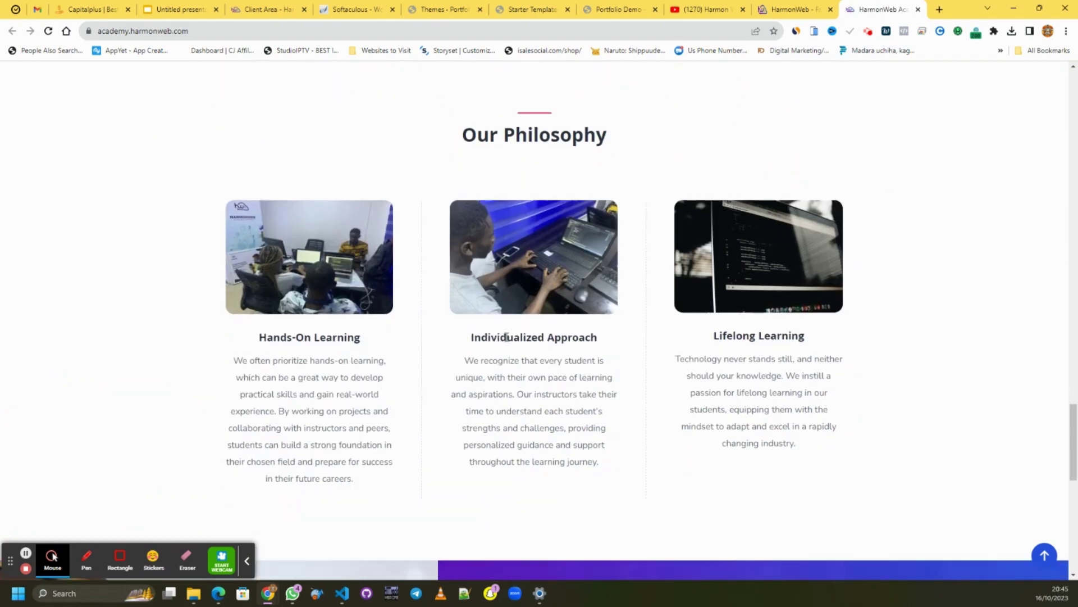
{"action": "scroll", "coordinate": [539, 308], "scroll_direction": "down", "scroll_amount": 10}
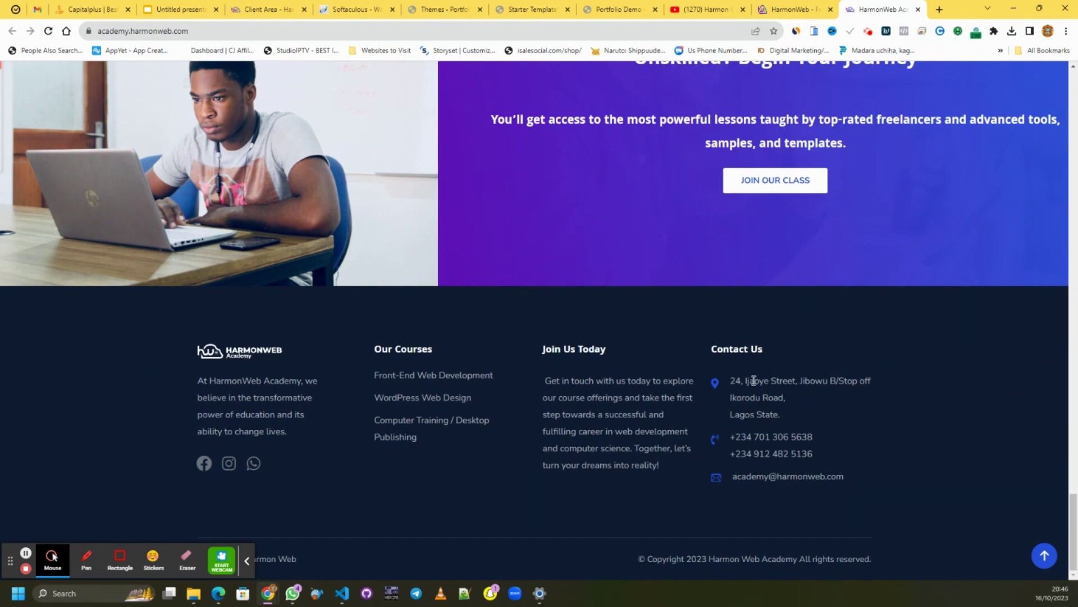
{"action": "scroll", "coordinate": [753, 378], "scroll_direction": "up", "scroll_amount": 15}
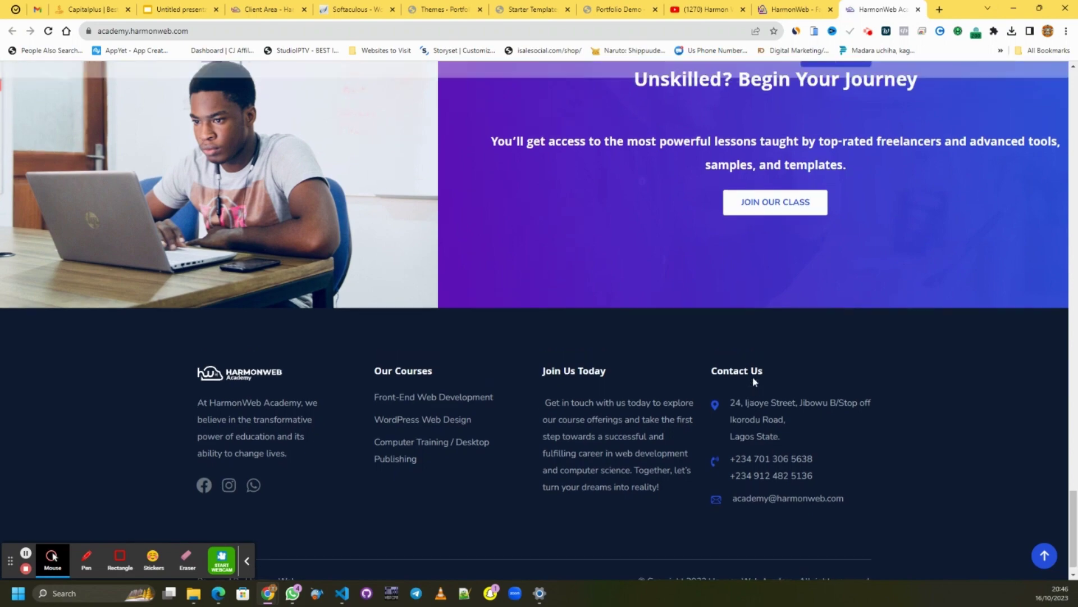
{"action": "scroll", "coordinate": [753, 370], "scroll_direction": "up", "scroll_amount": 10}
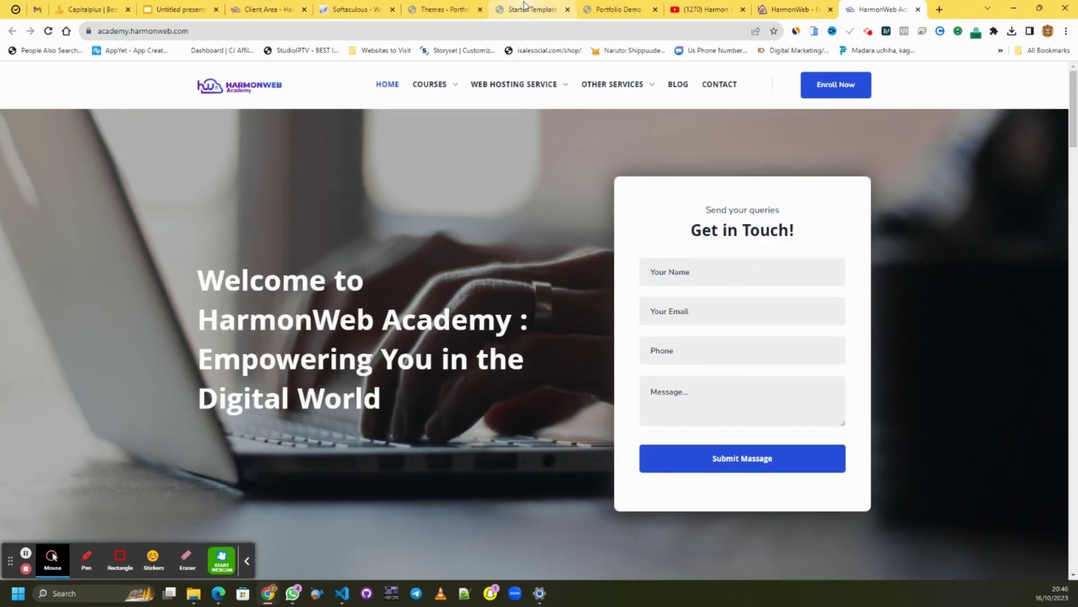
- Reload the Portfolio Demo site to show the imported portfolio design
{"action": "left_click", "coordinate": [528, 9]}
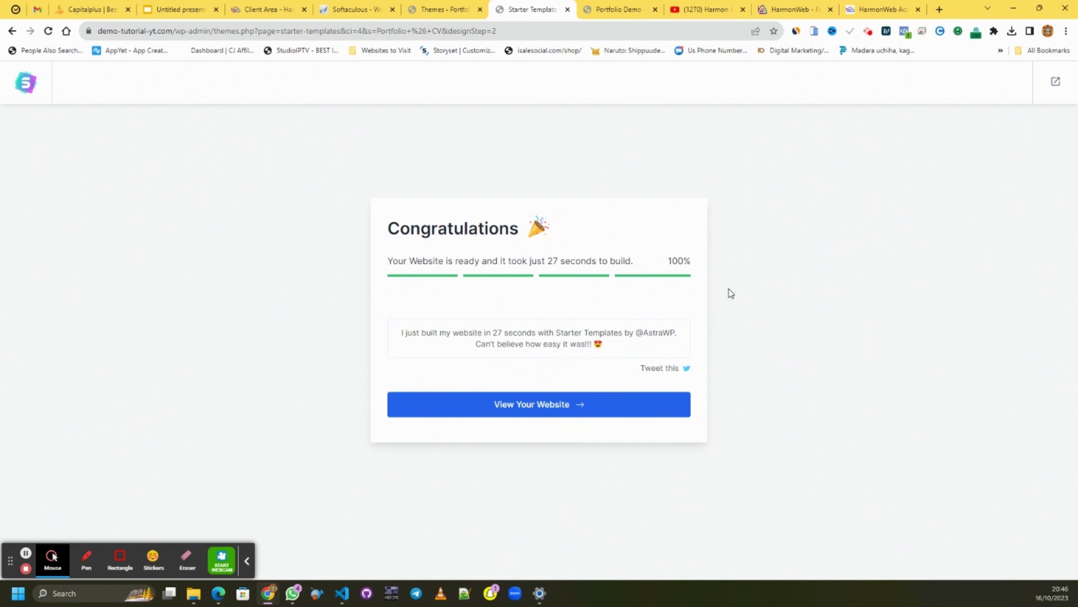
{"action": "left_click", "coordinate": [606, 10]}
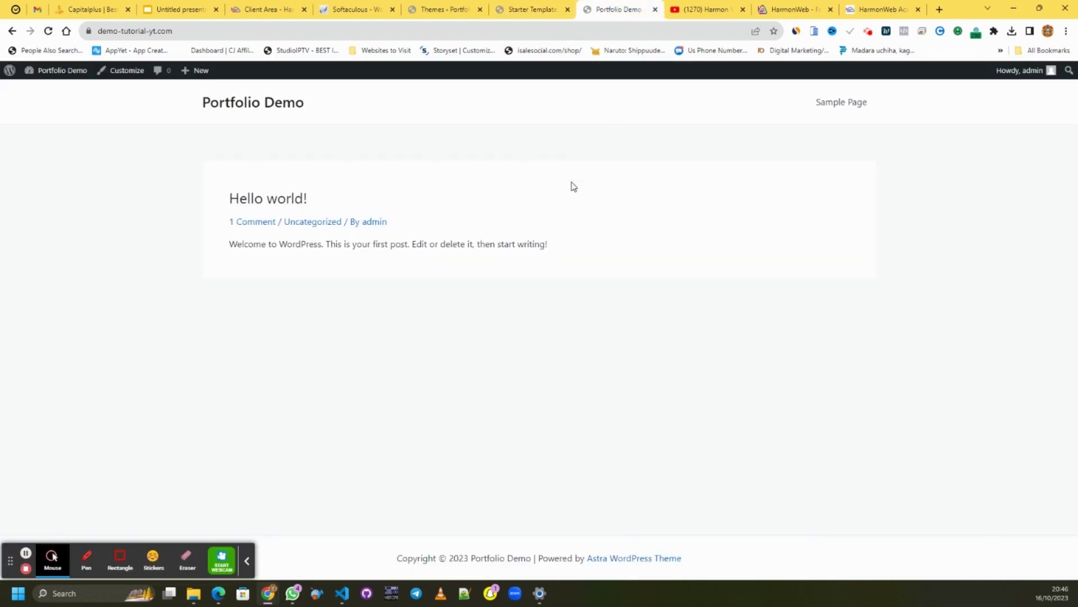
{"action": "right_click", "coordinate": [573, 187]}
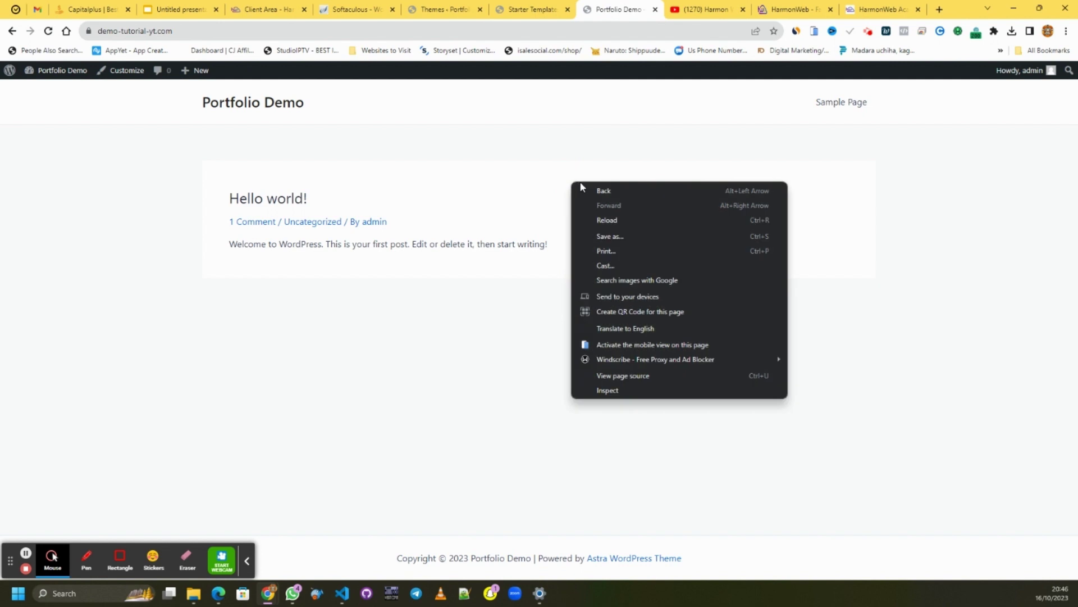
{"action": "left_click", "coordinate": [628, 227]}
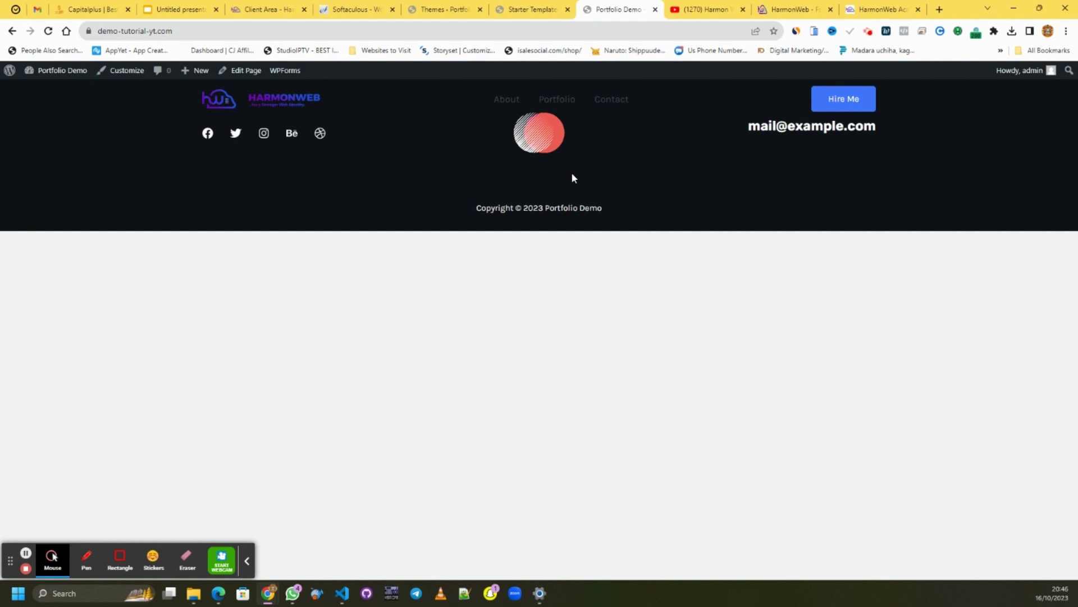
- View the finished website, then exit the template builder to the dashboard
{"action": "left_click", "coordinate": [531, 9]}
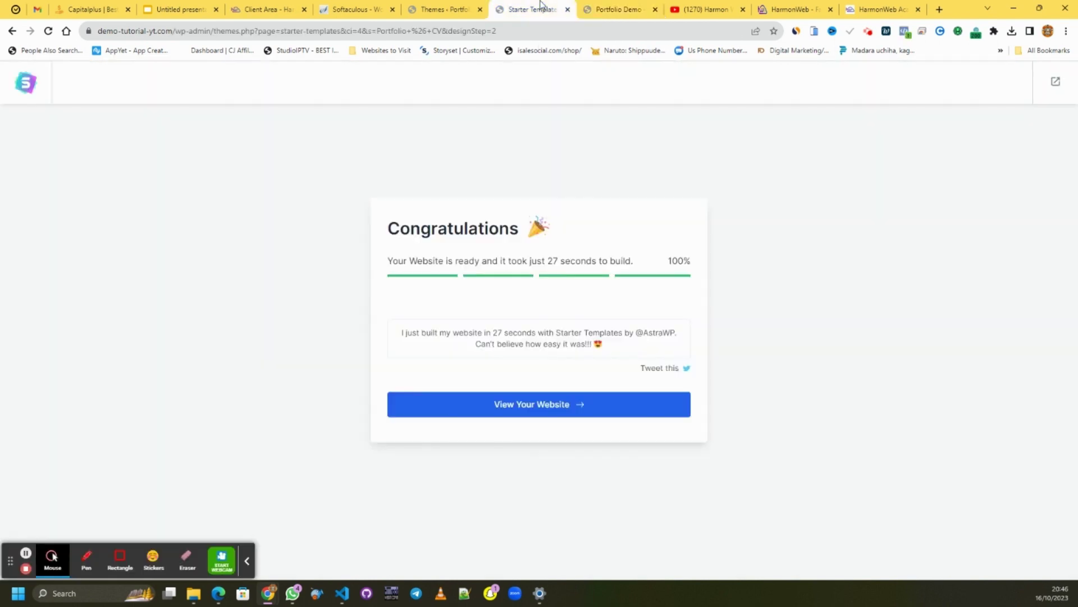
{"action": "left_click", "coordinate": [537, 405]}
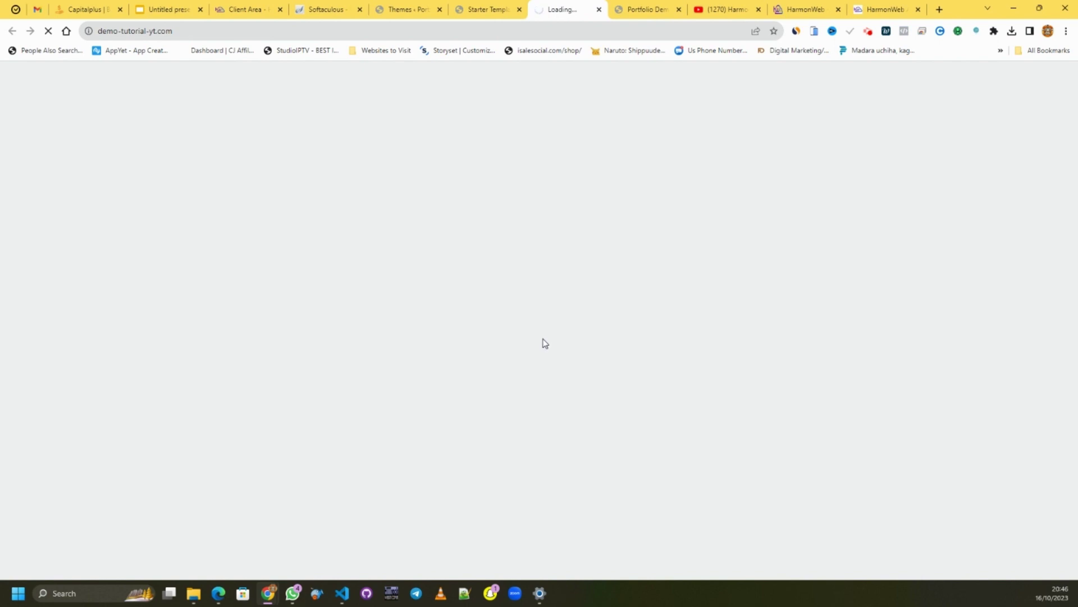
{"action": "left_click", "coordinate": [482, 10]}
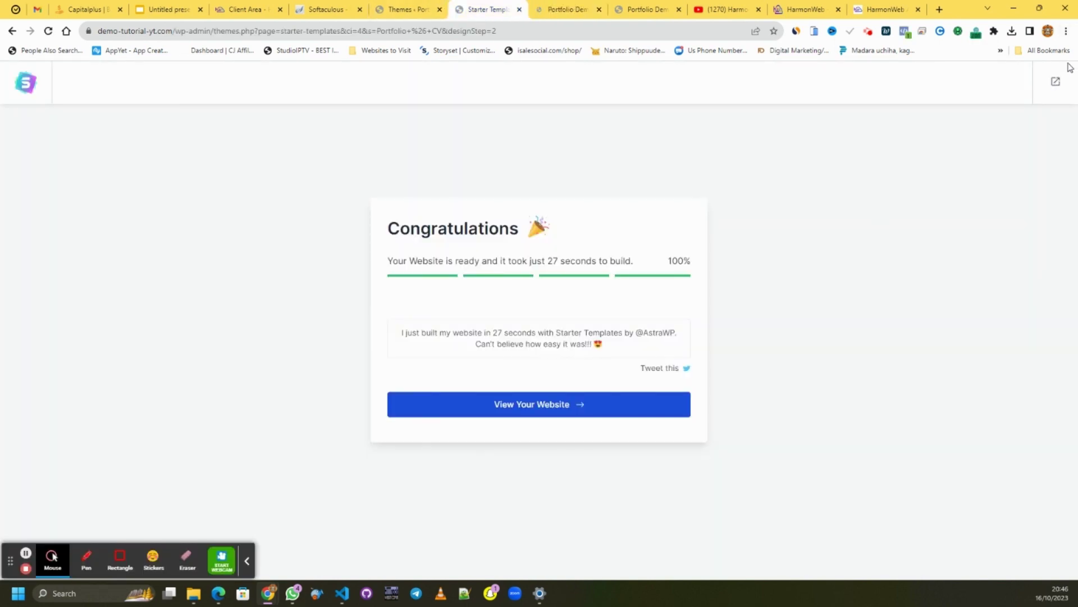
{"action": "left_click", "coordinate": [1056, 83]}
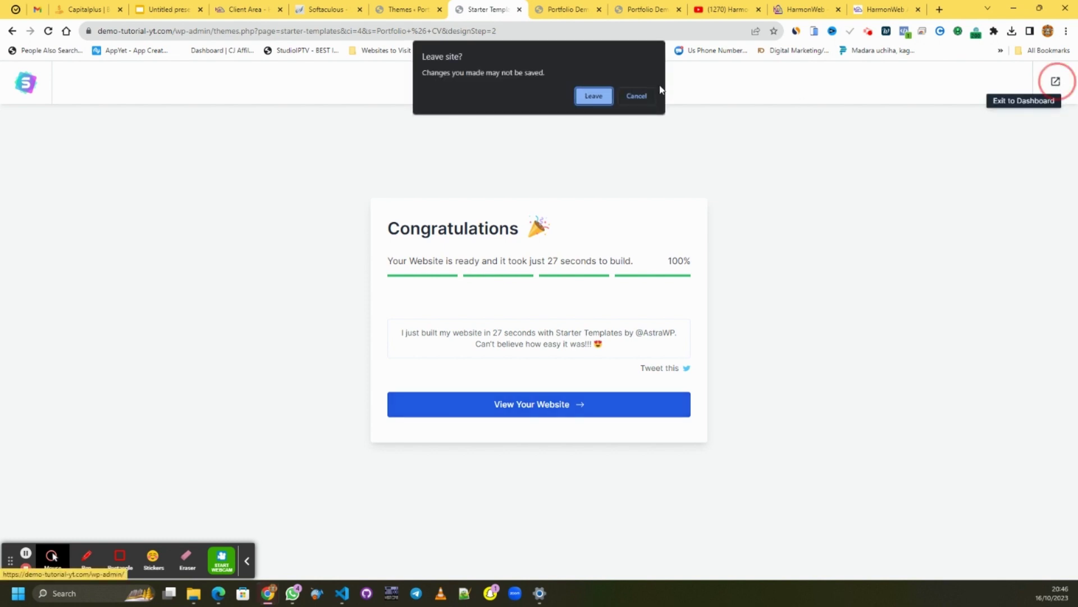
{"action": "left_click", "coordinate": [594, 96]}
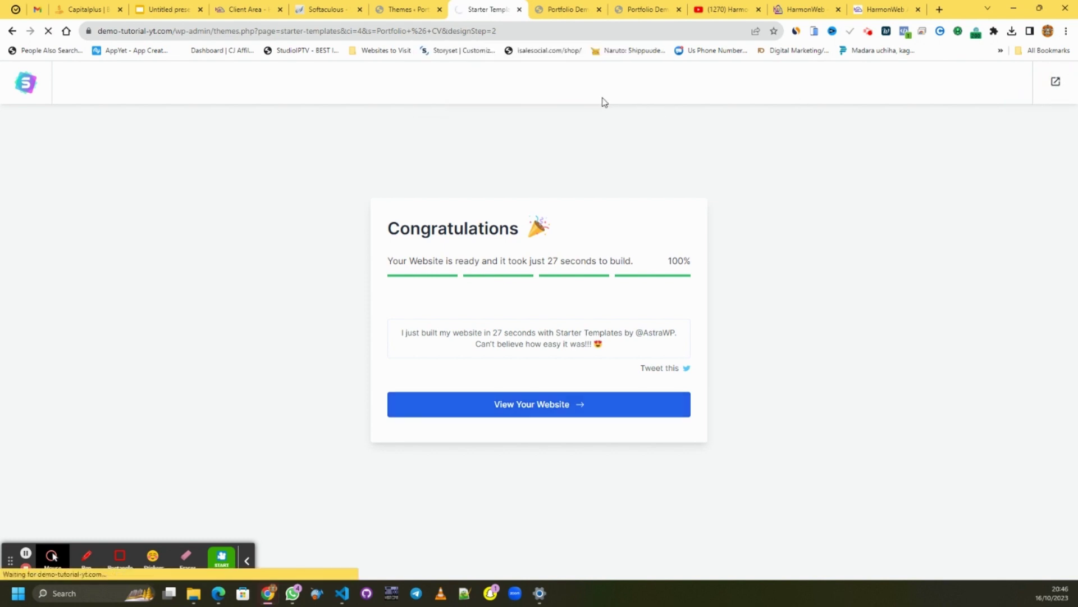
- Launch the Customizer from the live site and dismiss the dashboard's template rating request
{"action": "left_click", "coordinate": [564, 10]}
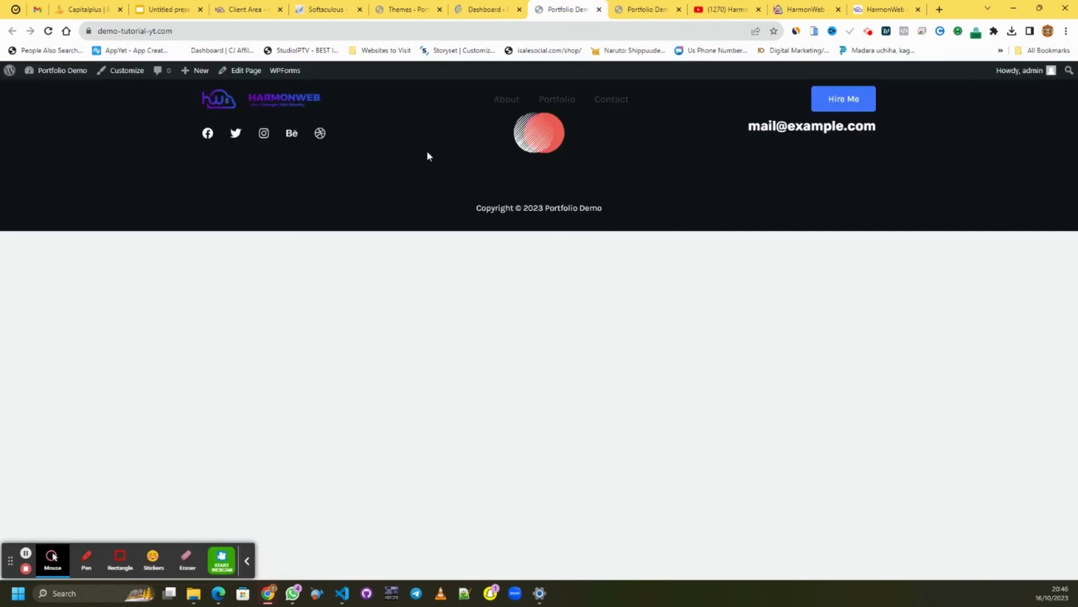
{"action": "left_click", "coordinate": [114, 73]}
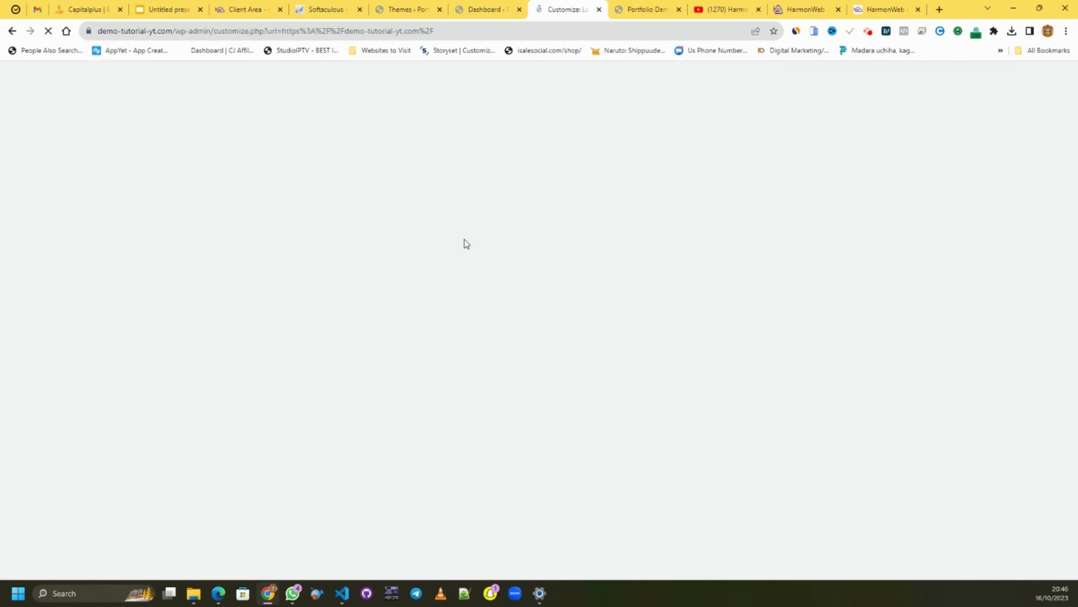
{"action": "left_click", "coordinate": [484, 11]}
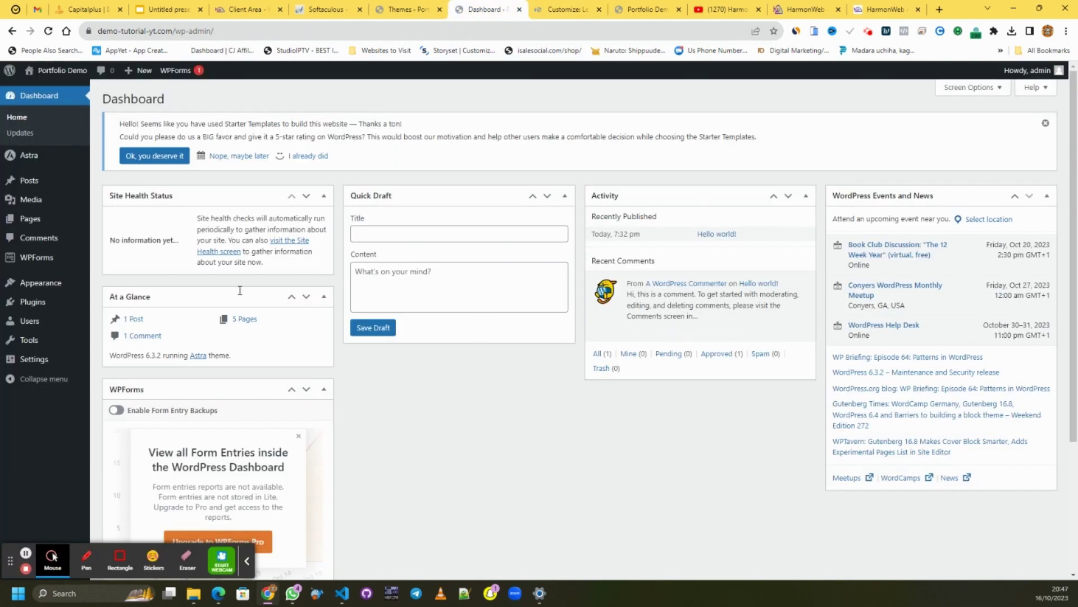
{"action": "left_click", "coordinate": [245, 157]}
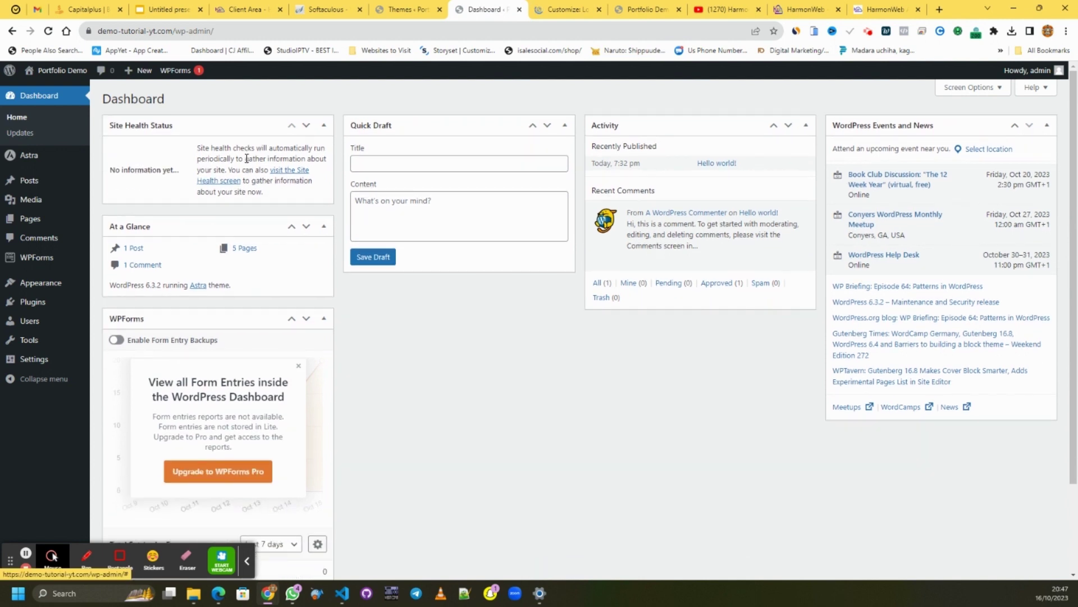
{"action": "left_click", "coordinate": [578, 10]}
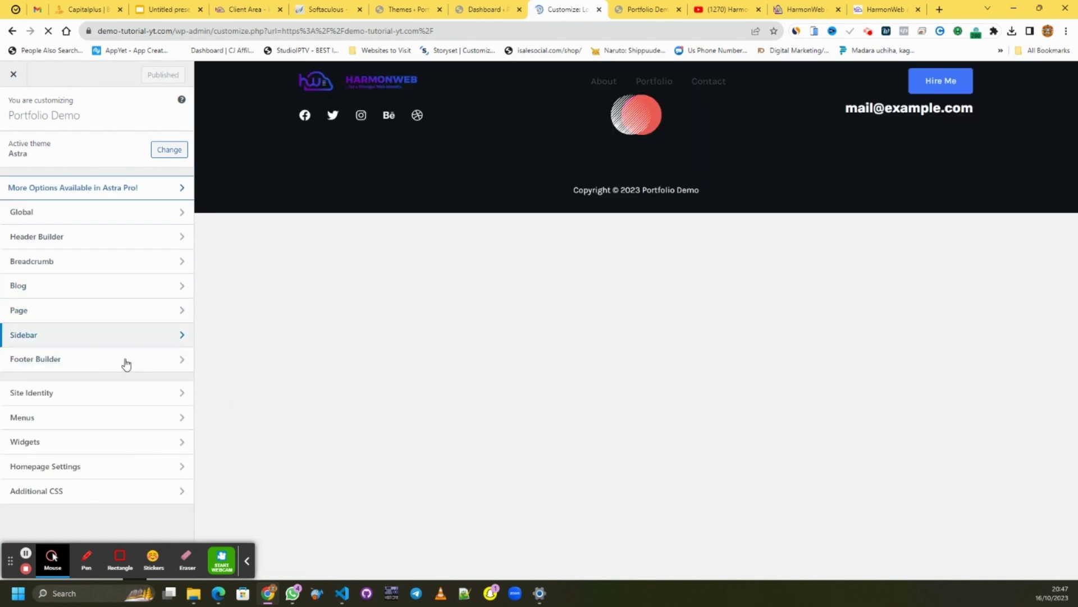
- Choose Portfolio as the static homepage in Homepage Settings
{"action": "left_click", "coordinate": [100, 469]}
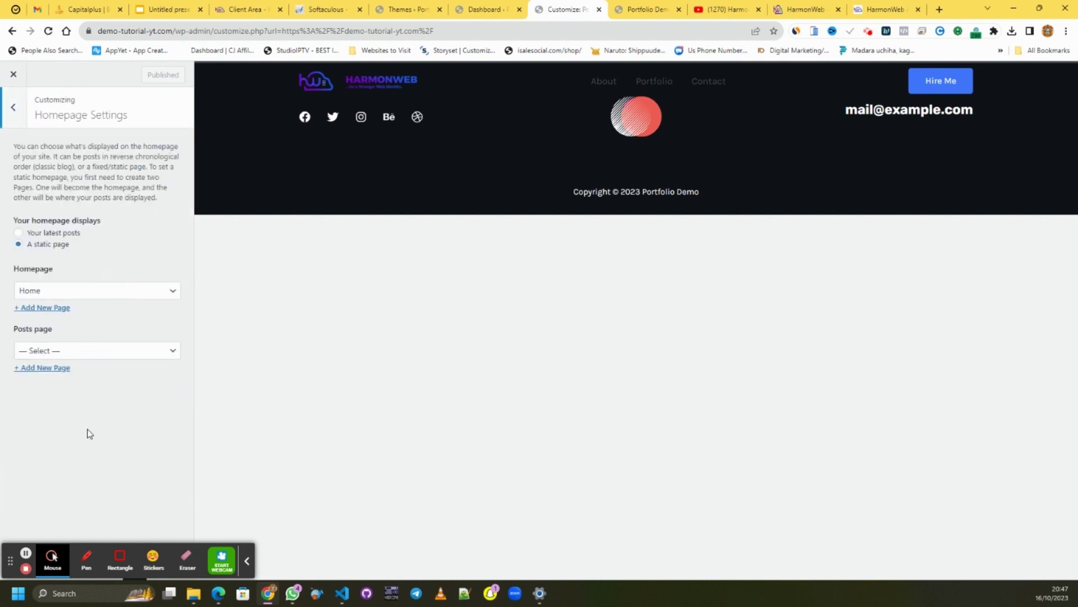
{"action": "left_click", "coordinate": [73, 293]}
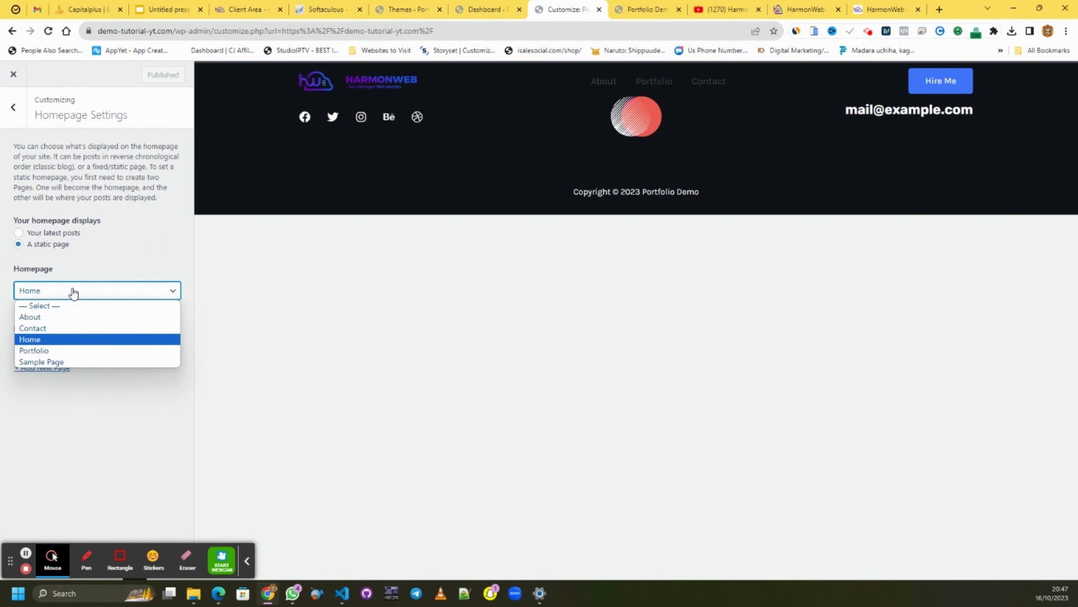
{"action": "left_click", "coordinate": [74, 293]}
{"action": "double_click", "coordinate": [73, 293]}
{"action": "left_click", "coordinate": [73, 293]}
{"action": "left_click", "coordinate": [73, 293]}
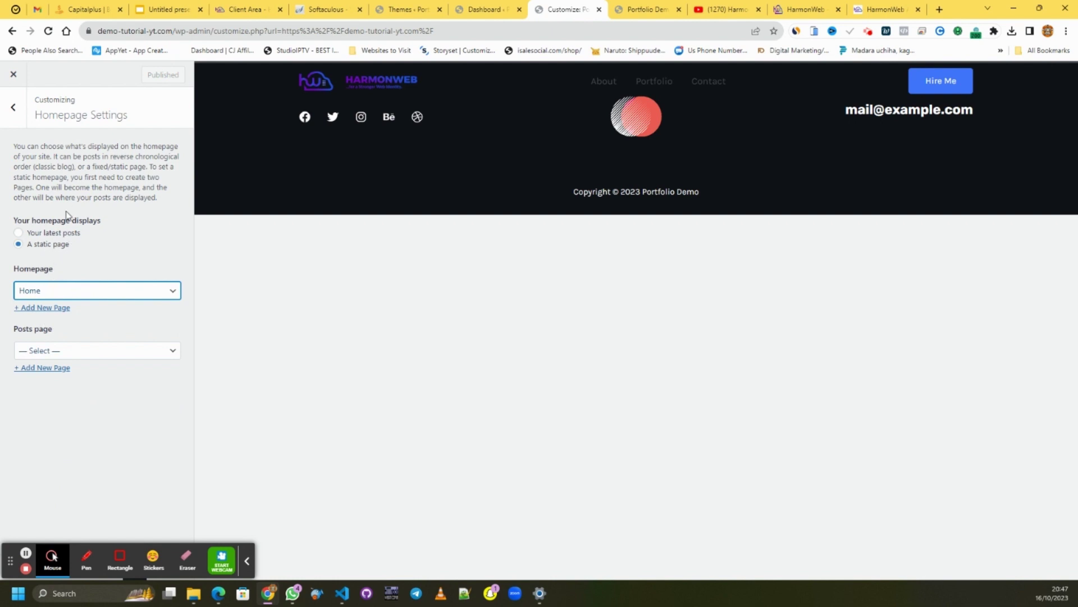
{"action": "left_click_drag", "start_coordinate": [15, 224], "coordinate": [104, 224]}
{"action": "left_click", "coordinate": [109, 224]}
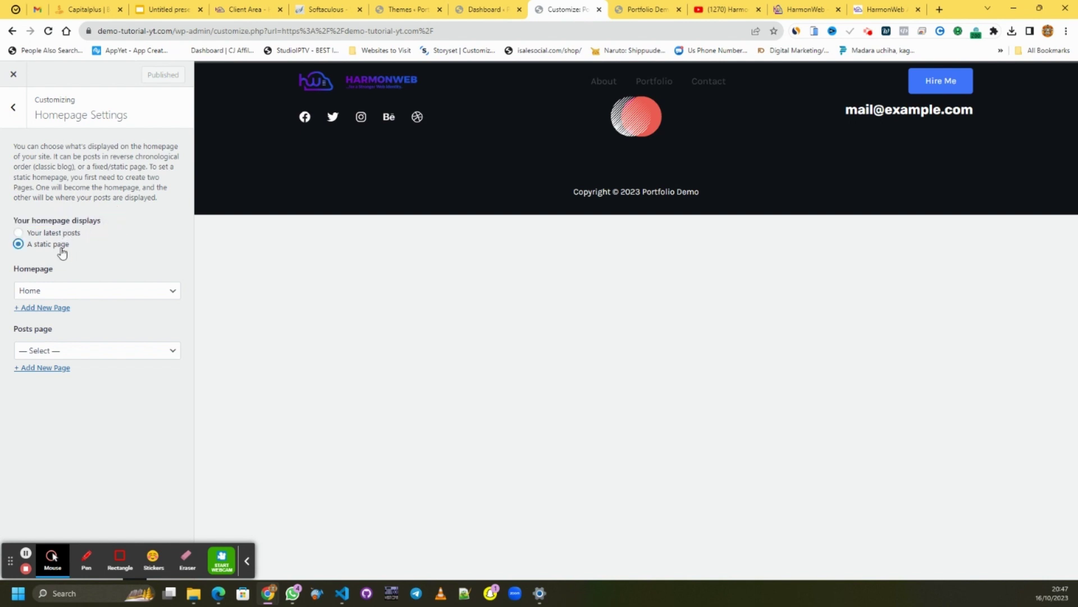
{"action": "left_click", "coordinate": [56, 295]}
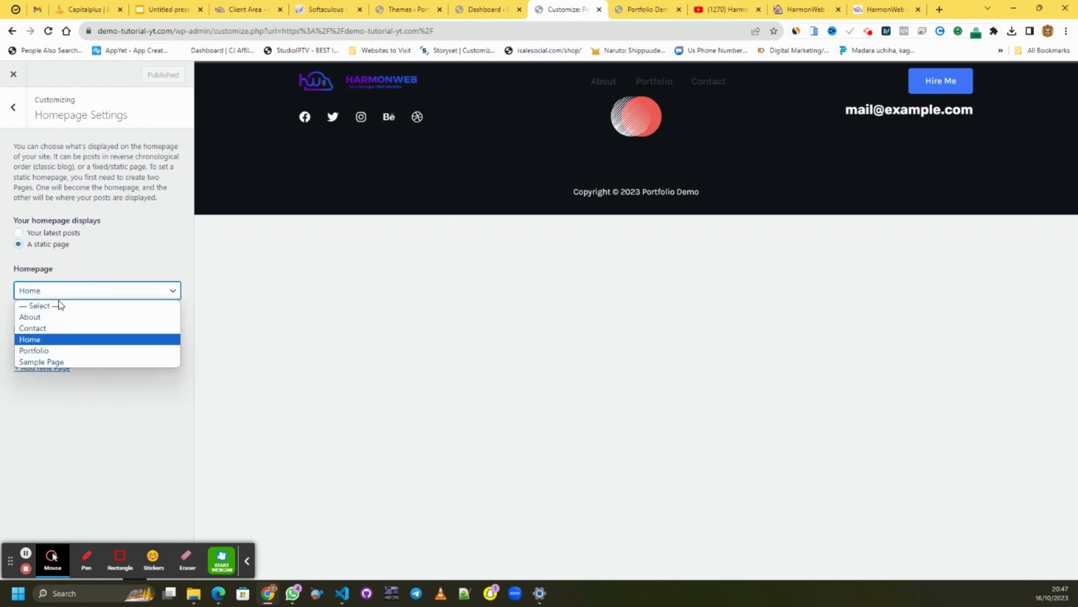
{"action": "left_click", "coordinate": [56, 351]}
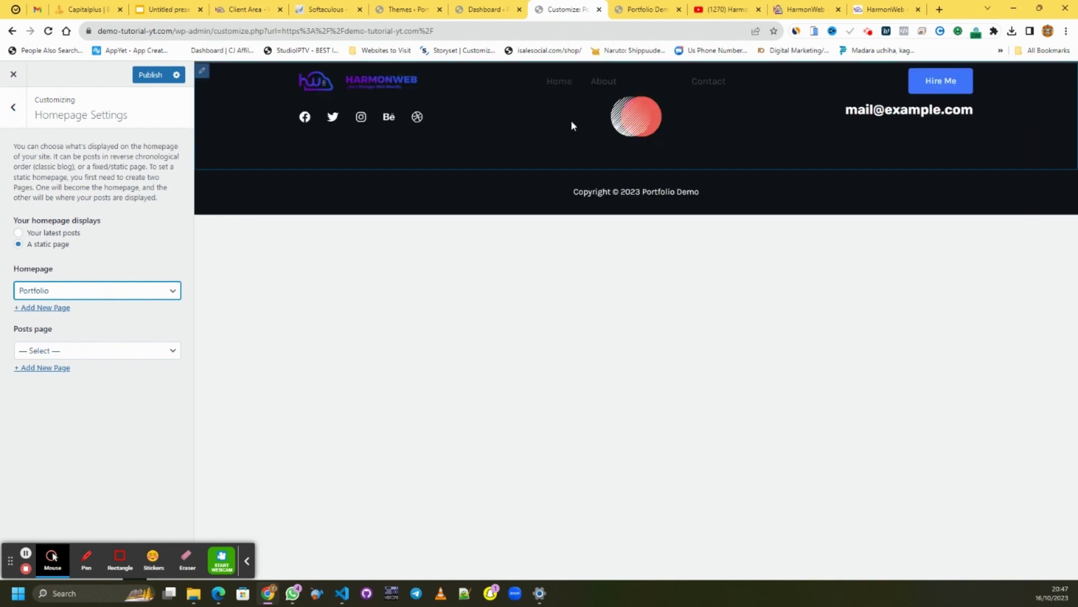
{"action": "left_click", "coordinate": [33, 558]}
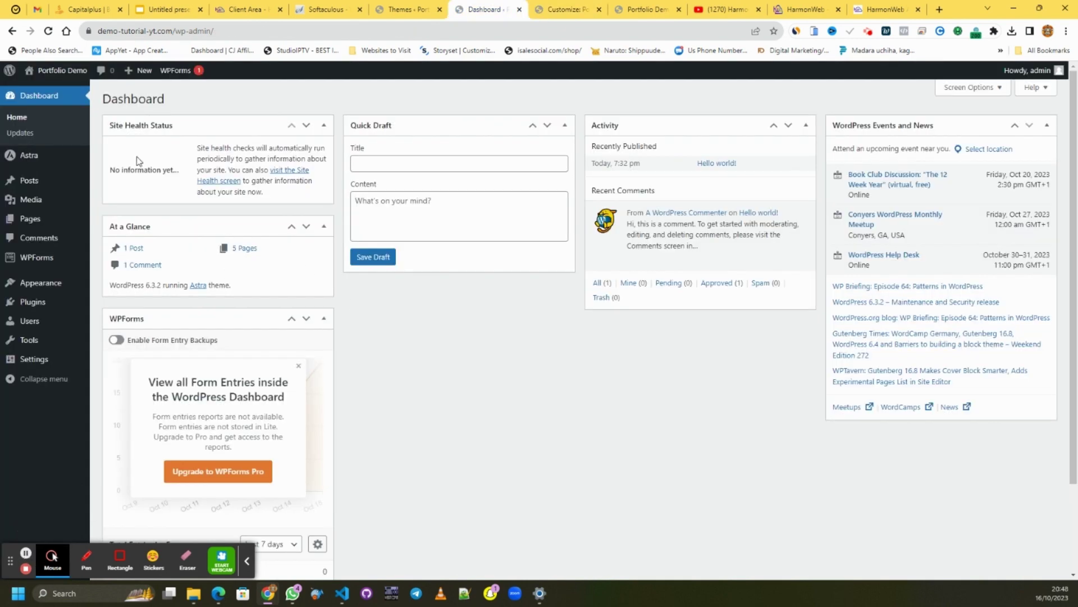
- Open All Pages, preview the Portfolio page in a new tab, then close that tab
{"action": "mouse_move", "coordinate": [37, 221]}
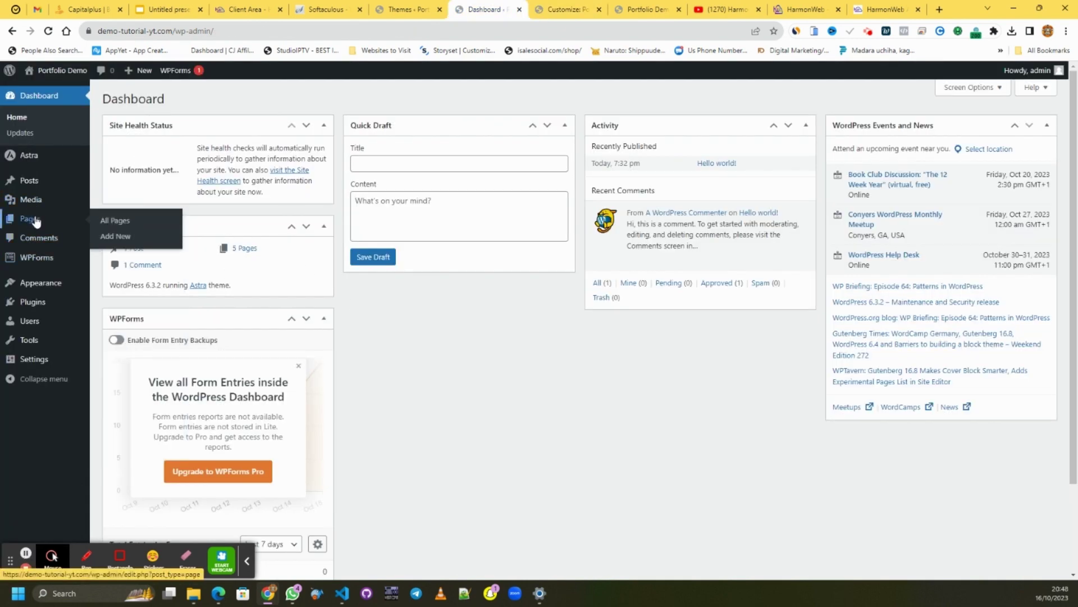
{"action": "left_click", "coordinate": [116, 233]}
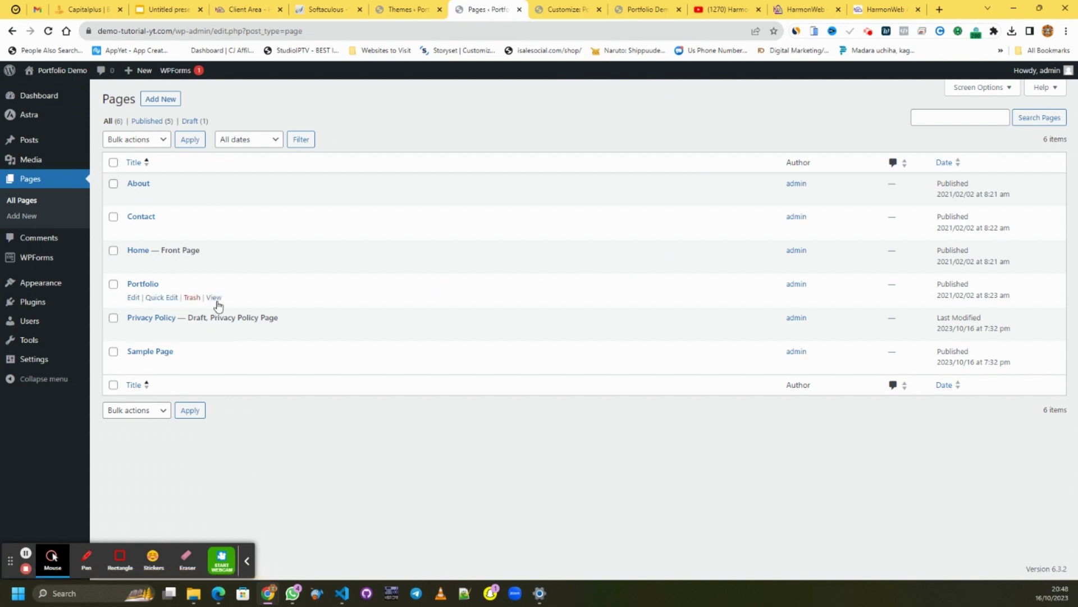
{"action": "right_click", "coordinate": [214, 297]}
{"action": "left_click", "coordinate": [251, 313]}
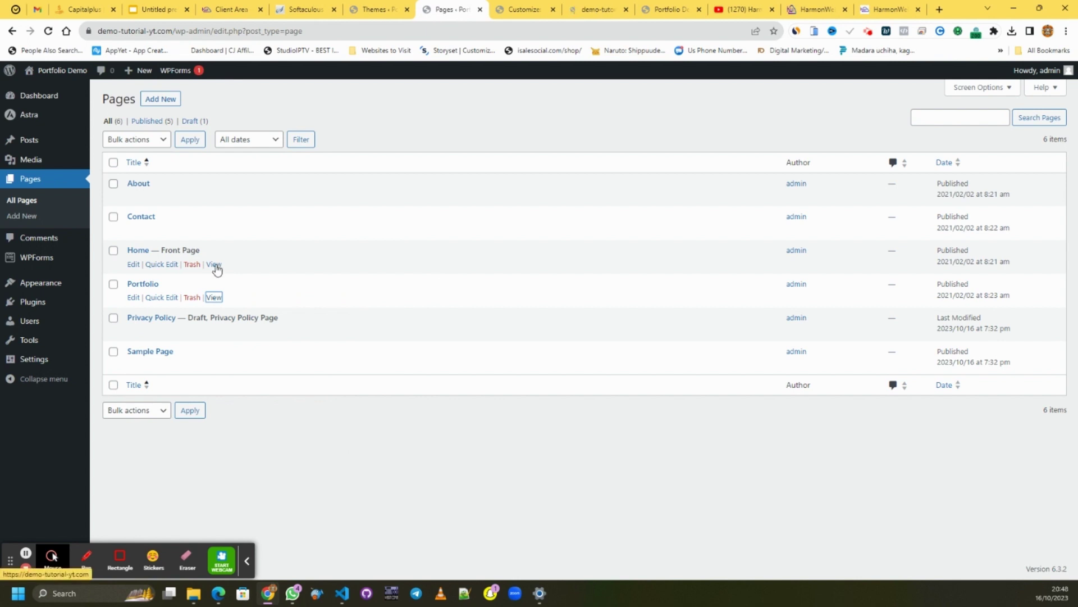
{"action": "left_click", "coordinate": [602, 11]}
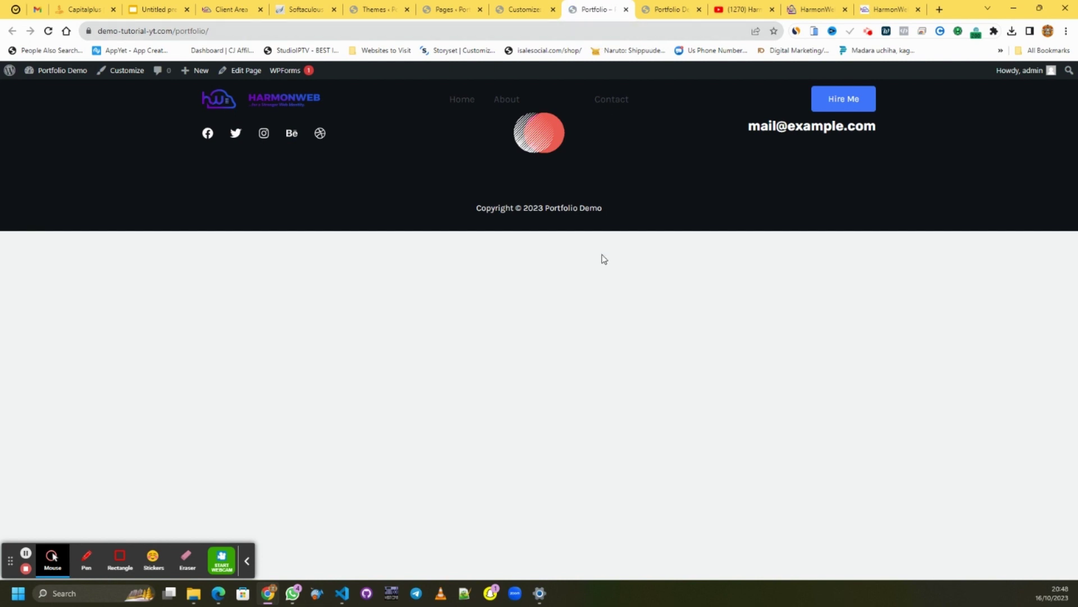
{"action": "left_click", "coordinate": [626, 9]}
{"action": "left_click", "coordinate": [442, 13]}
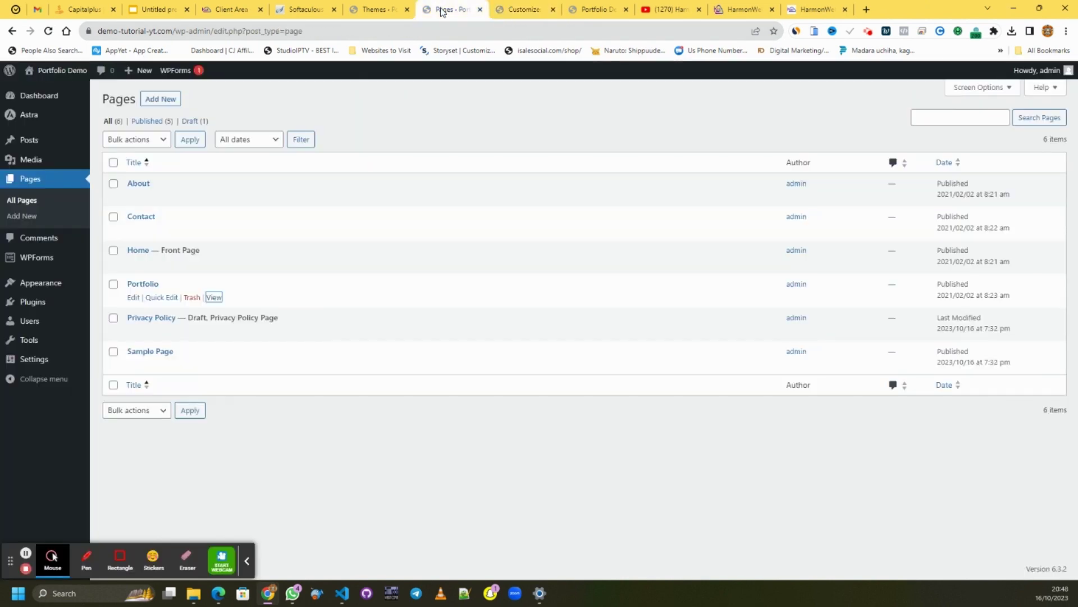
- Open the Starter Templates library filtered to Portfolio & CV
{"action": "mouse_move", "coordinate": [56, 288]}
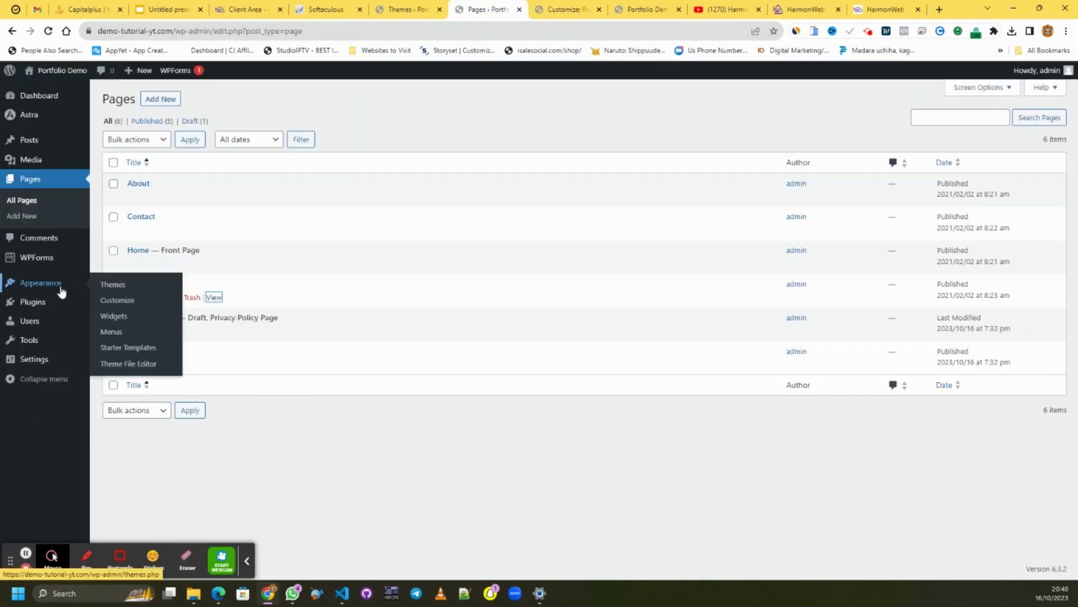
{"action": "left_click", "coordinate": [119, 348]}
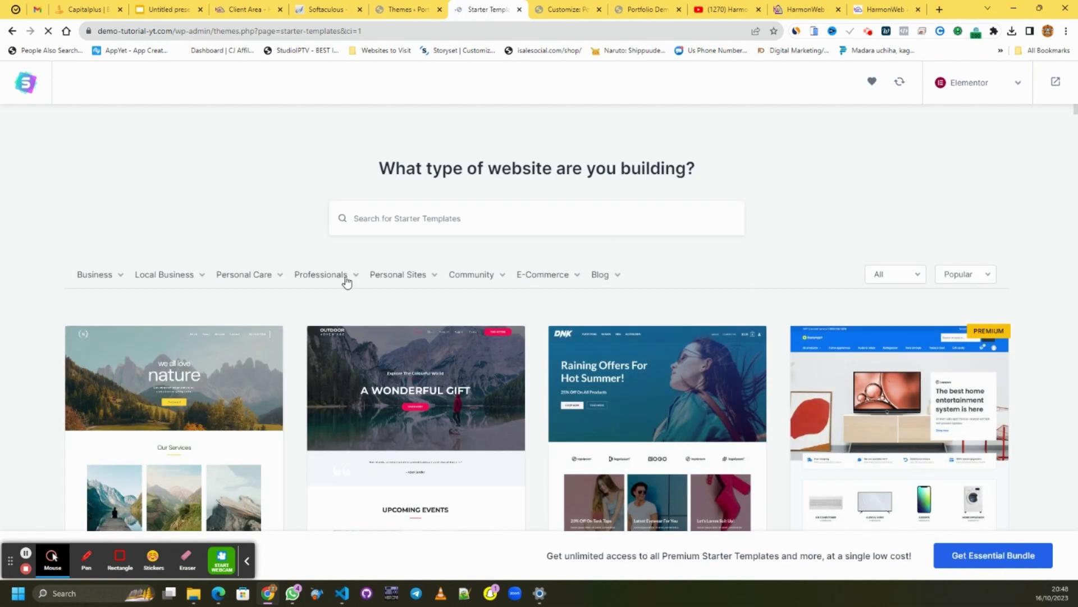
{"action": "mouse_move", "coordinate": [391, 281]}
{"action": "left_click", "coordinate": [405, 320]}
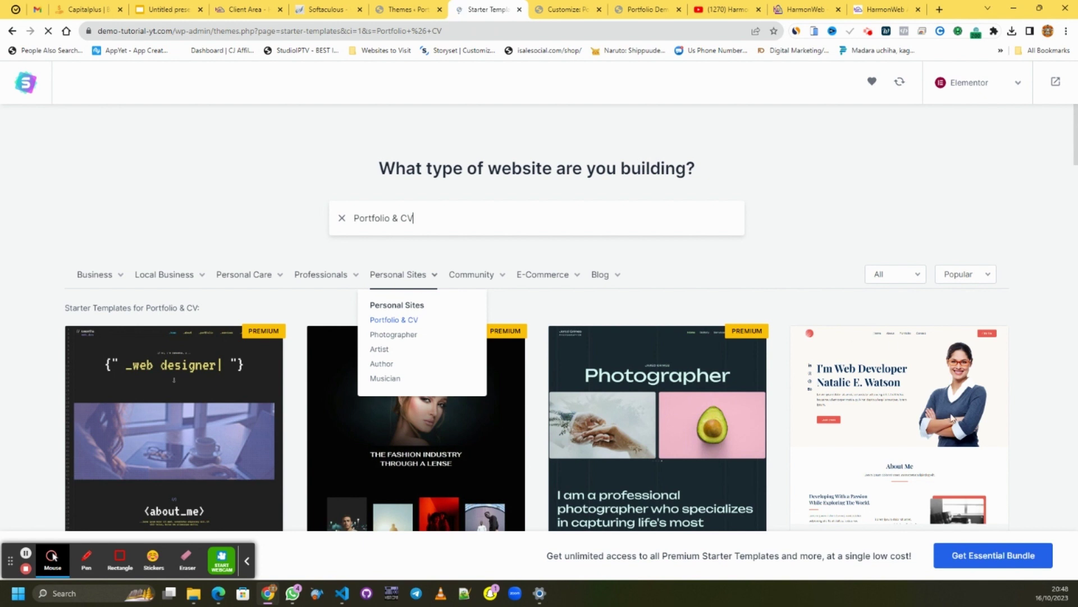
- Pick the web developer personal portfolio template and open its logo media library
{"action": "left_click", "coordinate": [949, 427]}
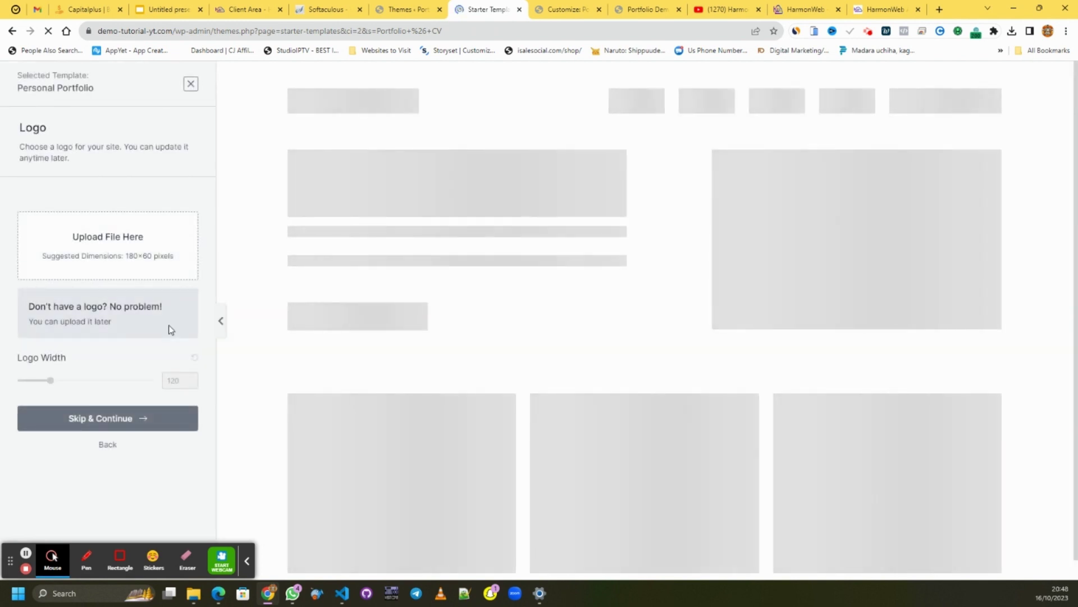
{"action": "left_click", "coordinate": [106, 251]}
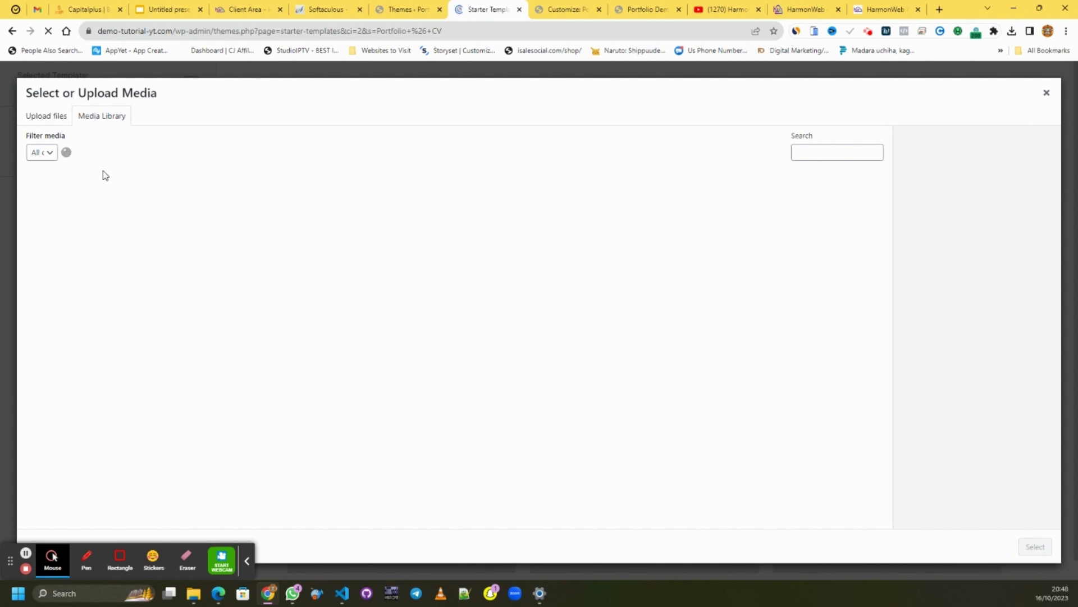
{"action": "left_click", "coordinate": [403, 20]}
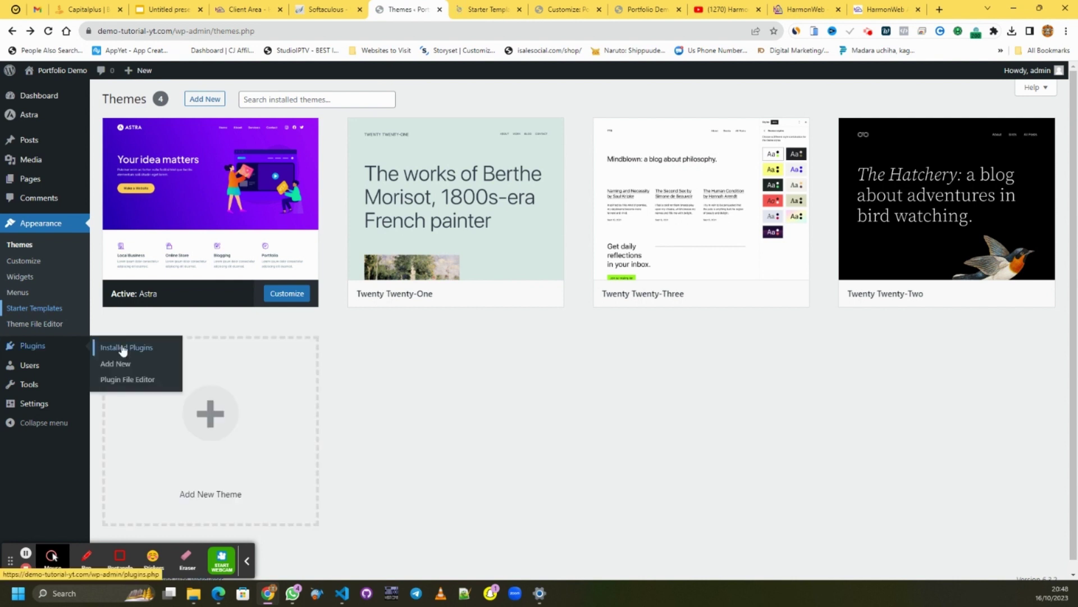
- Set harmonweb-logo.png as the template logo and widen it to about 263 pixels
{"action": "left_click", "coordinate": [104, 347]}
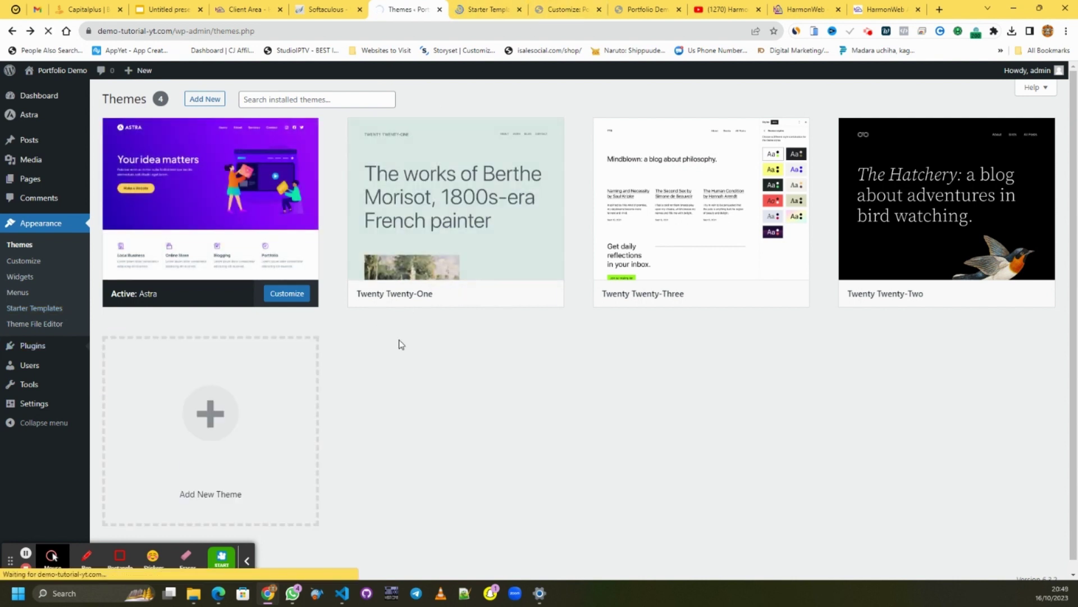
{"action": "left_click", "coordinate": [480, 8]}
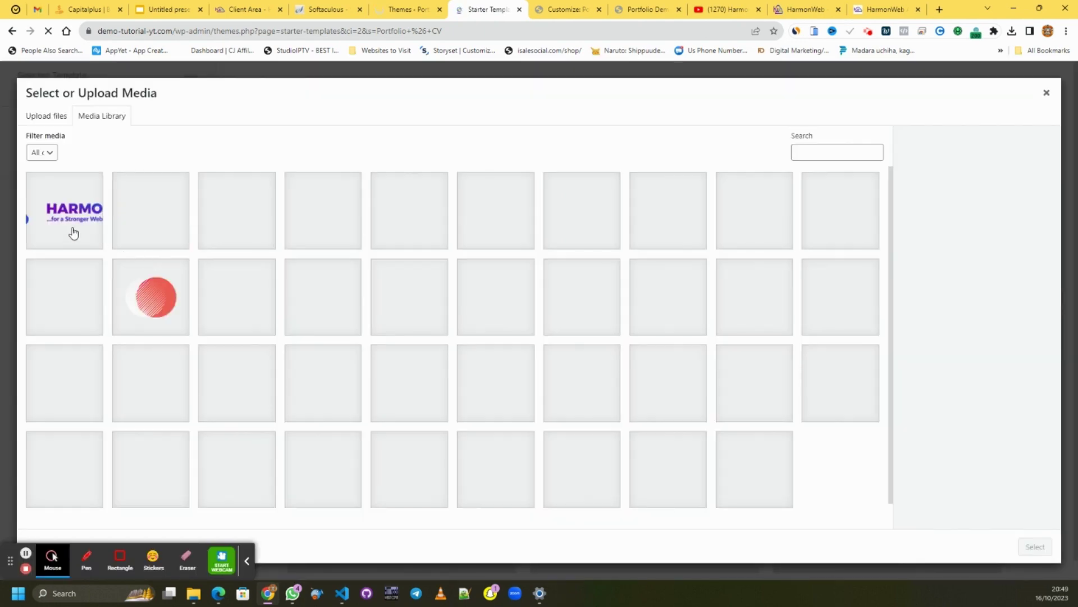
{"action": "left_click", "coordinate": [71, 231]}
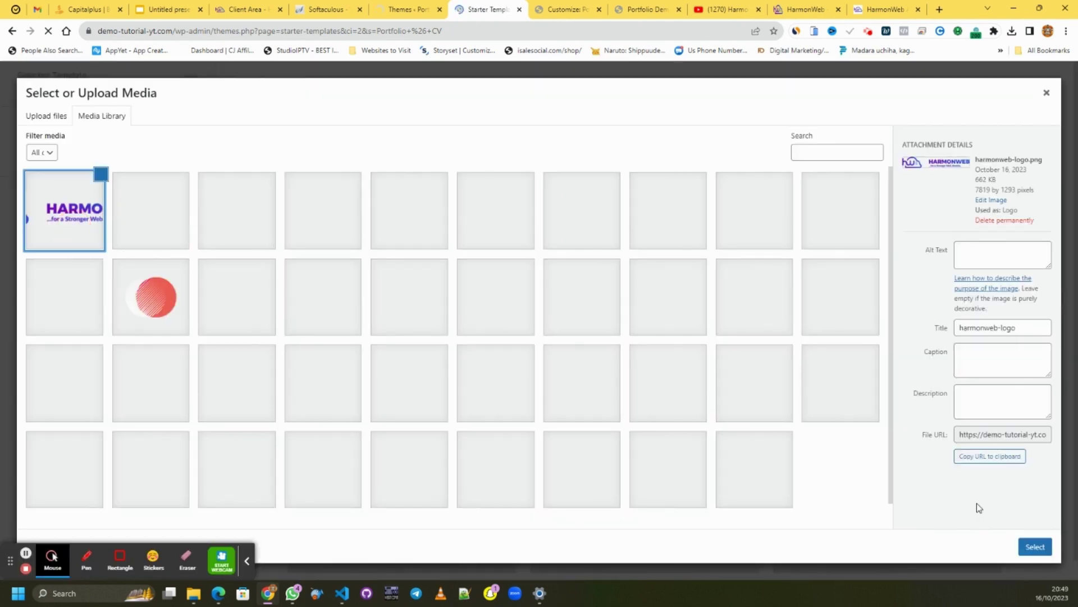
{"action": "left_click", "coordinate": [1035, 547]}
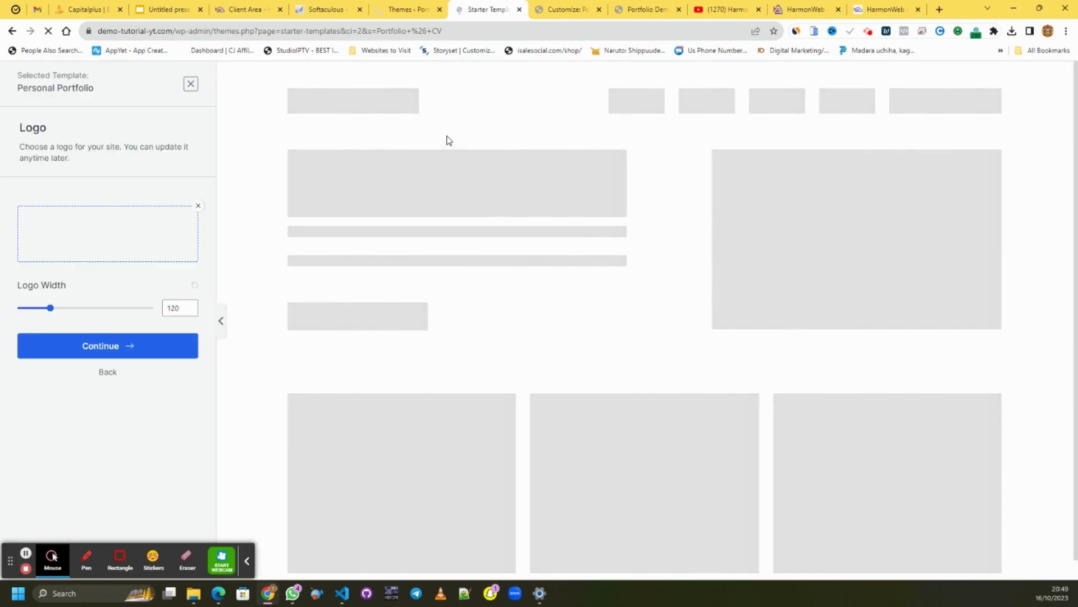
{"action": "left_click", "coordinate": [50, 308]}
{"action": "left_click", "coordinate": [88, 309]}
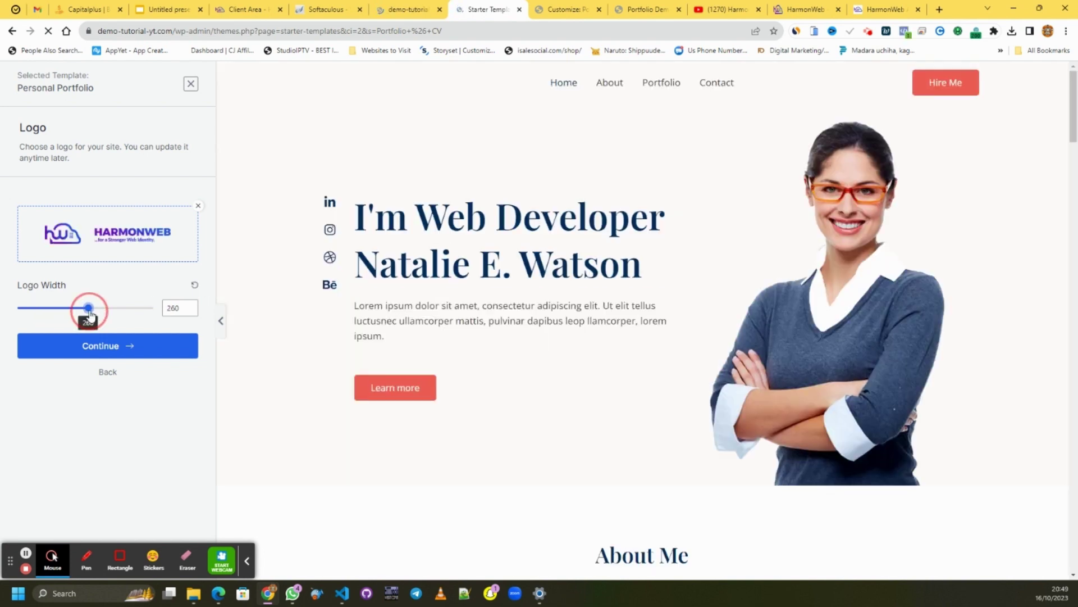
{"action": "left_click_drag", "start_coordinate": [79, 312], "coordinate": [89, 308]}
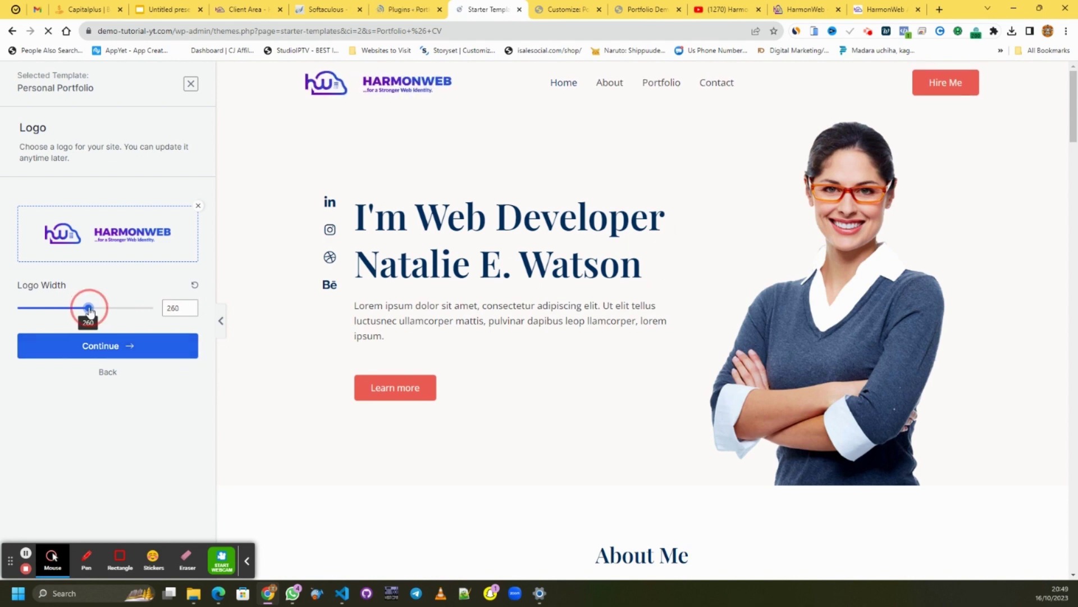
{"action": "left_click", "coordinate": [393, 11]}
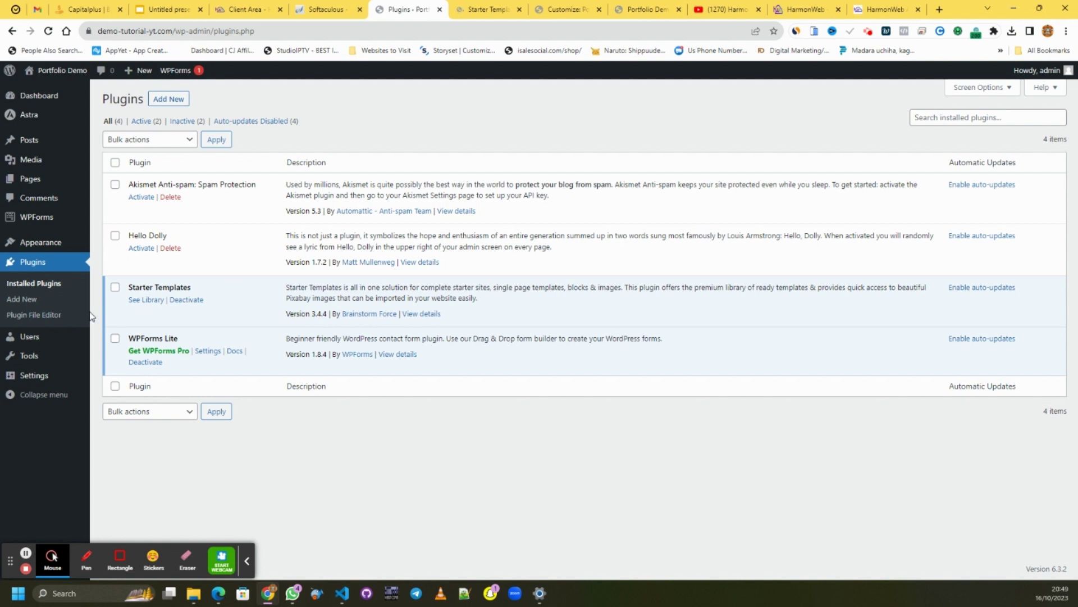
{"action": "left_click", "coordinate": [179, 120]}
{"action": "left_click", "coordinate": [480, 13]}
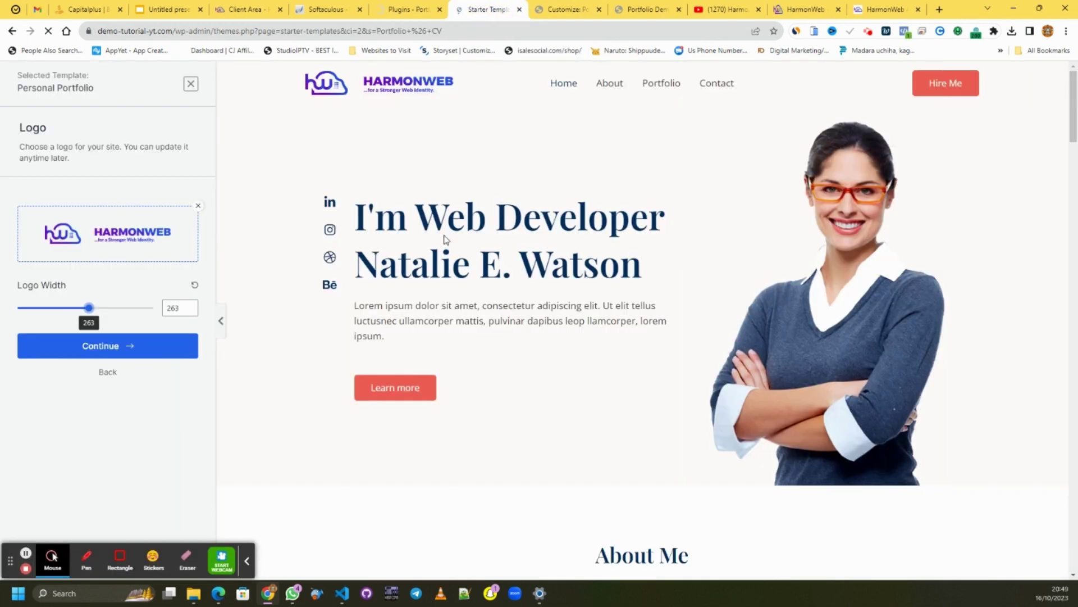
- Apply the blue colour palette and the fourth font pairing to the portfolio template
{"action": "left_click", "coordinate": [123, 353]}
{"action": "left_click", "coordinate": [138, 386]}
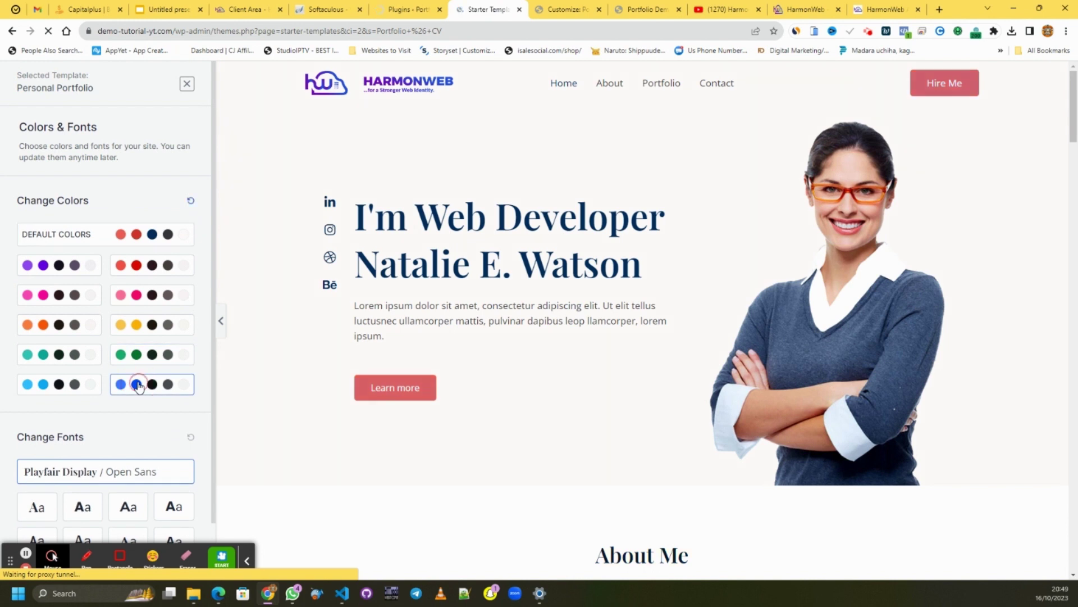
{"action": "scroll", "coordinate": [144, 404], "scroll_direction": "down", "scroll_amount": 1}
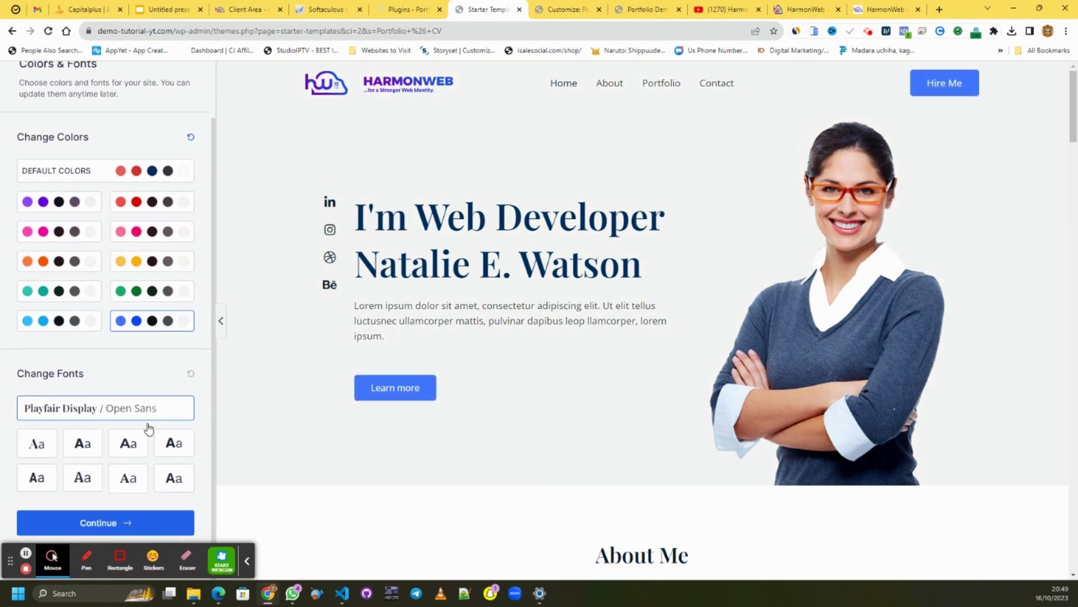
{"action": "left_click", "coordinate": [179, 446]}
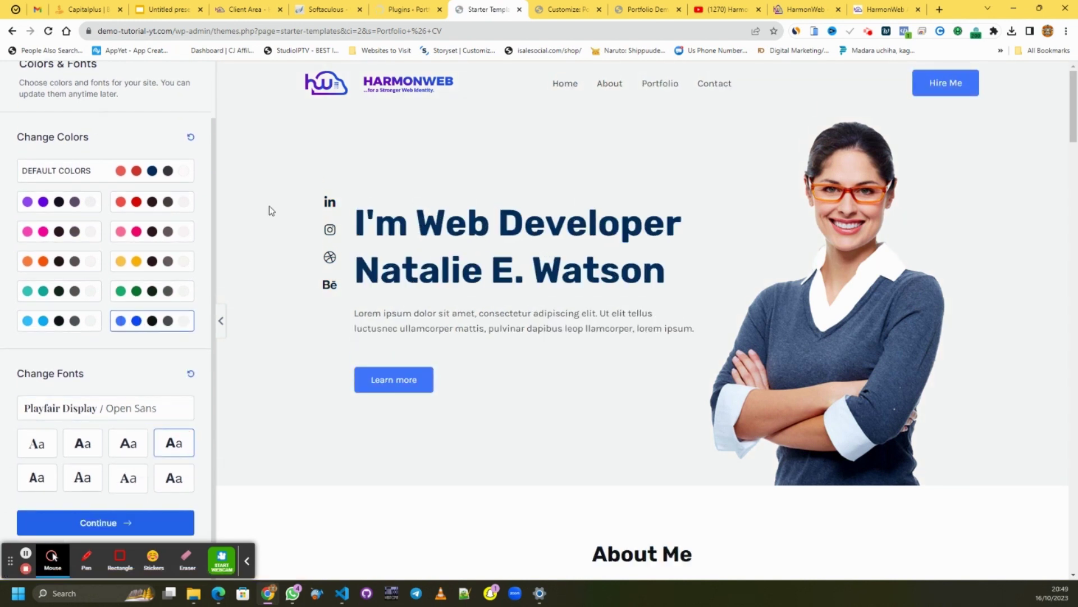
{"action": "left_click", "coordinate": [401, 10]}
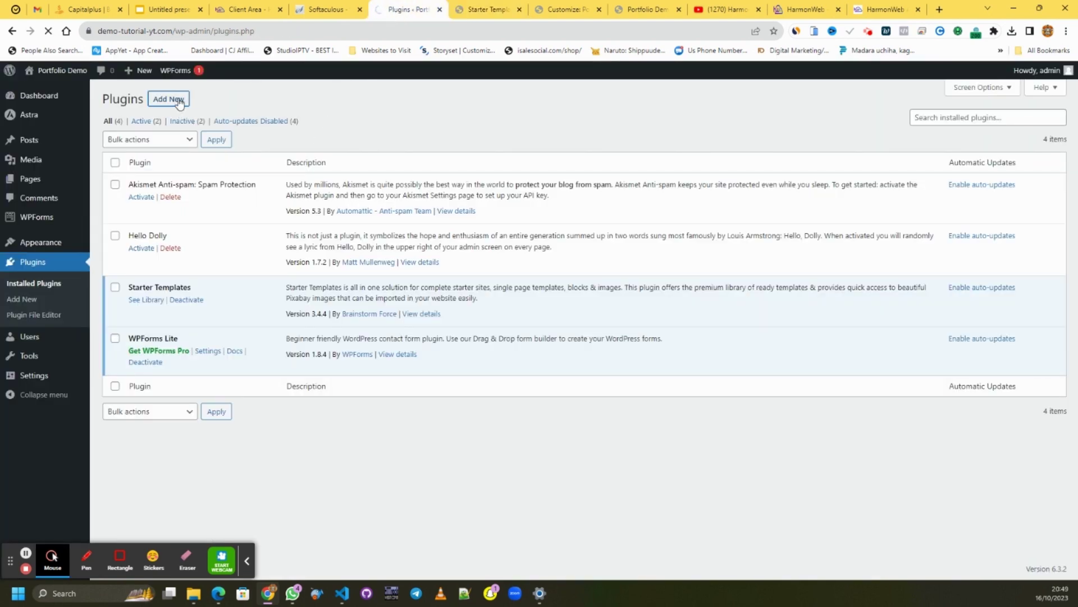
- Search the plugin directory for 'Ele', then install and activate Elementor Website Builder
{"action": "left_click", "coordinate": [177, 99]}
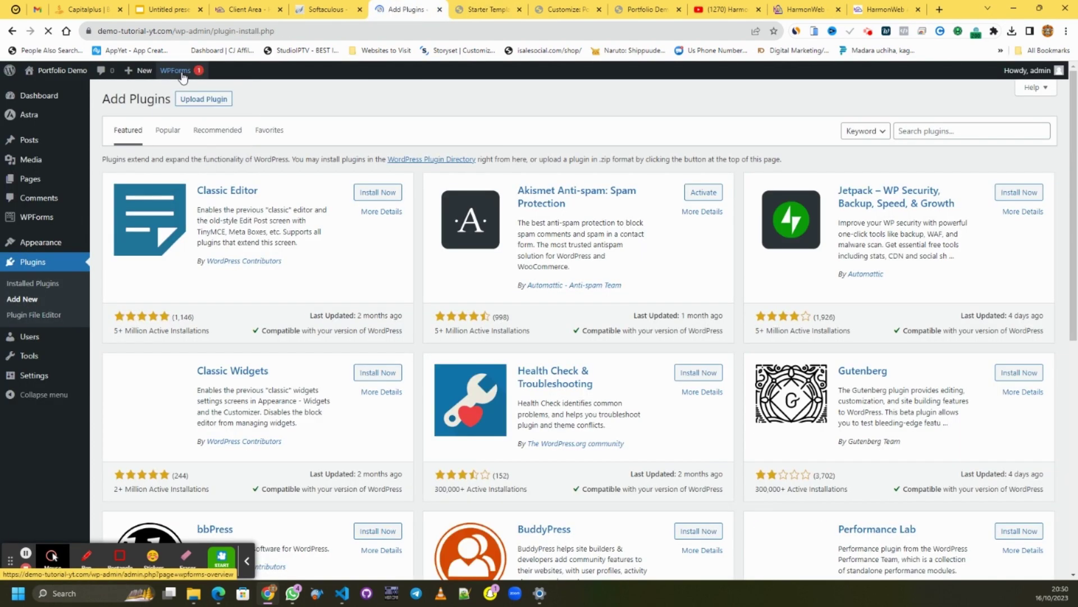
{"action": "left_click", "coordinate": [969, 129]}
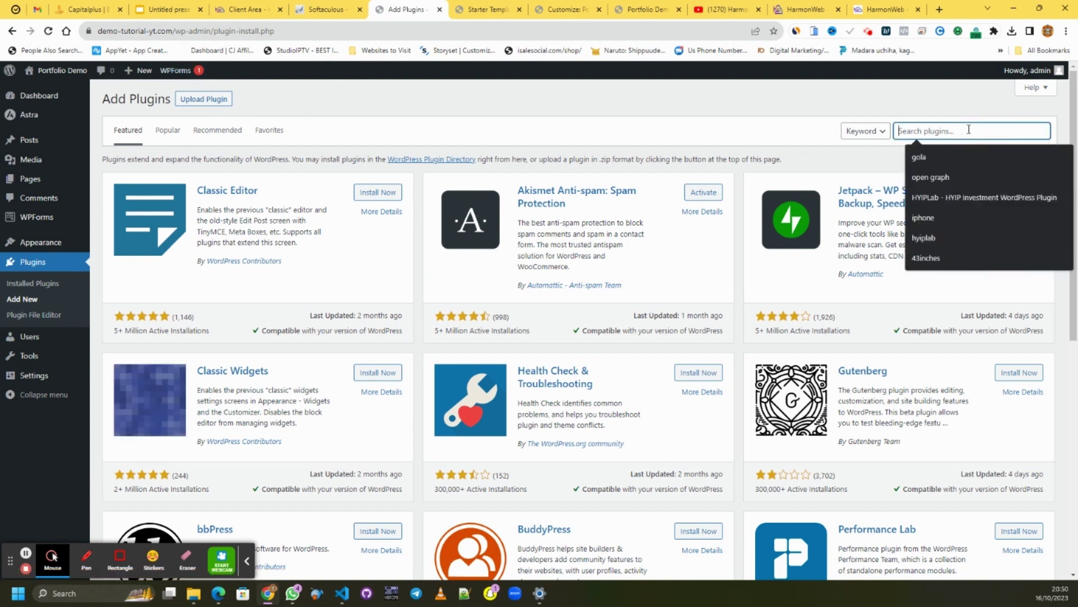
{"action": "type", "text": "E"}
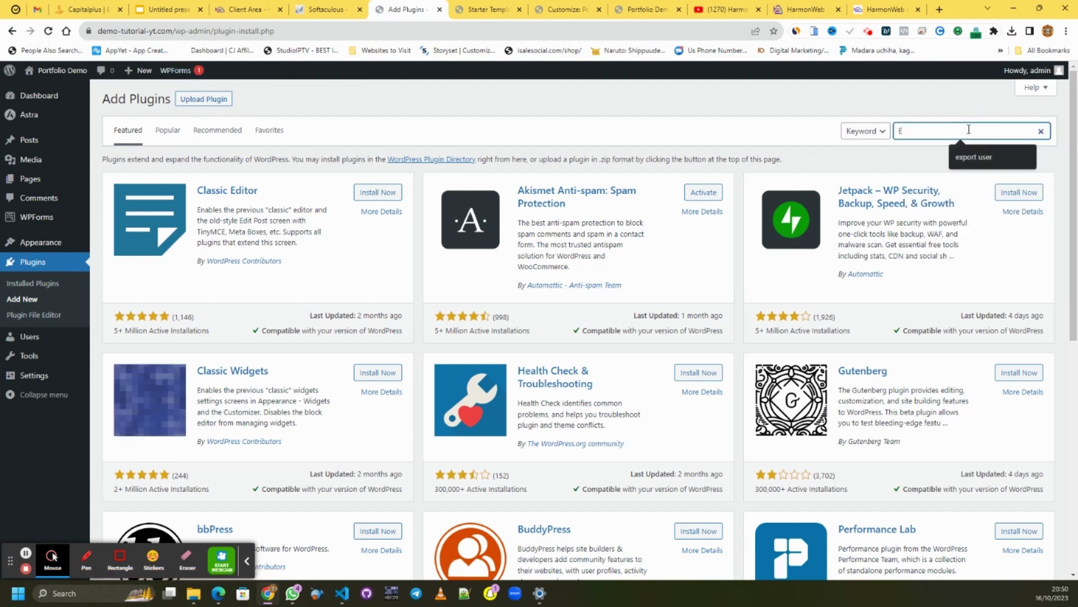
{"action": "type", "text": "lementor"}
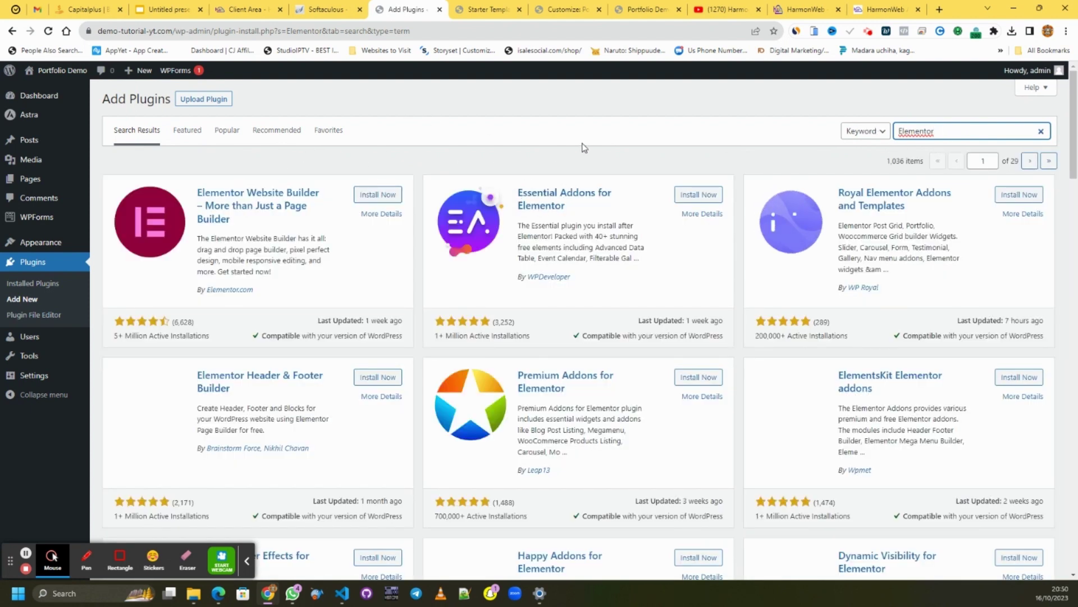
{"action": "left_click", "coordinate": [379, 195]}
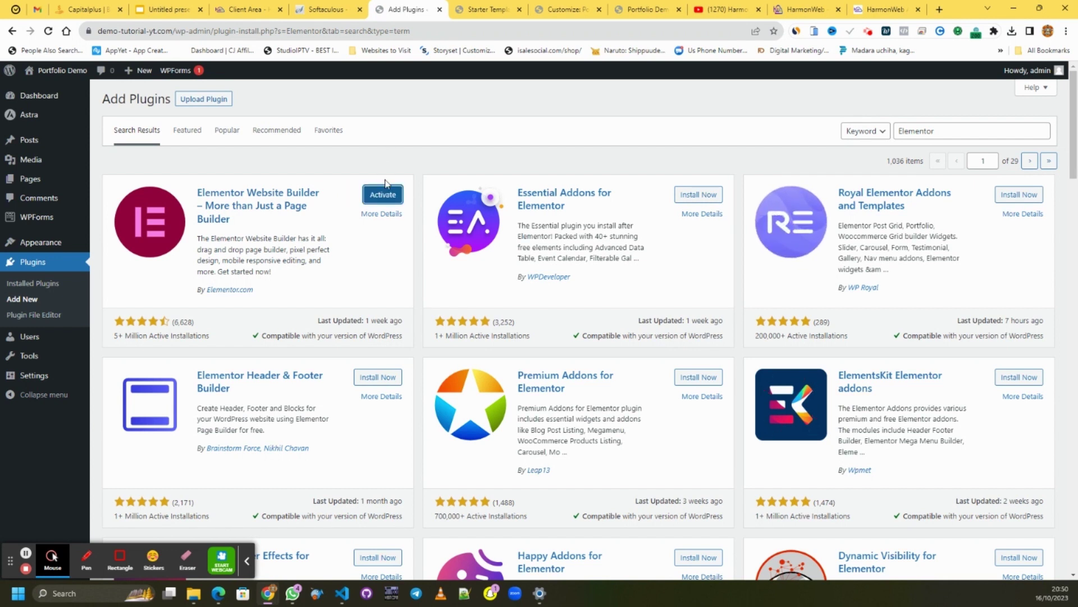
{"action": "left_click", "coordinate": [385, 196]}
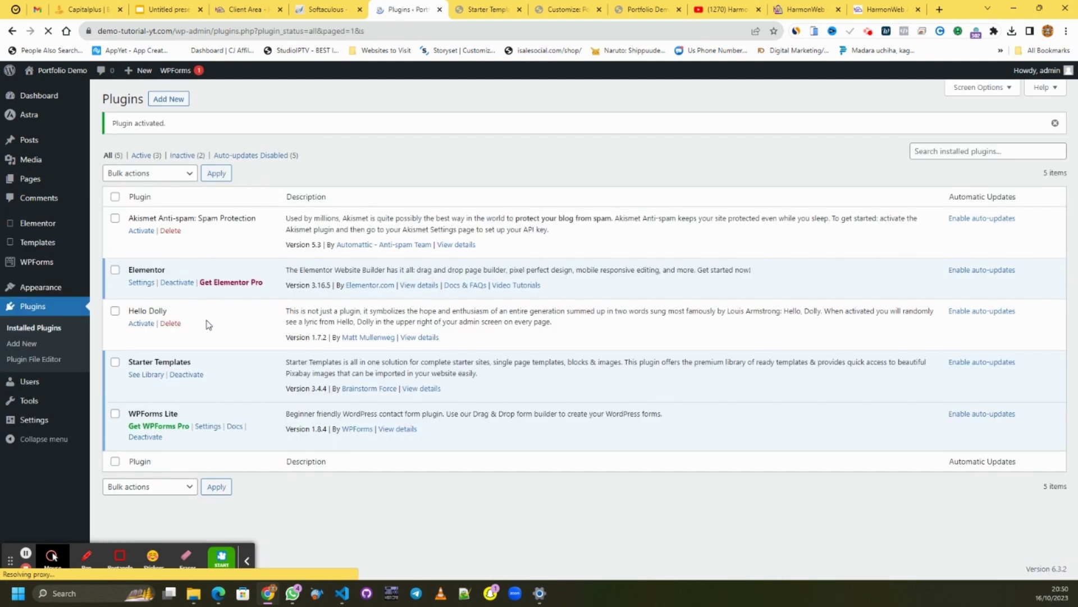
- Delete the Akismet Anti-spam and Hello Dolly plugins, confirming each deletion
{"action": "left_click", "coordinate": [171, 231]}
{"action": "key", "text": "Return"}
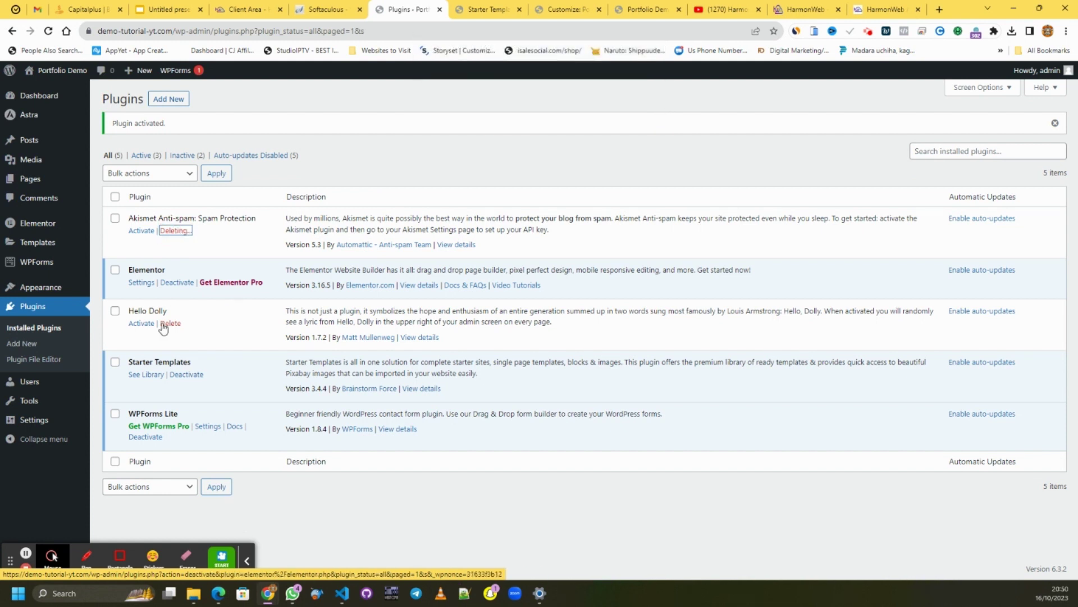
{"action": "left_click", "coordinate": [177, 290]}
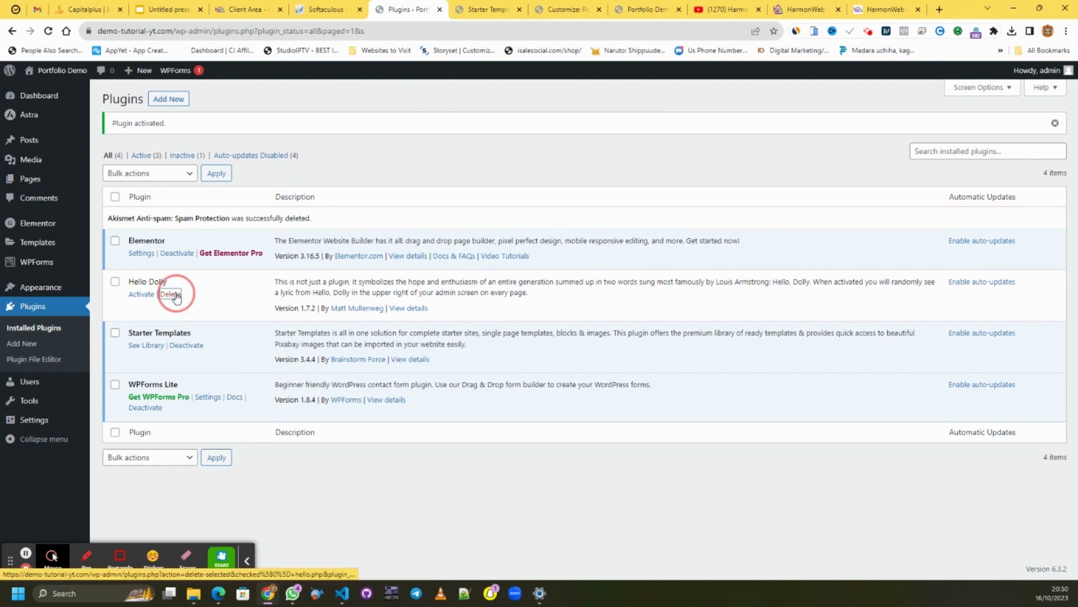
{"action": "key", "text": "Return"}
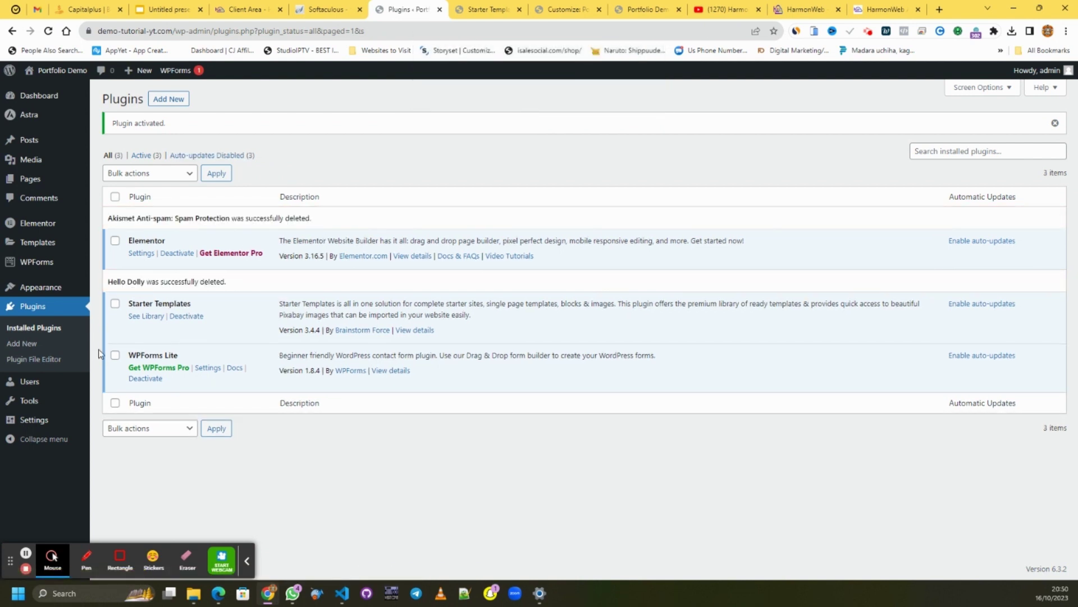
- Return to the Starter Templates setup, skip past colours and fonts, and submit the build
{"action": "left_click", "coordinate": [461, 13]}
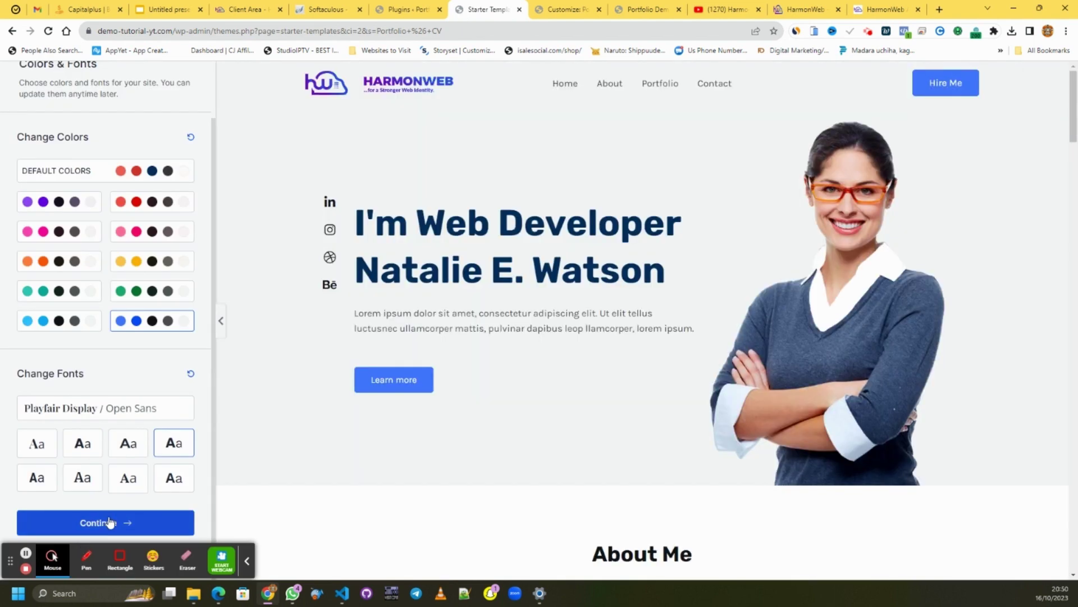
{"action": "left_click", "coordinate": [112, 520]}
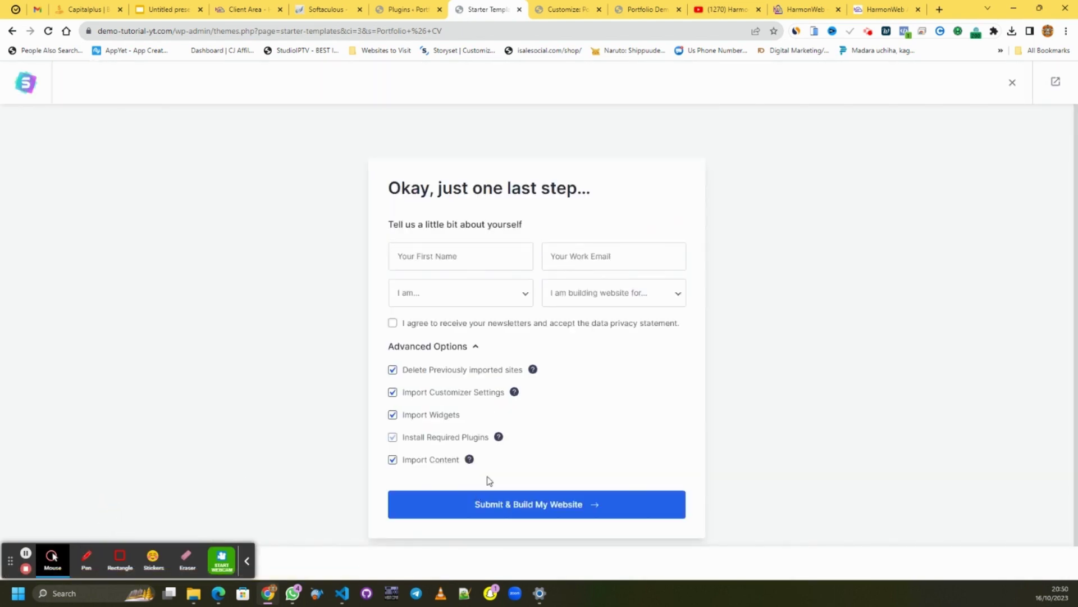
{"action": "left_click", "coordinate": [512, 514]}
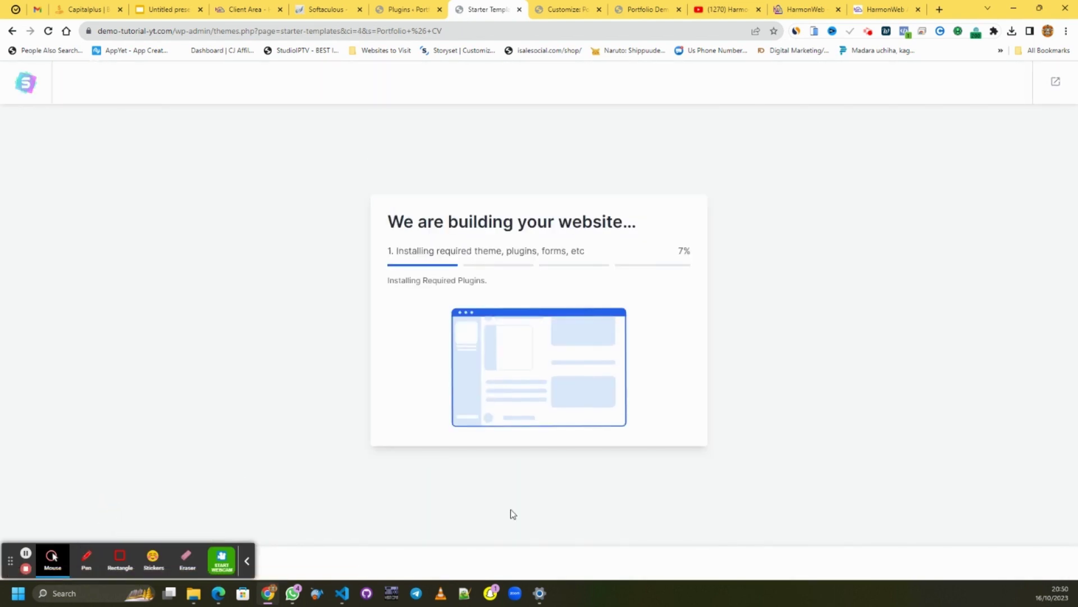
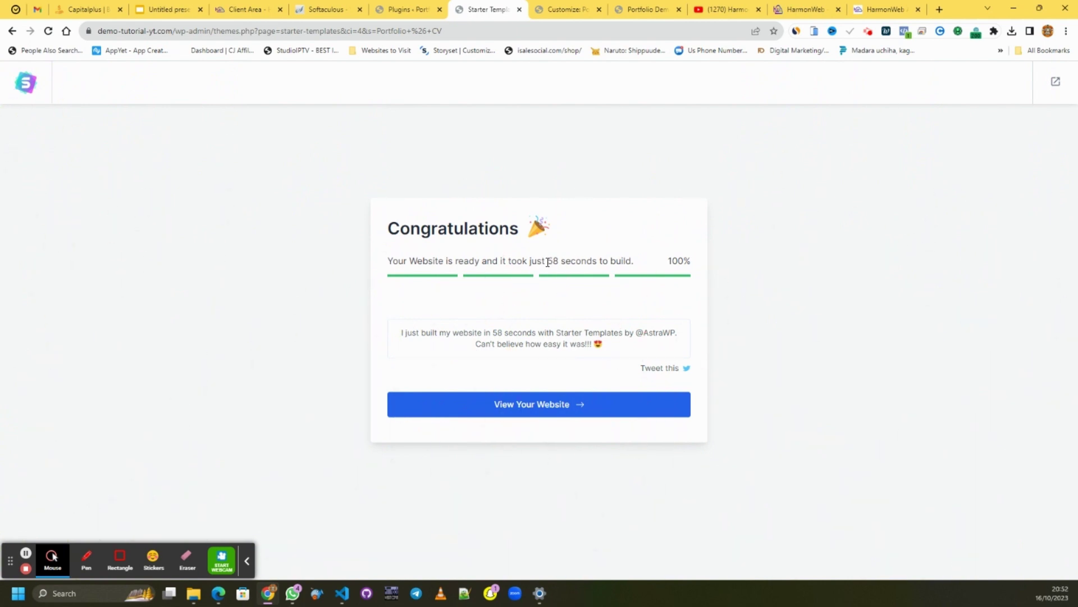
- Reload the live Portfolio Demo homepage and scroll through it to check the HARMONWEB header
{"action": "left_click_drag", "start_coordinate": [548, 262], "coordinate": [582, 262]}
{"action": "left_click", "coordinate": [646, 9]}
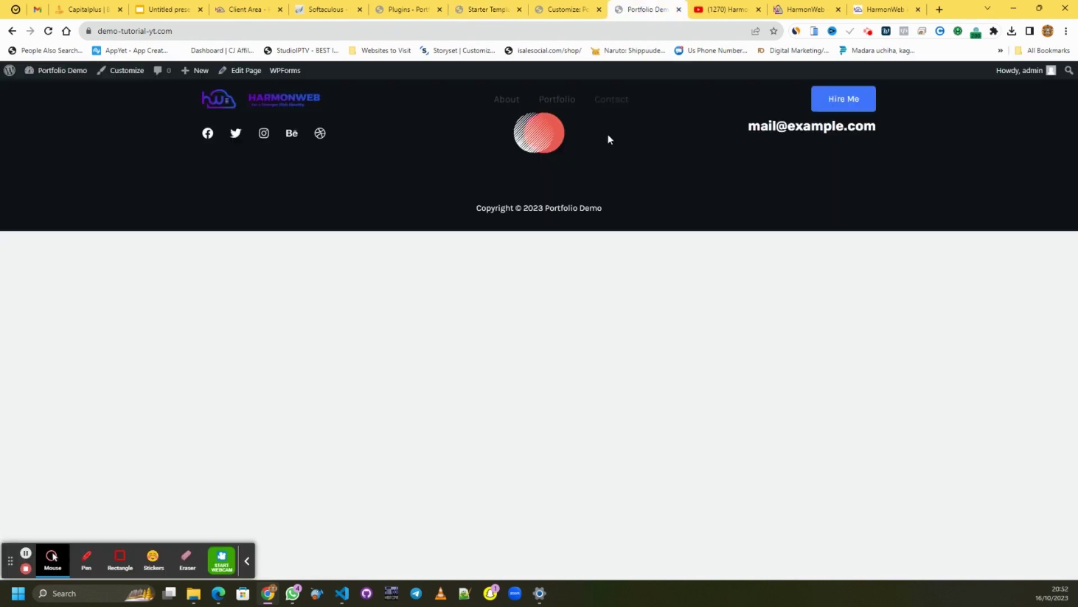
{"action": "right_click", "coordinate": [534, 299]}
{"action": "left_click", "coordinate": [579, 340]}
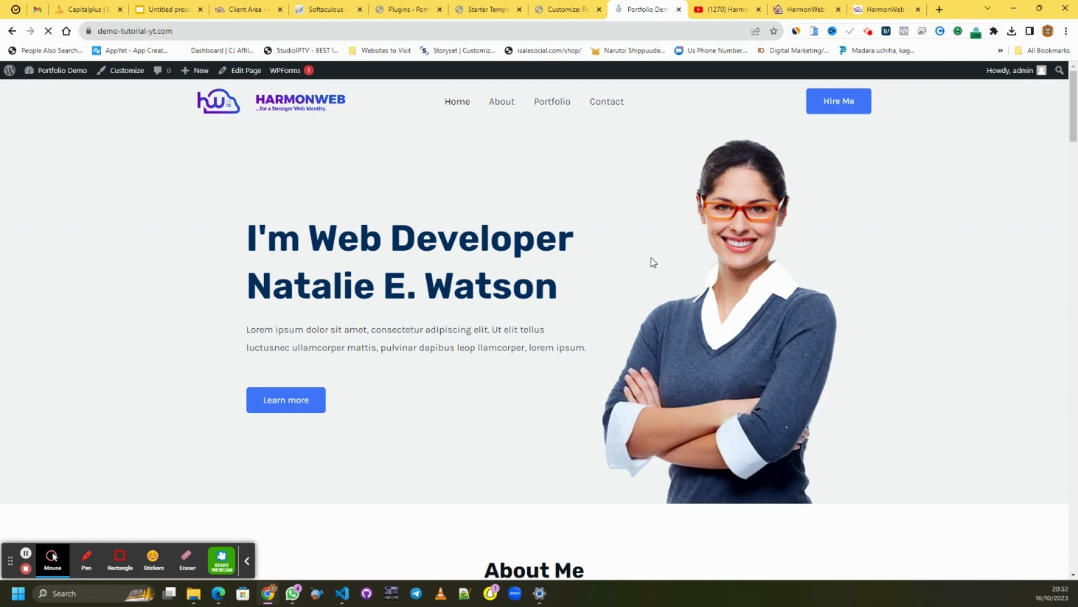
{"action": "scroll", "coordinate": [562, 194], "scroll_direction": "down", "scroll_amount": 5}
{"action": "scroll", "coordinate": [568, 182], "scroll_direction": "down", "scroll_amount": 15}
{"action": "scroll", "coordinate": [572, 174], "scroll_direction": "up", "scroll_amount": 15}
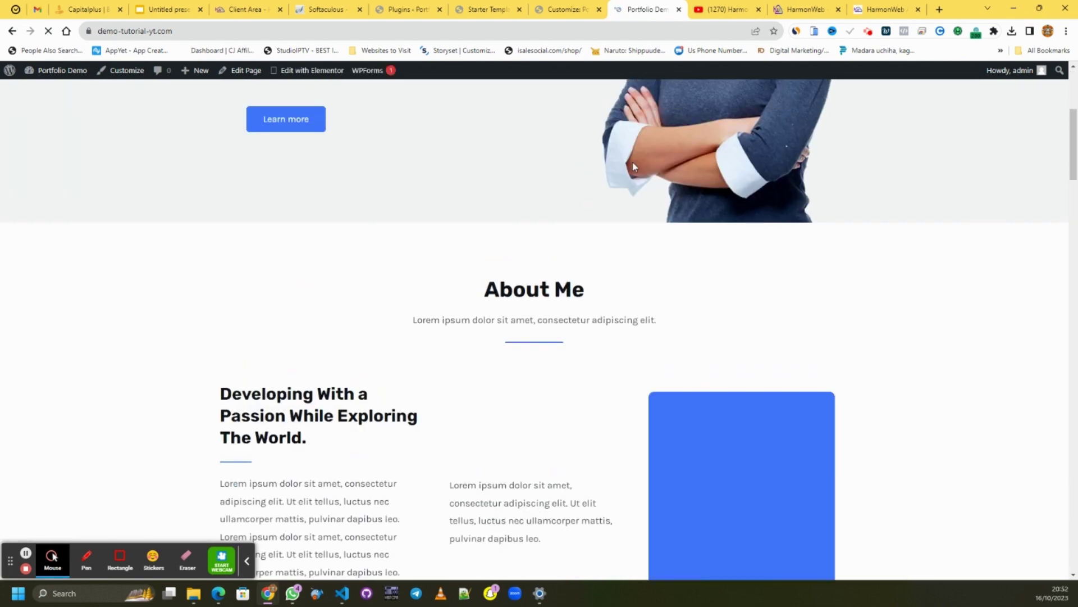
- Close the Customizer tab, confirming that you want to leave it
{"action": "left_click", "coordinate": [562, 10]}
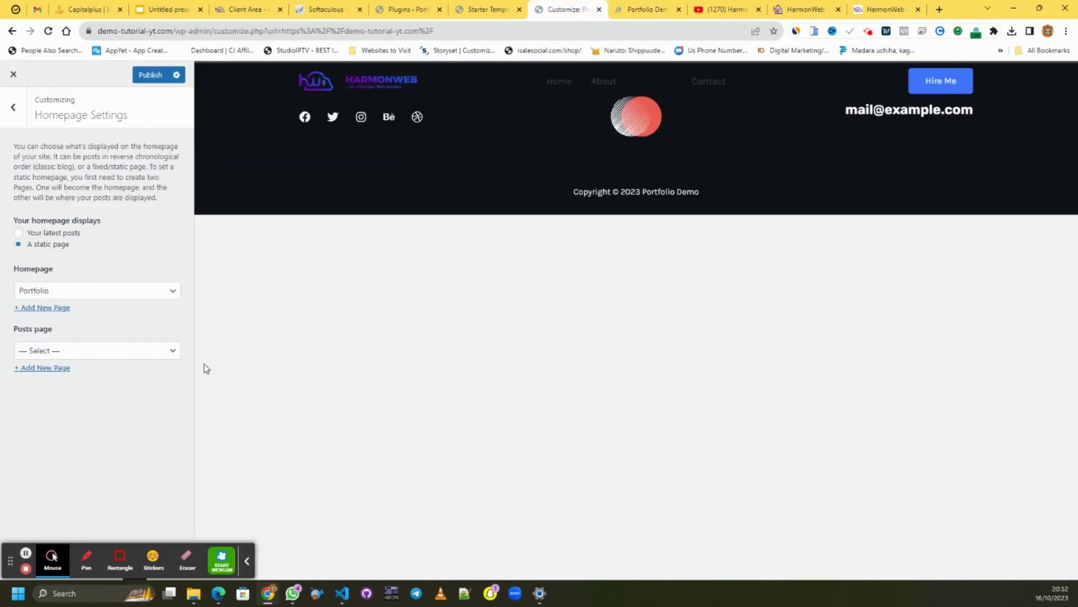
{"action": "left_click", "coordinate": [599, 10]}
{"action": "left_click", "coordinate": [590, 96]}
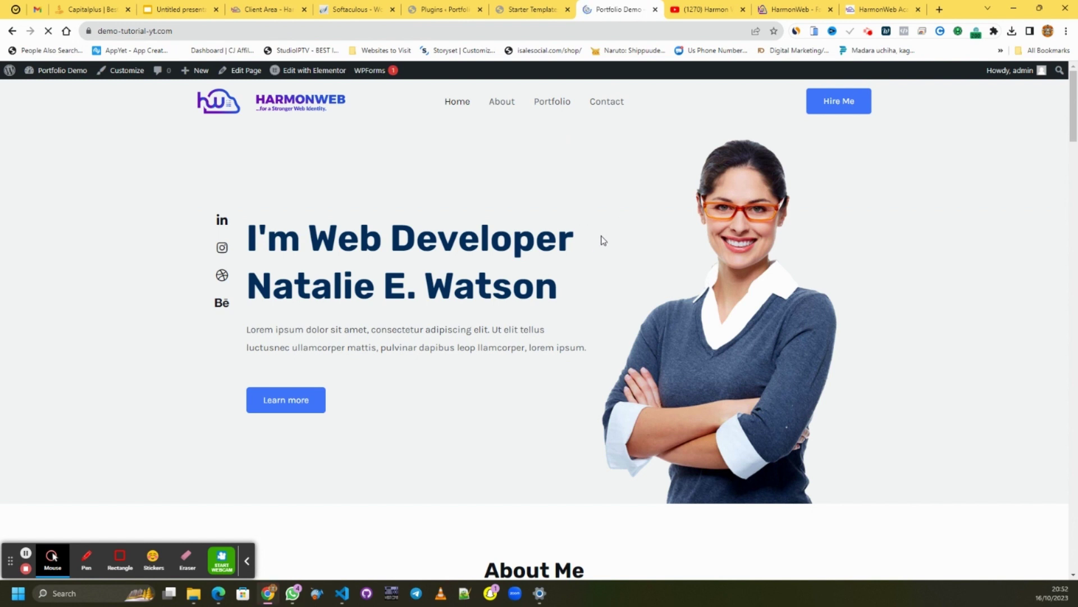
{"action": "left_click", "coordinate": [397, 219]}
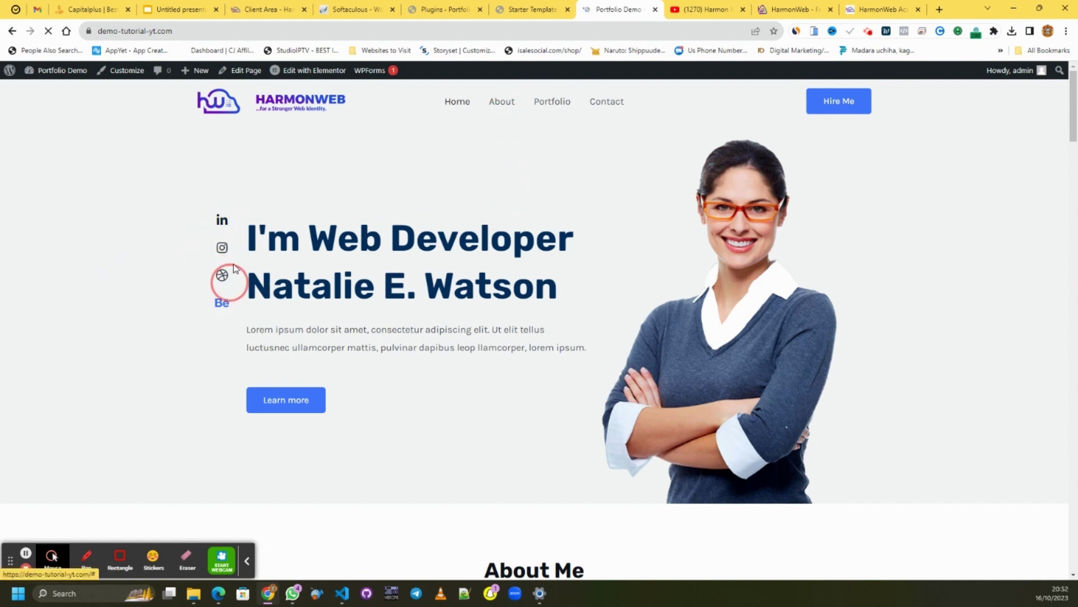
{"action": "scroll", "coordinate": [436, 257], "scroll_direction": "down", "scroll_amount": 1}
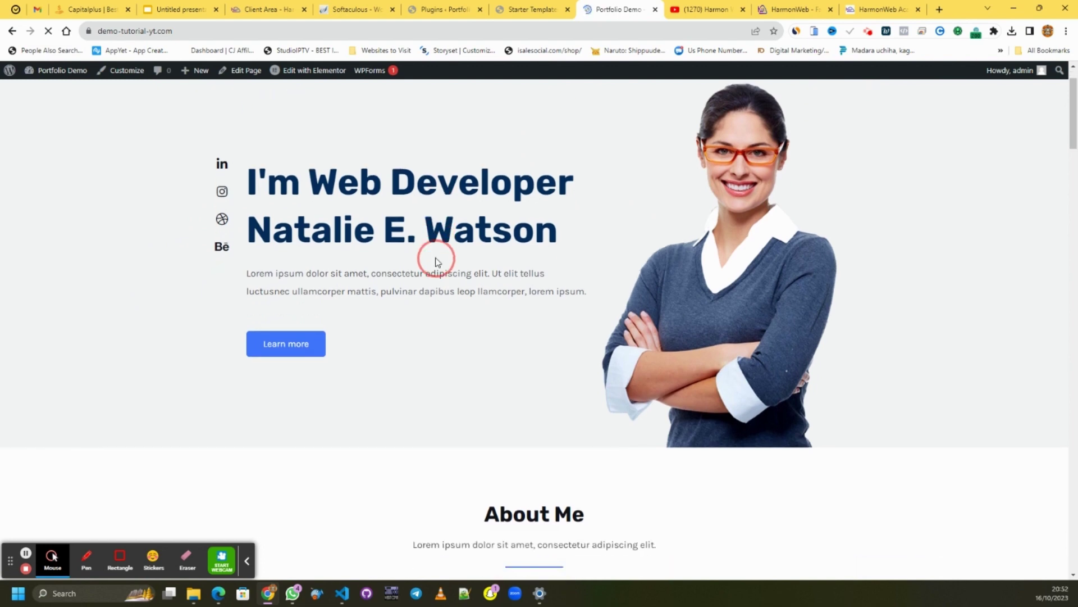
{"action": "scroll", "coordinate": [436, 262], "scroll_direction": "down", "scroll_amount": 5}
{"action": "scroll", "coordinate": [419, 261], "scroll_direction": "down", "scroll_amount": 5}
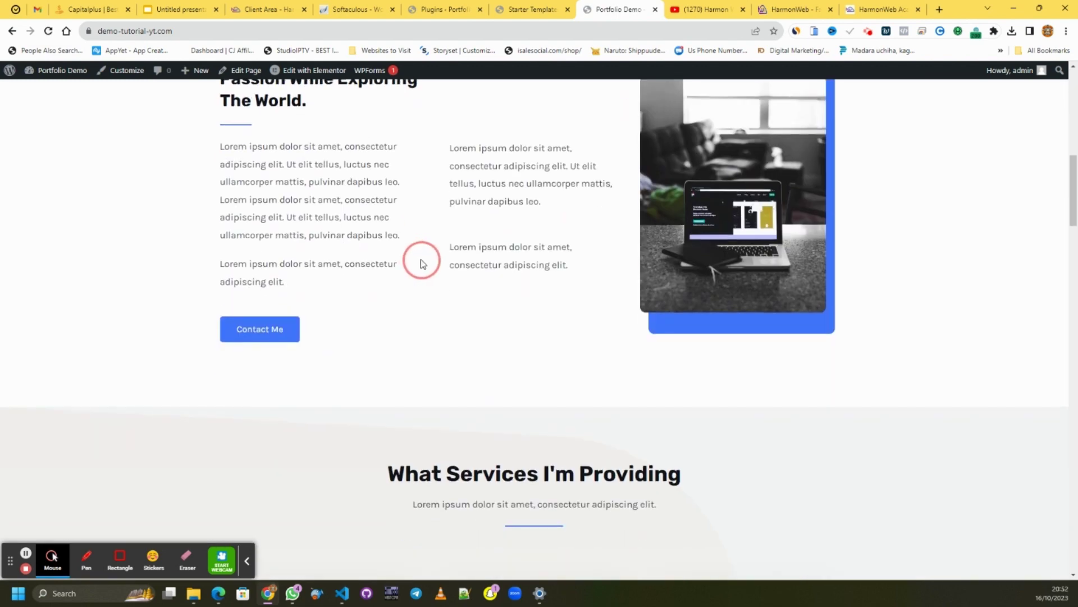
{"action": "scroll", "coordinate": [361, 301], "scroll_direction": "up", "scroll_amount": 4}
{"action": "scroll", "coordinate": [556, 133], "scroll_direction": "up", "scroll_amount": 6}
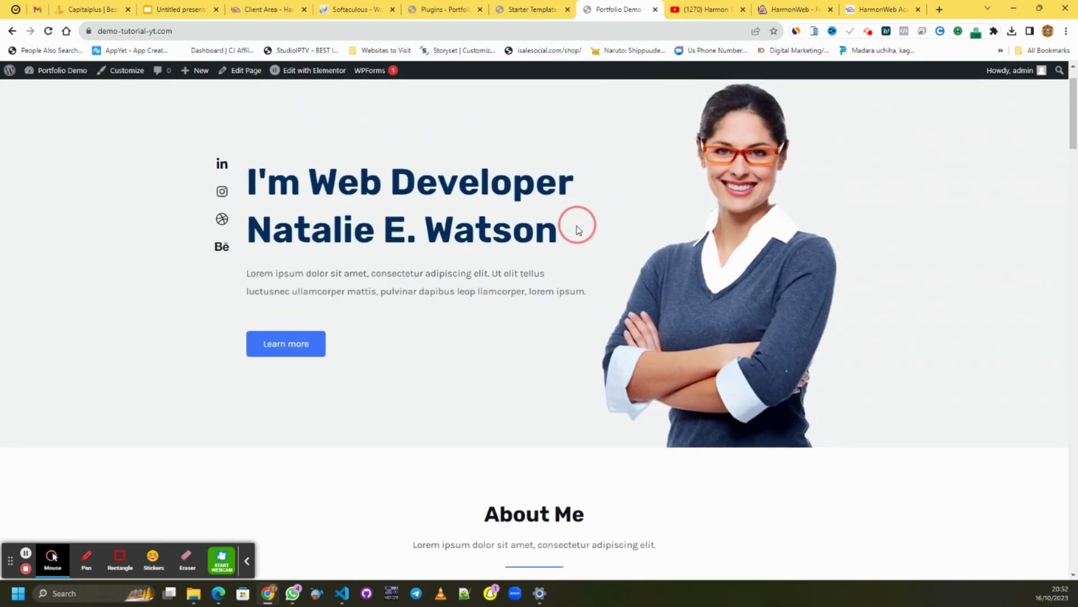
{"action": "scroll", "coordinate": [575, 224], "scroll_direction": "down", "scroll_amount": 15}
{"action": "scroll", "coordinate": [578, 222], "scroll_direction": "down", "scroll_amount": 7}
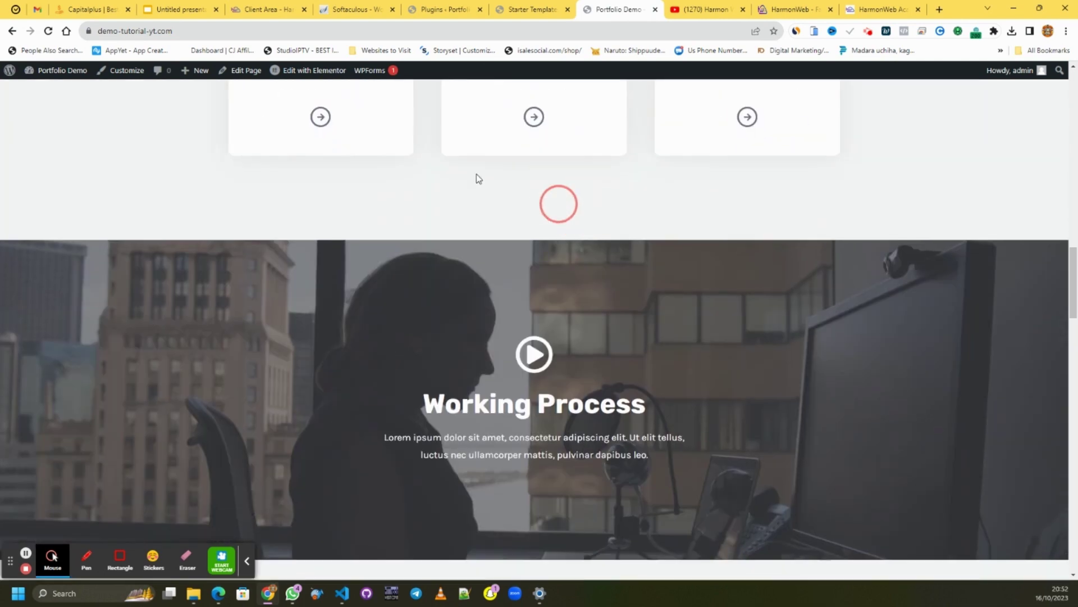
{"action": "scroll", "coordinate": [489, 186], "scroll_direction": "up", "scroll_amount": 7}
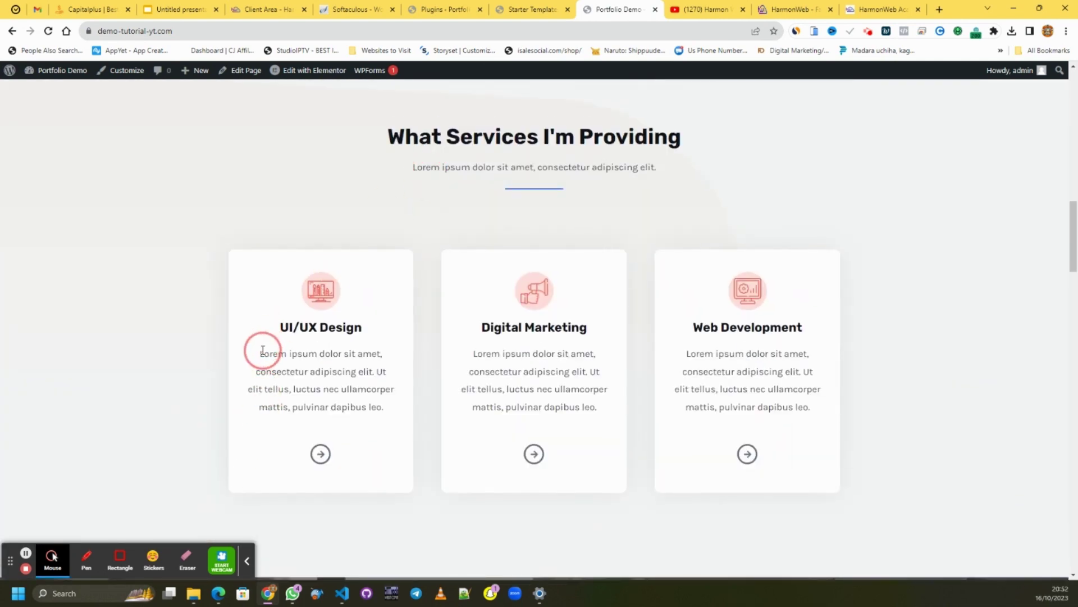
{"action": "left_click_drag", "start_coordinate": [260, 348], "coordinate": [388, 393]}
{"action": "left_click", "coordinate": [514, 363]}
{"action": "left_click_drag", "start_coordinate": [503, 354], "coordinate": [528, 372]}
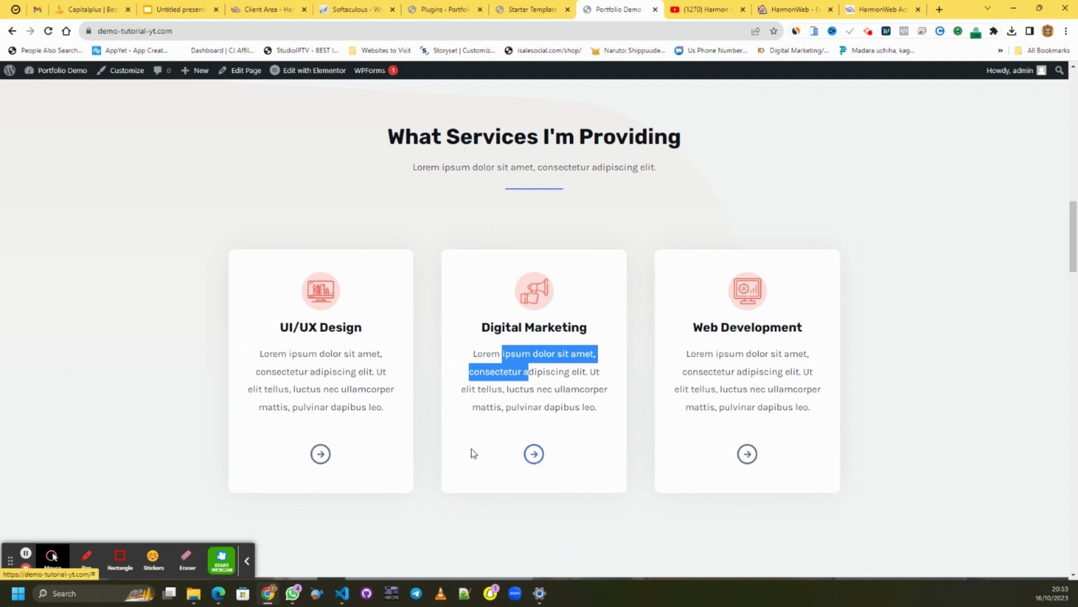
{"action": "scroll", "coordinate": [339, 421], "scroll_direction": "down", "scroll_amount": 12}
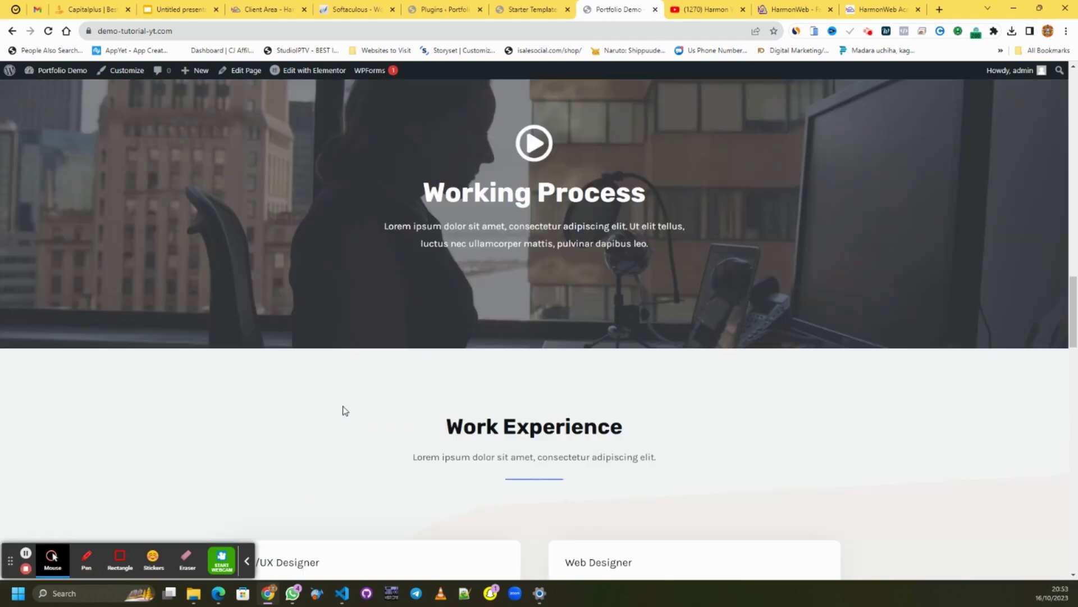
{"action": "scroll", "coordinate": [350, 396], "scroll_direction": "up", "scroll_amount": 11}
{"action": "scroll", "coordinate": [350, 396], "scroll_direction": "down", "scroll_amount": 9}
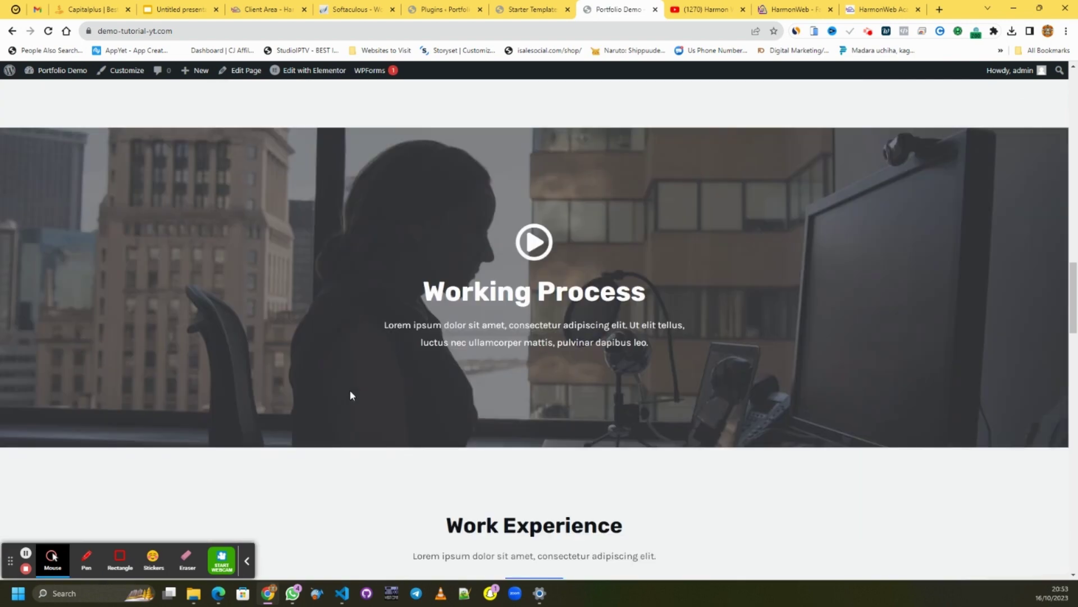
{"action": "scroll", "coordinate": [351, 389], "scroll_direction": "down", "scroll_amount": 4}
{"action": "scroll", "coordinate": [431, 298], "scroll_direction": "up", "scroll_amount": 2}
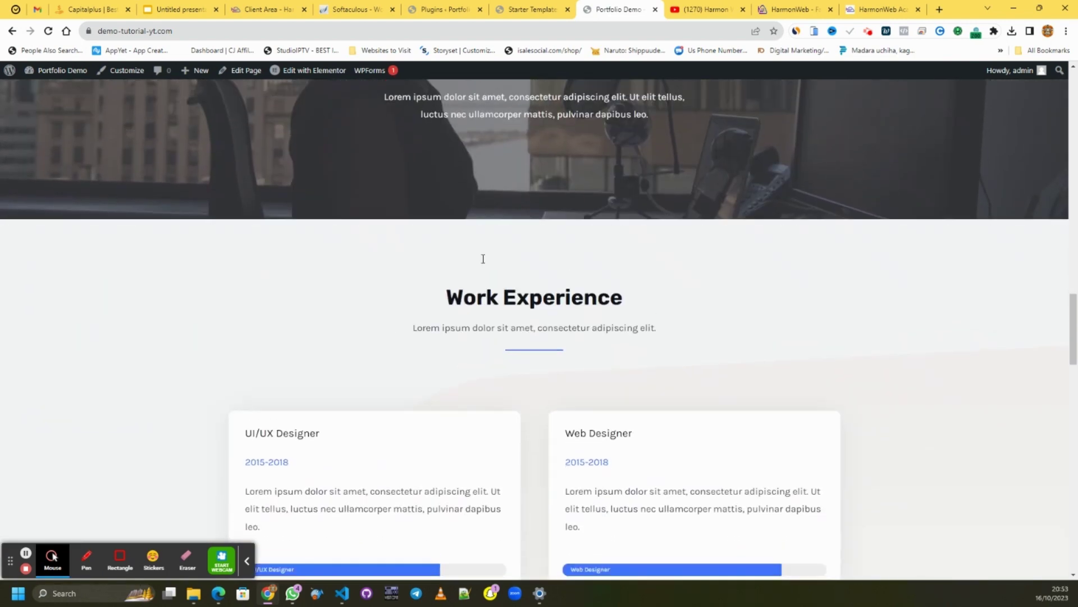
{"action": "scroll", "coordinate": [481, 258], "scroll_direction": "down", "scroll_amount": 2}
{"action": "scroll", "coordinate": [452, 311], "scroll_direction": "down", "scroll_amount": 4}
{"action": "scroll", "coordinate": [405, 227], "scroll_direction": "up", "scroll_amount": 2}
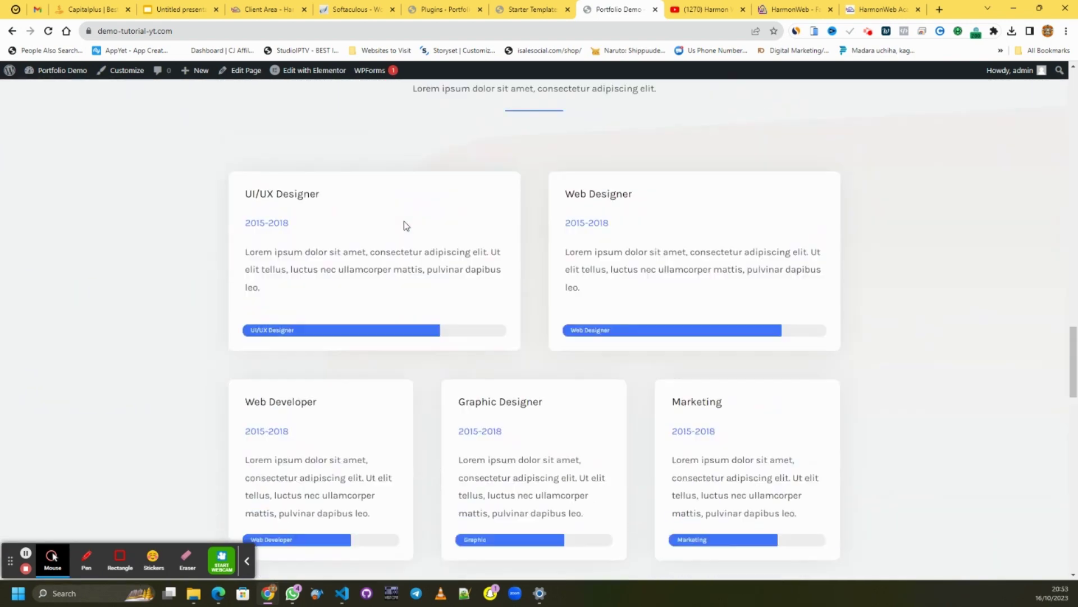
{"action": "scroll", "coordinate": [405, 224], "scroll_direction": "down", "scroll_amount": 9}
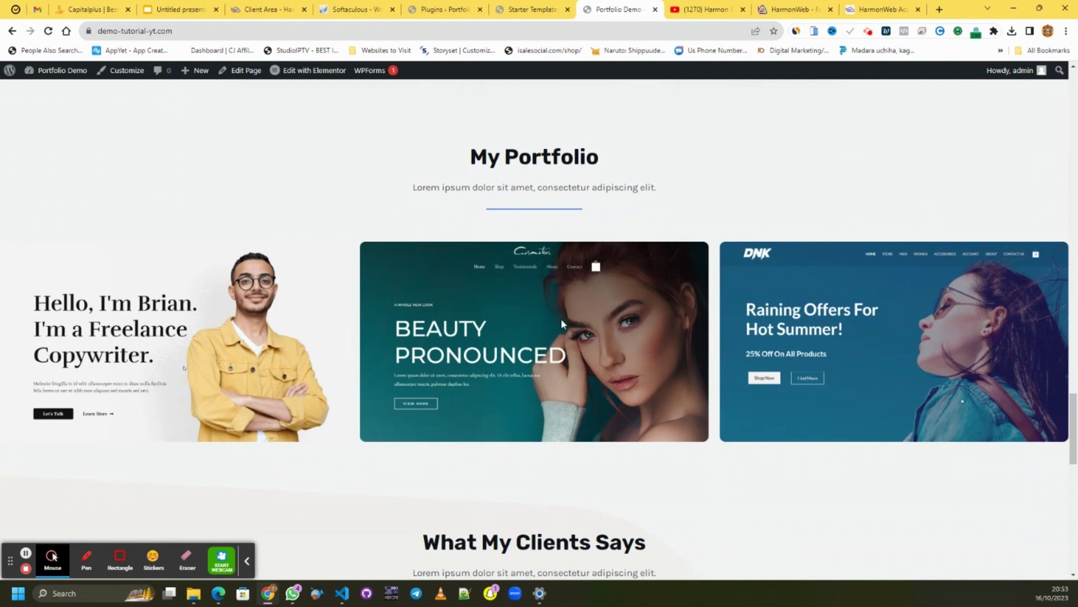
{"action": "left_click_drag", "start_coordinate": [561, 318], "coordinate": [233, 327]}
{"action": "left_click_drag", "start_coordinate": [662, 349], "coordinate": [251, 351]}
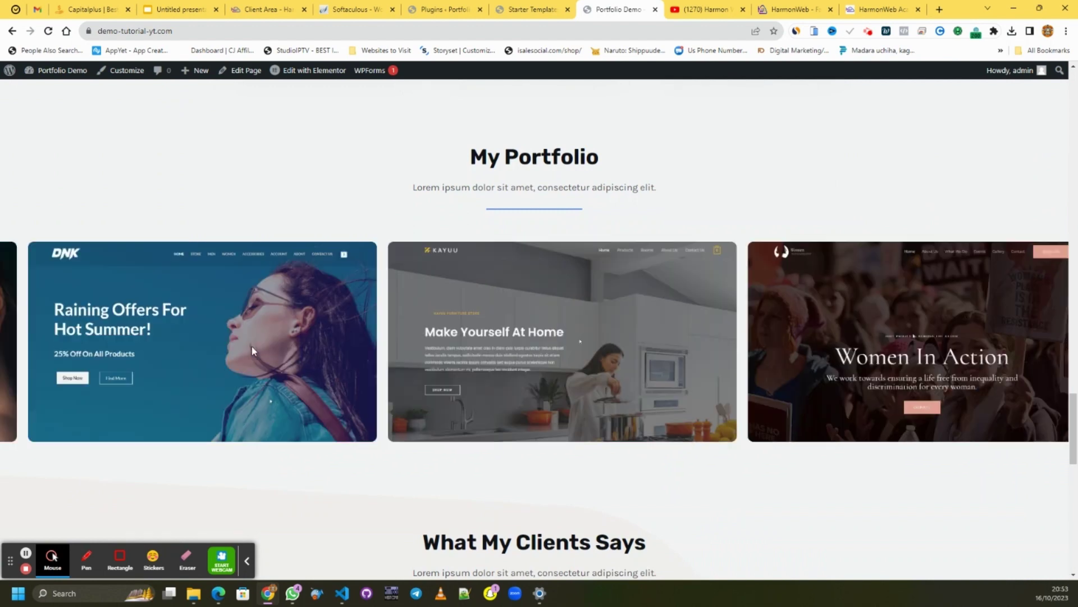
{"action": "left_click_drag", "start_coordinate": [951, 422], "coordinate": [470, 373]}
{"action": "left_click_drag", "start_coordinate": [843, 359], "coordinate": [506, 360]}
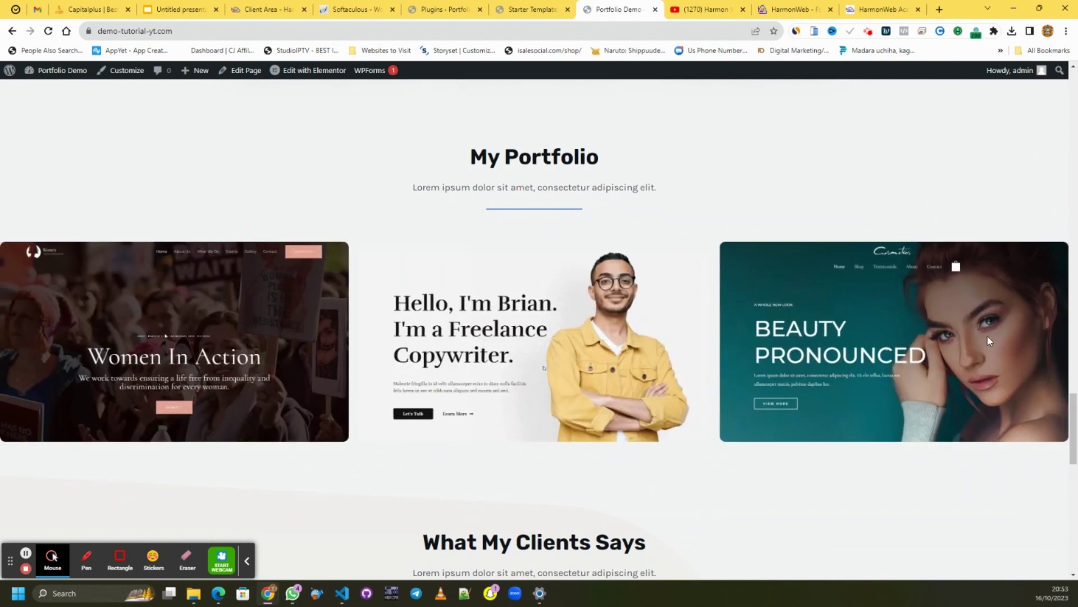
{"action": "scroll", "coordinate": [477, 253], "scroll_direction": "down", "scroll_amount": 3}
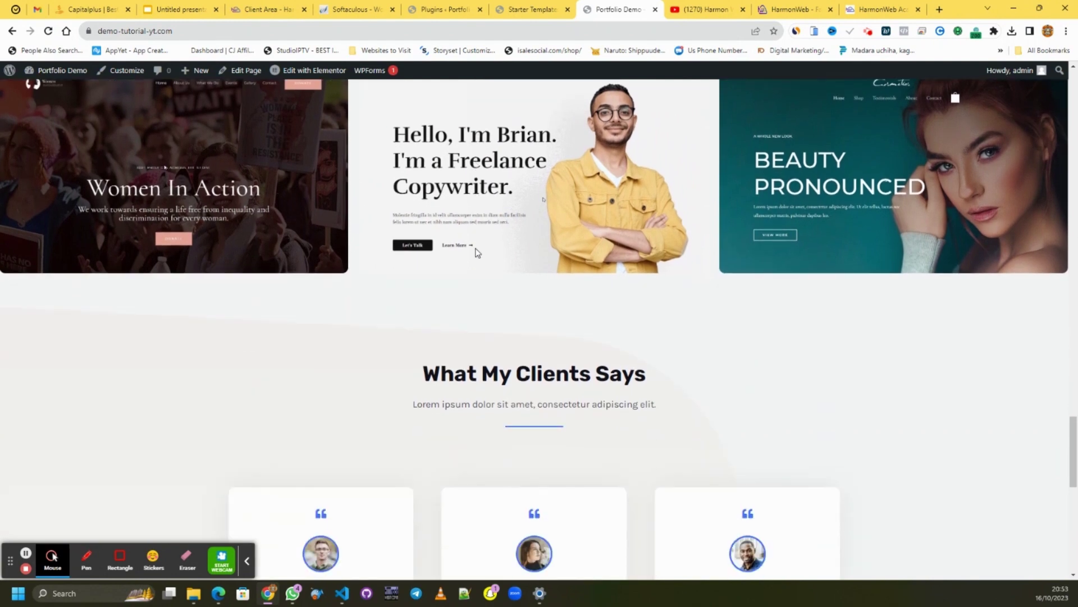
{"action": "scroll", "coordinate": [476, 252], "scroll_direction": "up", "scroll_amount": 4}
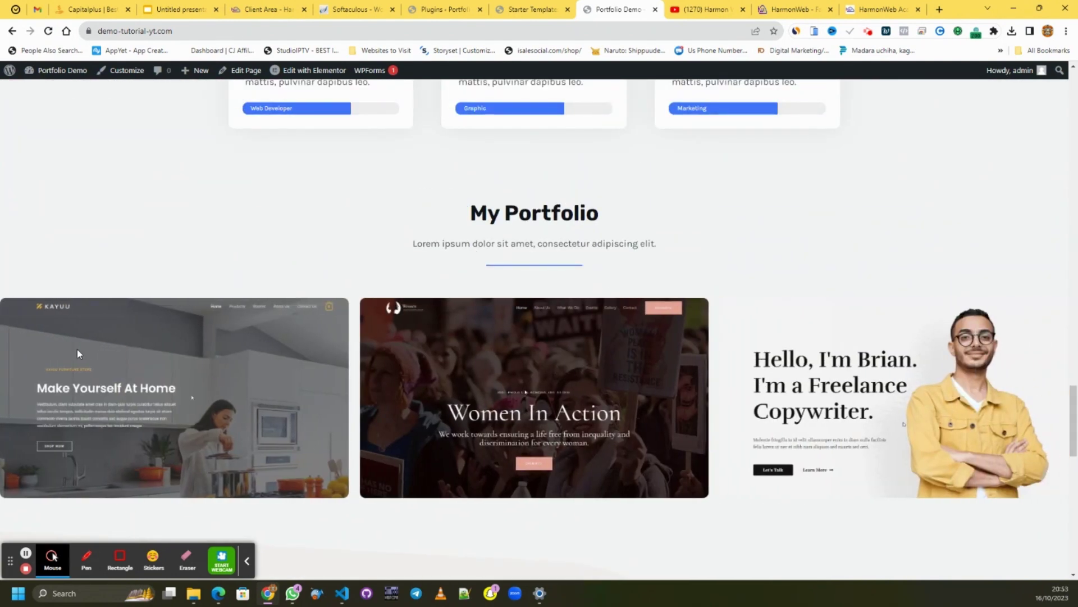
{"action": "left_click_drag", "start_coordinate": [79, 353], "coordinate": [516, 382]}
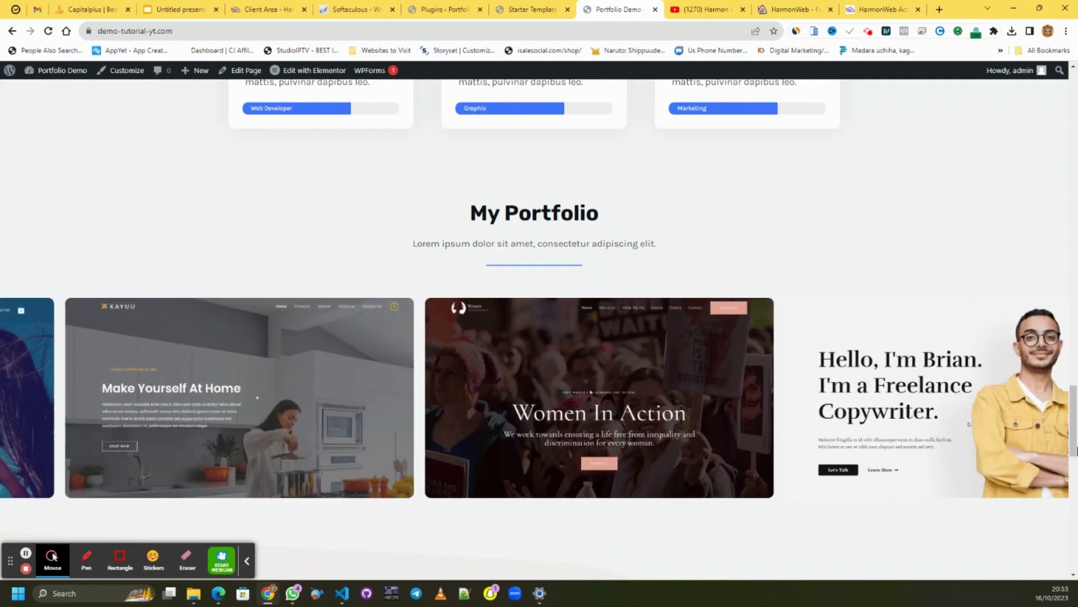
{"action": "scroll", "coordinate": [880, 229], "scroll_direction": "down", "scroll_amount": 7}
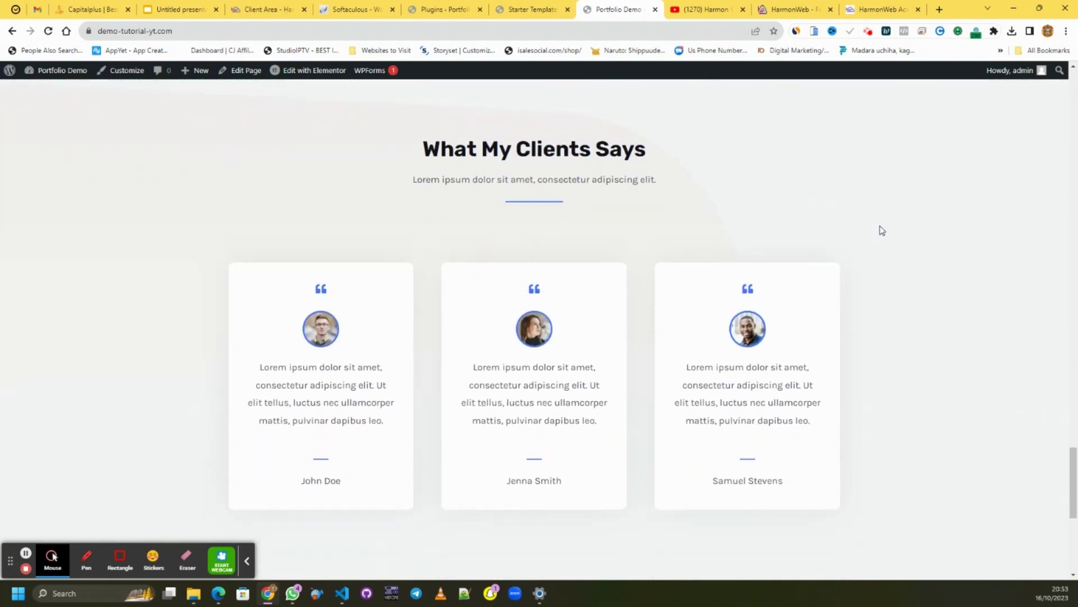
{"action": "scroll", "coordinate": [880, 229], "scroll_direction": "down", "scroll_amount": 2}
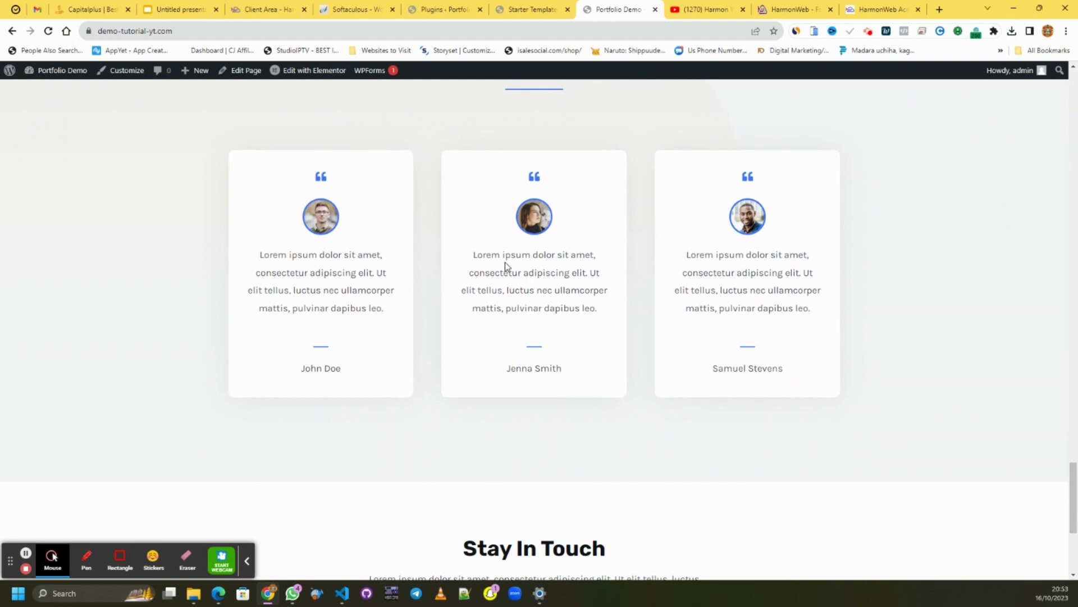
{"action": "scroll", "coordinate": [505, 262], "scroll_direction": "down", "scroll_amount": 5}
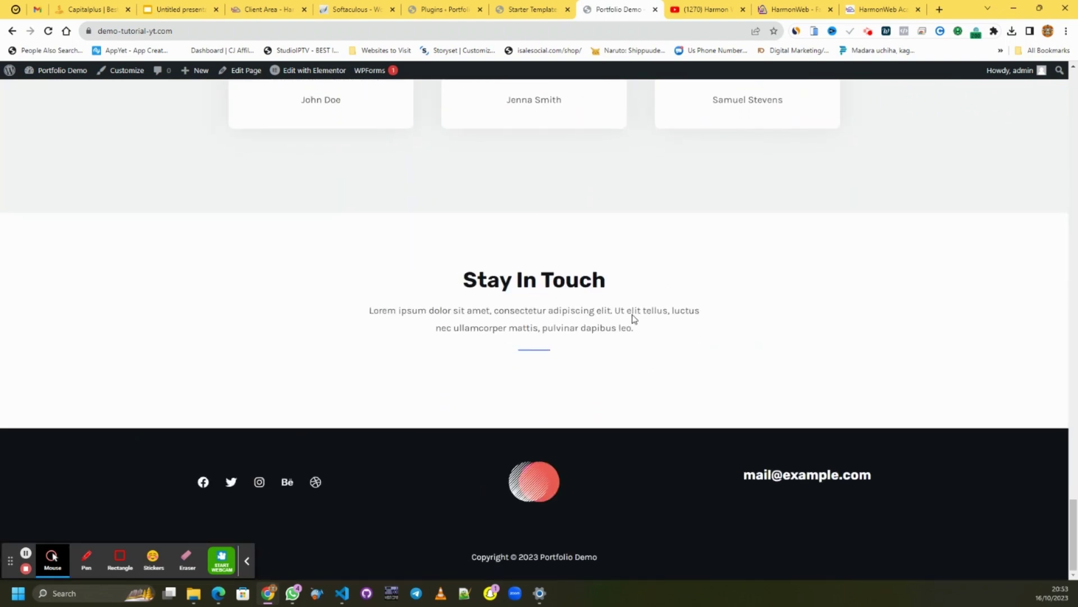
{"action": "scroll", "coordinate": [726, 190], "scroll_direction": "up", "scroll_amount": 20}
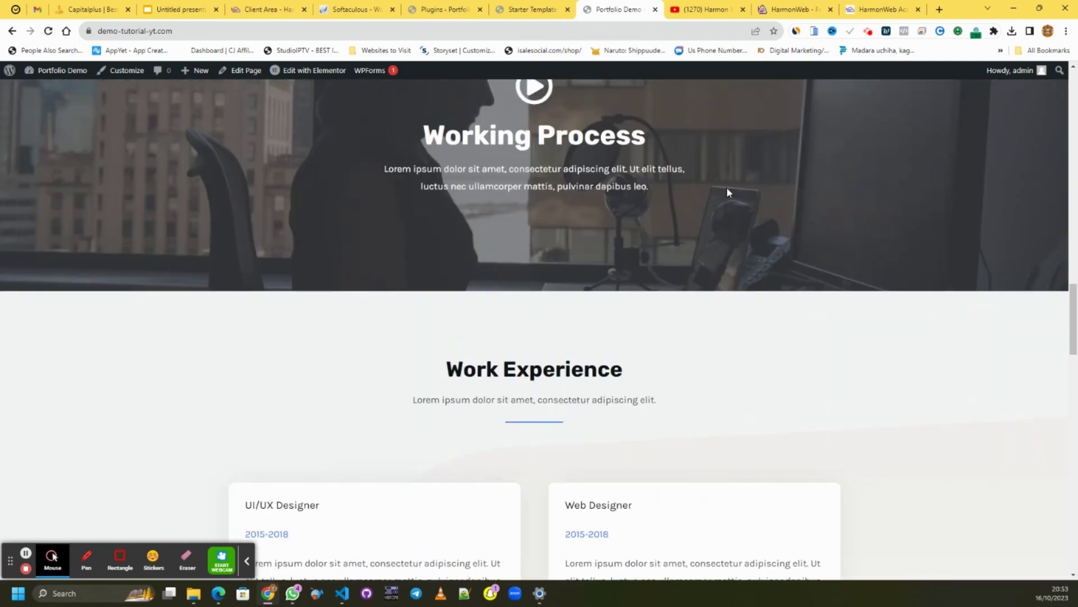
{"action": "scroll", "coordinate": [727, 189], "scroll_direction": "up", "scroll_amount": 10}
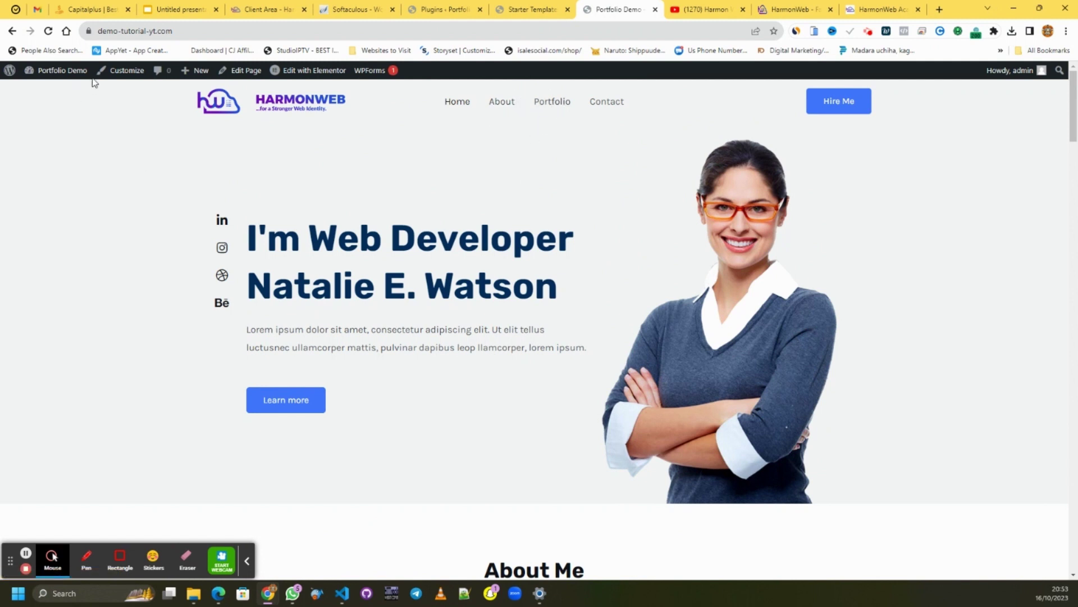
- Exit the Starter Templates setup wizard and dismiss the Customizer's autosave notice
{"action": "left_click", "coordinate": [126, 75]}
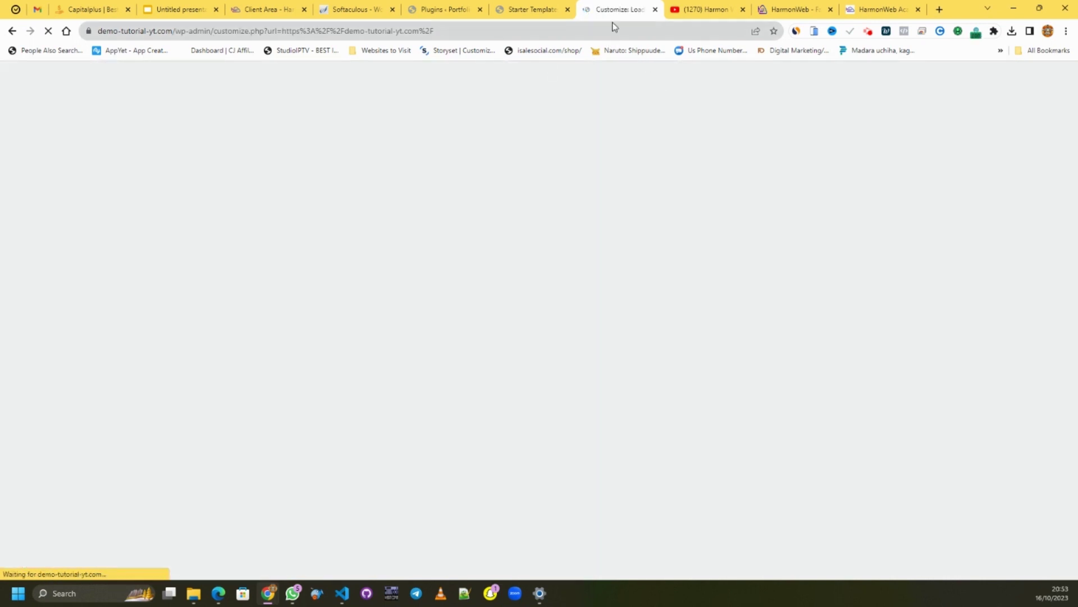
{"action": "left_click", "coordinate": [529, 11]}
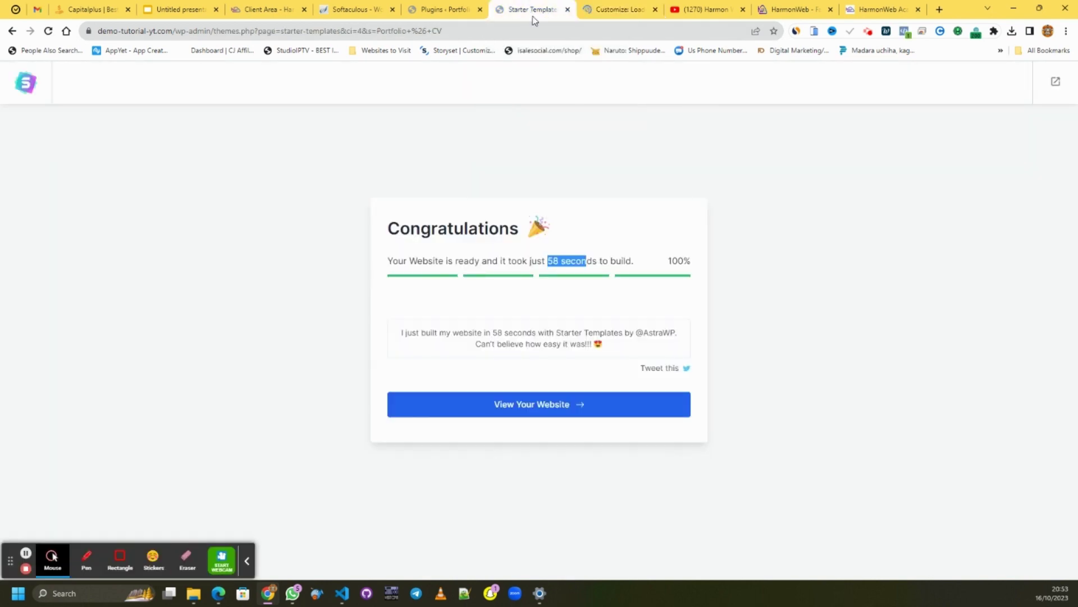
{"action": "left_click", "coordinate": [1056, 83]}
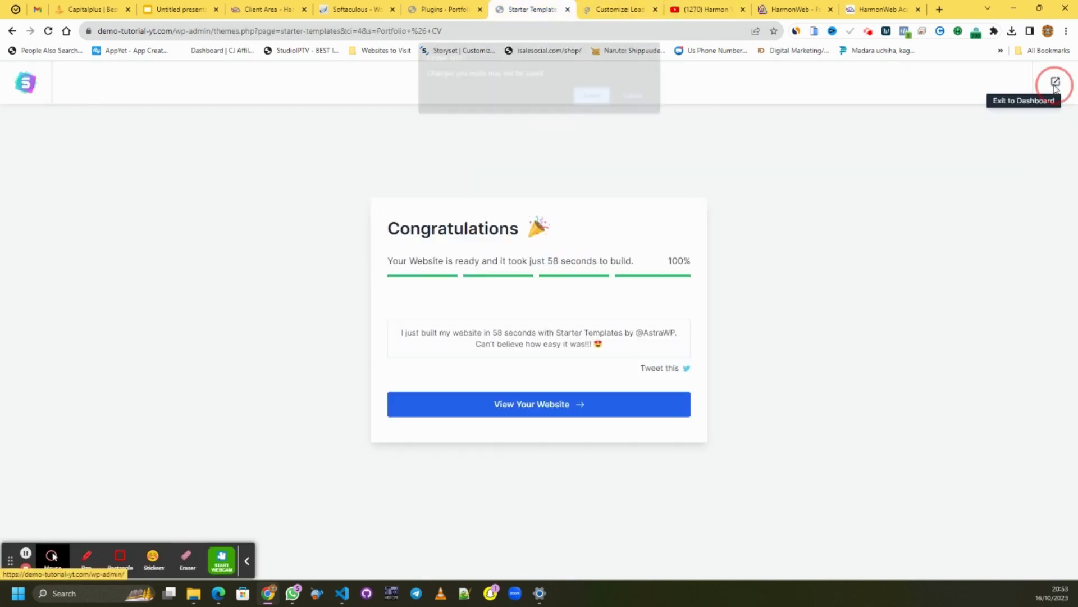
{"action": "left_click", "coordinate": [594, 96]}
{"action": "left_click", "coordinate": [618, 12]}
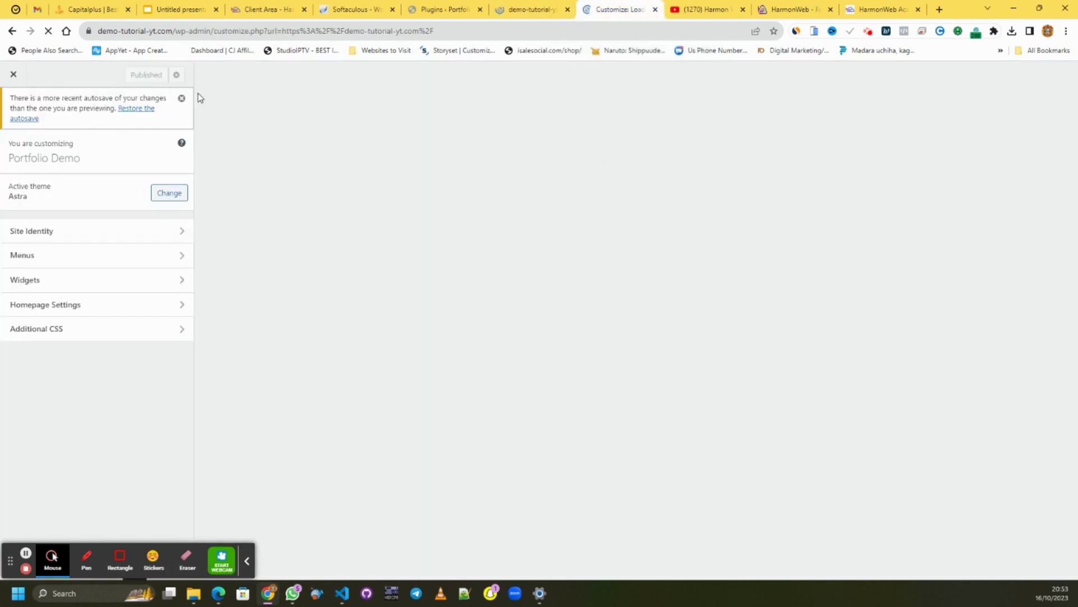
{"action": "left_click", "coordinate": [181, 98]}
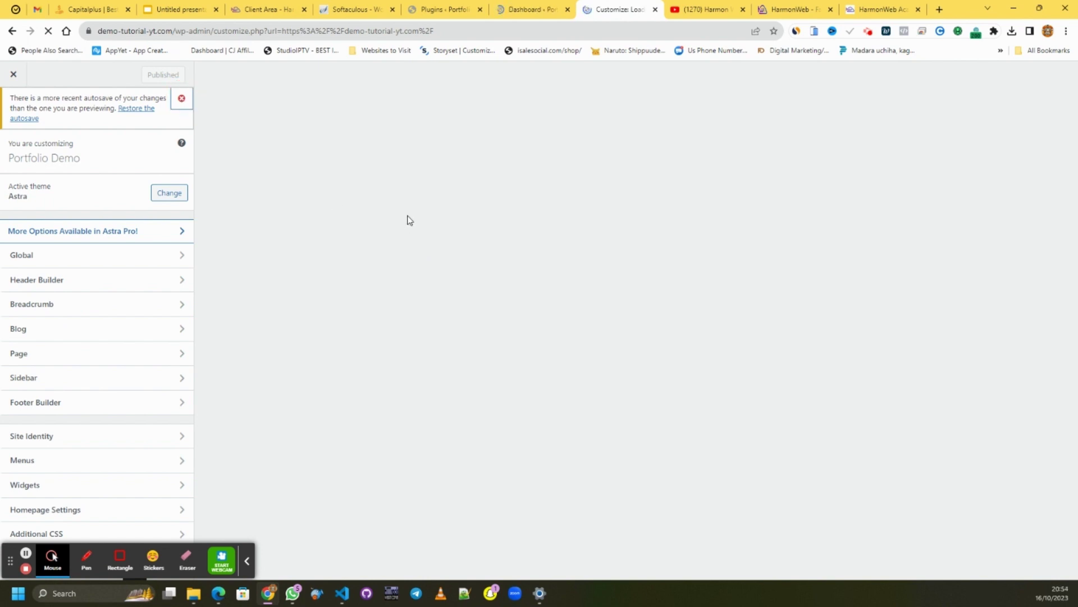
- Go from the Plugins page to the All Pages list in the admin sidebar
{"action": "left_click", "coordinate": [434, 2]}
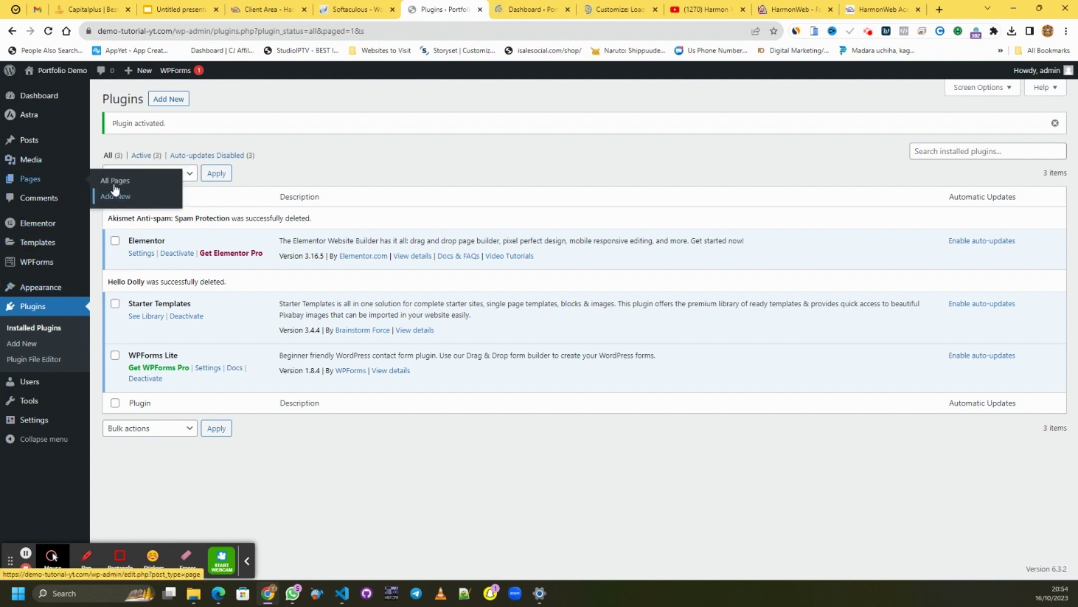
{"action": "left_click", "coordinate": [114, 181]}
{"action": "left_click", "coordinate": [601, 10]}
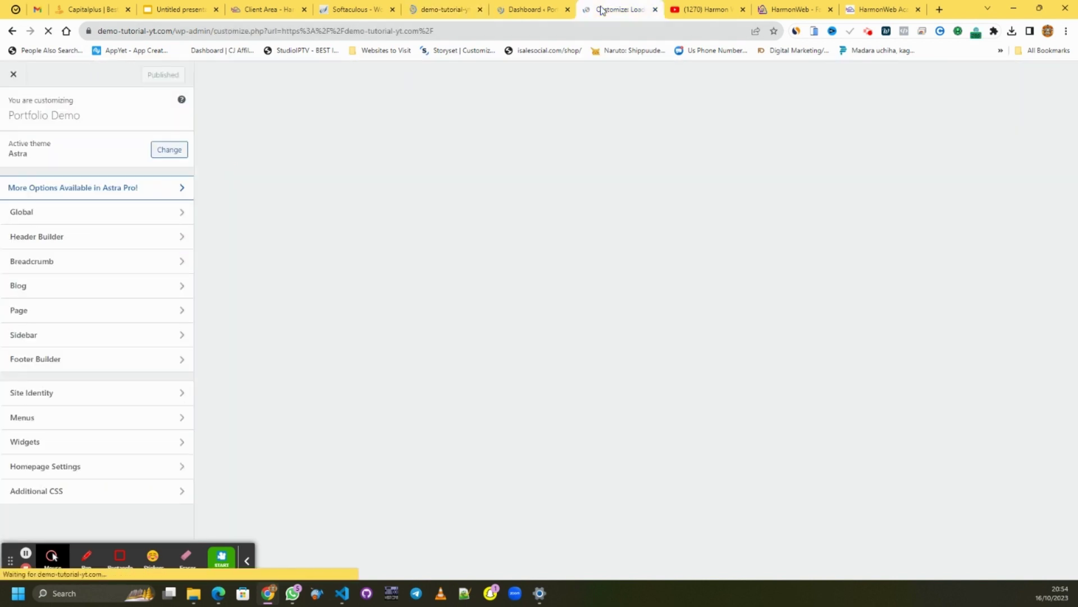
{"action": "left_click", "coordinate": [437, 12]}
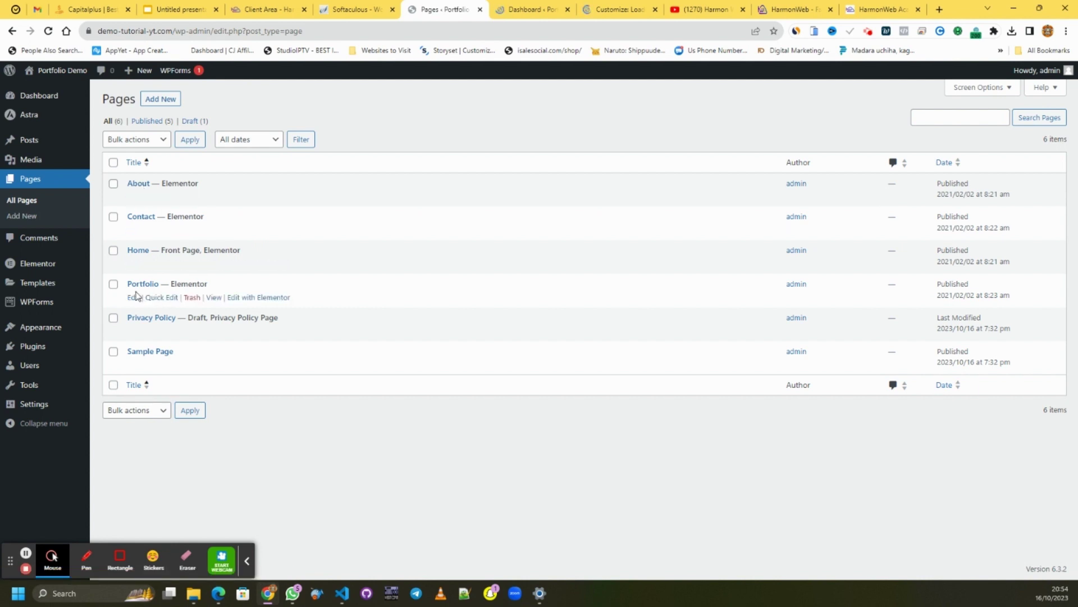
- Add Sample Page to the Main menu and publish it
{"action": "left_click", "coordinate": [602, 18]}
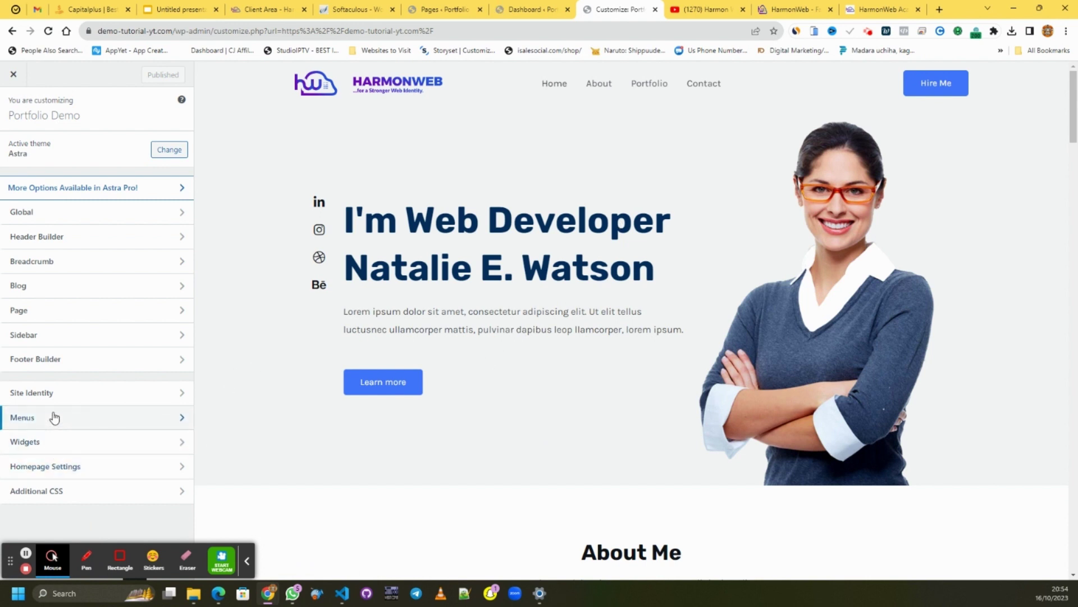
{"action": "left_click", "coordinate": [54, 416]}
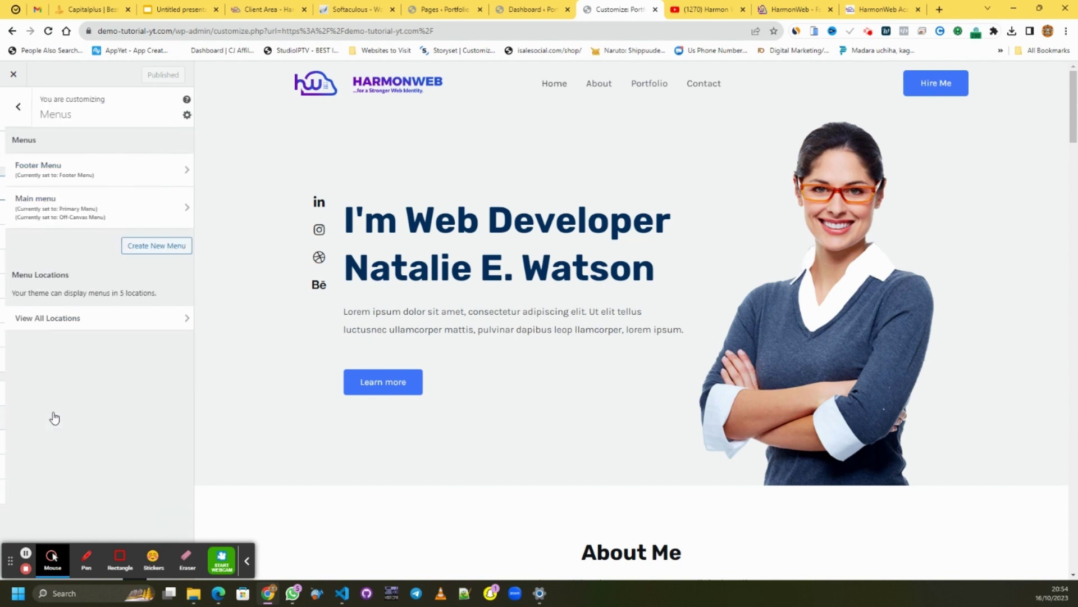
{"action": "left_click", "coordinate": [73, 212]}
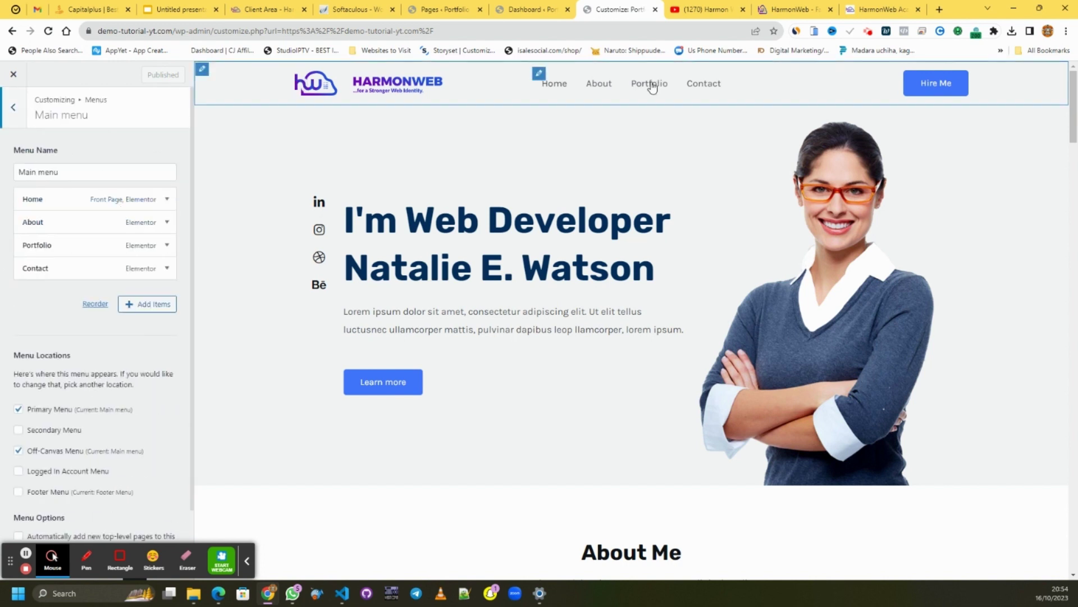
{"action": "left_click", "coordinate": [157, 309]}
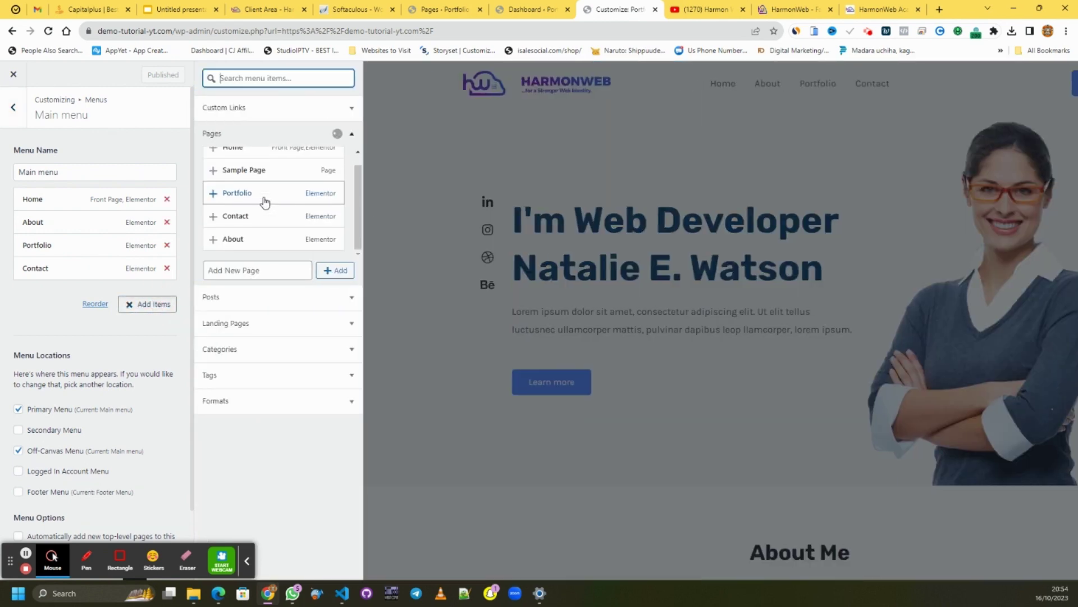
{"action": "scroll", "coordinate": [264, 197], "scroll_direction": "up", "scroll_amount": 1}
{"action": "left_click", "coordinate": [264, 182]}
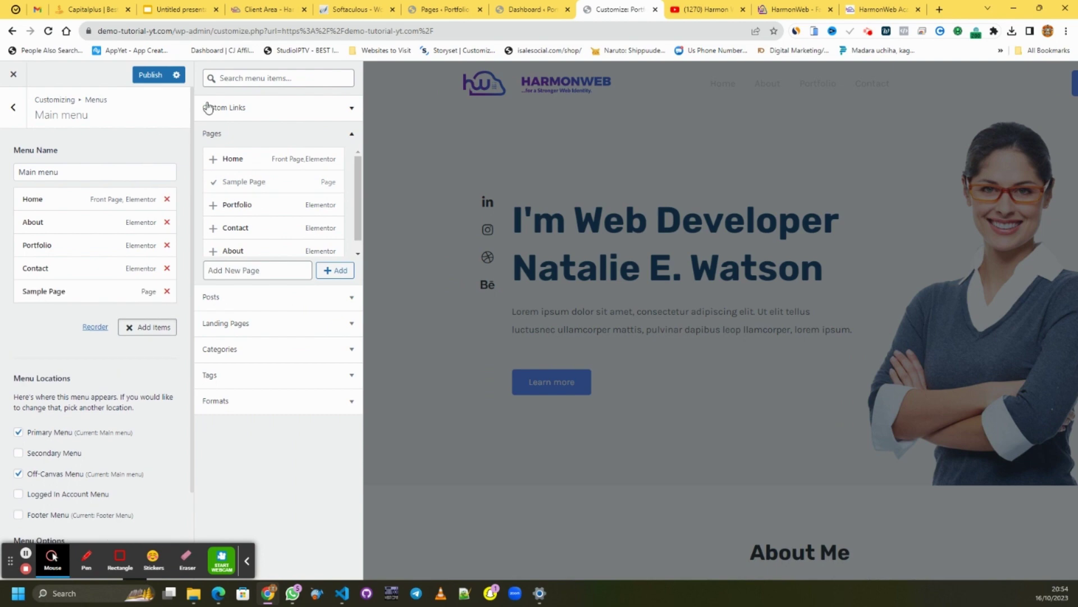
{"action": "left_click", "coordinate": [147, 326]}
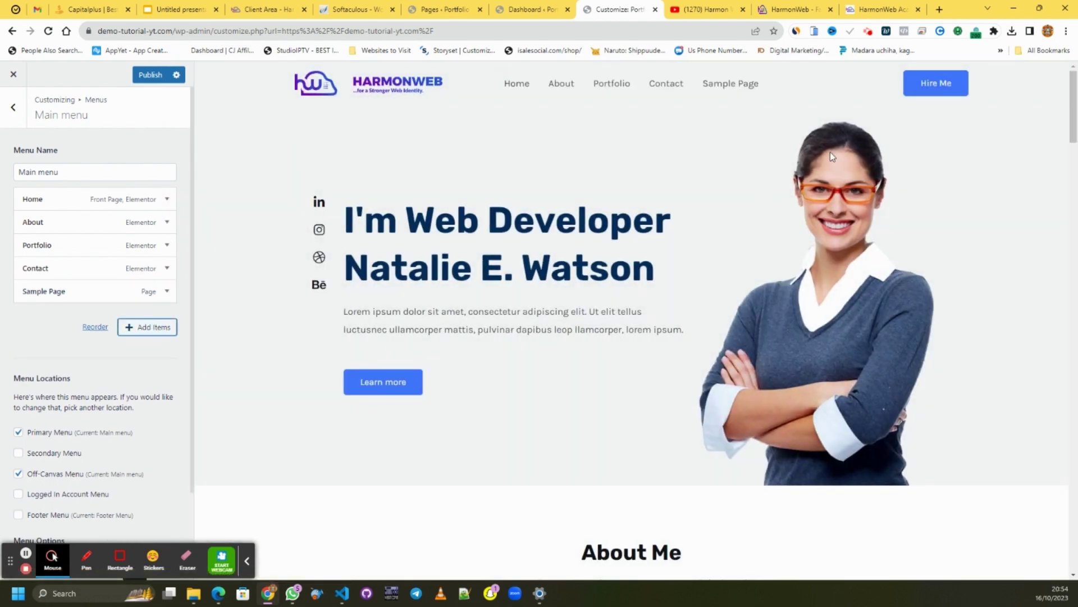
{"action": "left_click", "coordinate": [146, 78]}
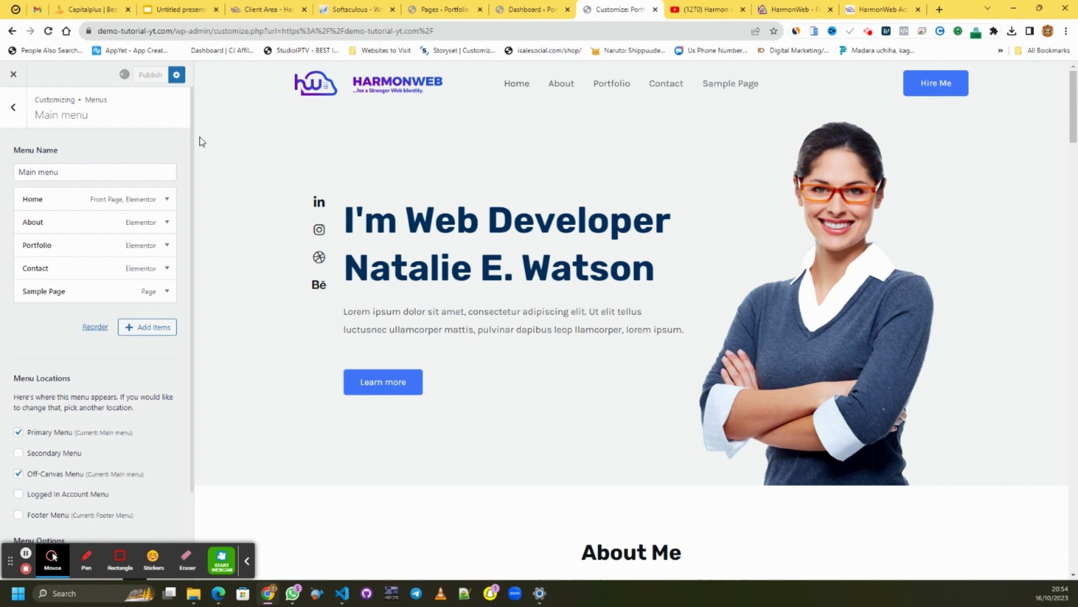
- Remove Sample Page from the Main menu, publish again, and return to the Menus list
{"action": "left_click", "coordinate": [172, 332]}
{"action": "left_click", "coordinate": [167, 291]}
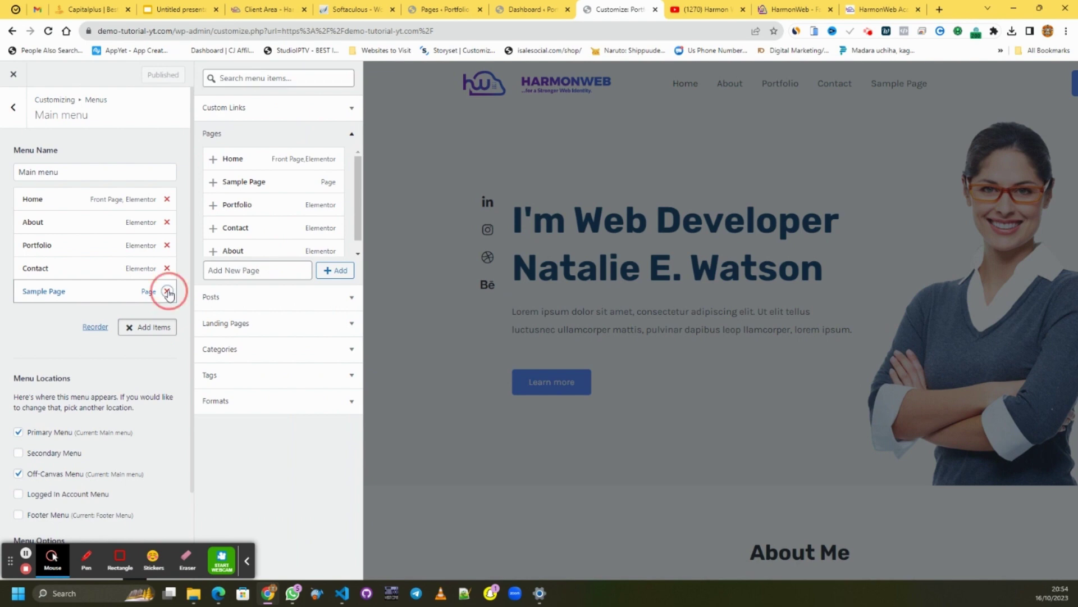
{"action": "left_click", "coordinate": [150, 304]}
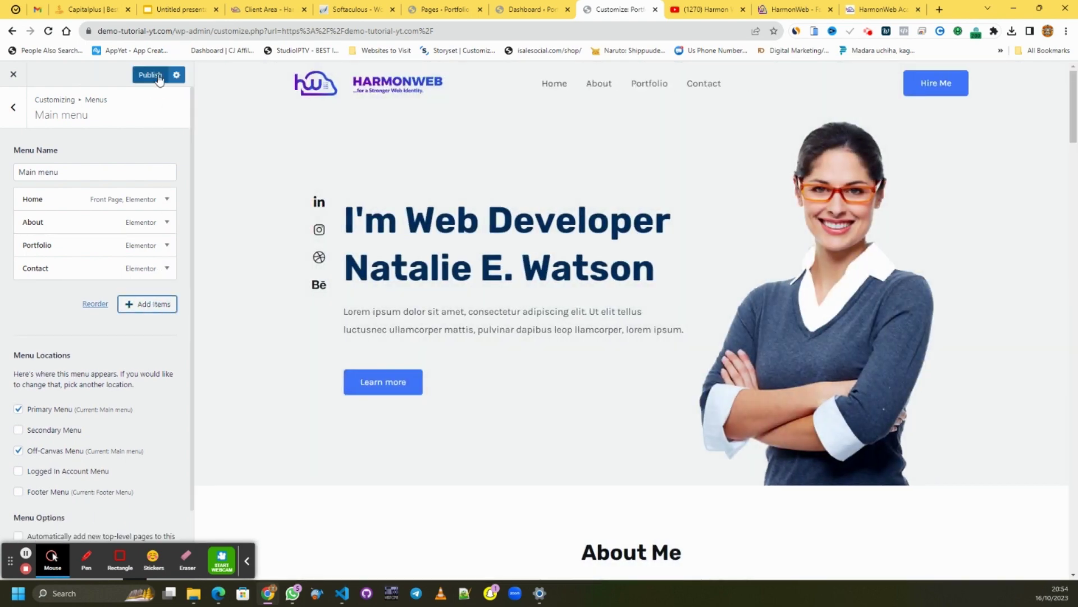
{"action": "left_click", "coordinate": [149, 75]}
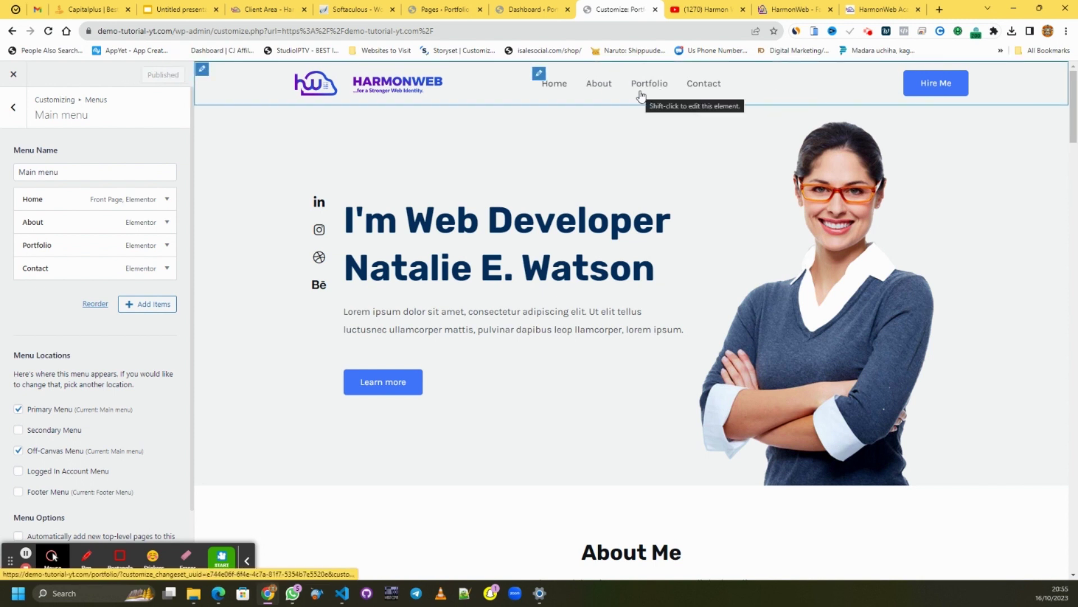
{"action": "scroll", "coordinate": [641, 95], "scroll_direction": "down", "scroll_amount": 2}
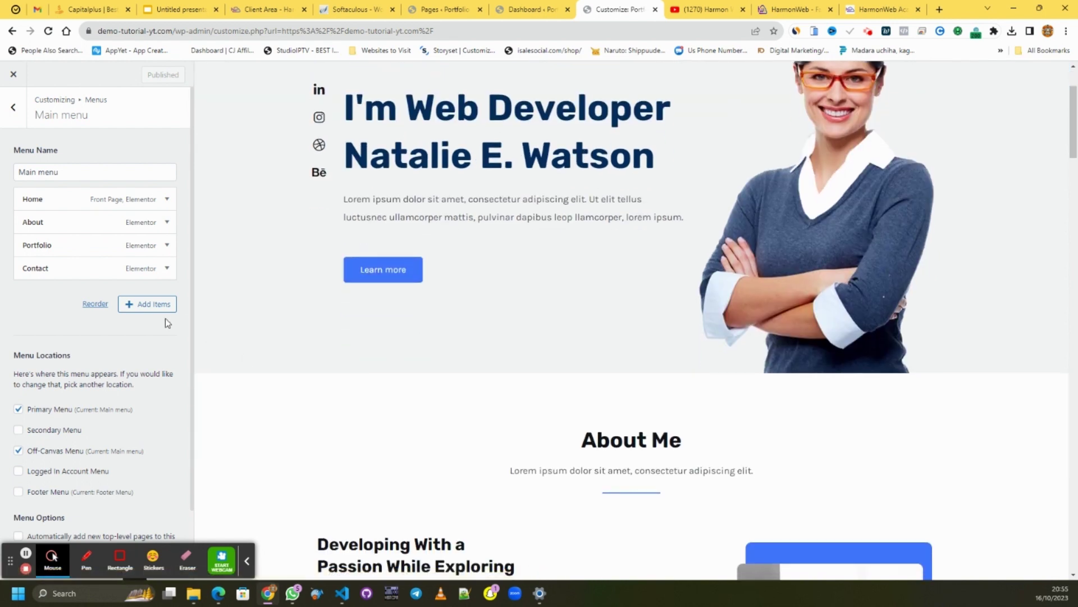
{"action": "scroll", "coordinate": [160, 321], "scroll_direction": "down", "scroll_amount": 1}
{"action": "scroll", "coordinate": [149, 321], "scroll_direction": "up", "scroll_amount": 1}
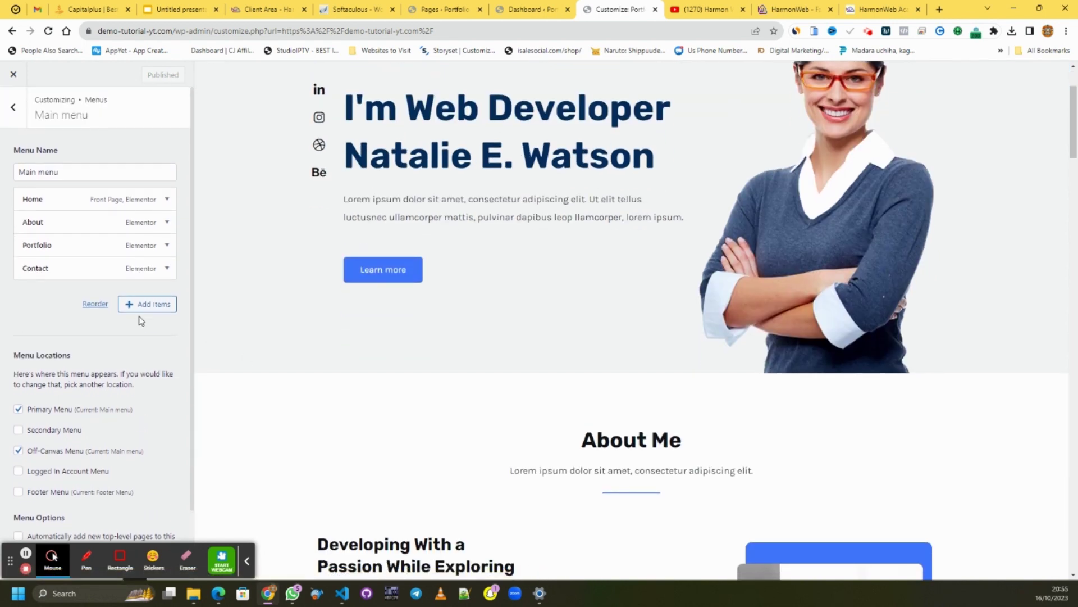
{"action": "left_click", "coordinate": [12, 107]}
- Open the Footer Menu with Home, About, Portfolio and Contact, and view the footer in the preview
{"action": "scroll", "coordinate": [582, 222], "scroll_direction": "up", "scroll_amount": 1}
{"action": "scroll", "coordinate": [582, 222], "scroll_direction": "down", "scroll_amount": 5}
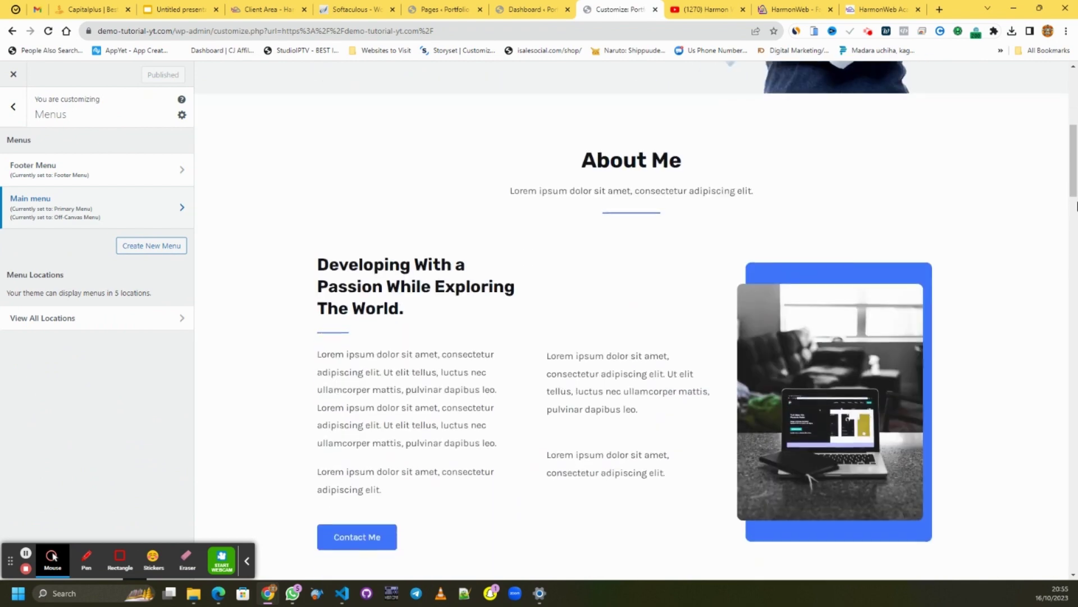
{"action": "left_click_drag", "start_coordinate": [1076, 166], "coordinate": [1077, 558]}
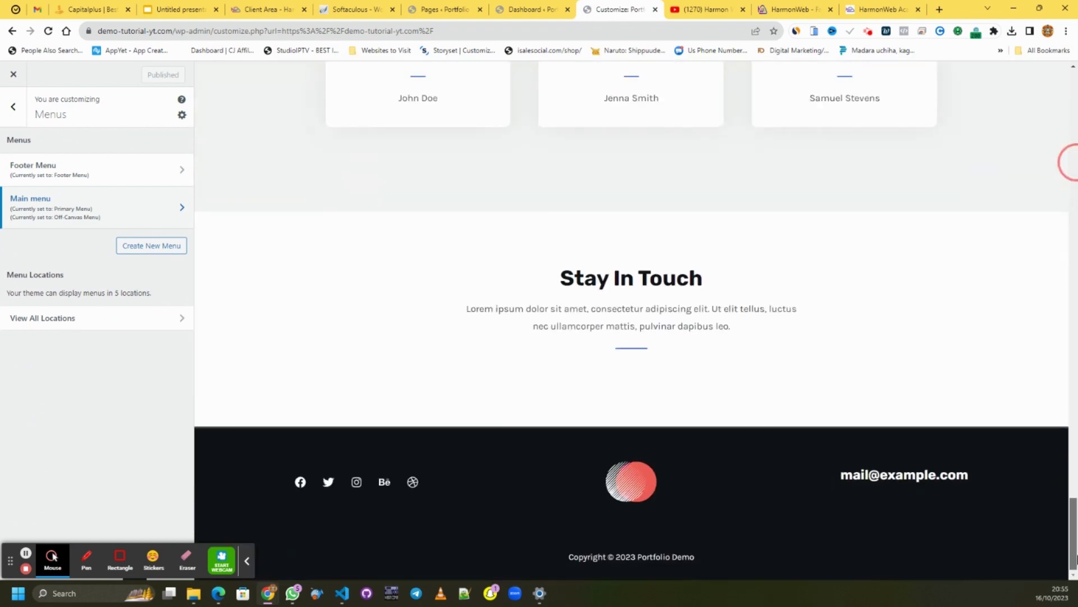
{"action": "left_click", "coordinate": [116, 170]}
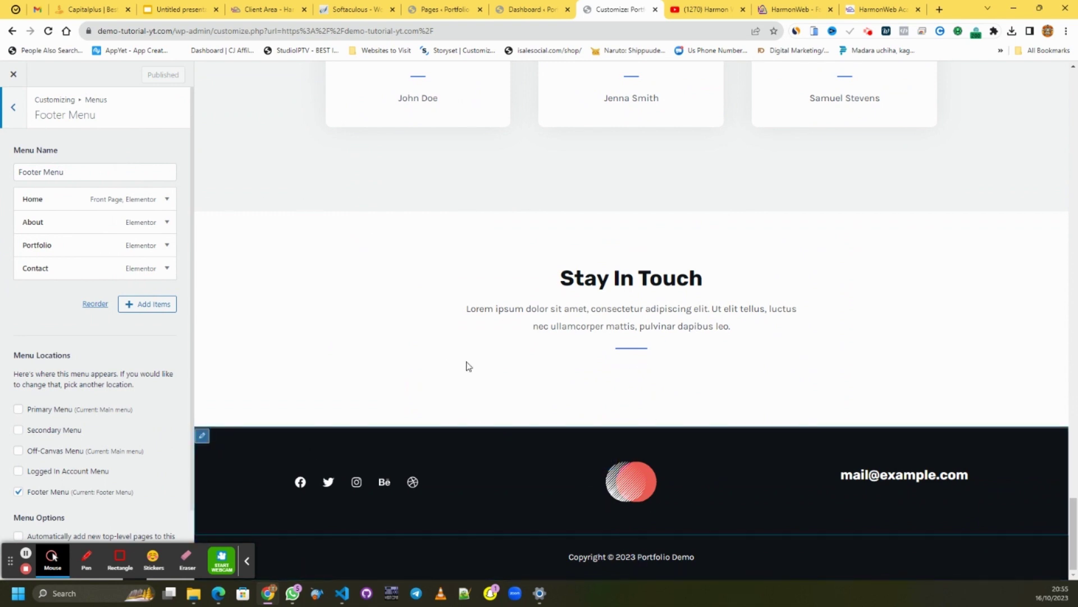
{"action": "scroll", "coordinate": [72, 477], "scroll_direction": "down", "scroll_amount": 1}
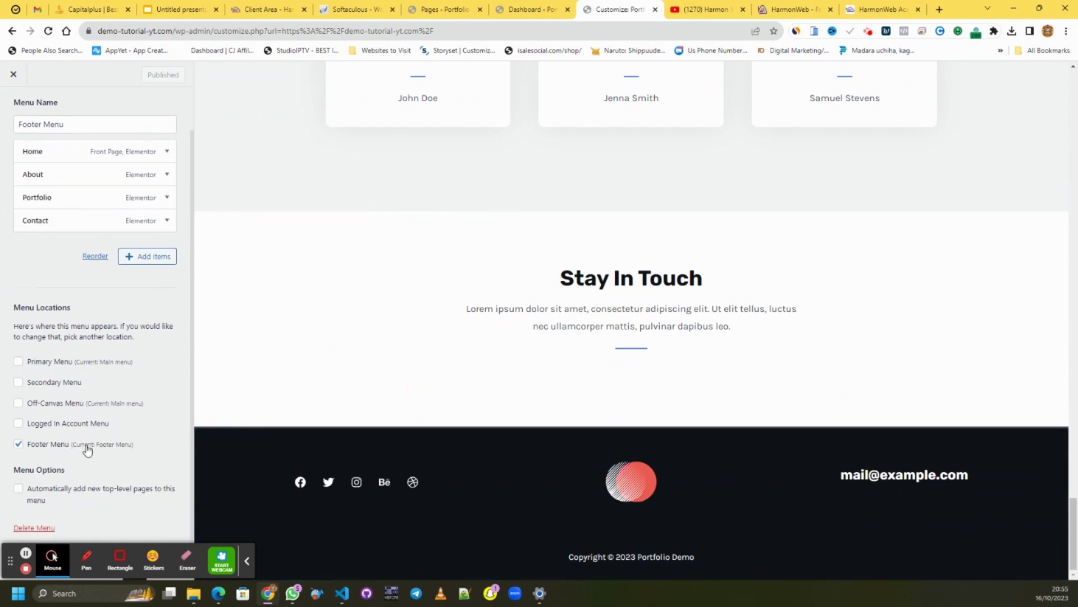
{"action": "scroll", "coordinate": [87, 449], "scroll_direction": "up", "scroll_amount": 1}
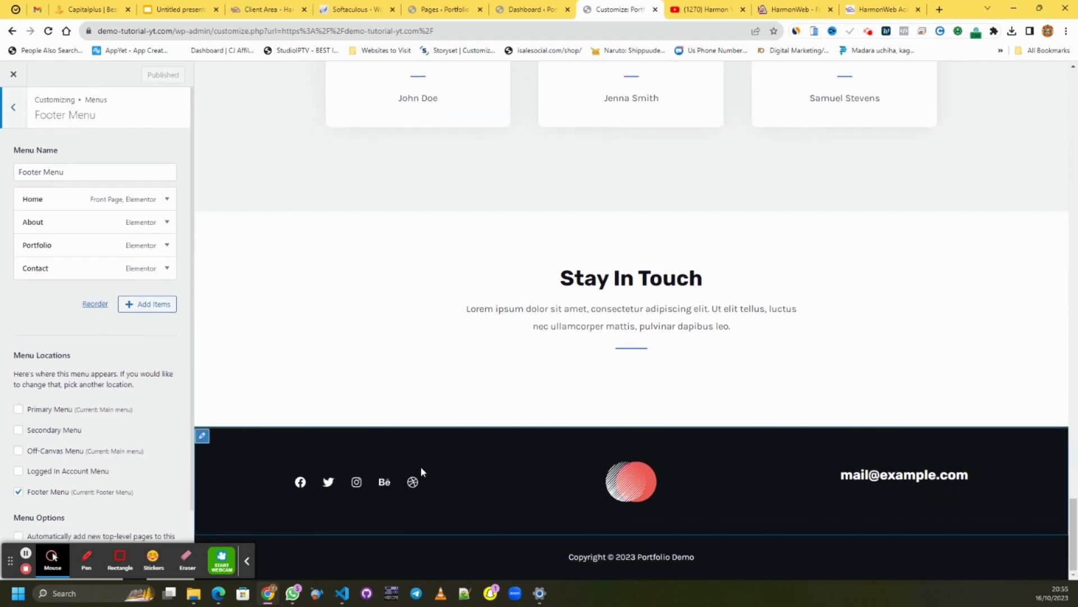
{"action": "scroll", "coordinate": [730, 227], "scroll_direction": "up", "scroll_amount": 10}
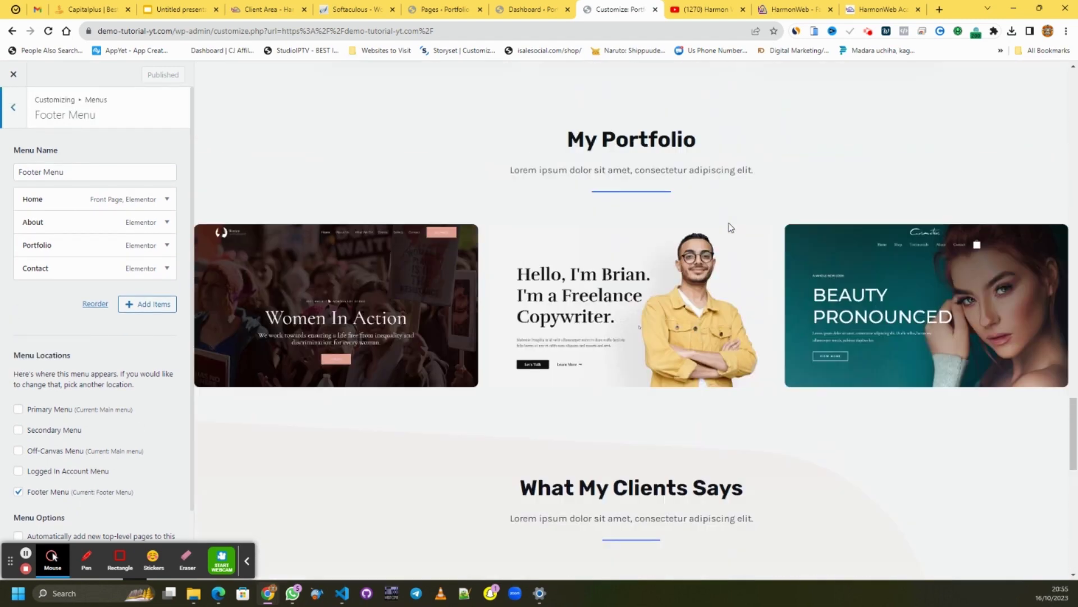
{"action": "scroll", "coordinate": [725, 337], "scroll_direction": "down", "scroll_amount": 9}
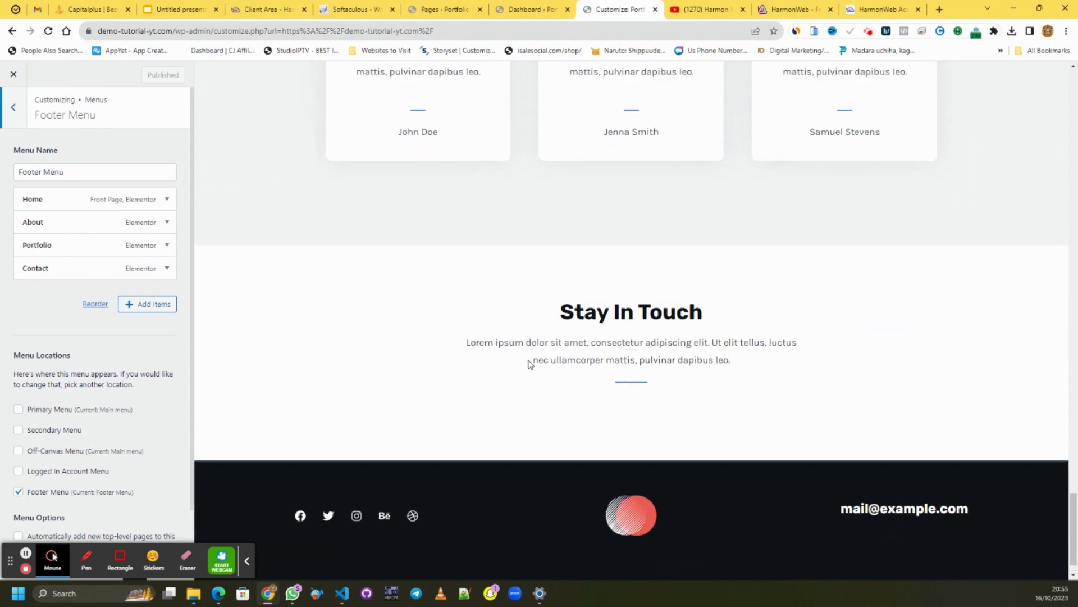
{"action": "scroll", "coordinate": [528, 364], "scroll_direction": "up", "scroll_amount": 3}
{"action": "scroll", "coordinate": [527, 364], "scroll_direction": "down", "scroll_amount": 4}
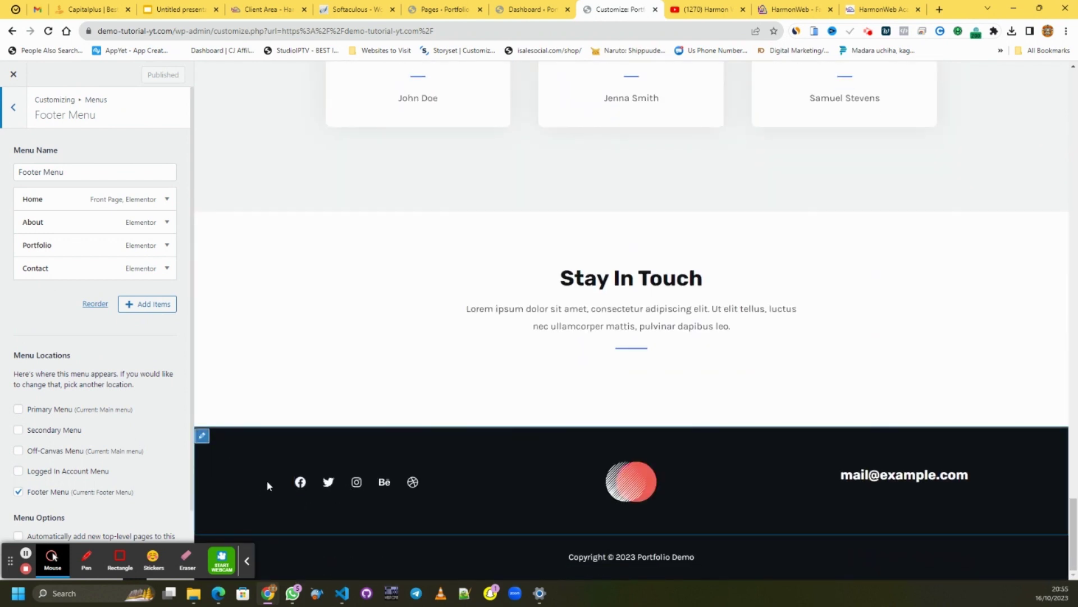
- Open the Footer Builder and select its Social icons element
{"action": "left_click", "coordinate": [202, 437]}
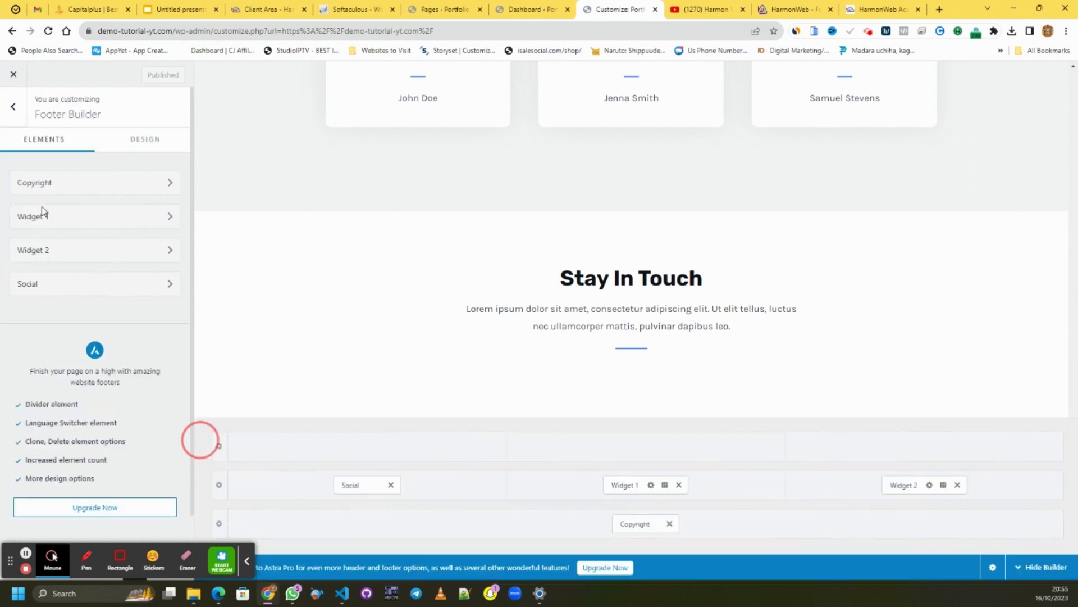
{"action": "scroll", "coordinate": [119, 348], "scroll_direction": "down", "scroll_amount": 3}
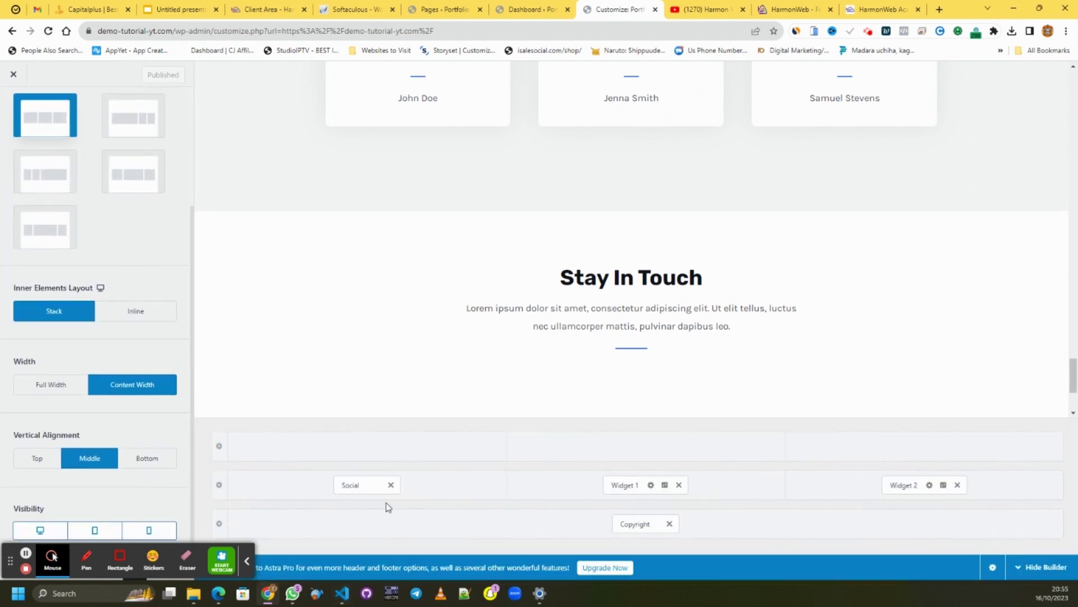
{"action": "left_click", "coordinate": [362, 486]}
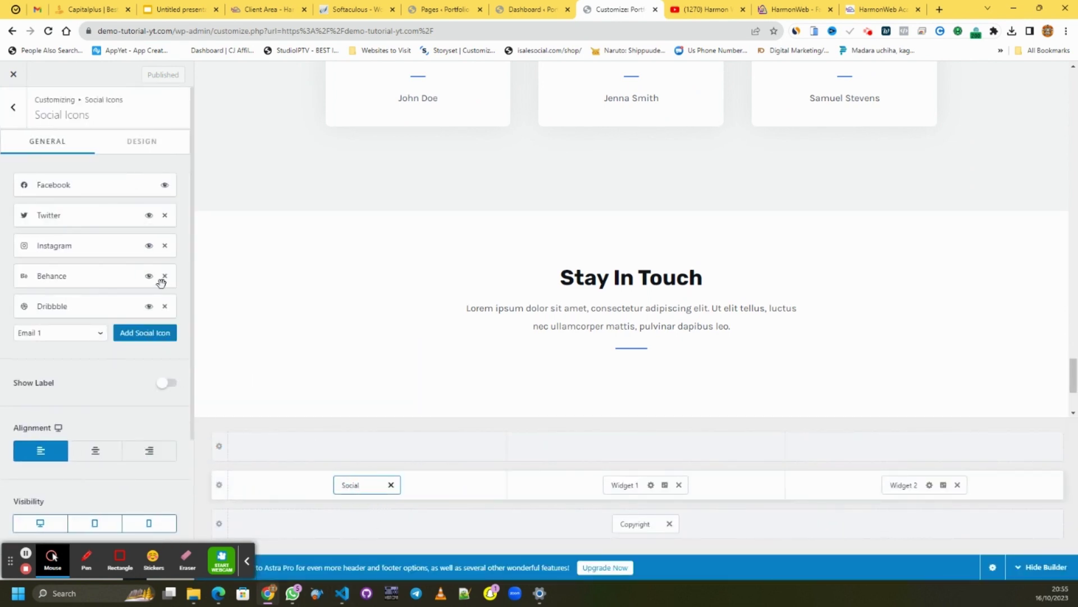
- Inspect the Facebook, Twitter and Instagram icon settings, then bring up footer Widget 1
{"action": "left_click", "coordinate": [66, 188]}
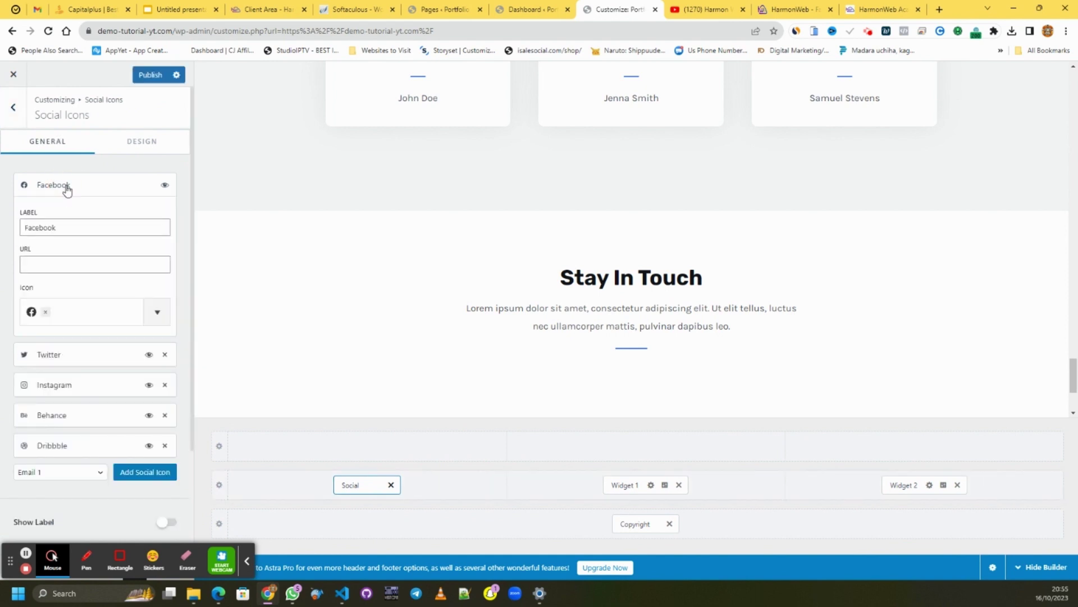
{"action": "left_click", "coordinate": [66, 189]}
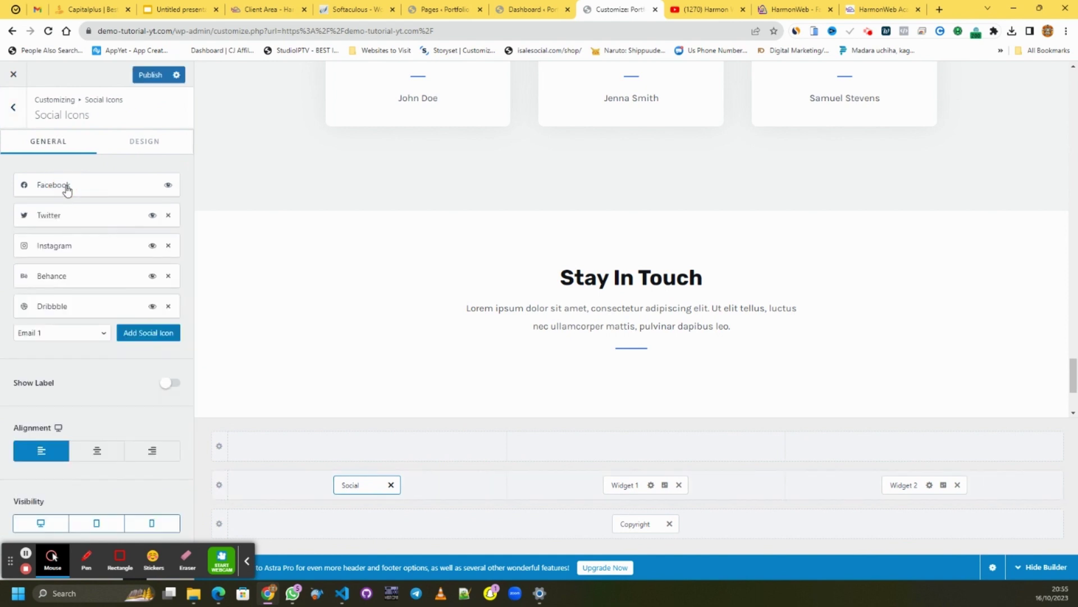
{"action": "left_click", "coordinate": [66, 189]}
{"action": "left_click", "coordinate": [65, 188]}
{"action": "left_click", "coordinate": [68, 217]}
{"action": "left_click", "coordinate": [70, 225]}
{"action": "left_click", "coordinate": [72, 248]}
{"action": "left_click", "coordinate": [55, 322]}
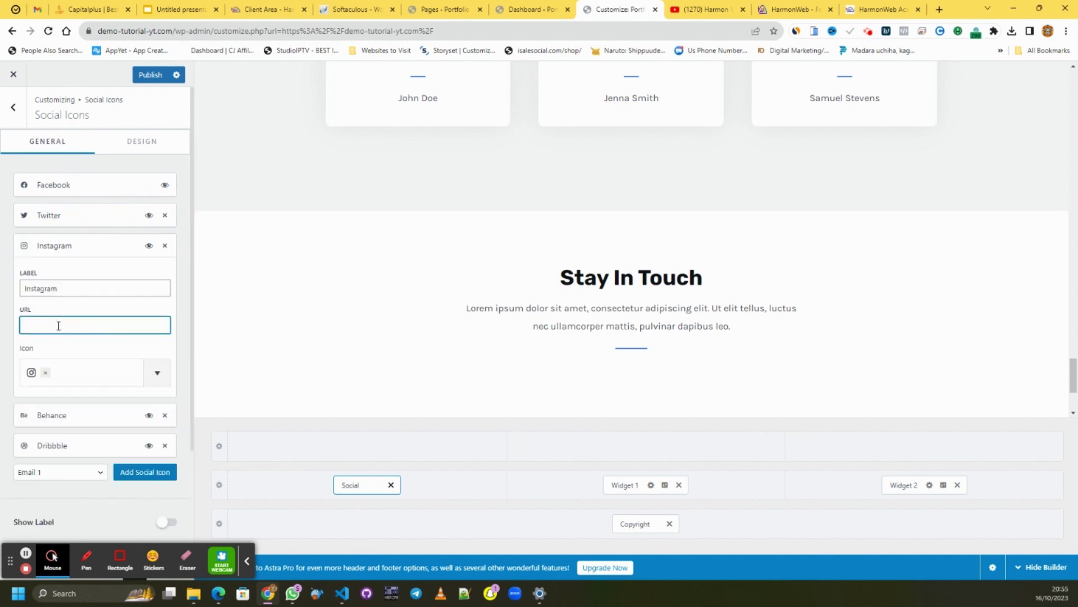
{"action": "left_click", "coordinate": [75, 243]}
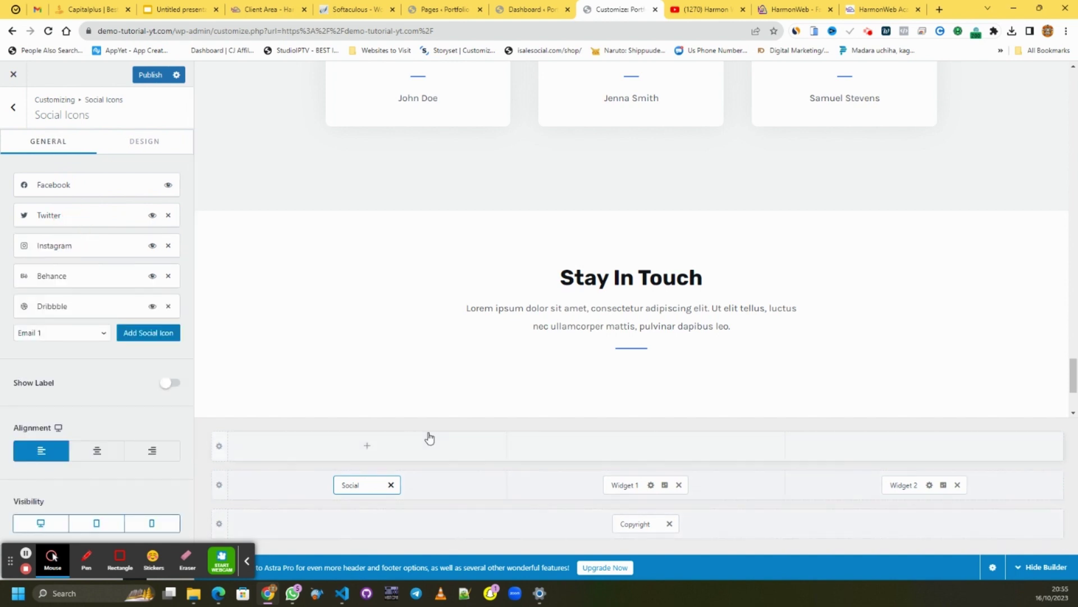
{"action": "left_click", "coordinate": [624, 485]}
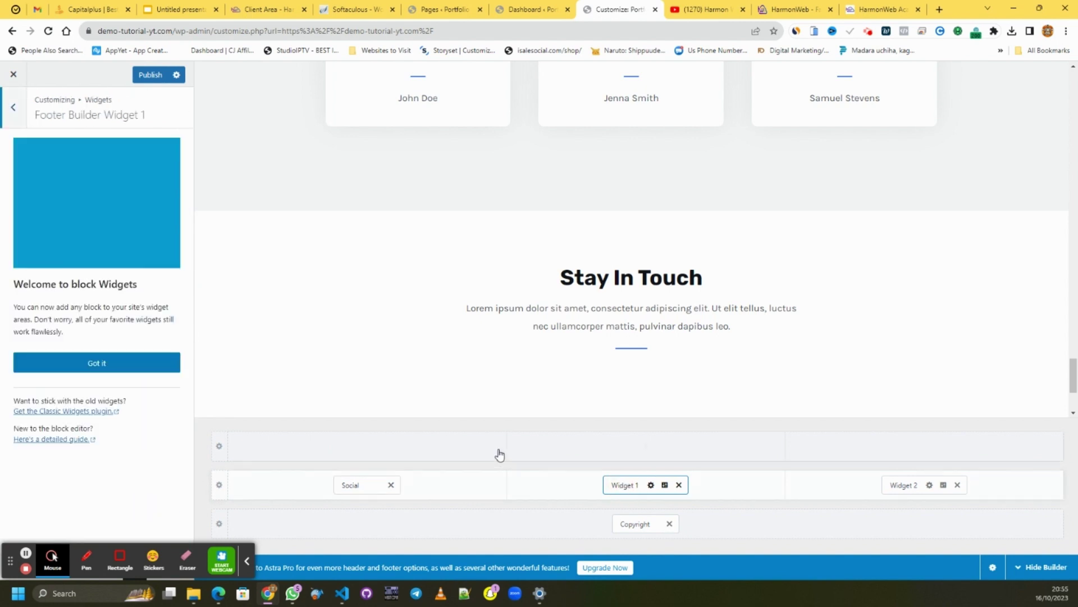
- Open the live Portfolio Demo site in a new tab, view its footer, and return to Widget 1
{"action": "scroll", "coordinate": [668, 400], "scroll_direction": "down", "scroll_amount": 2}
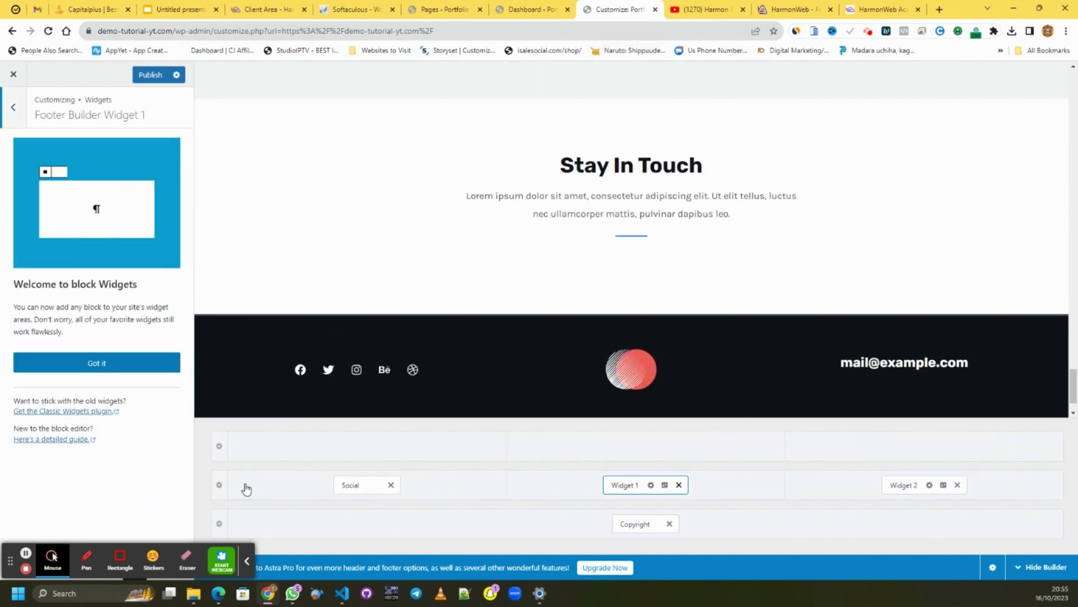
{"action": "left_click", "coordinate": [545, 12]}
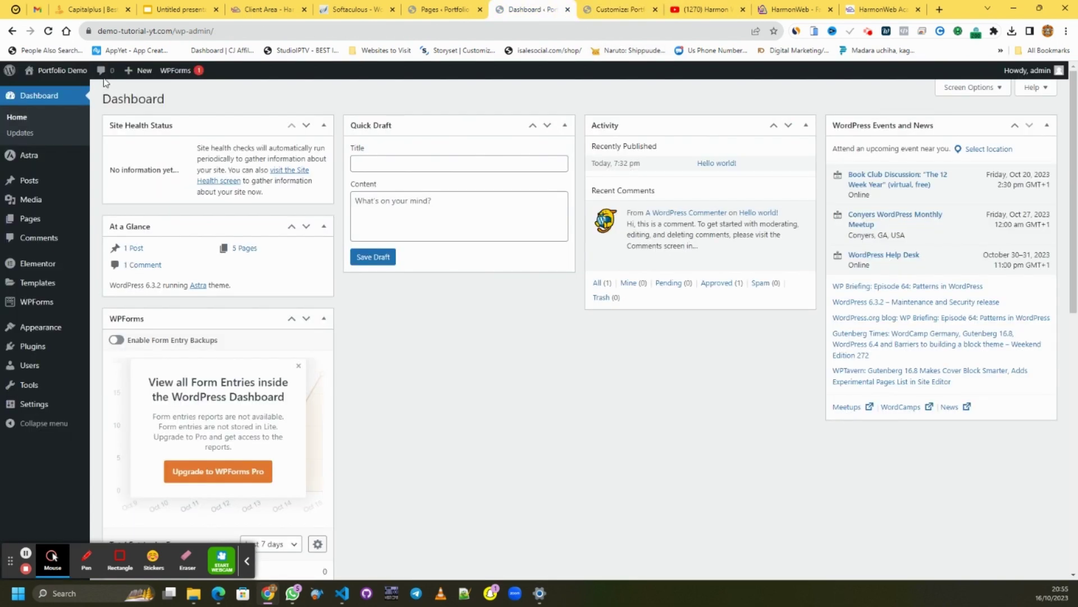
{"action": "mouse_move", "coordinate": [54, 70]}
{"action": "right_click", "coordinate": [44, 90]}
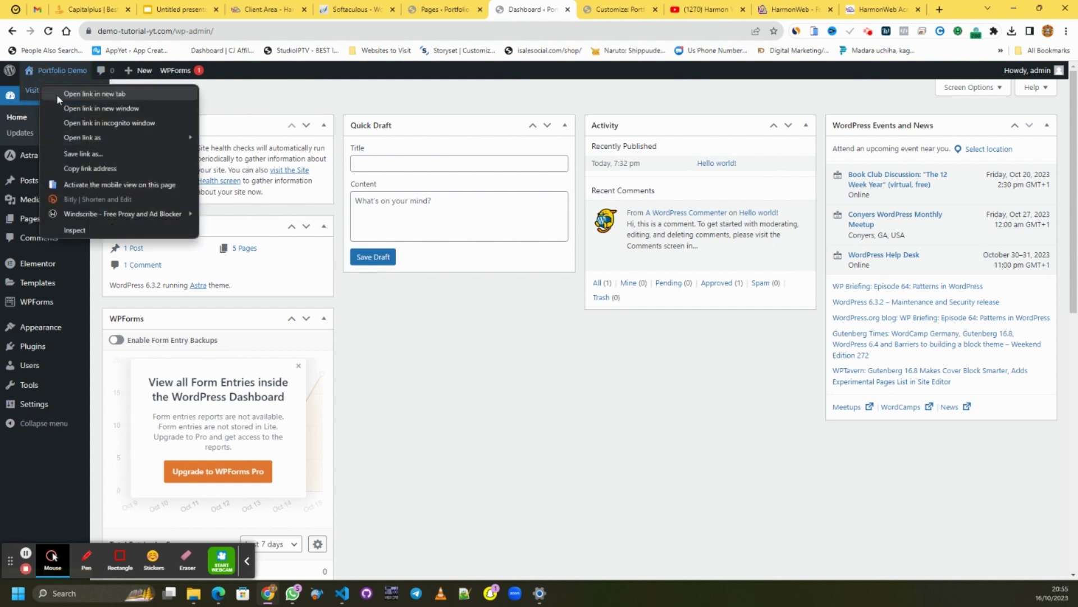
{"action": "left_click", "coordinate": [56, 93]}
{"action": "left_click", "coordinate": [628, 5]}
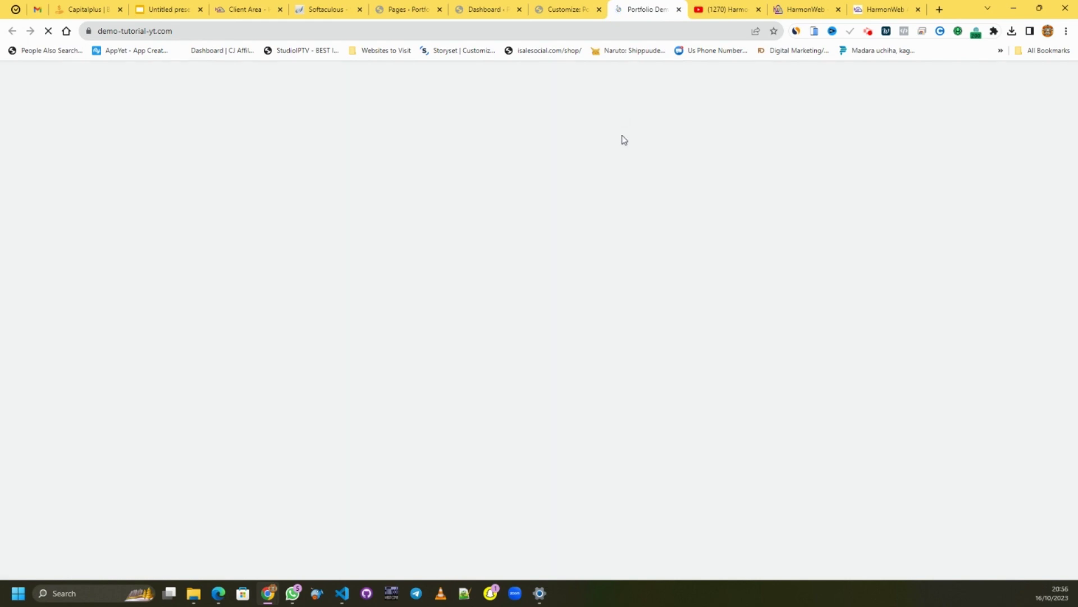
{"action": "scroll", "coordinate": [1070, 112], "scroll_direction": "down", "scroll_amount": 15}
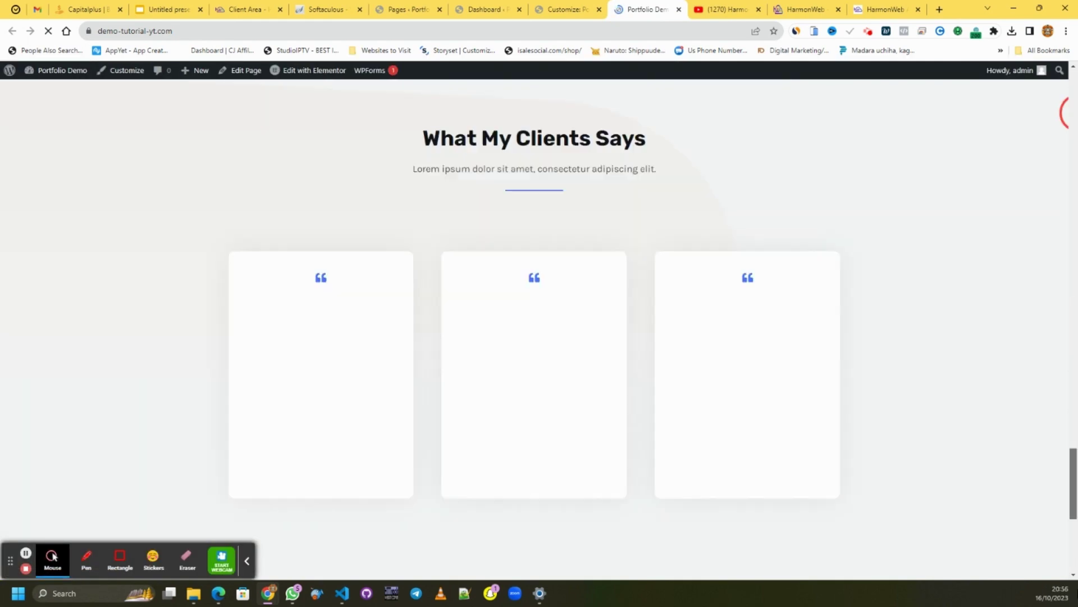
{"action": "scroll", "coordinate": [534, 337], "scroll_direction": "down", "scroll_amount": 7}
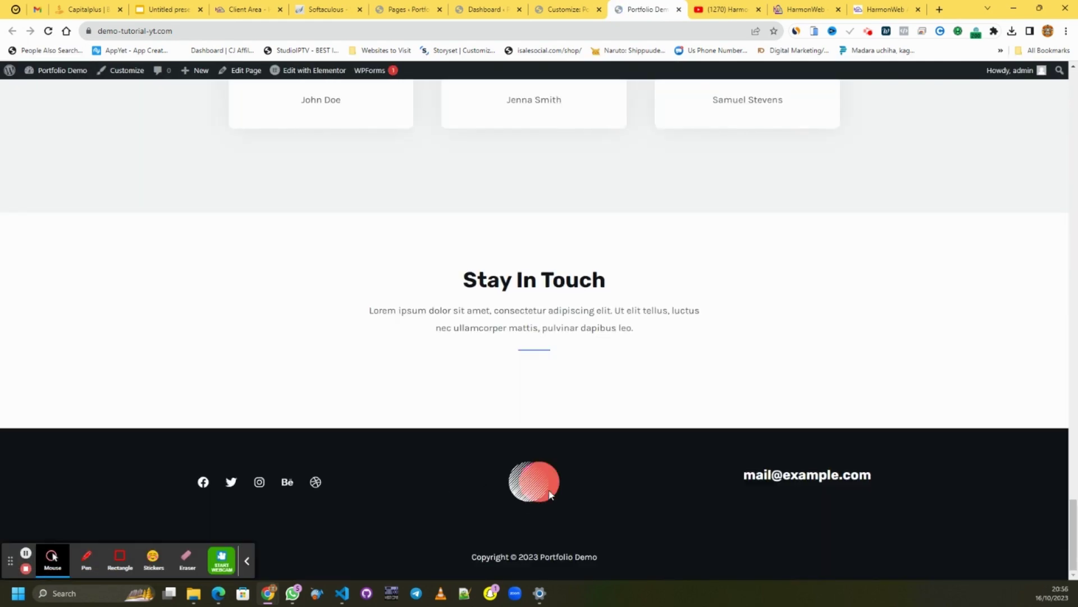
{"action": "left_click", "coordinate": [567, 10]}
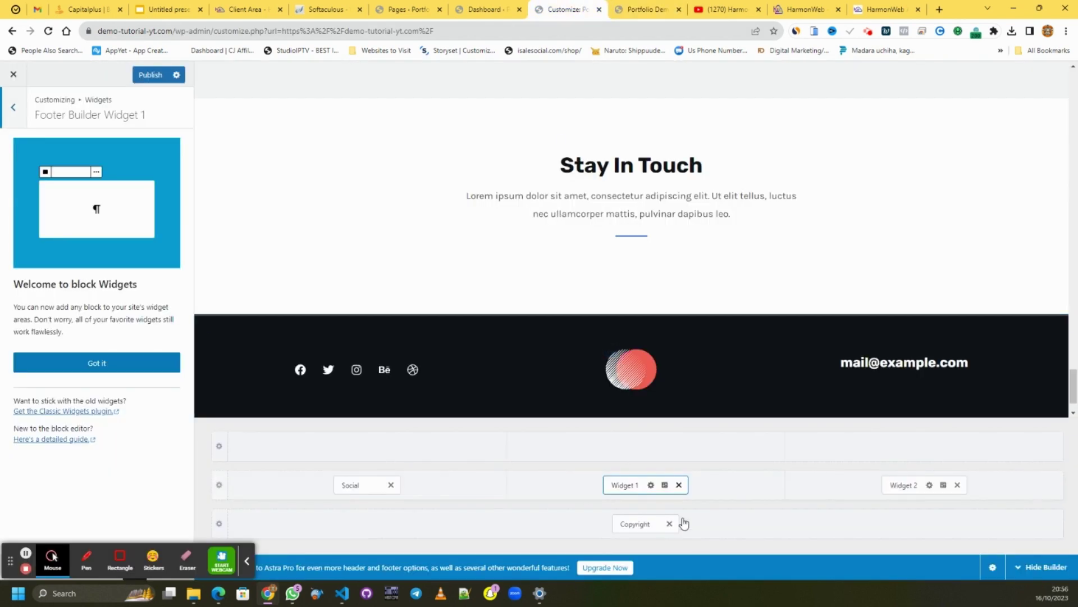
- Dismiss the block widgets guide and review the current footer image's details
{"action": "left_click", "coordinate": [96, 368]}
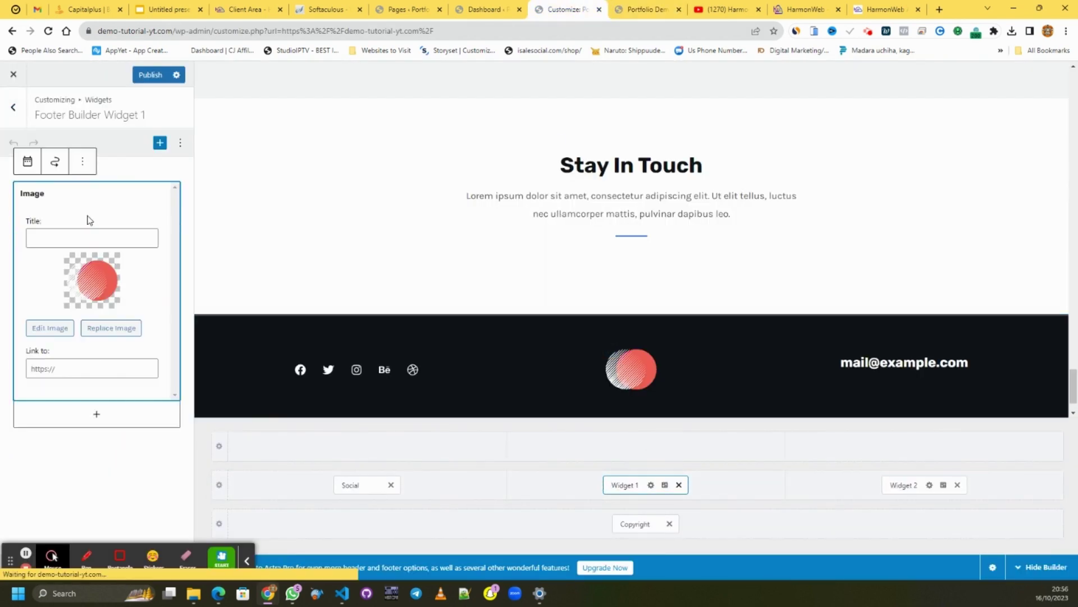
{"action": "left_click", "coordinate": [60, 332]}
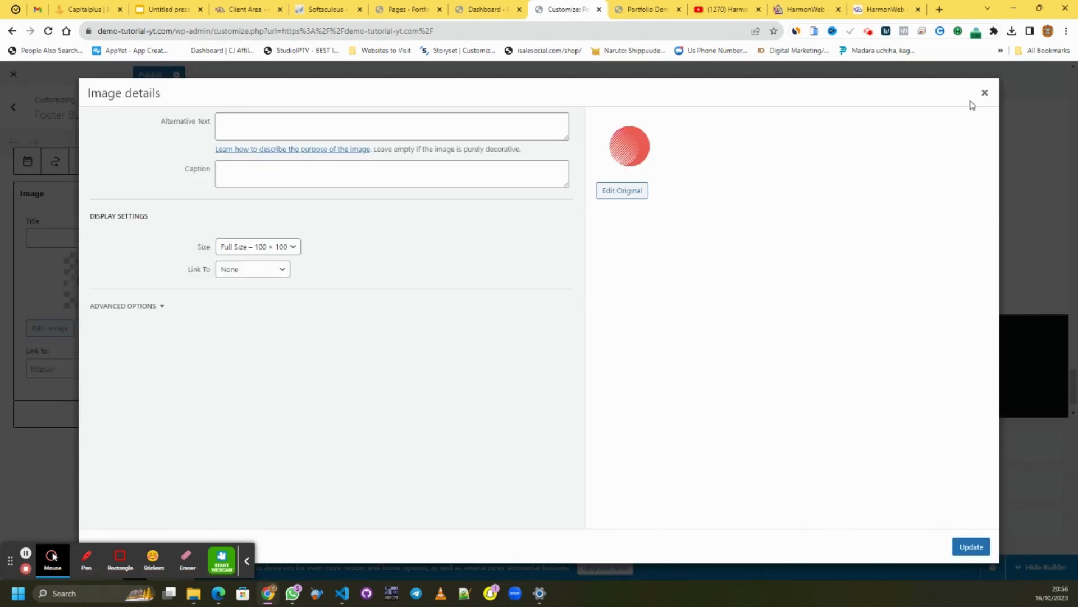
{"action": "left_click", "coordinate": [985, 93]}
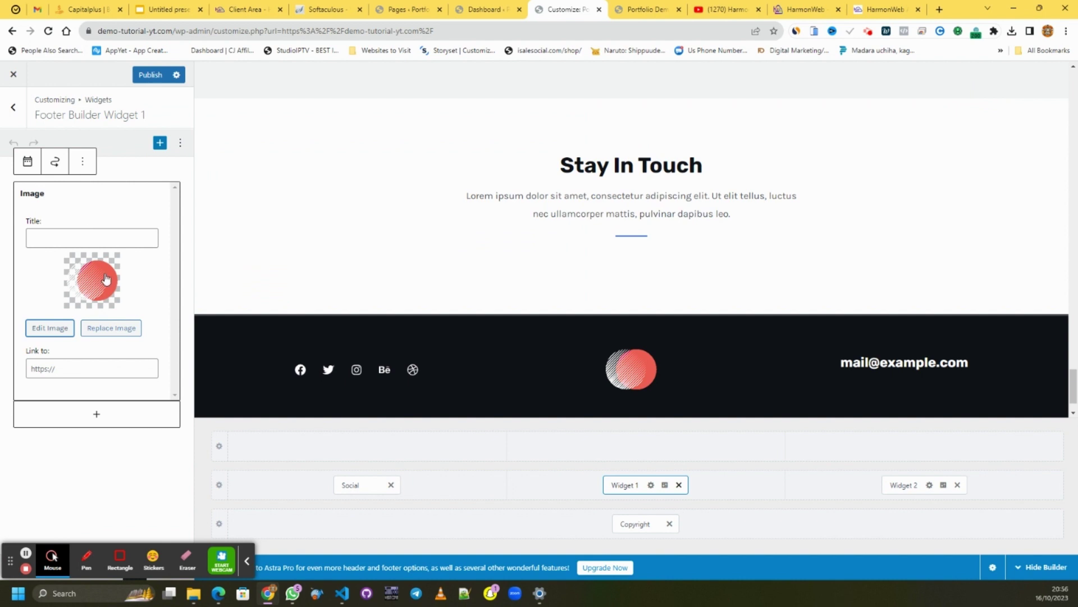
{"action": "left_click", "coordinate": [105, 278]}
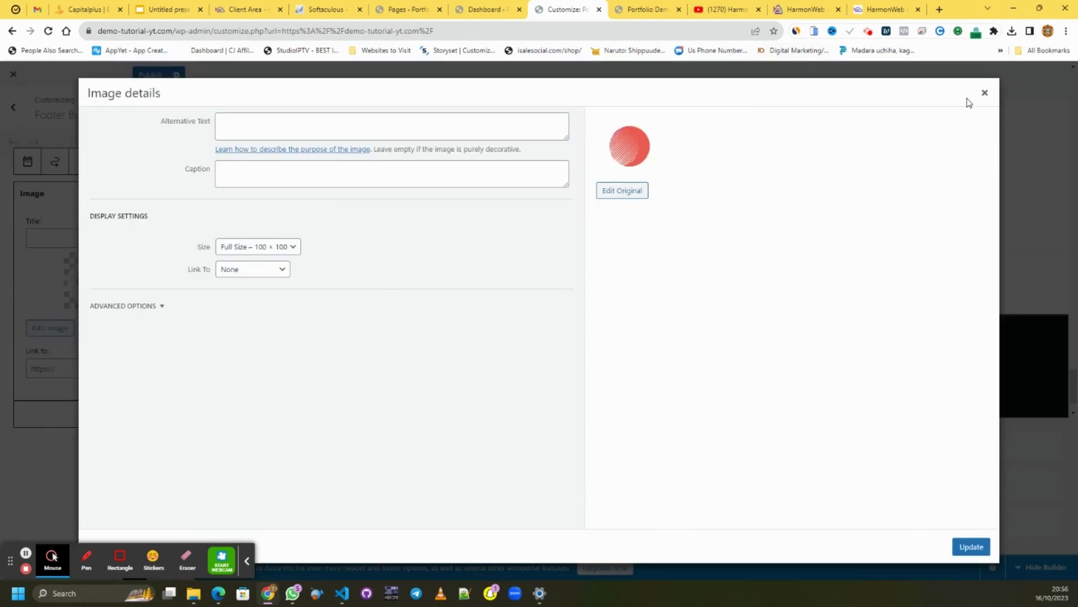
{"action": "left_click", "coordinate": [984, 93]}
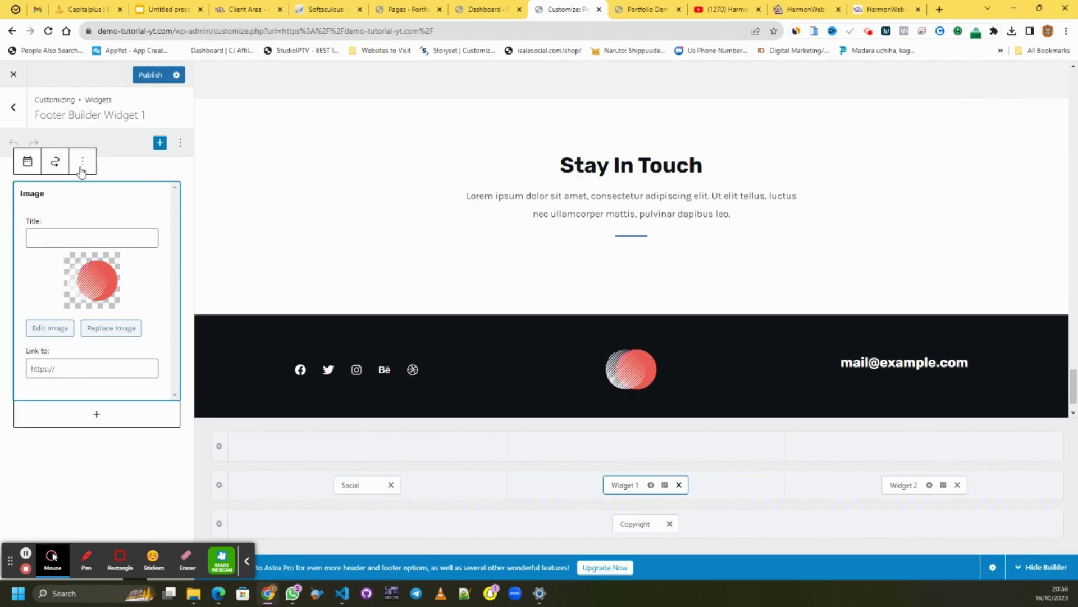
- Replace the footer logo with the HARMONWEB image from the Media Library and open footer Widget 2
{"action": "left_click", "coordinate": [132, 328]}
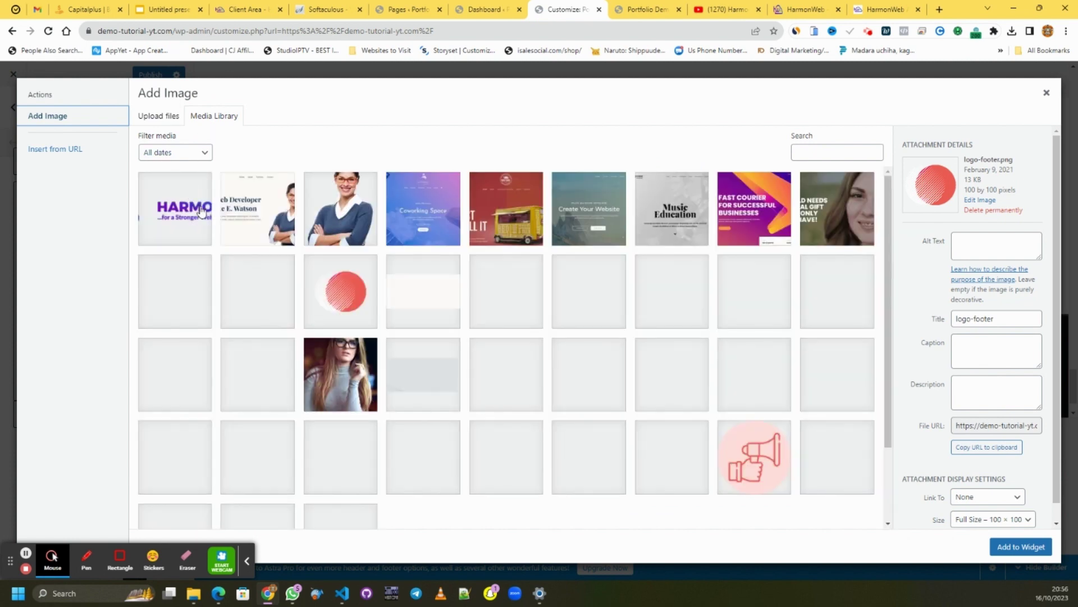
{"action": "left_click", "coordinate": [185, 211]}
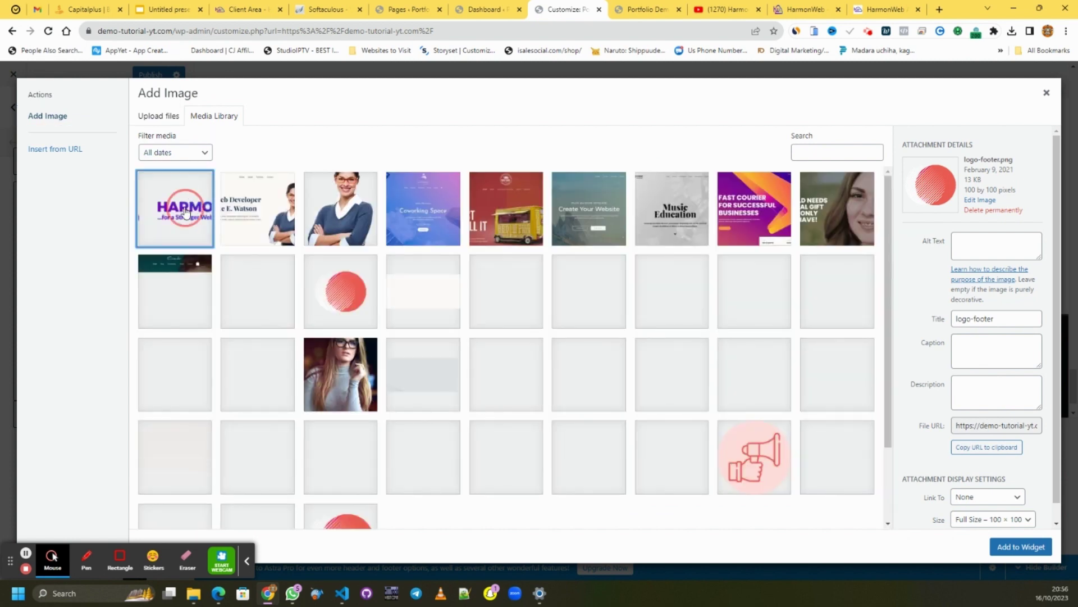
{"action": "left_click", "coordinate": [1014, 546]}
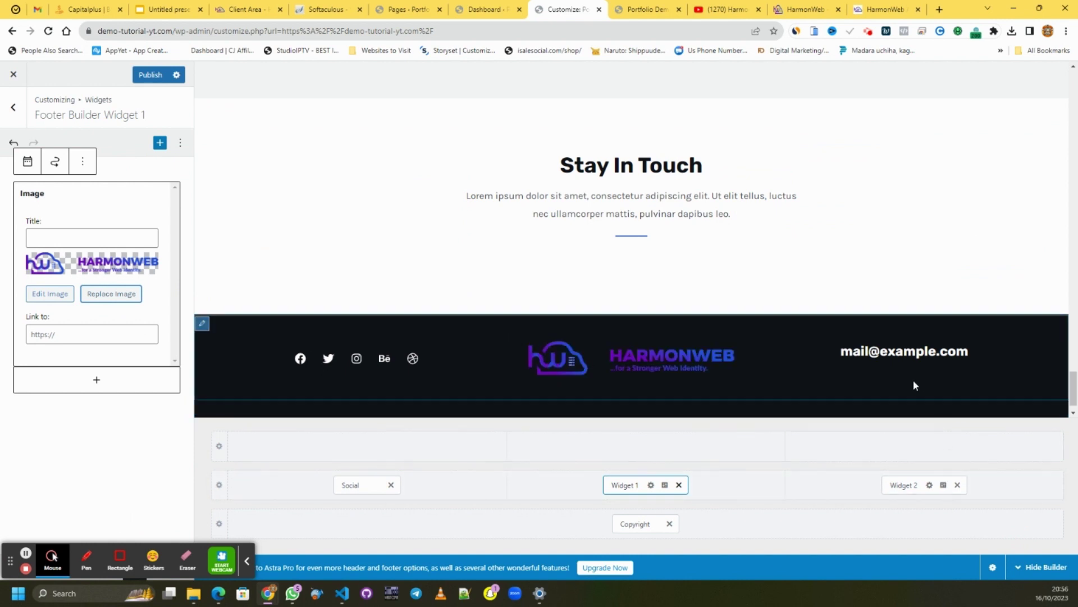
{"action": "left_click", "coordinate": [893, 487]}
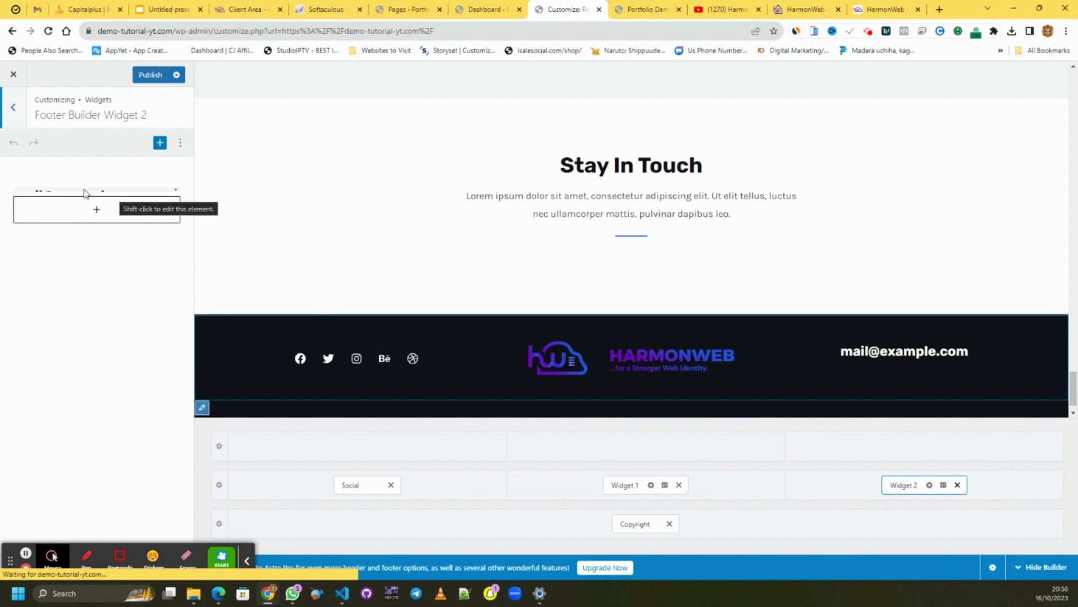
- Replace the footer Text widget's e-mail title with the admin e-mail address and publish
{"action": "left_click", "coordinate": [73, 190]}
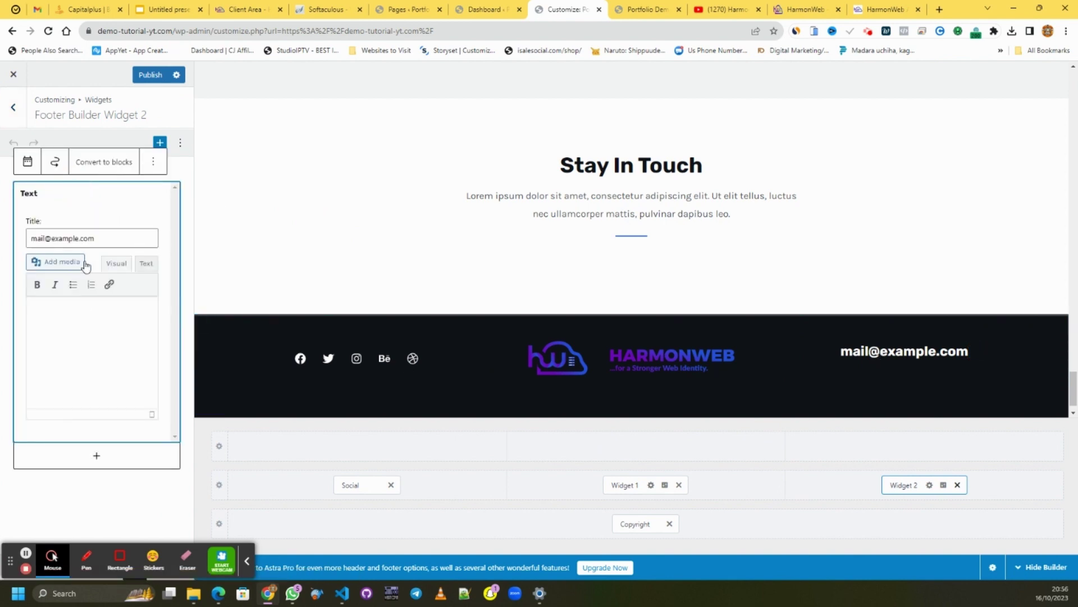
{"action": "left_click_drag", "start_coordinate": [97, 238], "coordinate": [32, 247]}
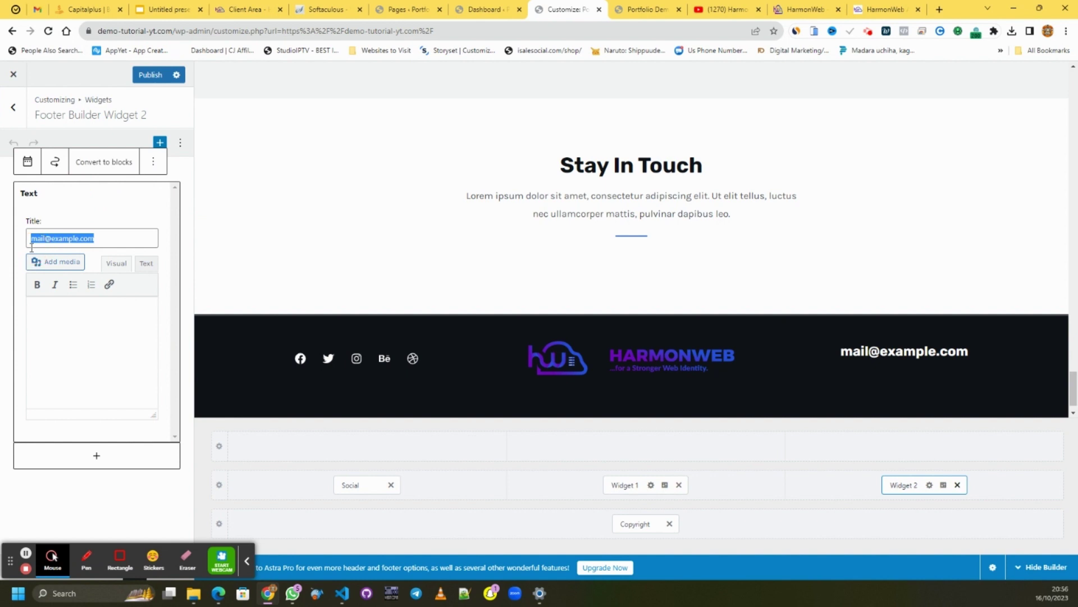
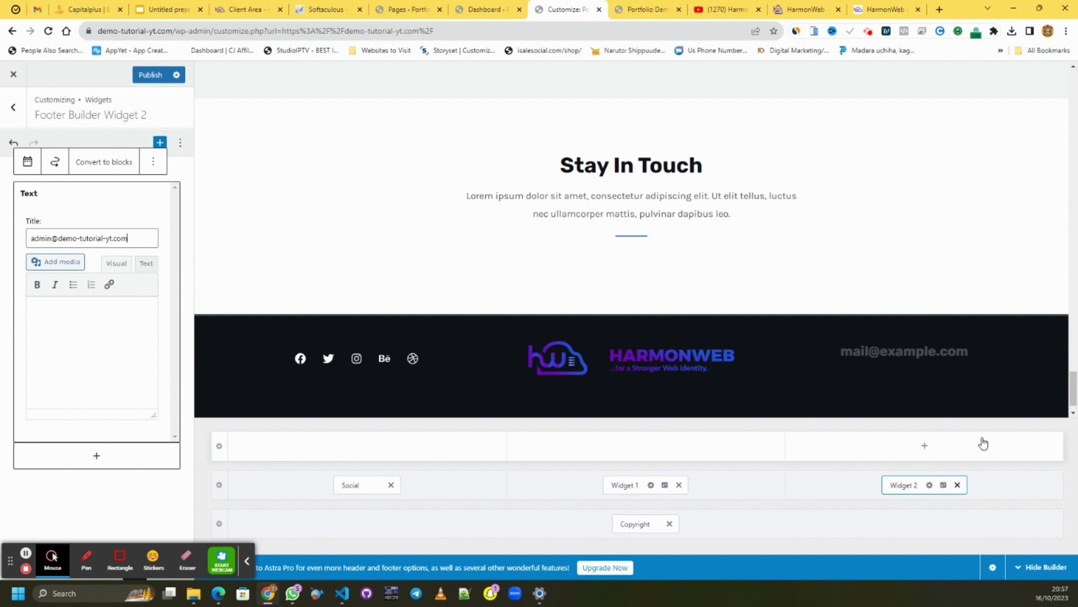
{"action": "left_click", "coordinate": [646, 9]}
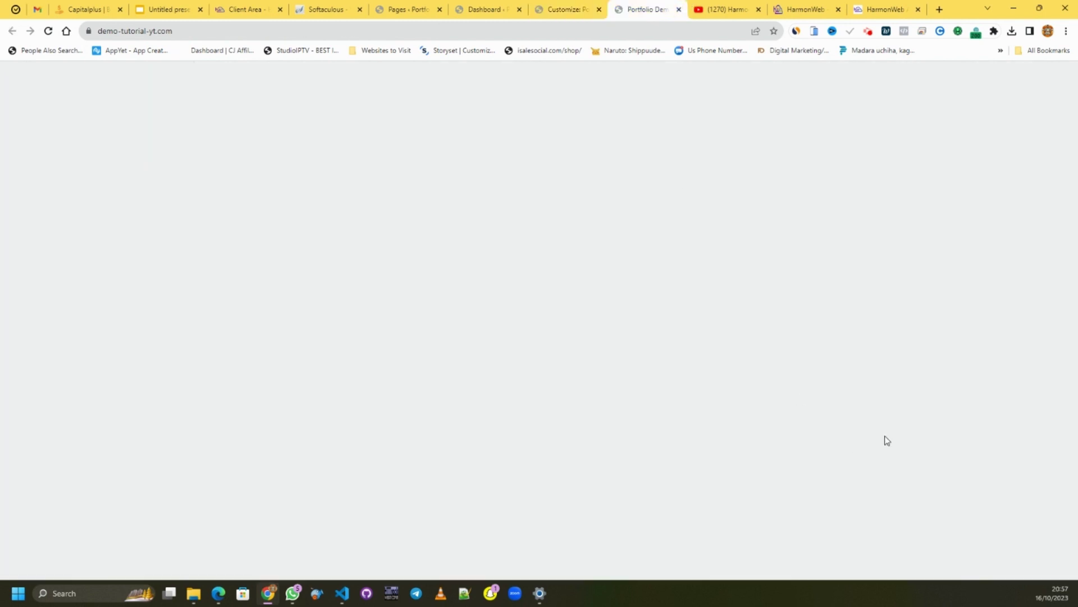
{"action": "left_click", "coordinate": [576, 15]}
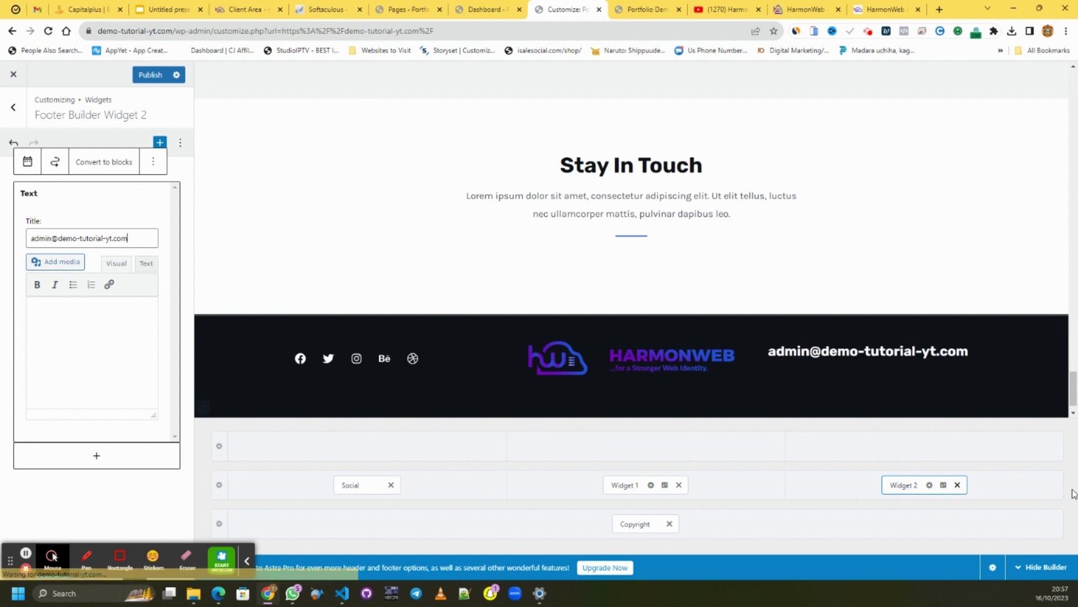
{"action": "left_click", "coordinate": [156, 82]}
{"action": "left_click", "coordinate": [13, 107]}
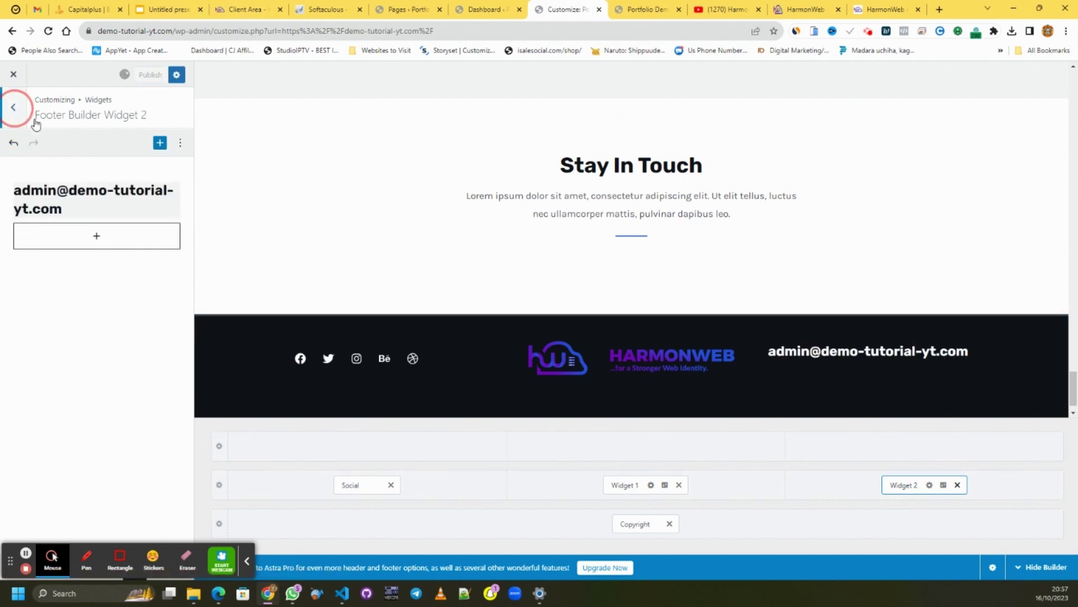
- Review the Primary Footer row settings and element picker without adding anything, then return to the live site
{"action": "left_click", "coordinate": [6, 116]}
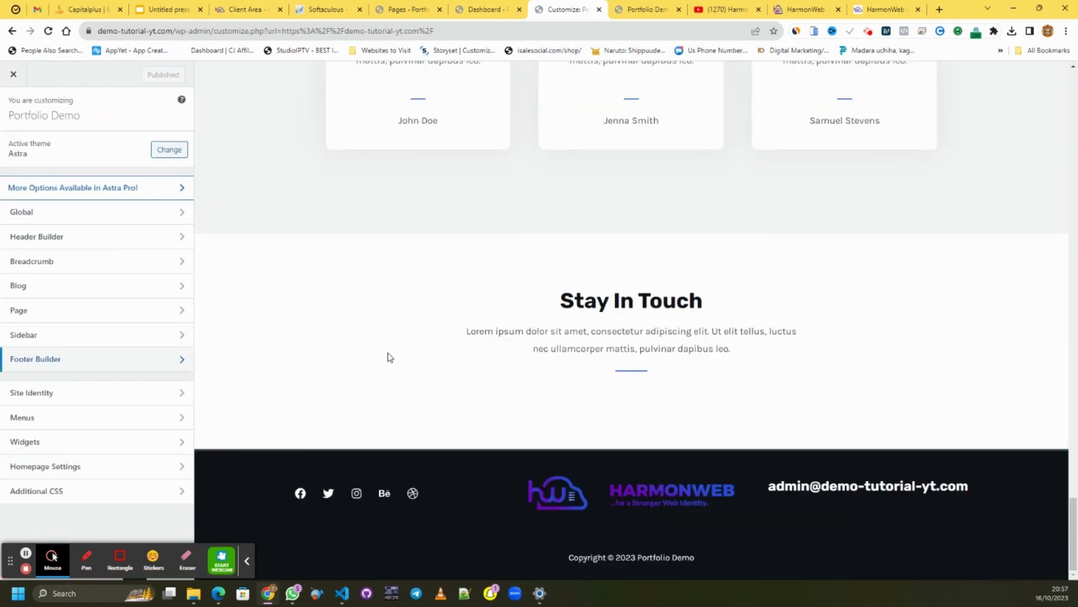
{"action": "left_click", "coordinate": [57, 447]}
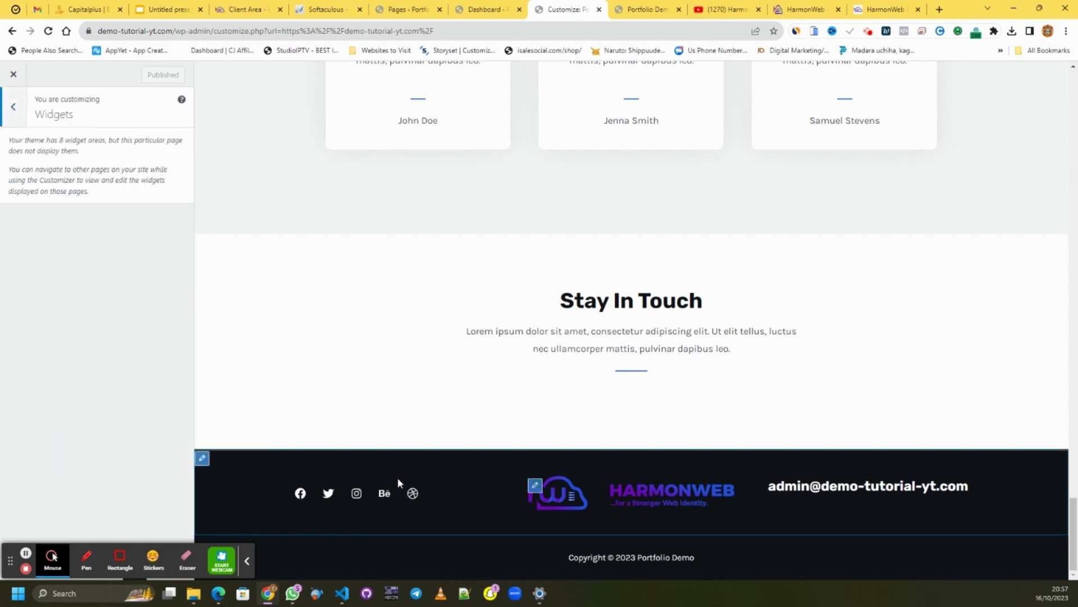
{"action": "left_click", "coordinate": [202, 457]}
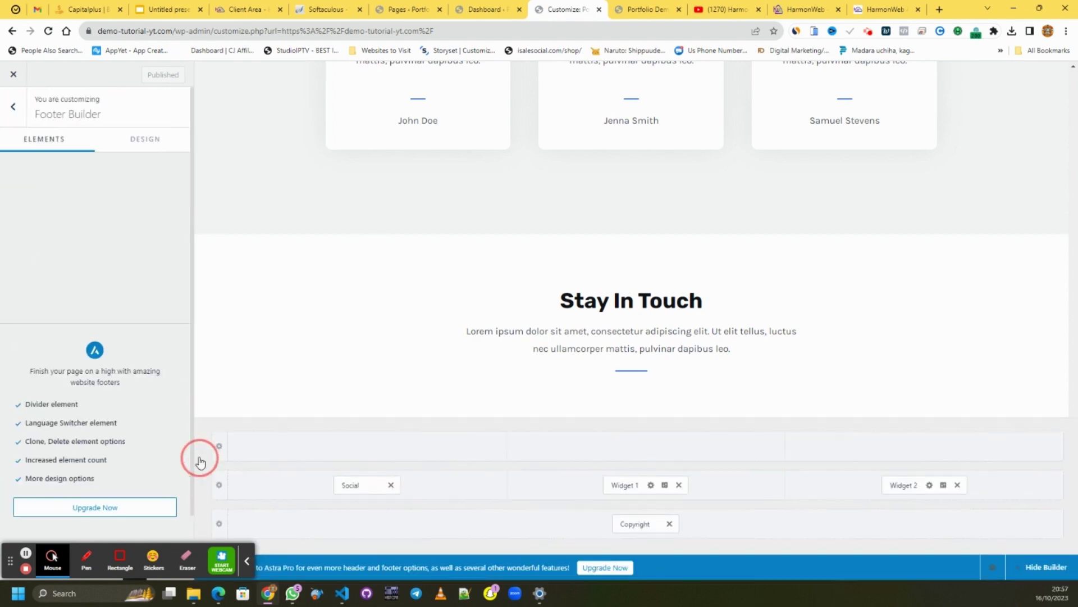
{"action": "left_click", "coordinate": [369, 498]}
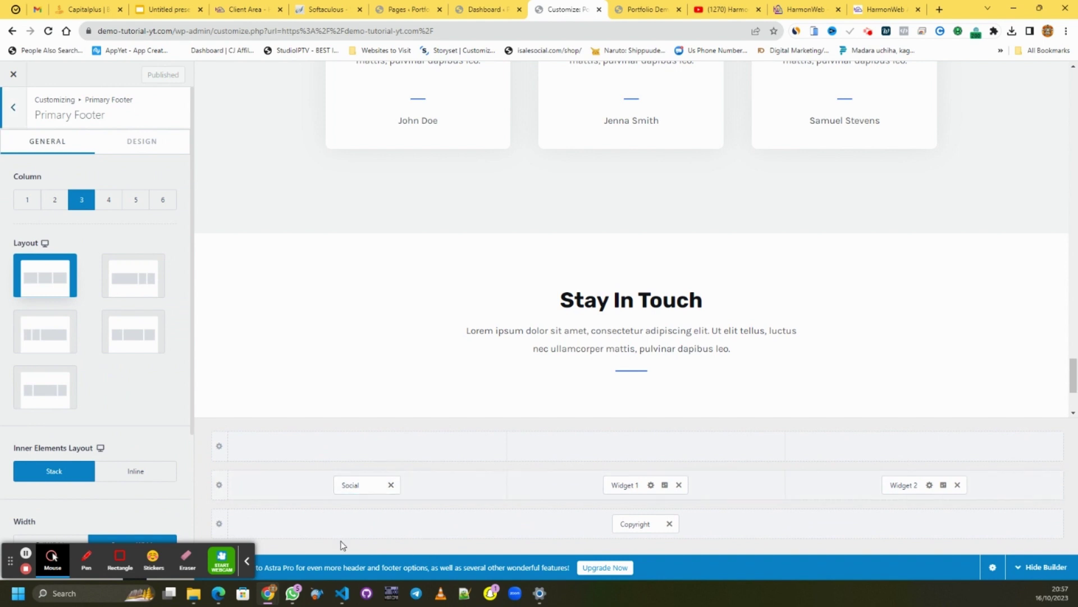
{"action": "left_click", "coordinate": [377, 452]}
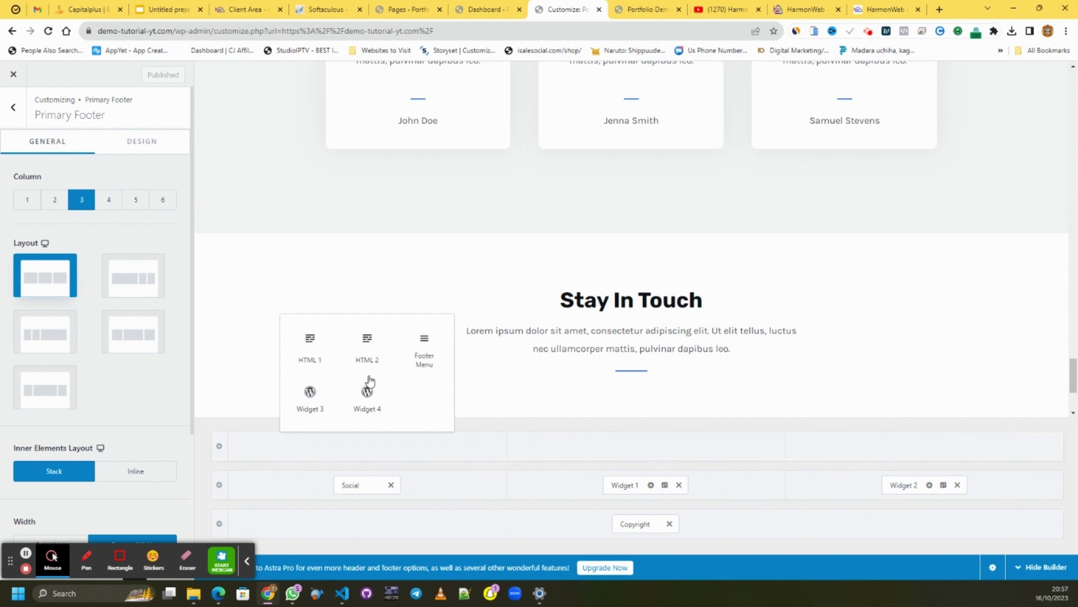
{"action": "left_click", "coordinate": [548, 393]}
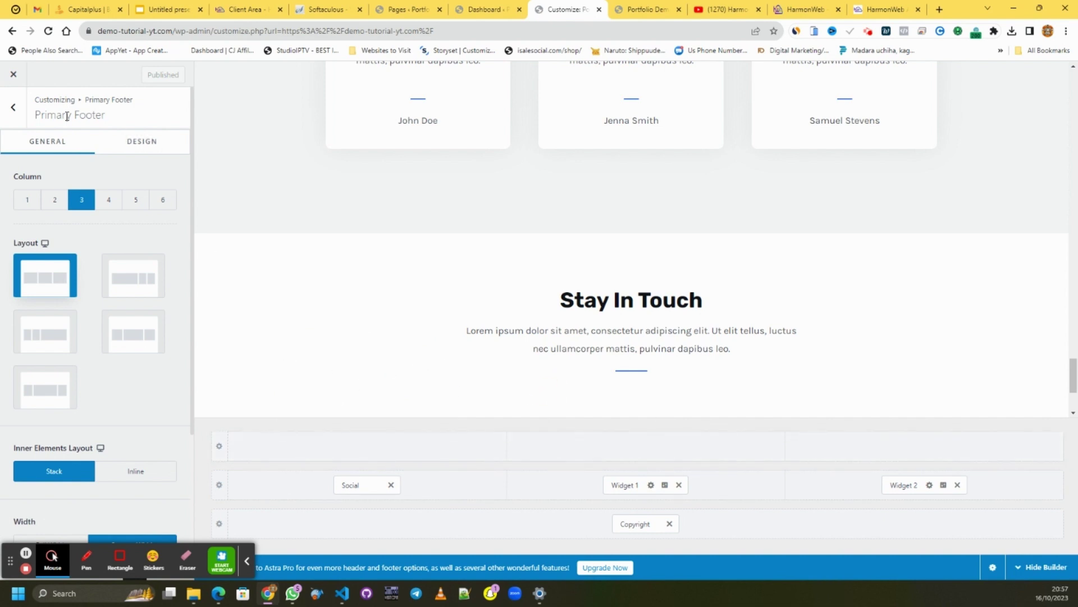
{"action": "left_click", "coordinate": [22, 115]}
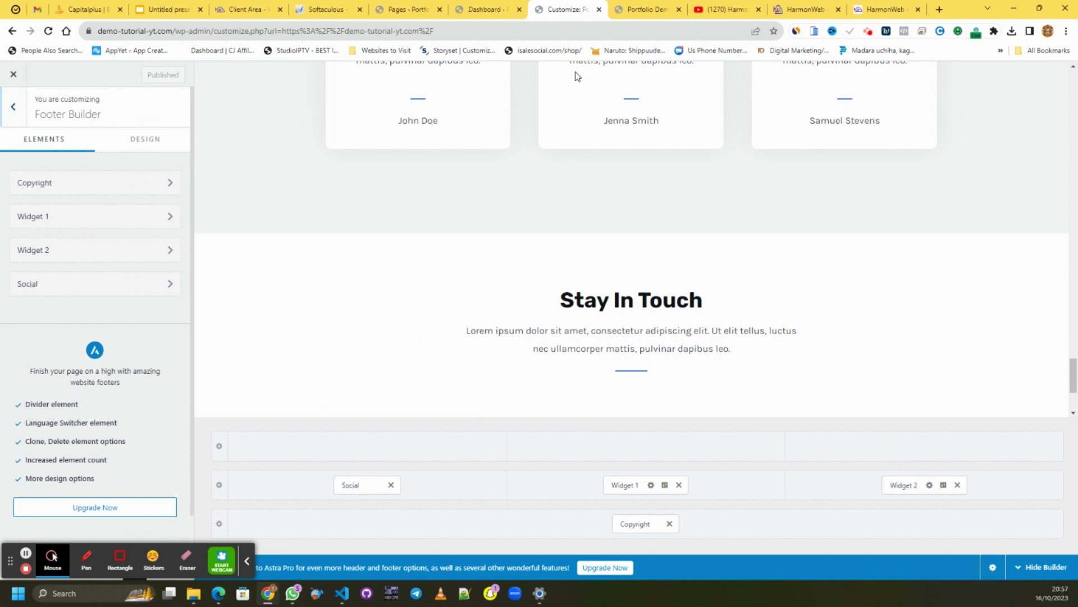
{"action": "left_click", "coordinate": [645, 9]}
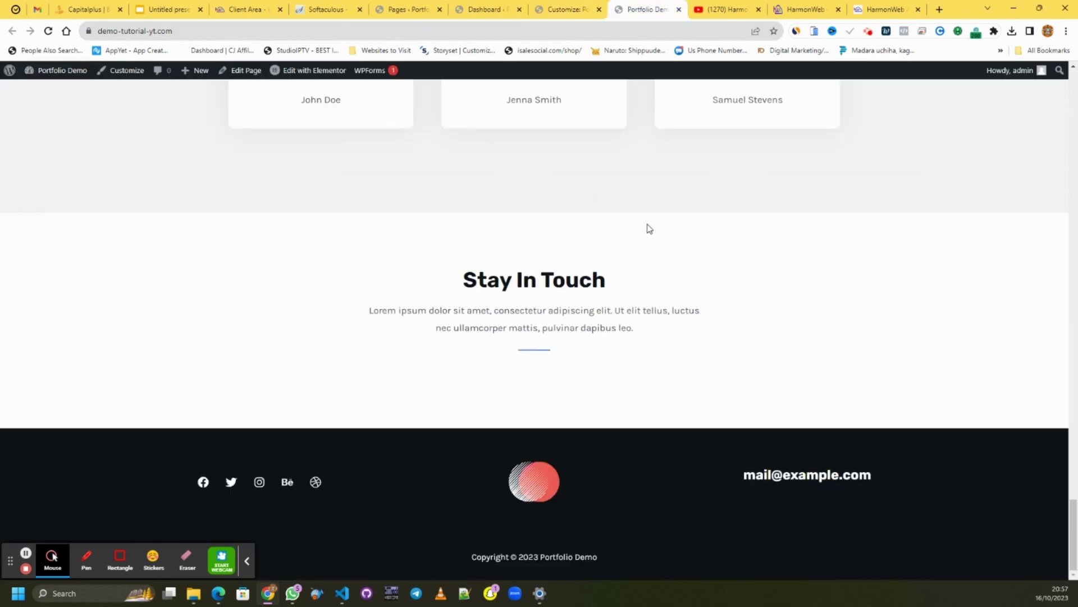
- Reload the live Portfolio Demo site and scroll back to the top banner with HarmonWeb logo and menu
{"action": "right_click", "coordinate": [645, 224]}
{"action": "left_click", "coordinate": [676, 268]}
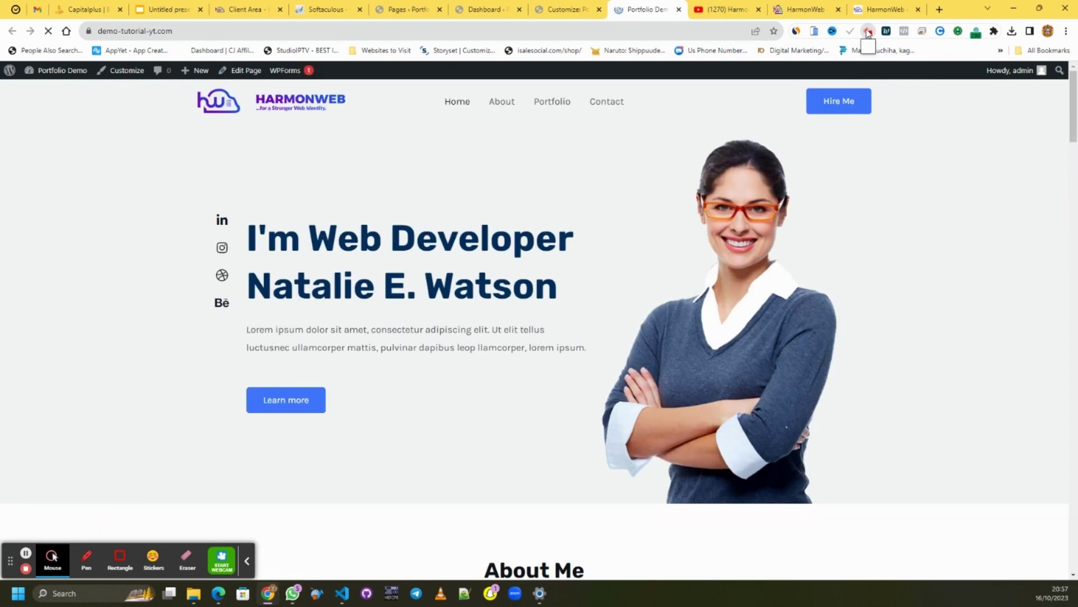
{"action": "left_click", "coordinate": [869, 31]}
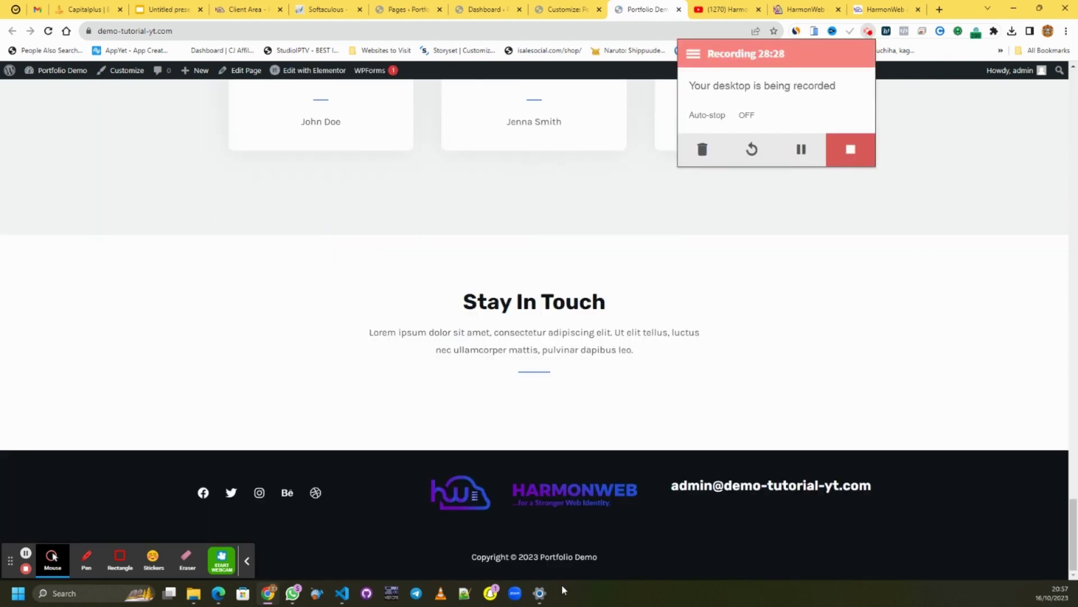
{"action": "scroll", "coordinate": [544, 264], "scroll_direction": "up", "scroll_amount": 20}
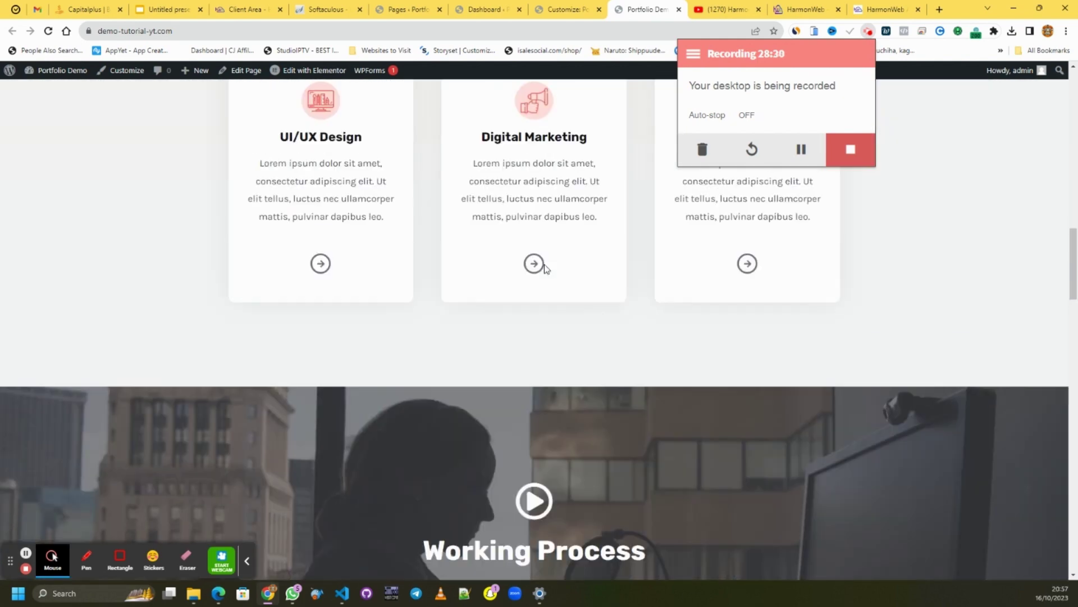
{"action": "left_click", "coordinate": [564, 9]}
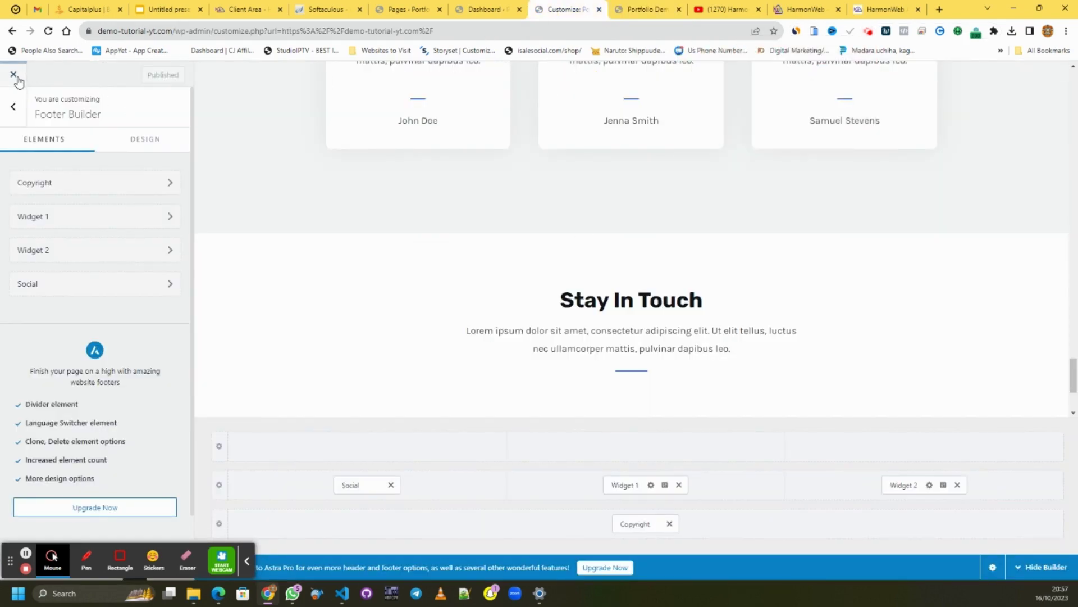
{"action": "left_click", "coordinate": [632, 14]}
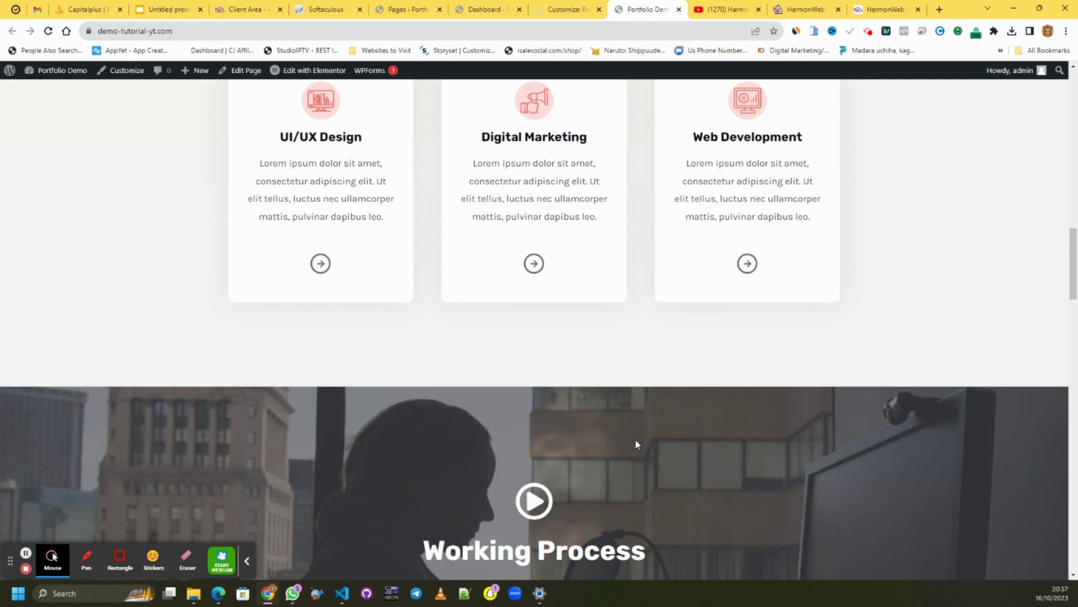
{"action": "scroll", "coordinate": [619, 412], "scroll_direction": "up", "scroll_amount": 15}
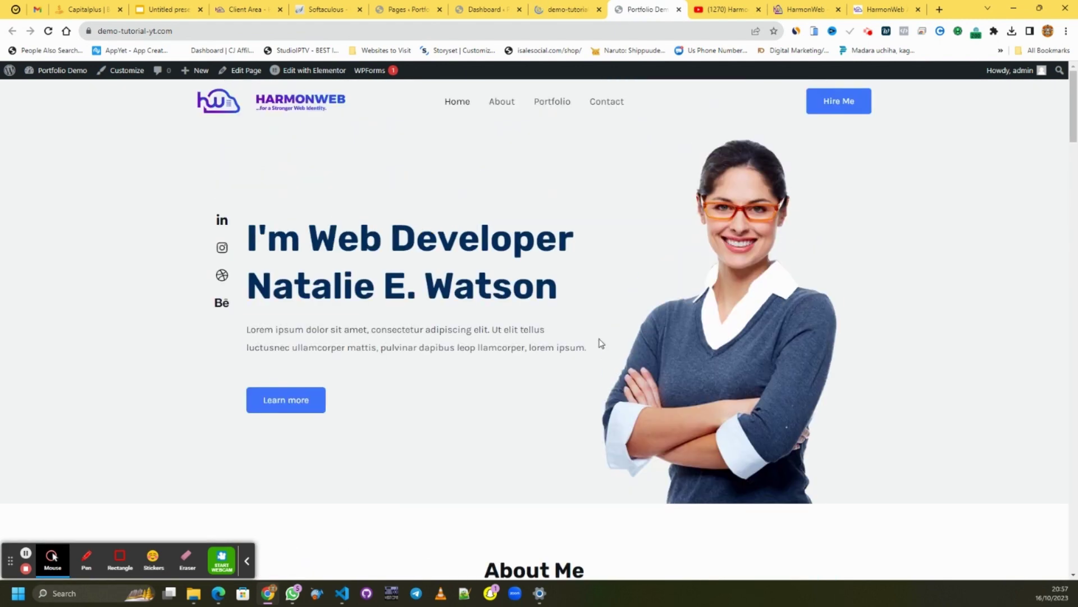
- Open the About, Portfolio and Contact menu pages each in a new browser tab
{"action": "right_click", "coordinate": [508, 107]}
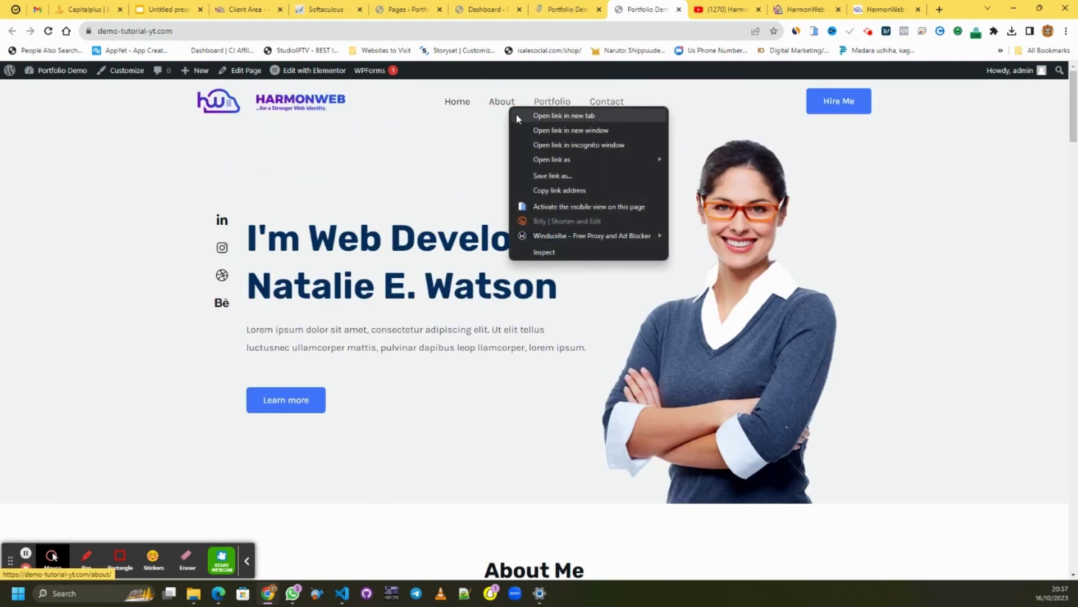
{"action": "left_click", "coordinate": [517, 114]}
{"action": "right_click", "coordinate": [562, 108]}
{"action": "left_click", "coordinate": [570, 114]}
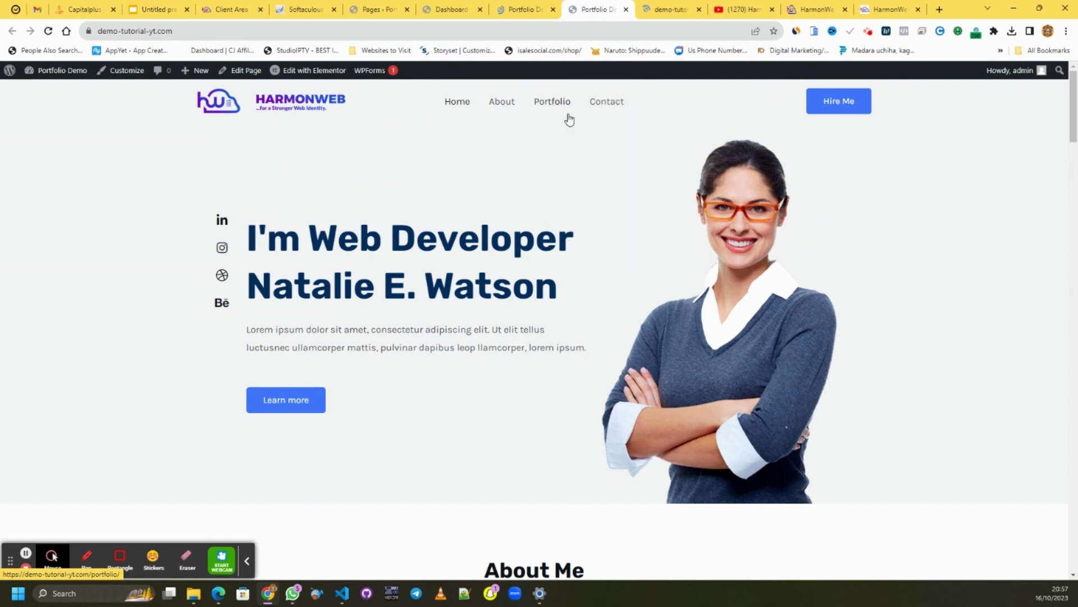
{"action": "right_click", "coordinate": [614, 101]}
{"action": "left_click", "coordinate": [621, 109]}
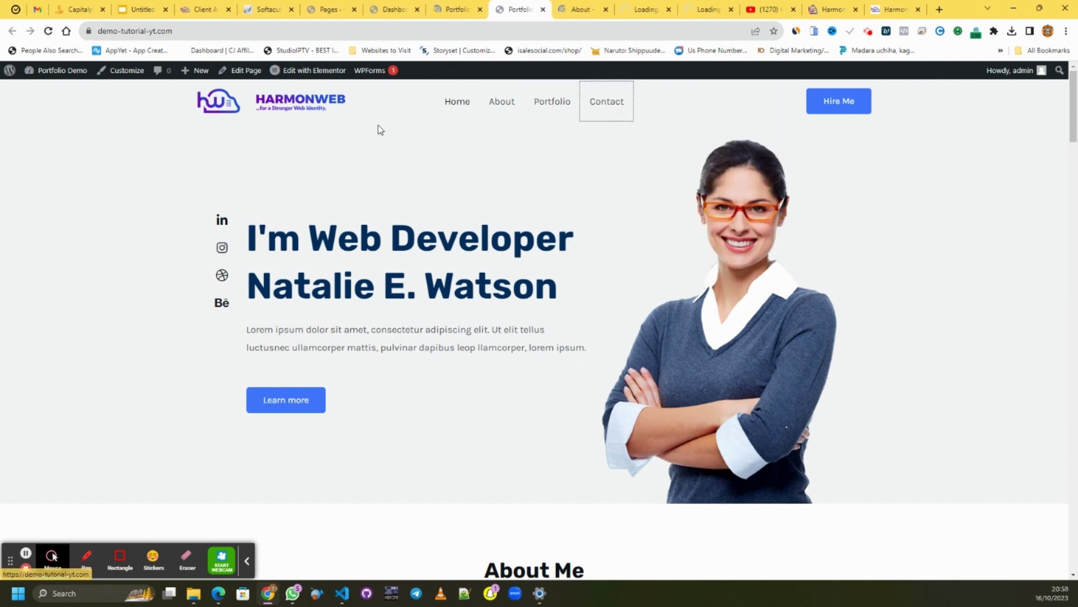
- Open the home page in the Elementor editor, then bring up the About page tab
{"action": "mouse_move", "coordinate": [301, 76]}
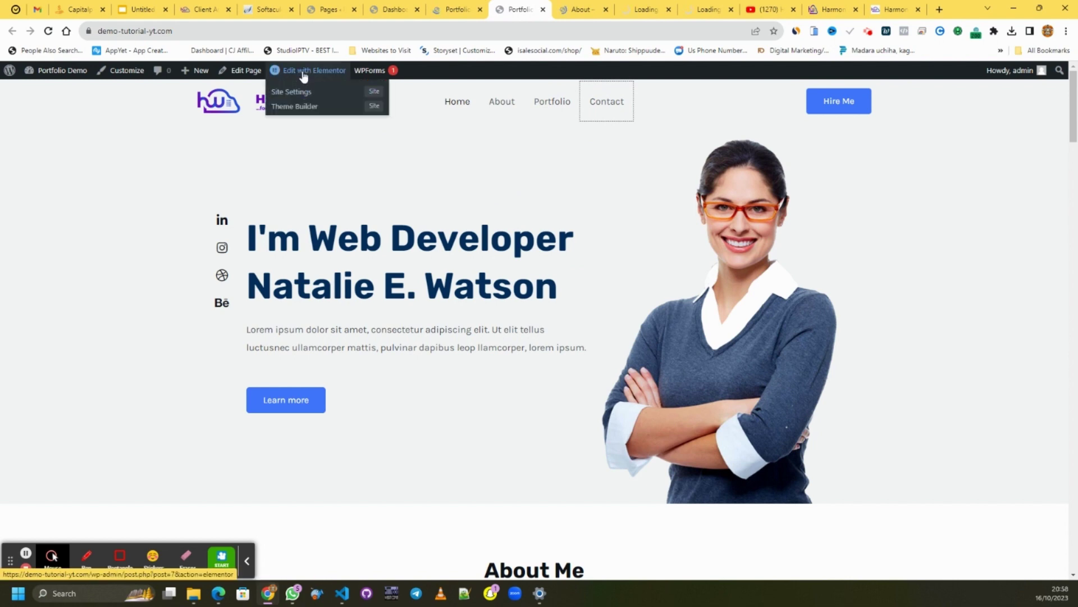
{"action": "left_click", "coordinate": [304, 75]}
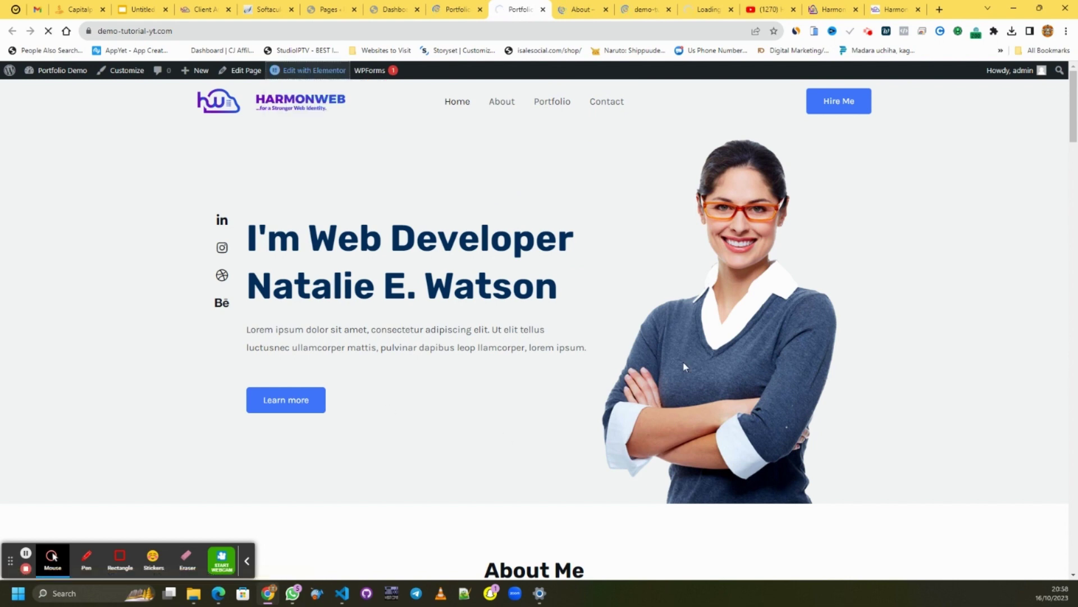
{"action": "scroll", "coordinate": [532, 339], "scroll_direction": "down", "scroll_amount": 8}
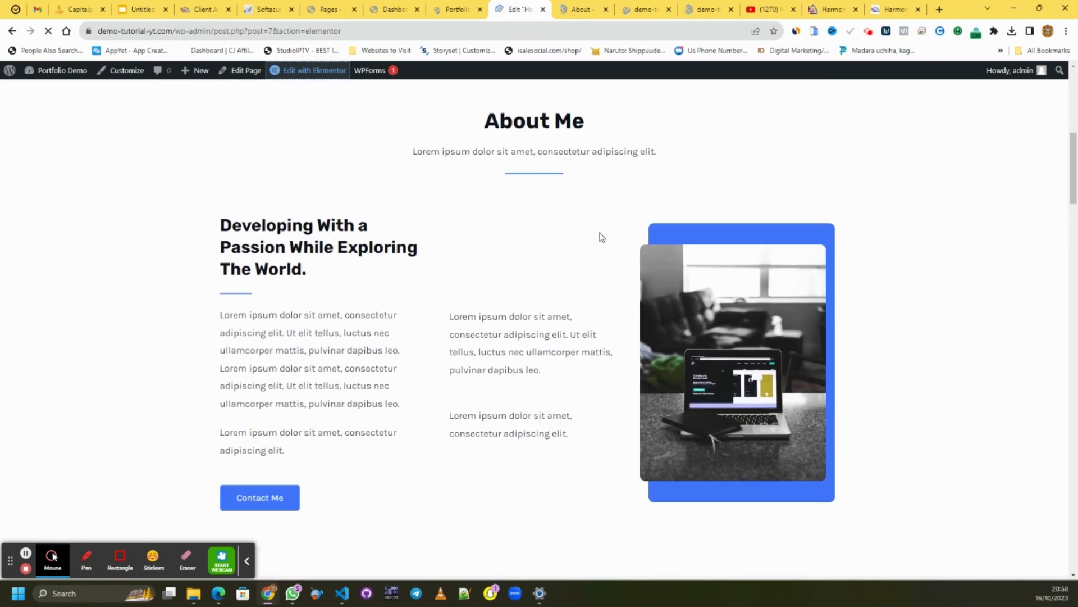
{"action": "left_click", "coordinate": [579, 10]}
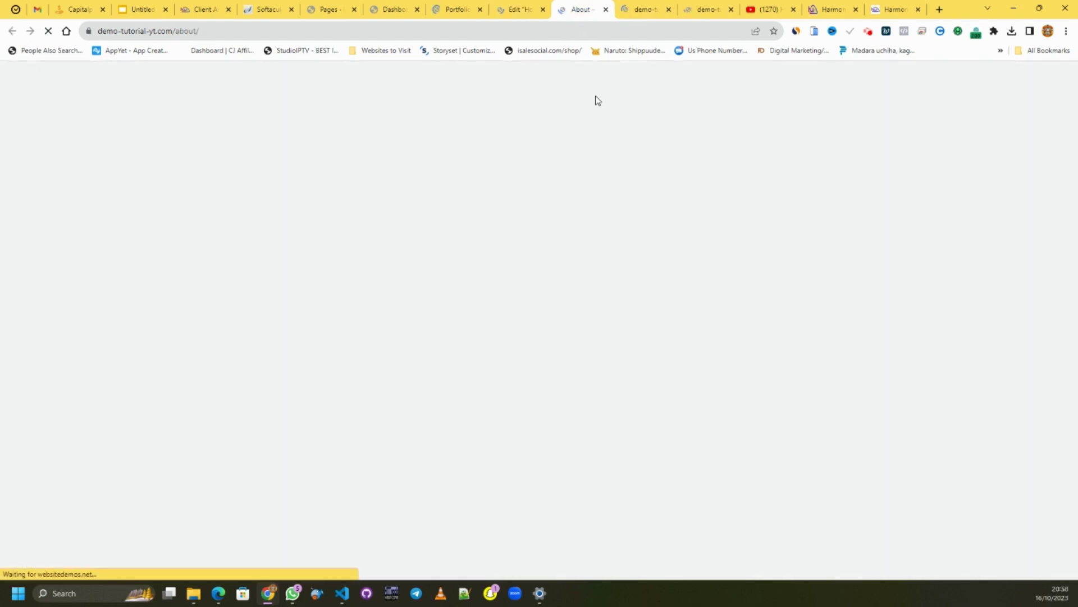
- Scroll through the live About page from top to bottom
{"action": "mouse_move", "coordinate": [319, 80]}
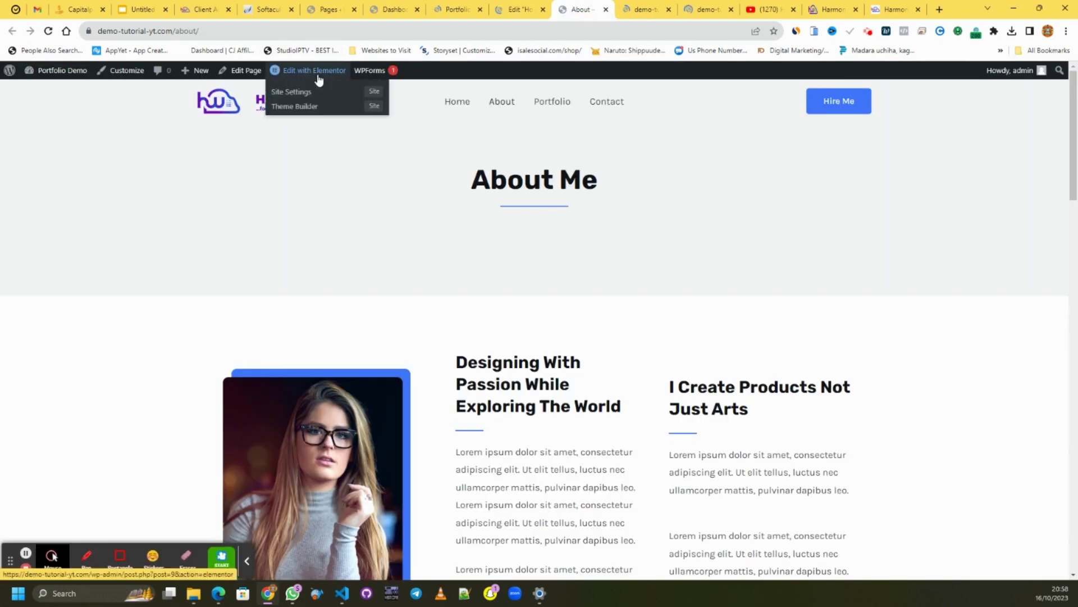
{"action": "scroll", "coordinate": [773, 234], "scroll_direction": "down", "scroll_amount": 5}
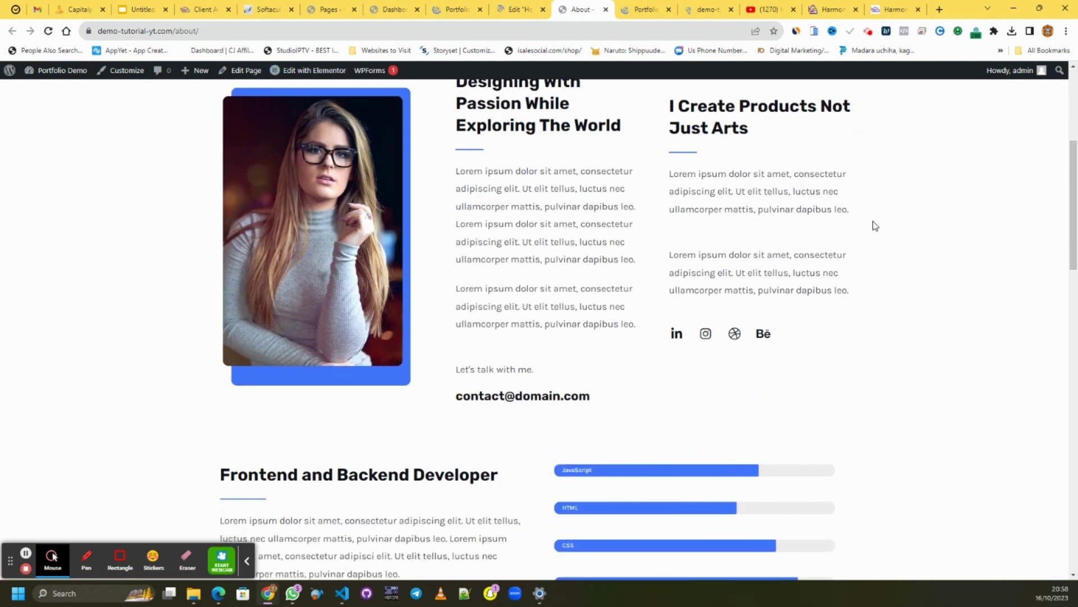
{"action": "scroll", "coordinate": [869, 221], "scroll_direction": "up", "scroll_amount": 2}
{"action": "scroll", "coordinate": [869, 222], "scroll_direction": "down", "scroll_amount": 17}
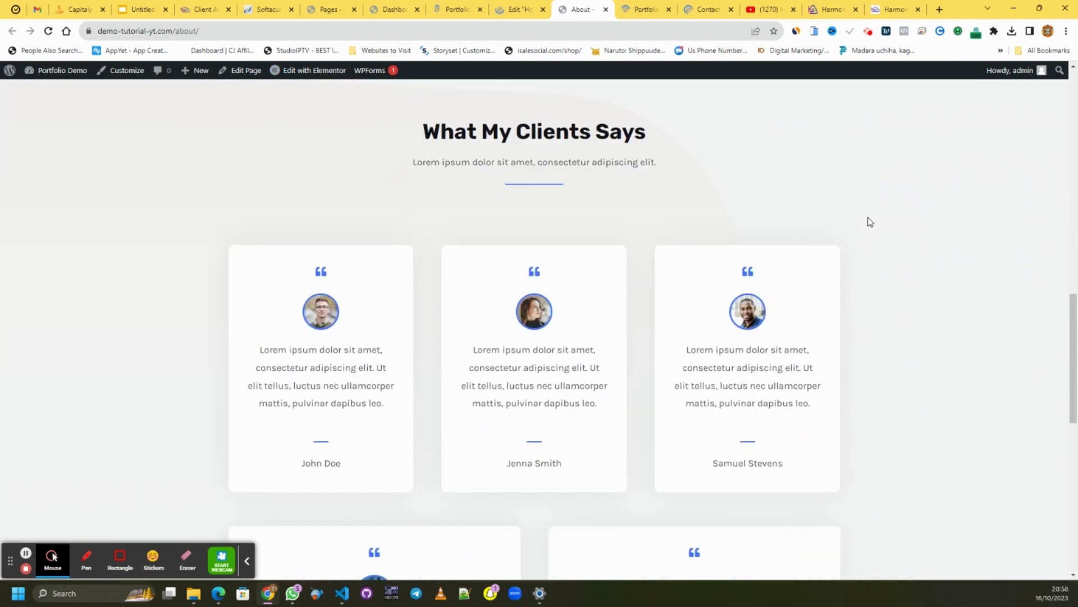
{"action": "scroll", "coordinate": [868, 219], "scroll_direction": "down", "scroll_amount": 5}
{"action": "scroll", "coordinate": [864, 220], "scroll_direction": "up", "scroll_amount": 20}
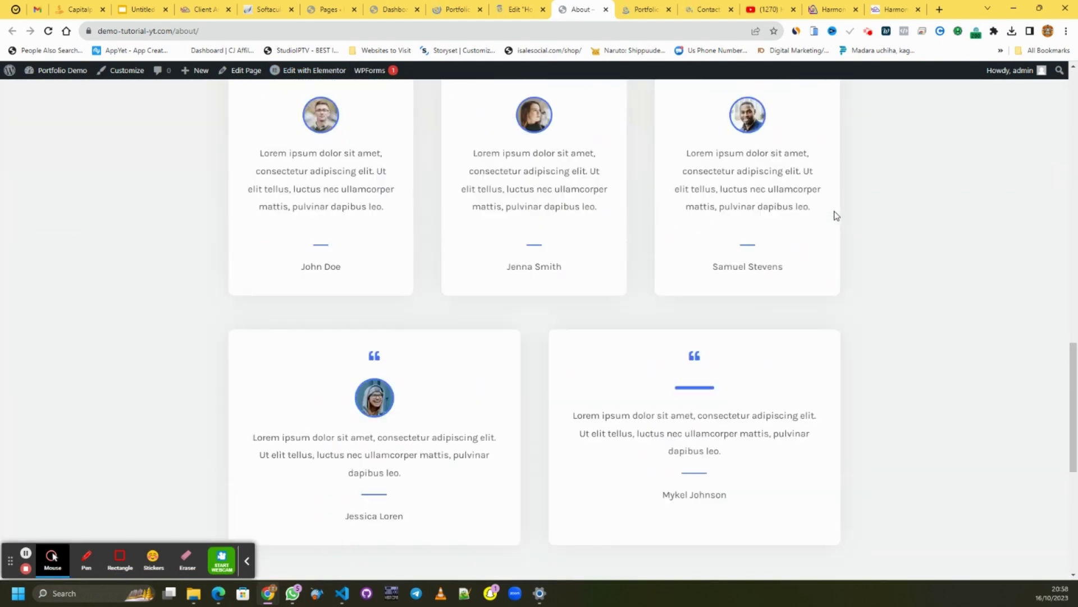
{"action": "scroll", "coordinate": [837, 215], "scroll_direction": "up", "scroll_amount": 3}
- Review the live Portfolio page by scrolling through it, then bring up the Contact page
{"action": "left_click", "coordinate": [644, 9]}
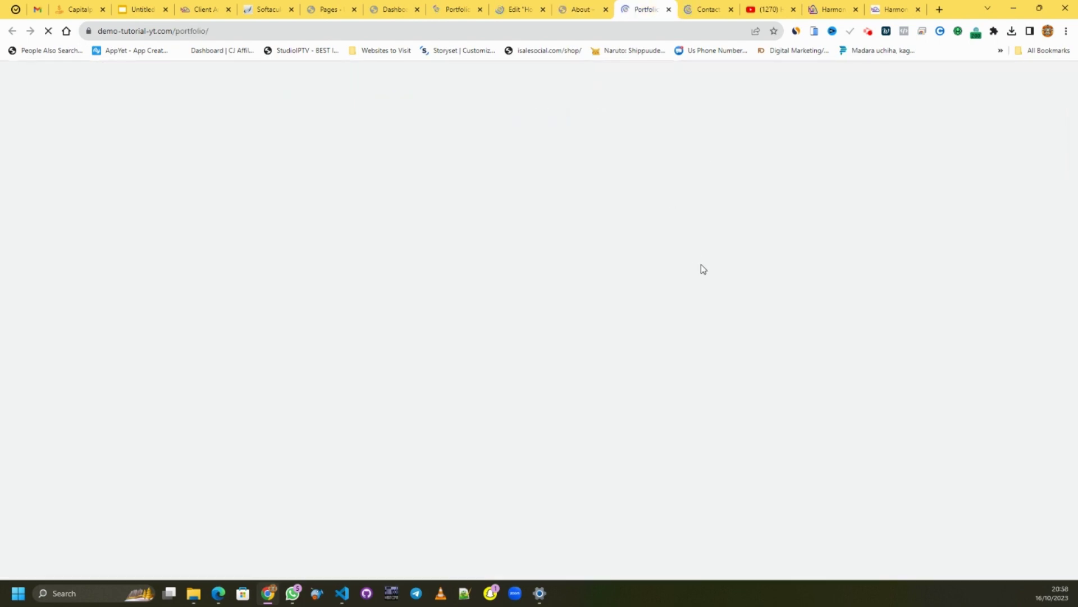
{"action": "scroll", "coordinate": [699, 261], "scroll_direction": "down", "scroll_amount": 8}
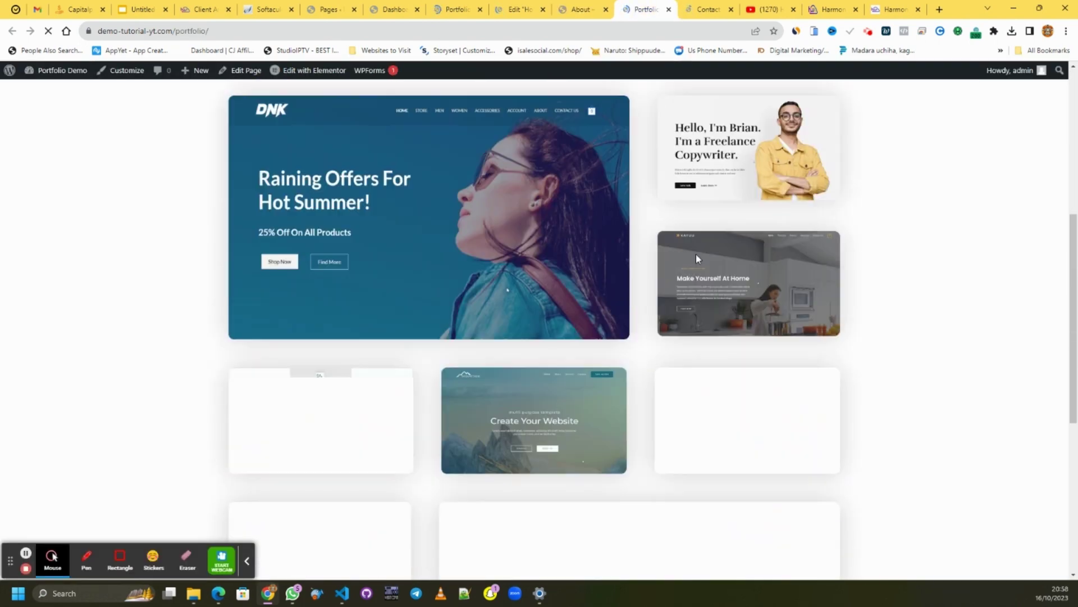
{"action": "scroll", "coordinate": [871, 269], "scroll_direction": "down", "scroll_amount": 4}
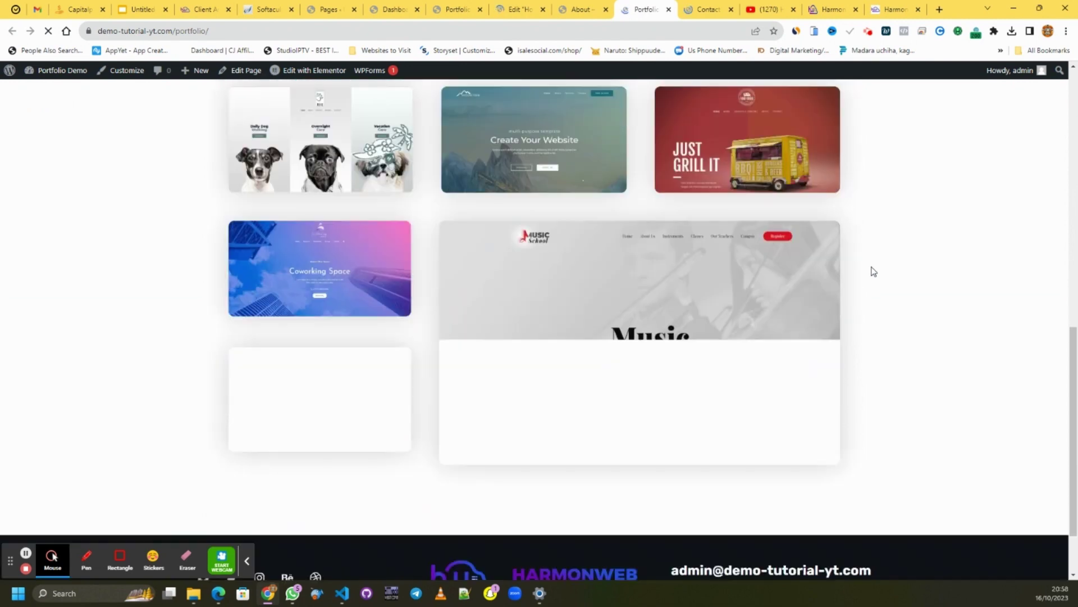
{"action": "scroll", "coordinate": [850, 255], "scroll_direction": "up", "scroll_amount": 12}
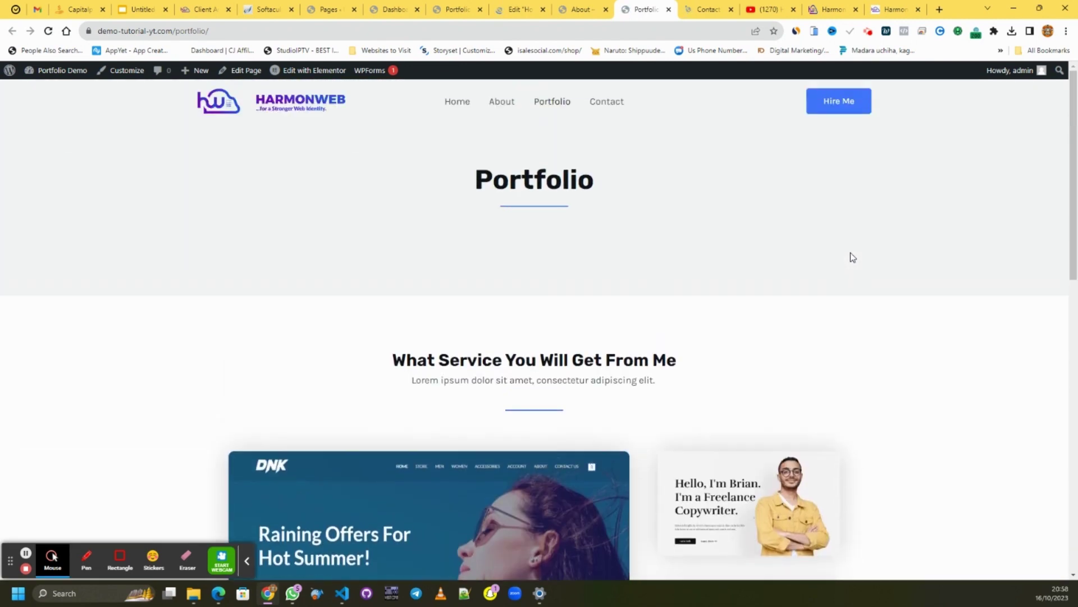
{"action": "left_click", "coordinate": [705, 10]}
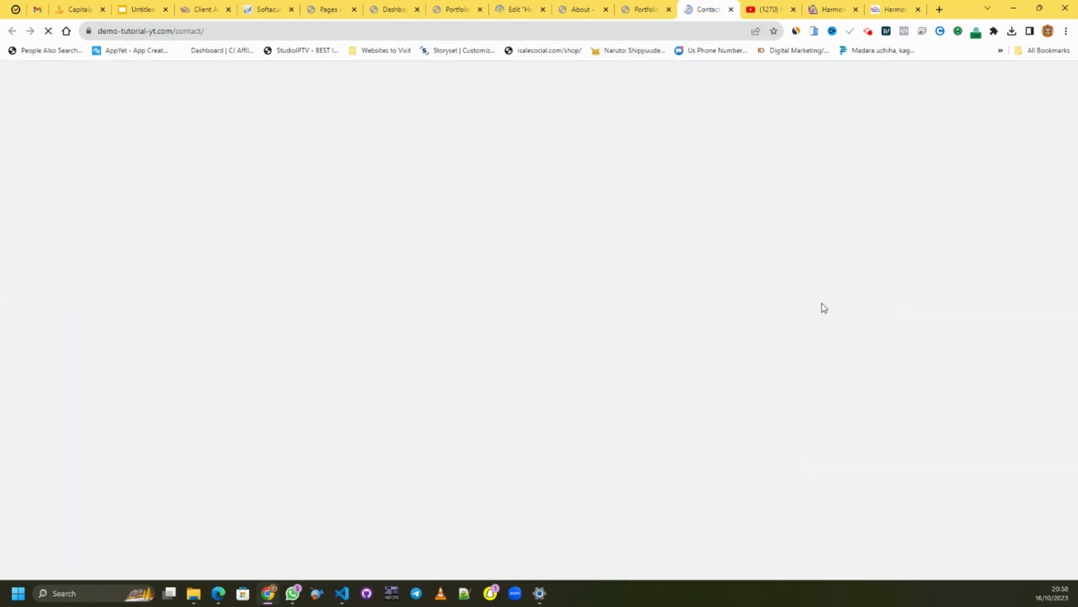
- Scroll the Contact page to its footer to check the HarmonWeb logo and admin email, then return to the Dashboard
{"action": "scroll", "coordinate": [831, 298], "scroll_direction": "down", "scroll_amount": 4}
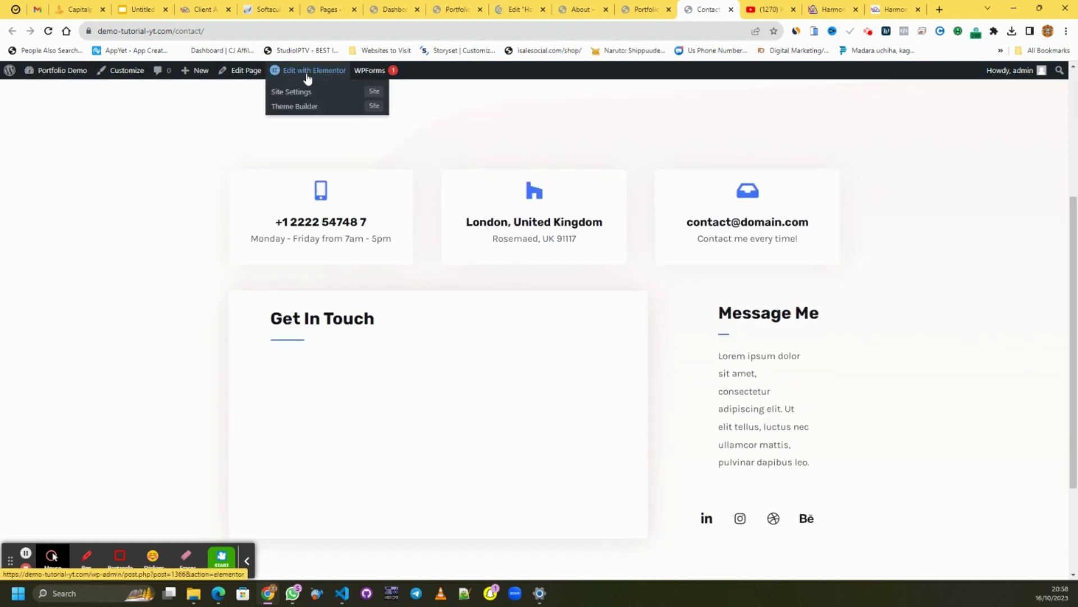
{"action": "left_click", "coordinate": [514, 10]}
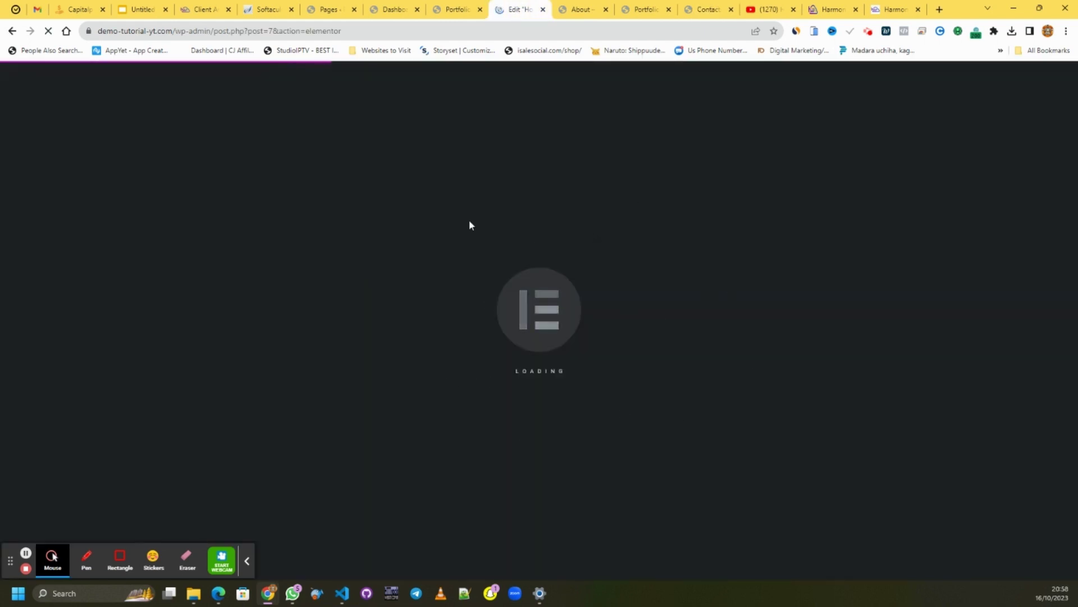
{"action": "left_click", "coordinate": [706, 10]}
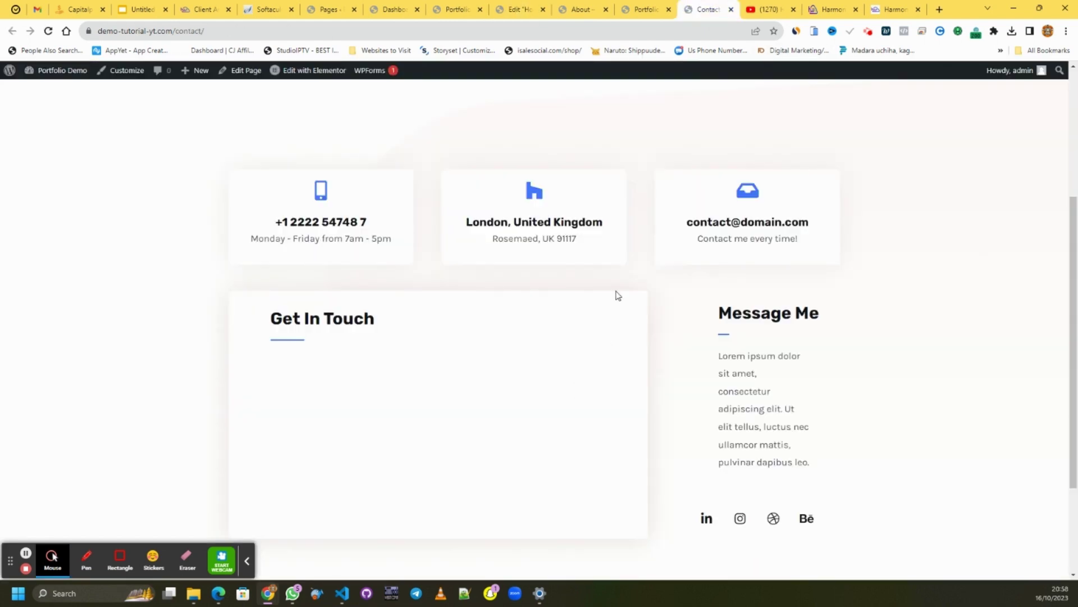
{"action": "scroll", "coordinate": [444, 371], "scroll_direction": "down", "scroll_amount": 3}
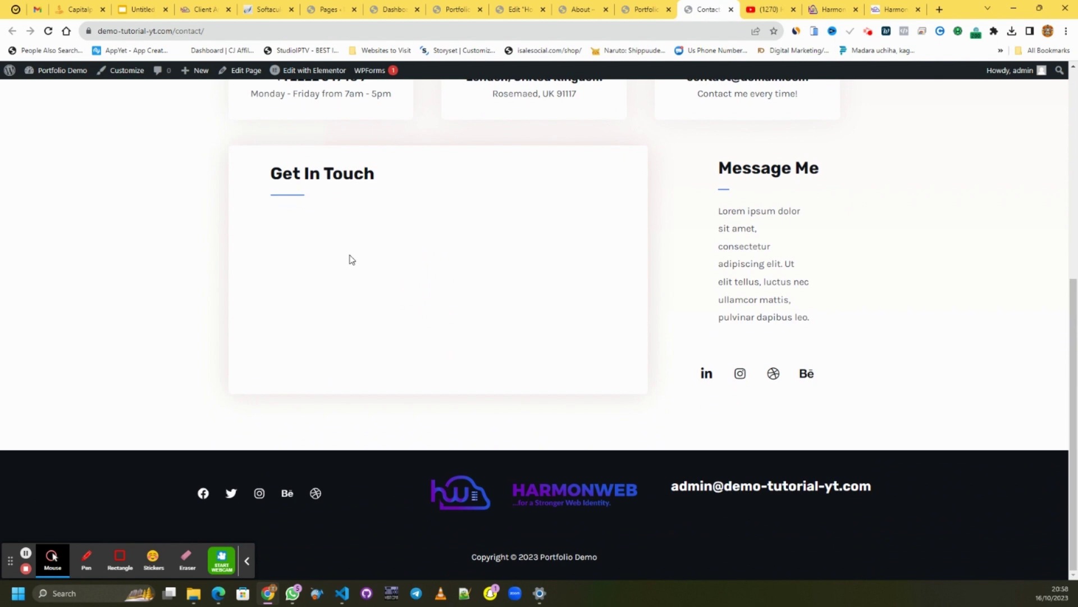
{"action": "scroll", "coordinate": [349, 257], "scroll_direction": "up", "scroll_amount": 5}
{"action": "scroll", "coordinate": [343, 169], "scroll_direction": "down", "scroll_amount": 4}
{"action": "scroll", "coordinate": [382, 241], "scroll_direction": "down", "scroll_amount": 1}
{"action": "left_click", "coordinate": [393, 9]}
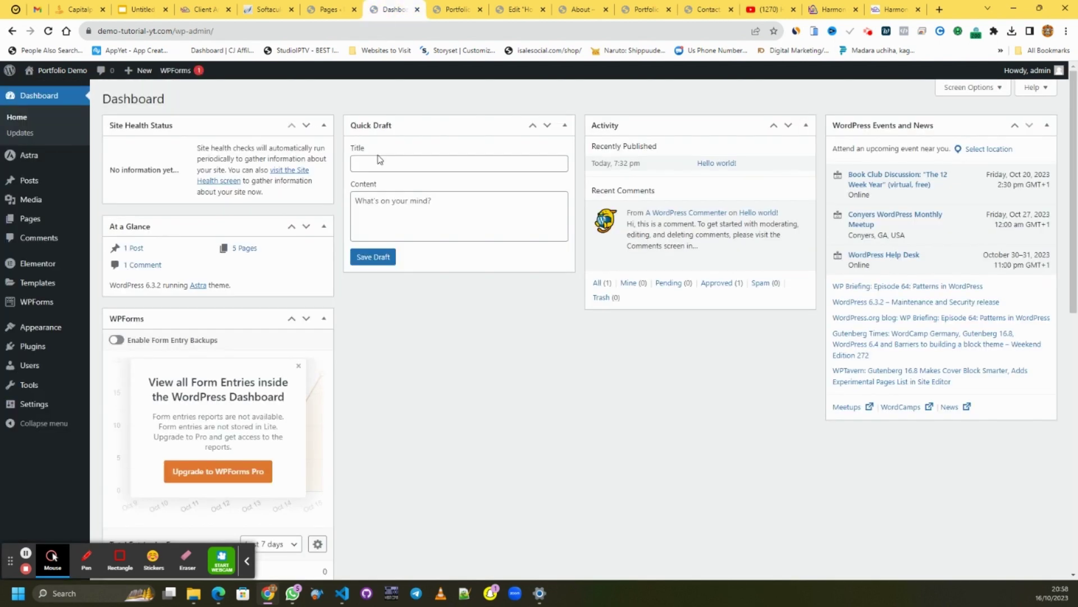
- Reload the WordPress admin Dashboard
{"action": "right_click", "coordinate": [542, 391]}
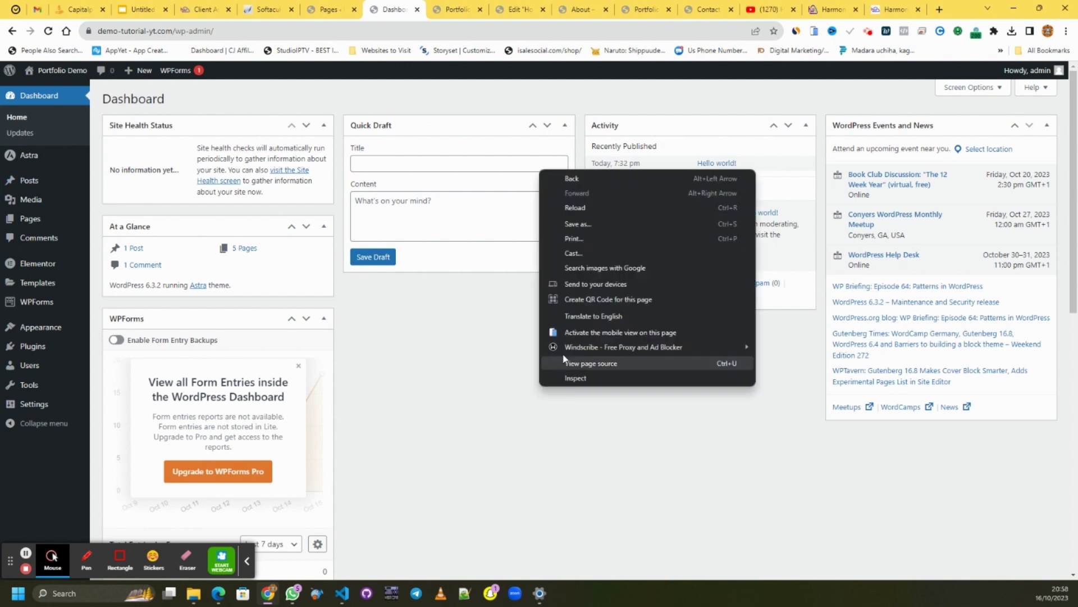
{"action": "left_click", "coordinate": [605, 208]}
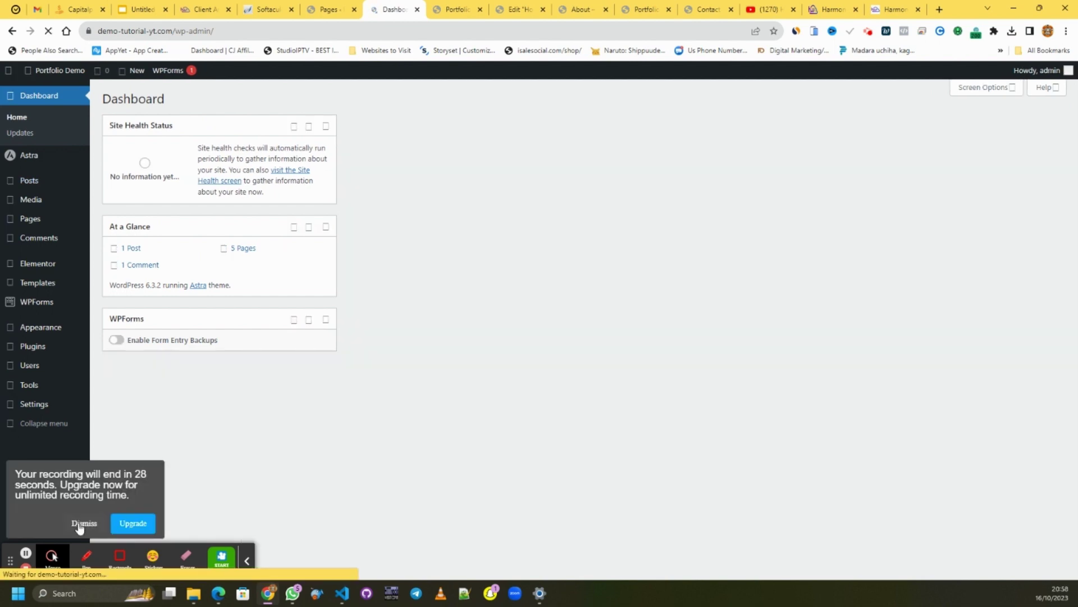
{"action": "left_click", "coordinate": [80, 524]}
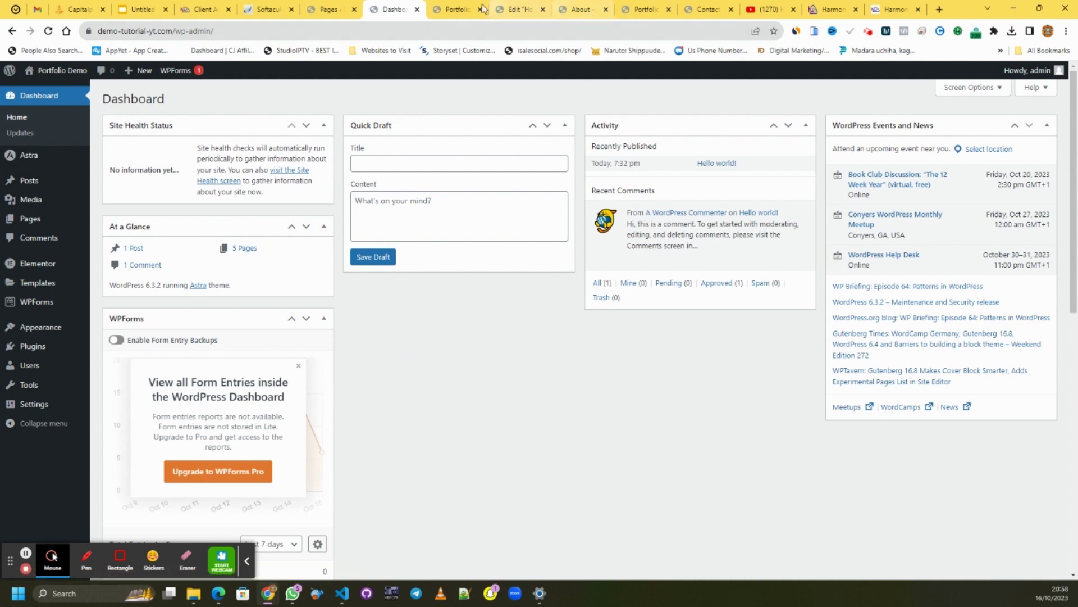
- Return to the live Contact page and scroll through its banner and contact detail cards
{"action": "left_click", "coordinate": [512, 9]}
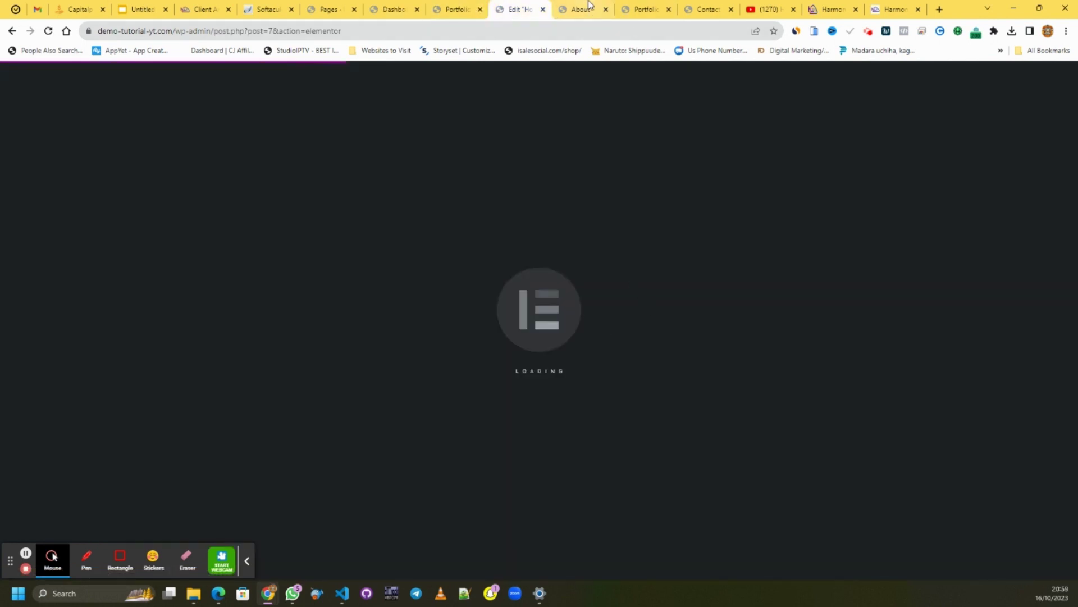
{"action": "left_click", "coordinate": [703, 9]}
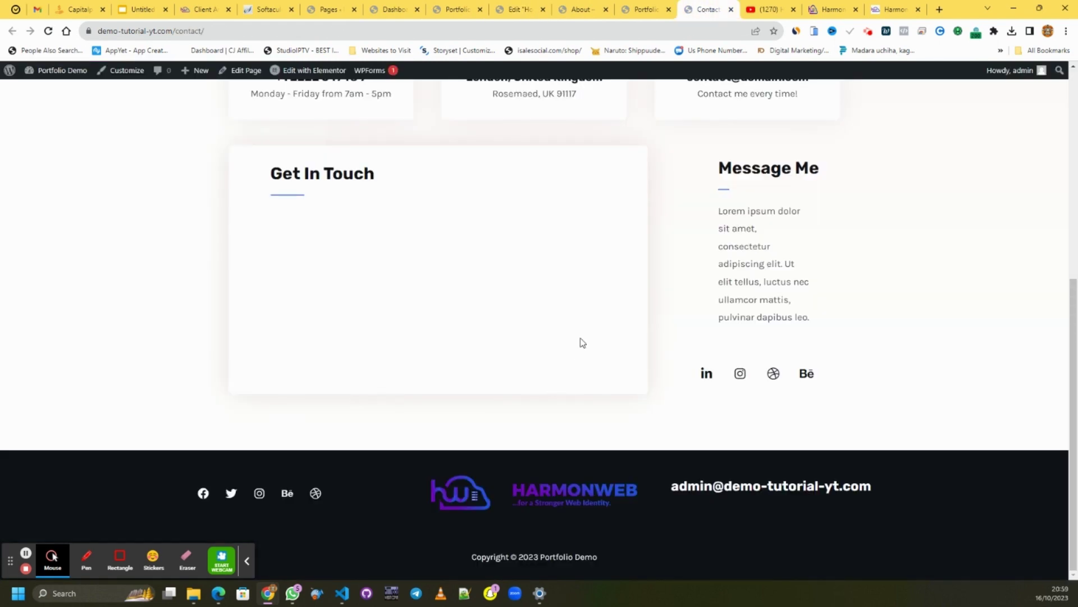
{"action": "scroll", "coordinate": [586, 325], "scroll_direction": "up", "scroll_amount": 6}
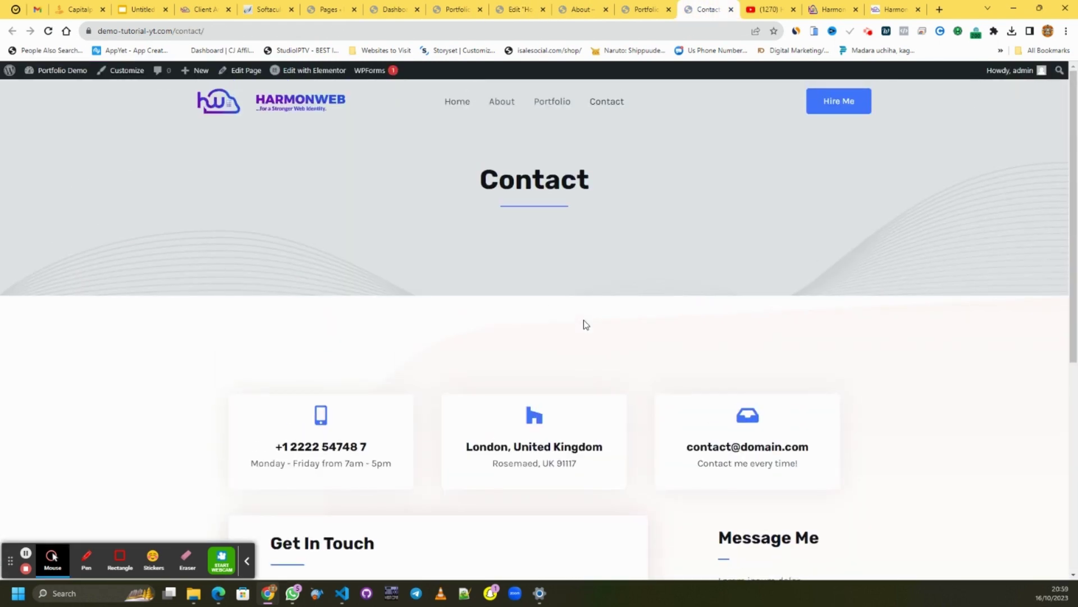
{"action": "scroll", "coordinate": [586, 324], "scroll_direction": "down", "scroll_amount": 4}
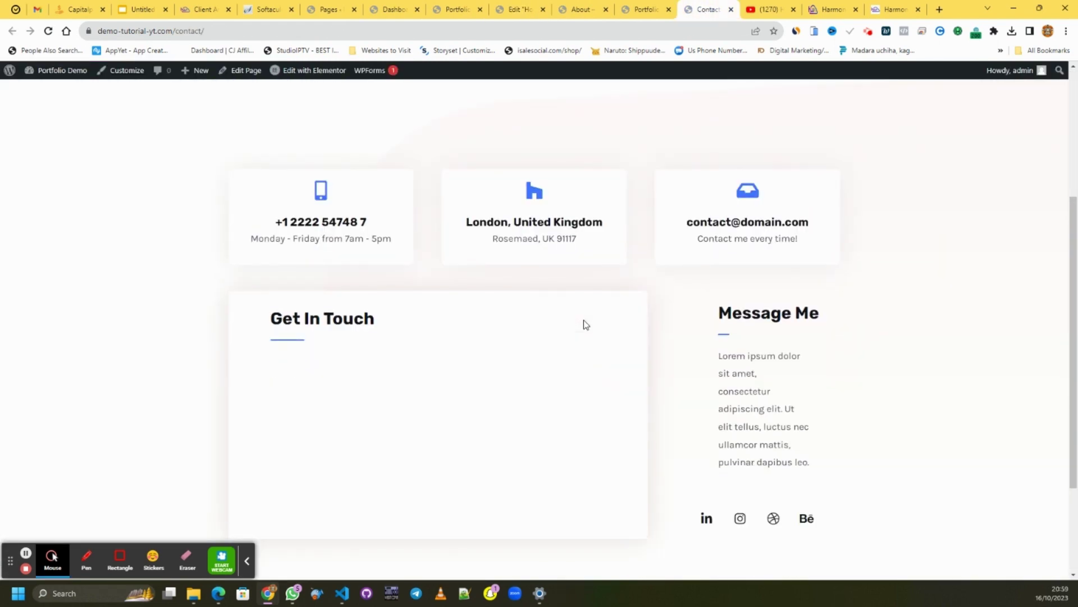